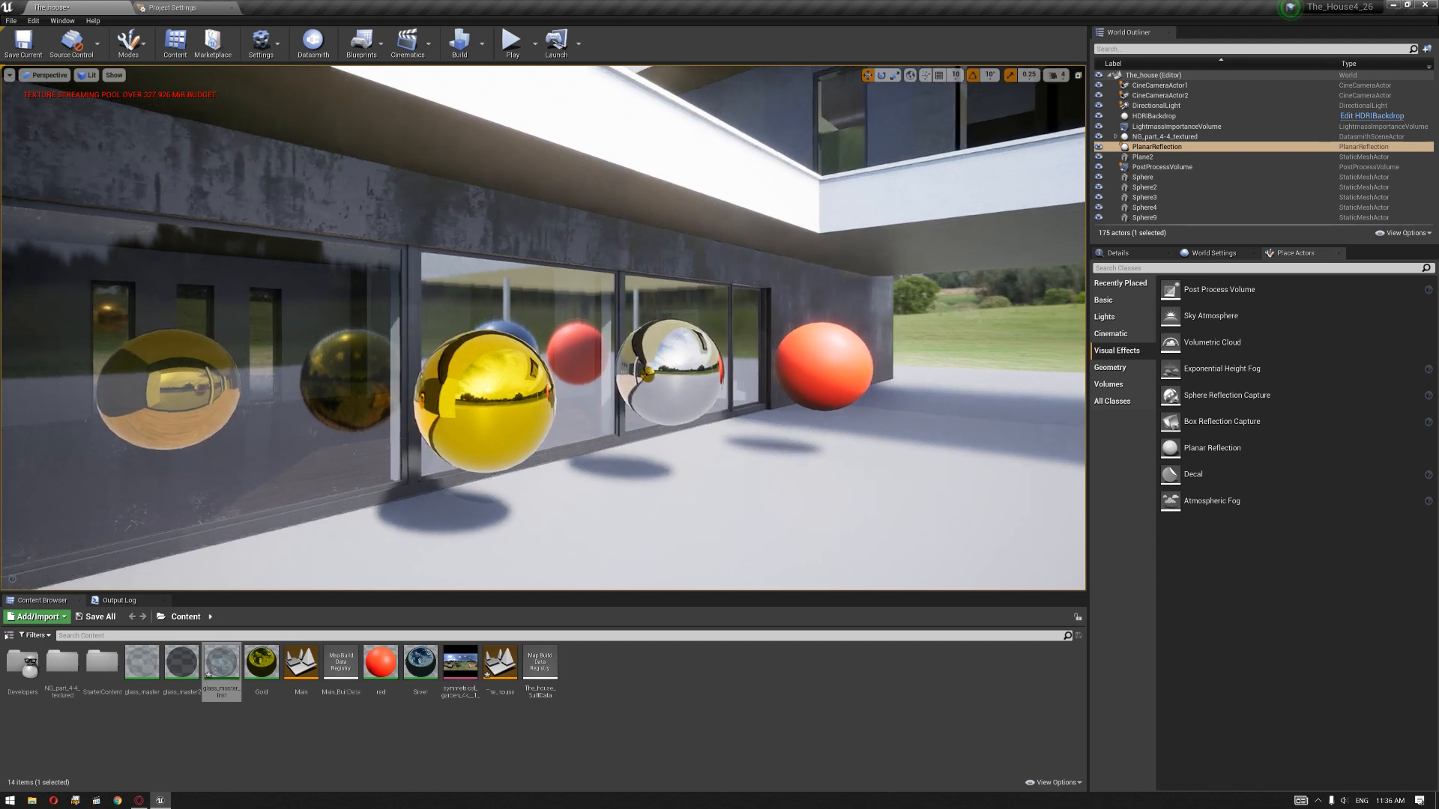
Step: Examine the spheres' reflections in the ground-floor window glass from several angles
{"action": "key", "text": "w"}
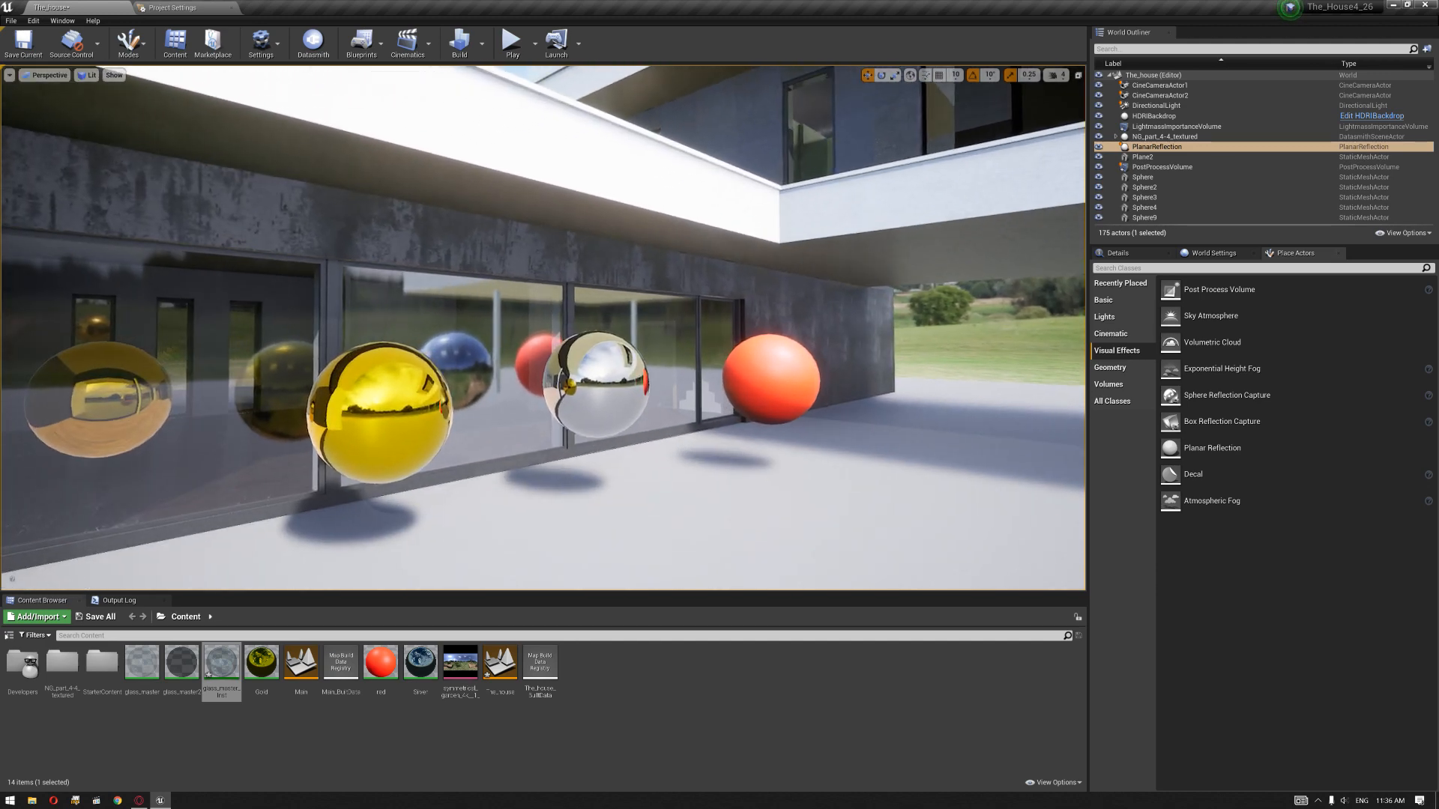
{"action": "right_click_drag", "start_coordinate": [730, 443], "coordinate": [648, 474]}
{"action": "key", "text": "d"}
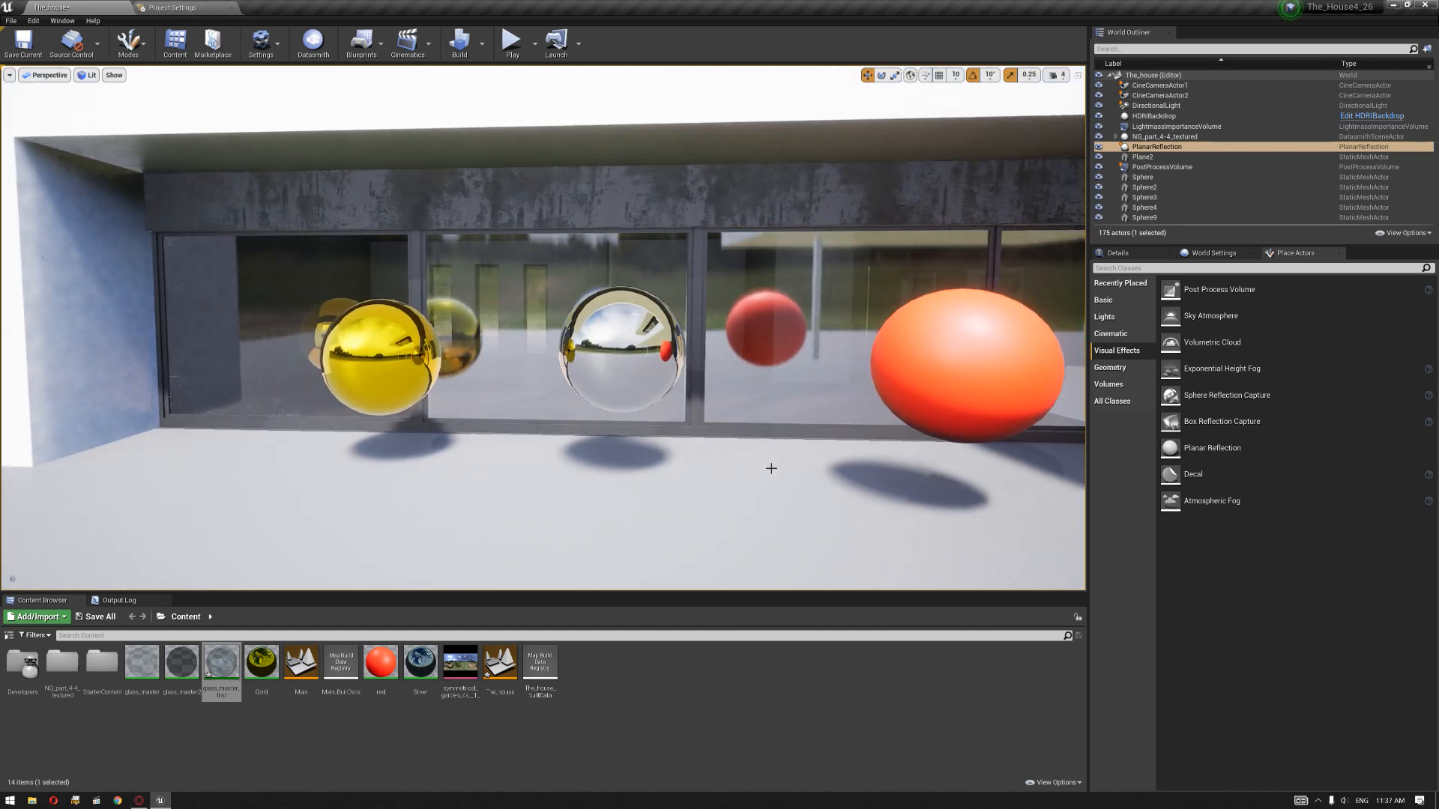
{"action": "key", "text": "d"}
{"action": "mouse_move", "coordinate": [804, 480]}
{"action": "right_mouse_down"}
{"action": "mouse_move", "coordinate": [738, 473]}
{"action": "mouse_move", "coordinate": [754, 484]}
{"action": "mouse_move", "coordinate": [801, 464]}
{"action": "right_mouse_up"}
{"action": "key", "text": "d"}
{"action": "key", "text": "w"}
{"action": "key", "text": "s"}
{"action": "key", "text": "a"}
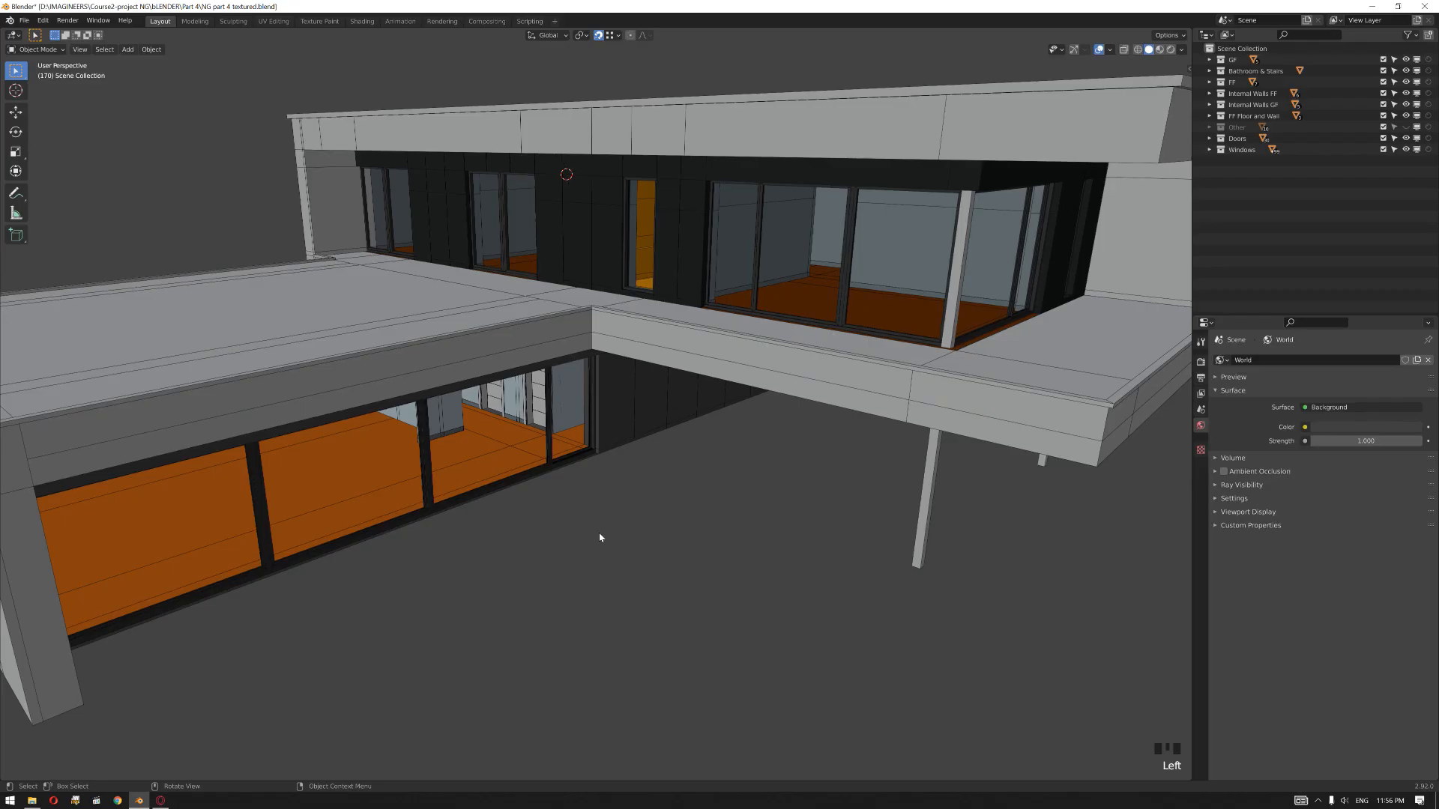
Step: In Blender, isolate the end window frame of the ground-floor glazing row in local view
{"action": "middle_click_drag", "start_coordinate": [516, 536], "coordinate": [569, 514], "text": "shift"}
{"action": "scroll", "coordinate": [434, 575], "scroll_direction": "up", "scroll_amount": 2}
{"action": "middle_click_drag", "start_coordinate": [434, 575], "coordinate": [461, 549]}
{"action": "scroll", "coordinate": [461, 549], "scroll_direction": "up", "scroll_amount": 4}
{"action": "middle_click_drag", "start_coordinate": [447, 497], "coordinate": [442, 529]}
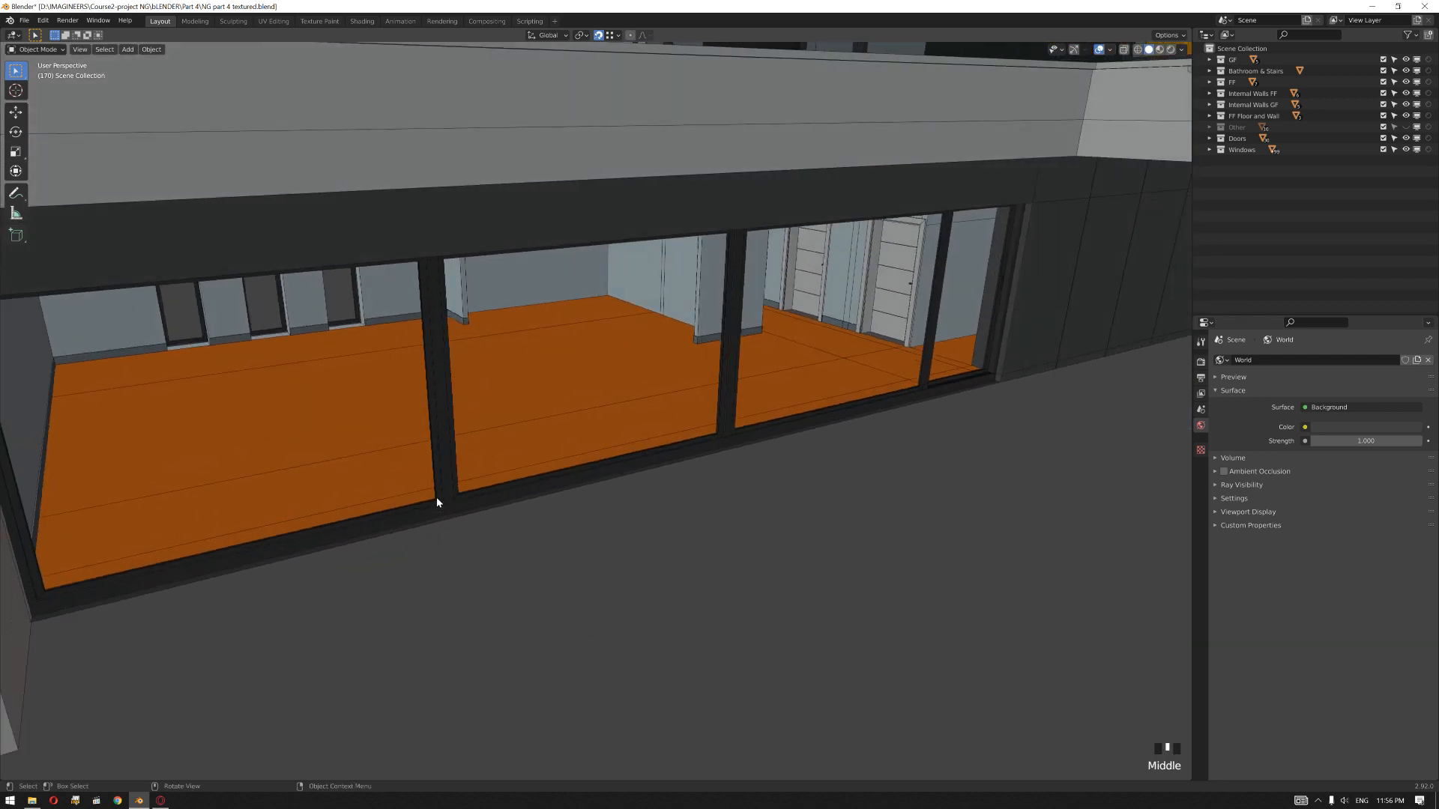
{"action": "middle_click_drag", "start_coordinate": [436, 500], "coordinate": [493, 527]}
{"action": "scroll", "coordinate": [511, 554], "scroll_direction": "up", "scroll_amount": 2}
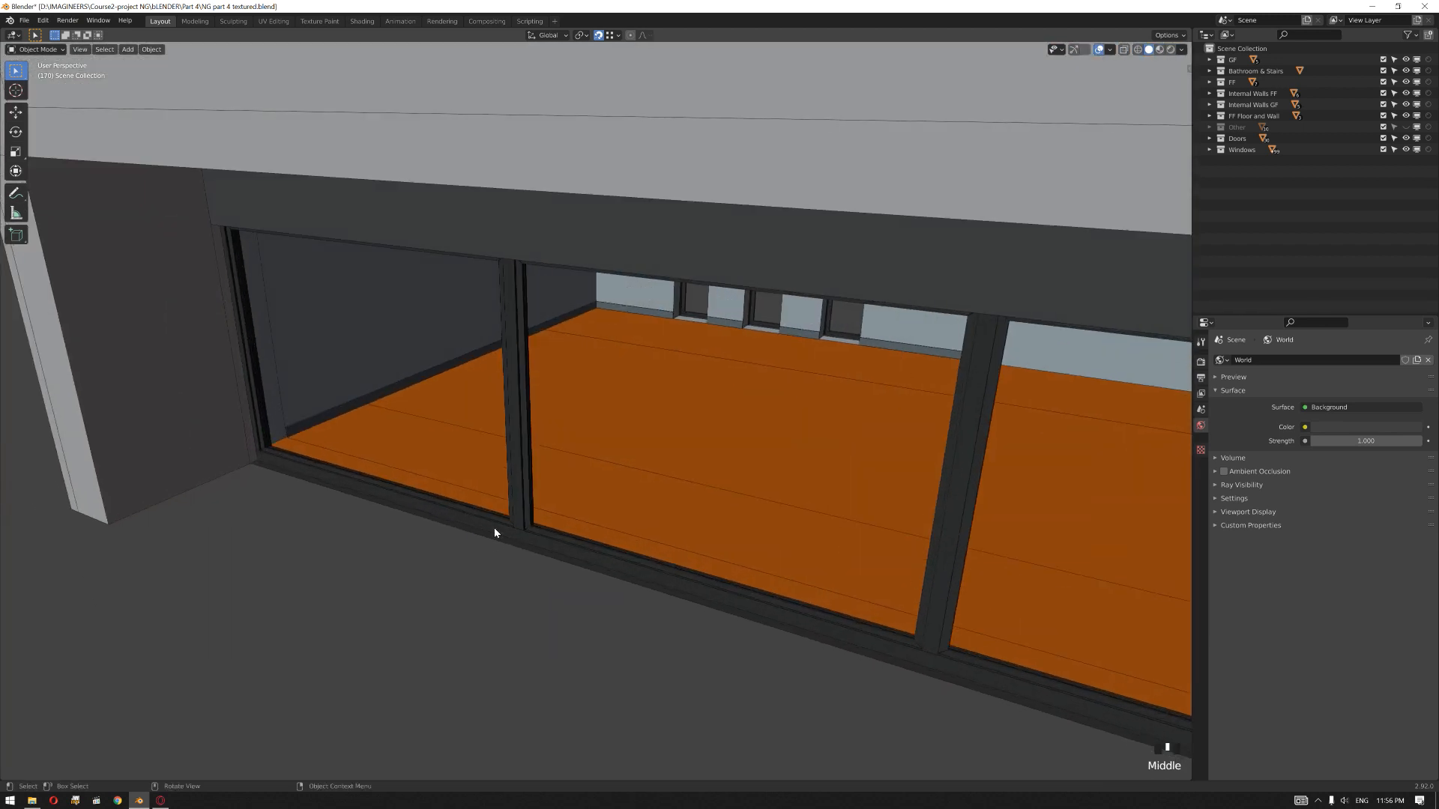
{"action": "left_click", "coordinate": [493, 525]}
{"action": "left_click", "coordinate": [494, 521]}
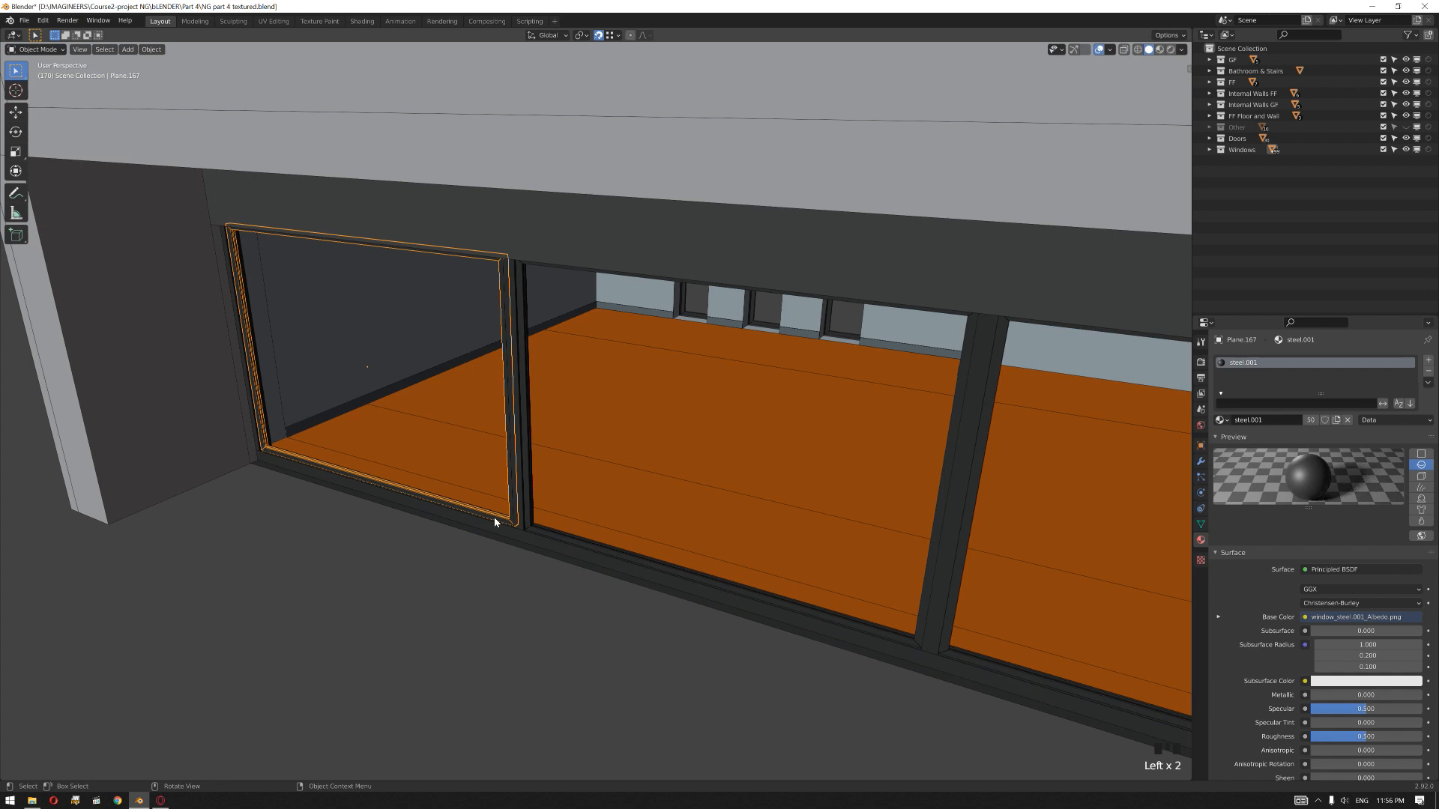
{"action": "key", "text": "KP_Divide"}
Step: Duplicate the window frame's inner edge loops in place and separate the copy into its own object
{"action": "middle_click_drag", "start_coordinate": [501, 536], "coordinate": [616, 543]}
{"action": "scroll", "coordinate": [623, 547], "scroll_direction": "up", "scroll_amount": 4}
{"action": "key", "text": "Tab"}
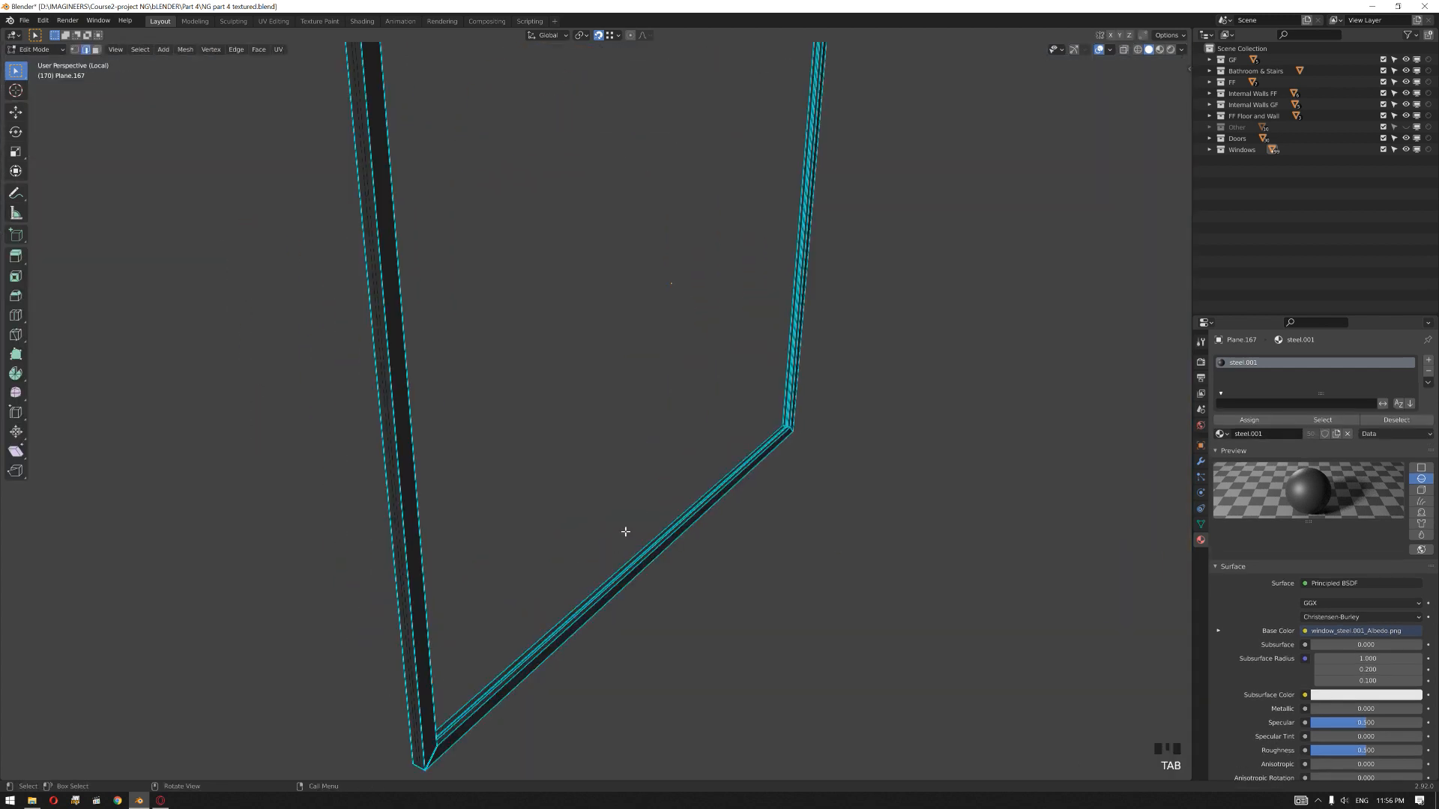
{"action": "scroll", "coordinate": [667, 588], "scroll_direction": "up", "scroll_amount": 2}
{"action": "middle_click_drag", "start_coordinate": [690, 552], "coordinate": [605, 412]}
{"action": "scroll", "coordinate": [732, 607], "scroll_direction": "up", "scroll_amount": 2}
{"action": "middle_click_drag", "start_coordinate": [484, 526], "coordinate": [498, 530]}
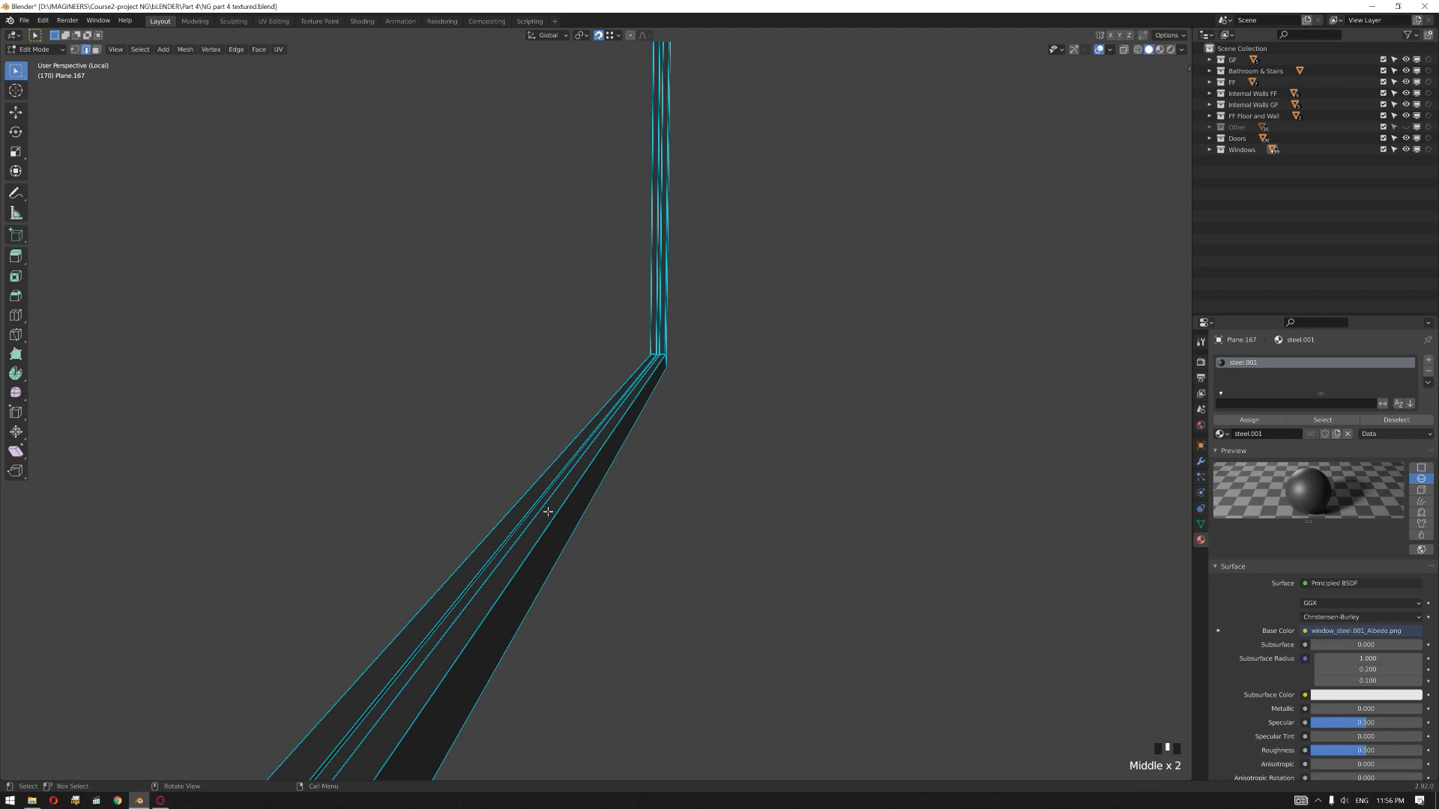
{"action": "left_click", "coordinate": [533, 526], "text": "alt"}
{"action": "left_click", "coordinate": [511, 539], "text": "alt+shift"}
{"action": "scroll", "coordinate": [621, 484], "scroll_direction": "down", "scroll_amount": 5}
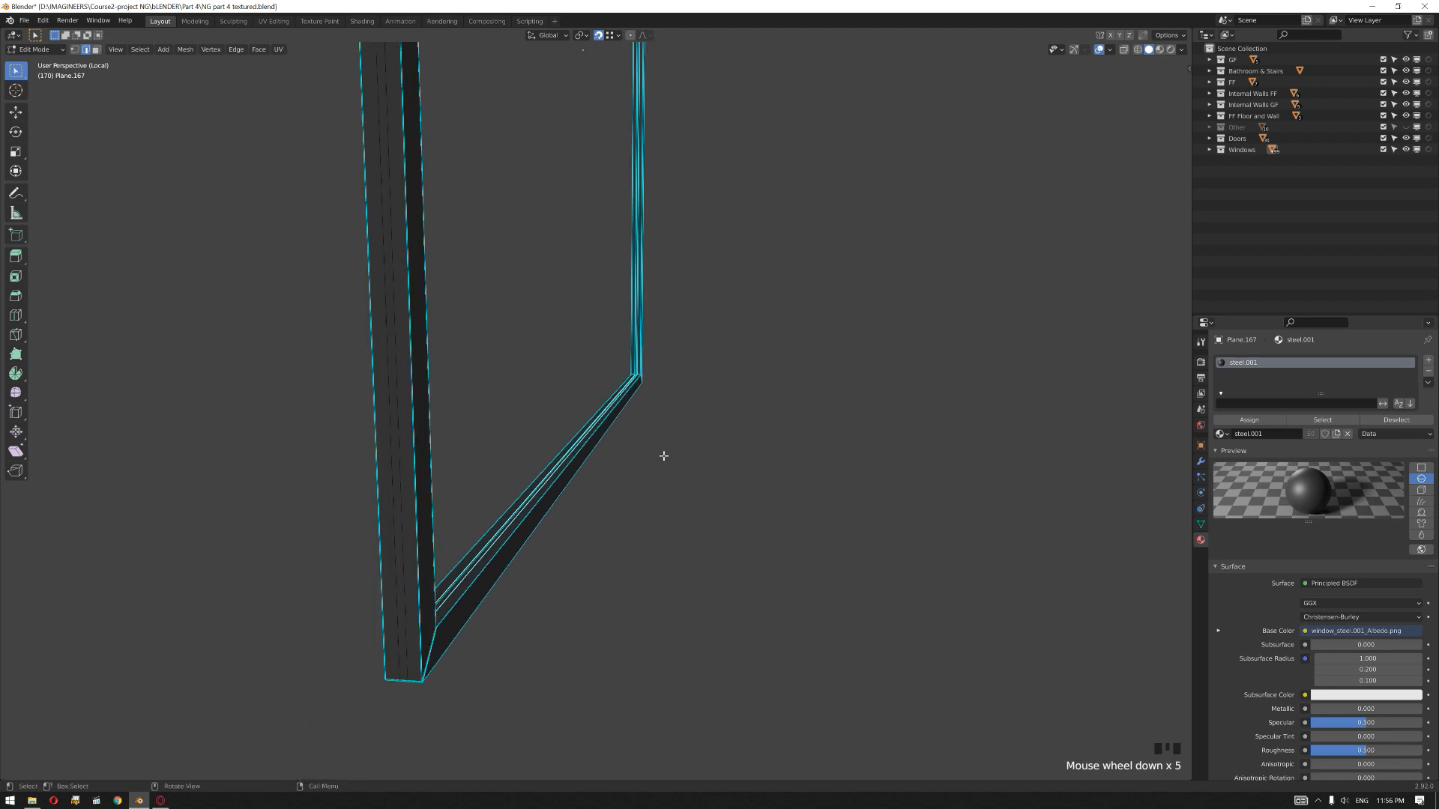
{"action": "middle_click_drag", "start_coordinate": [662, 453], "coordinate": [608, 487]}
{"action": "scroll", "coordinate": [608, 487], "scroll_direction": "up", "scroll_amount": 1}
{"action": "scroll", "coordinate": [607, 487], "scroll_direction": "down", "scroll_amount": 2}
{"action": "key", "text": "shift+d"}
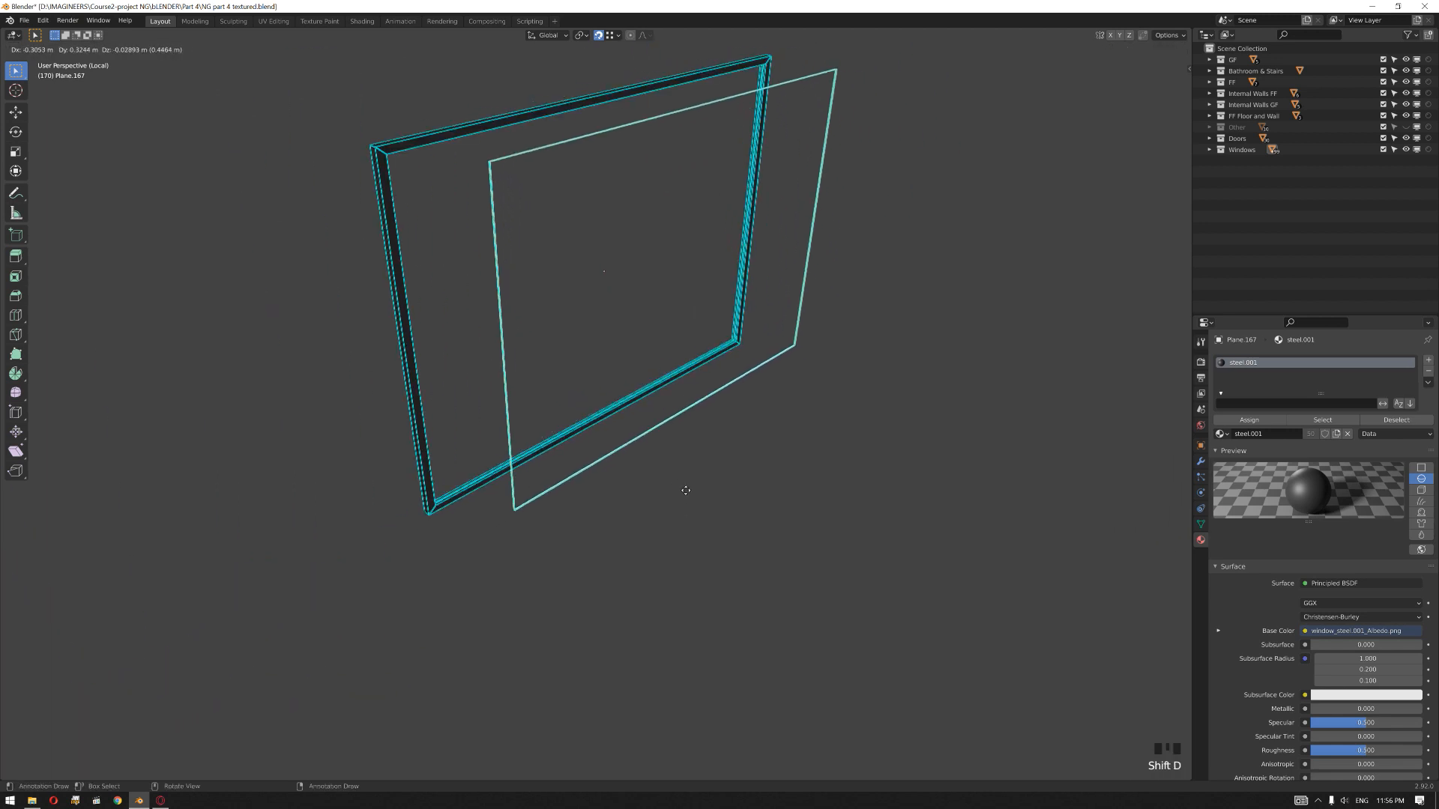
{"action": "right_click", "coordinate": [673, 490]}
{"action": "key", "text": "p"}
{"action": "left_click", "coordinate": [644, 489]}
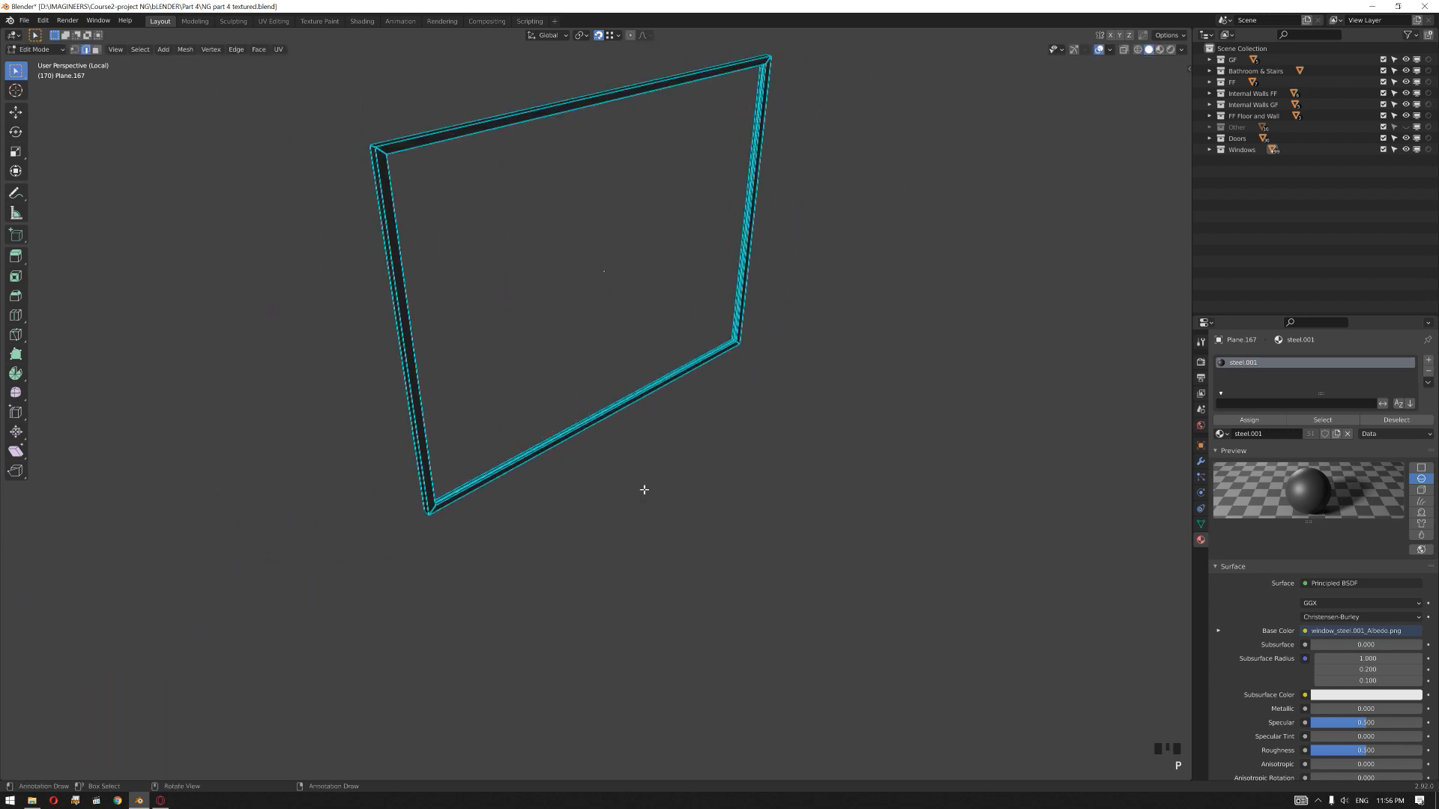
Step: Isolate the separated inner outline in local view and show only the Windows collection
{"action": "key", "text": "Tab"}
{"action": "left_click", "coordinate": [578, 465]}
{"action": "left_click", "coordinate": [574, 433]}
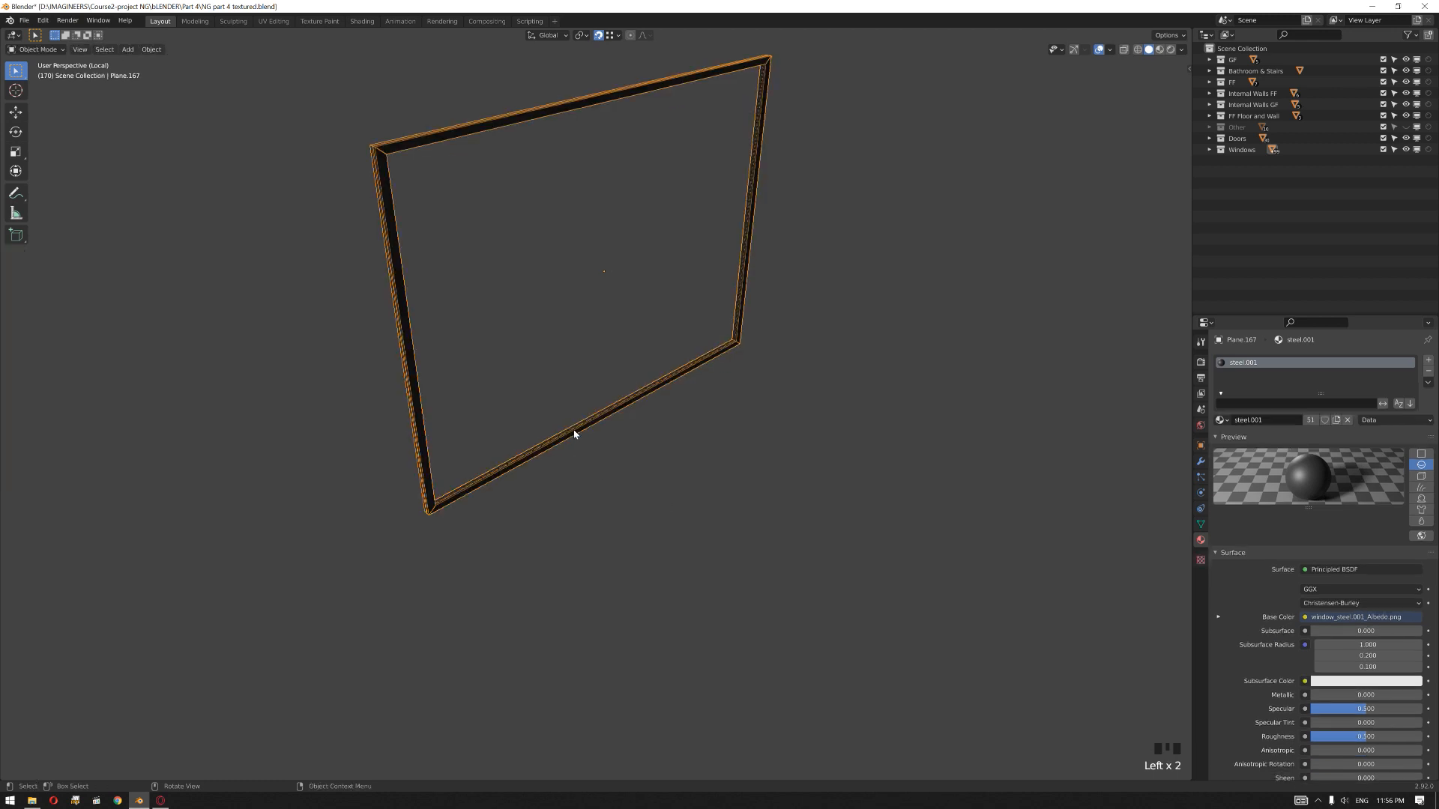
{"action": "middle_click_drag", "start_coordinate": [574, 432], "coordinate": [629, 462]}
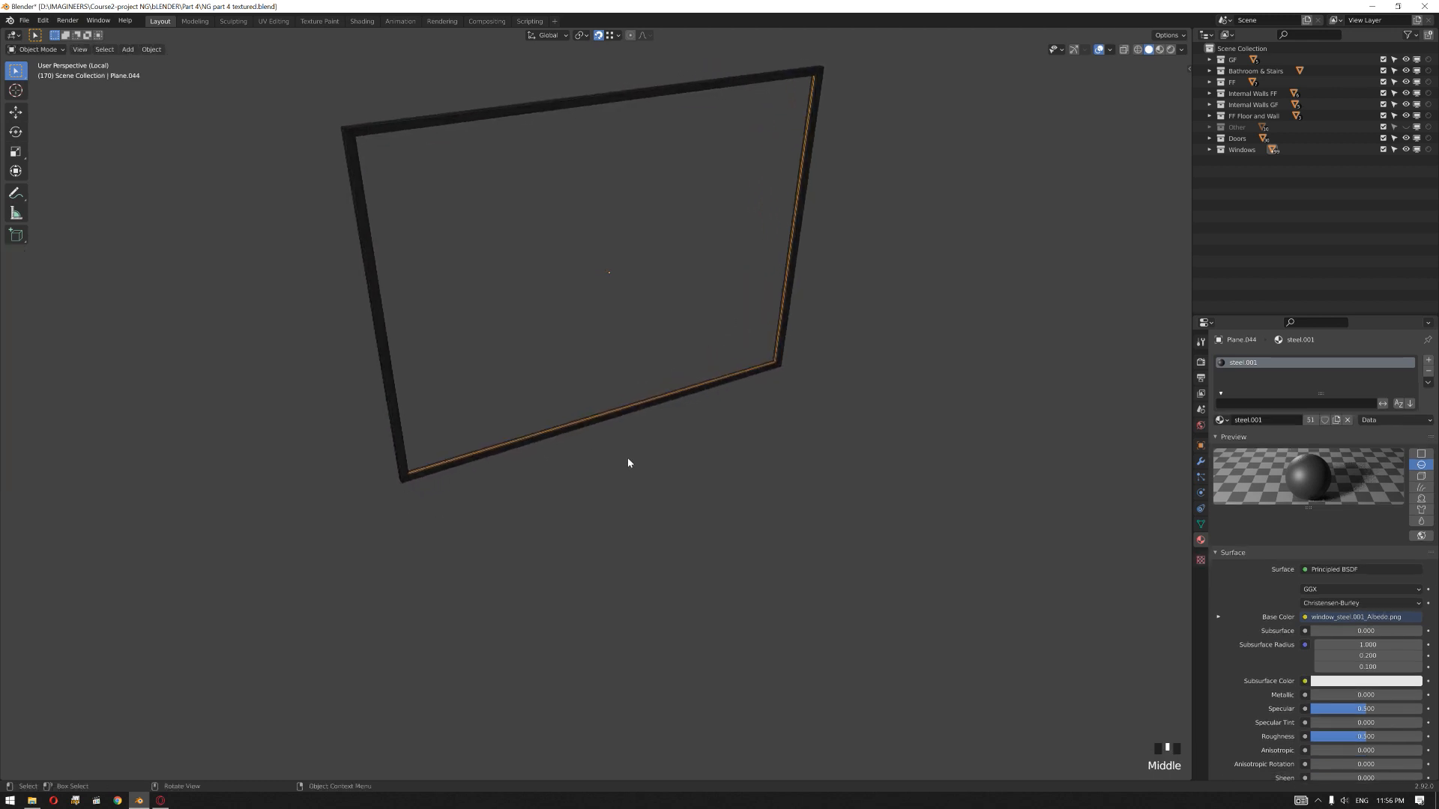
{"action": "key", "text": "KP_Divide"}
{"action": "key", "text": "KP_Divide"}
{"action": "middle_click_drag", "start_coordinate": [613, 456], "coordinate": [670, 459]}
{"action": "key", "text": "9"}
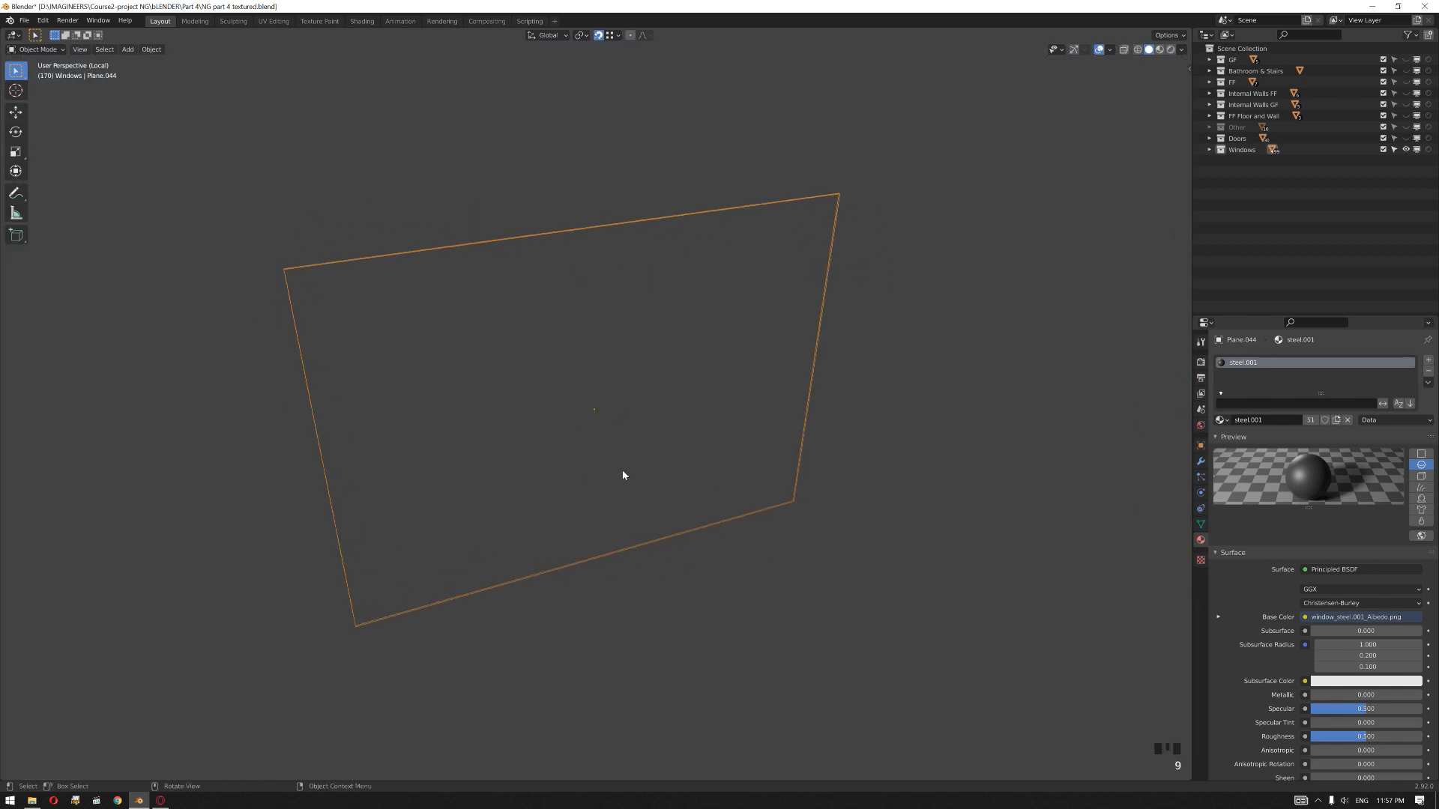
Step: Select all of the outline's geometry and fill it with a face to form the glass pane
{"action": "key", "text": "Tab"}
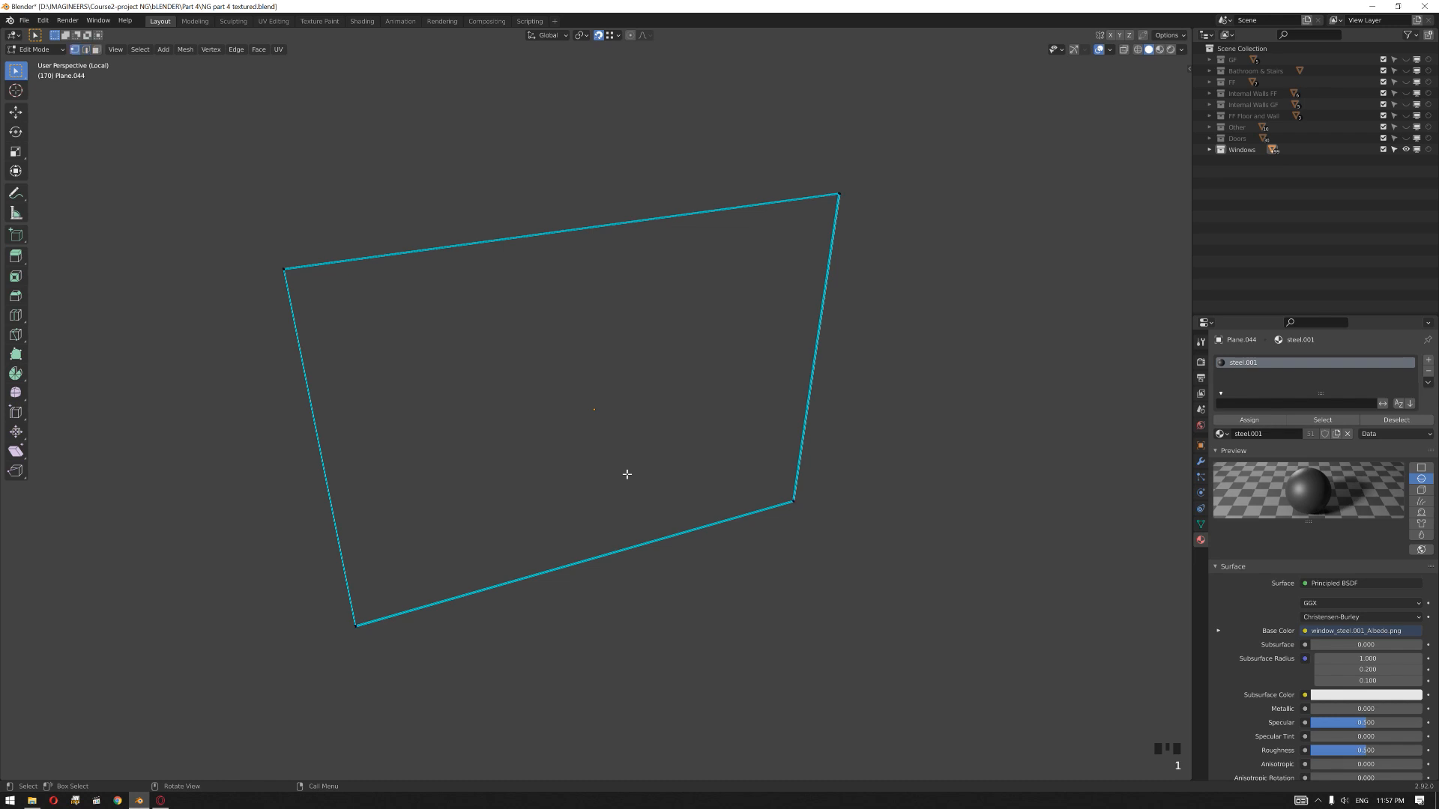
{"action": "key", "text": "a"}
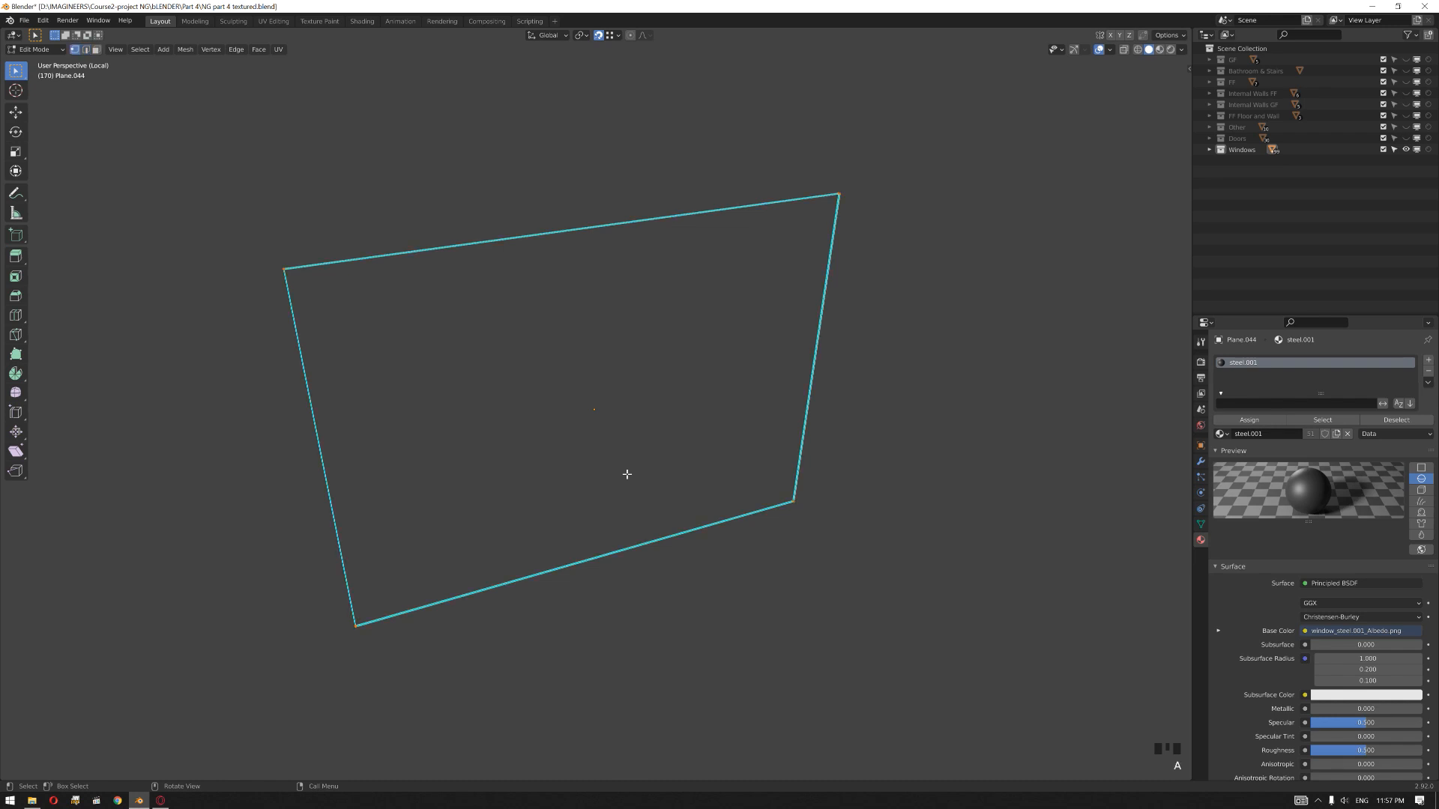
{"action": "mouse_move", "coordinate": [637, 482]}
{"action": "middle_mouse_down"}
{"action": "mouse_move", "coordinate": [657, 463]}
{"action": "mouse_move", "coordinate": [631, 459]}
{"action": "middle_mouse_up"}
{"action": "key", "text": "f"}
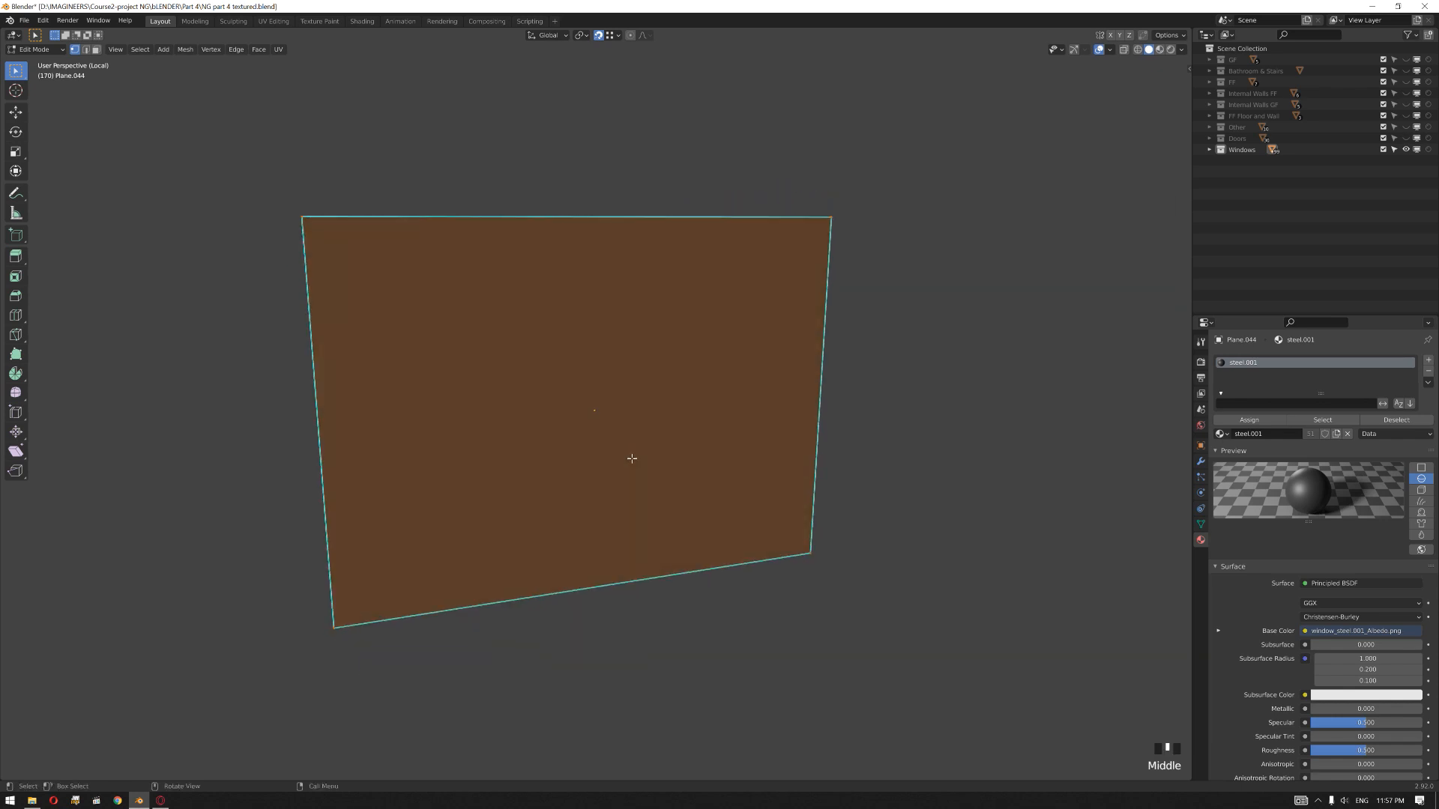
{"action": "key", "text": "Tab"}
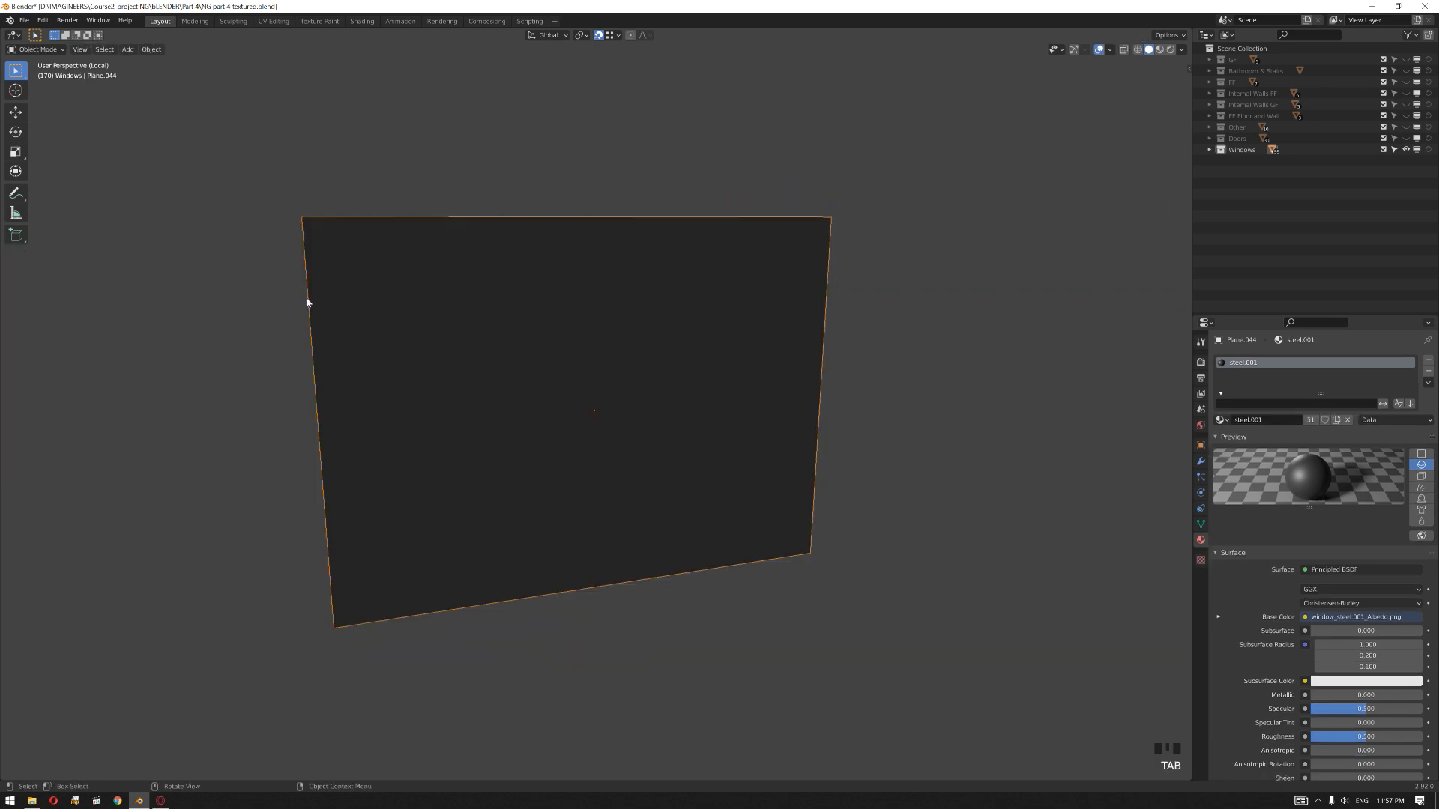
Step: In wireframe front view, dissolve the extra vertices beside the pane's upper-left corner, keeping the outermost corner point
{"action": "key", "text": "KP_1"}
{"action": "scroll", "coordinate": [306, 209], "scroll_direction": "up", "scroll_amount": 3}
{"action": "middle_click_drag", "start_coordinate": [215, 95], "coordinate": [636, 300], "text": "shift"}
{"action": "scroll", "coordinate": [636, 299], "scroll_direction": "up", "scroll_amount": 5}
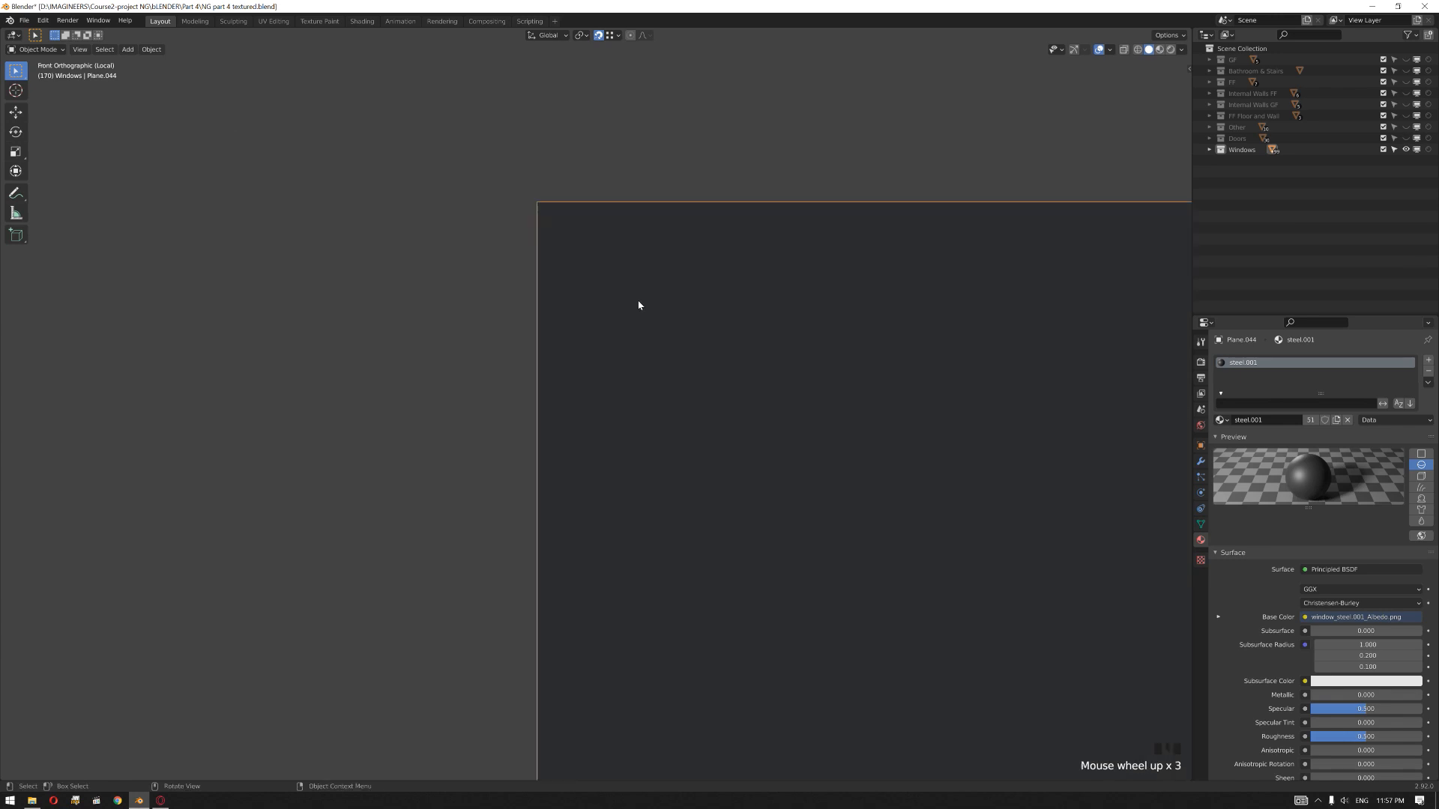
{"action": "middle_click_drag", "start_coordinate": [502, 162], "coordinate": [488, 487], "text": "shift"}
{"action": "scroll", "coordinate": [398, 450], "scroll_direction": "up", "scroll_amount": 4}
{"action": "middle_click_drag", "start_coordinate": [398, 449], "coordinate": [645, 206], "text": "shift"}
{"action": "scroll", "coordinate": [645, 205], "scroll_direction": "up", "scroll_amount": 2}
{"action": "middle_click_drag", "start_coordinate": [694, 148], "coordinate": [543, 392], "text": "shift"}
{"action": "scroll", "coordinate": [395, 295], "scroll_direction": "up", "scroll_amount": 3}
{"action": "middle_click_drag", "start_coordinate": [395, 295], "coordinate": [472, 391], "text": "shift"}
{"action": "scroll", "coordinate": [430, 376], "scroll_direction": "up", "scroll_amount": 4}
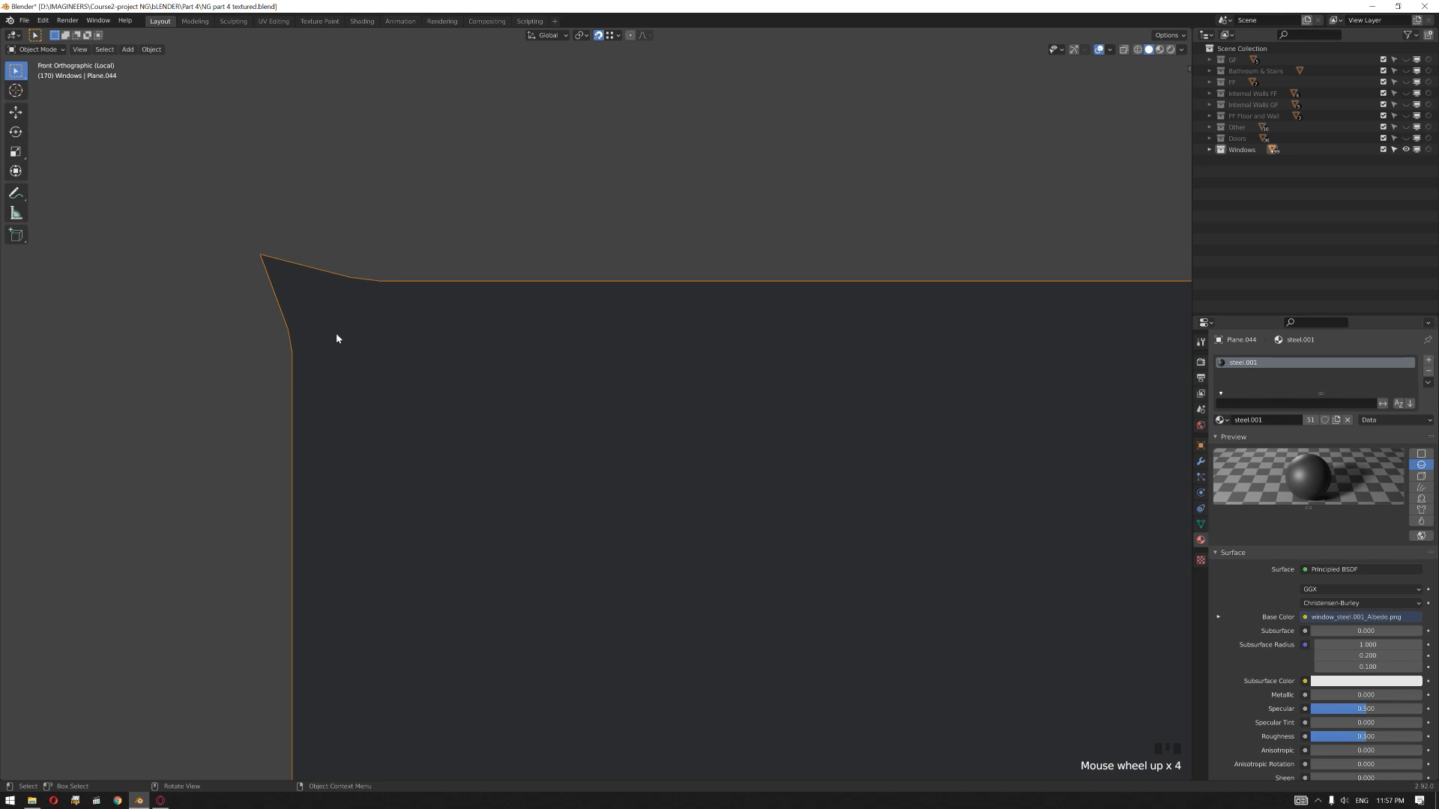
{"action": "key", "text": "Tab"}
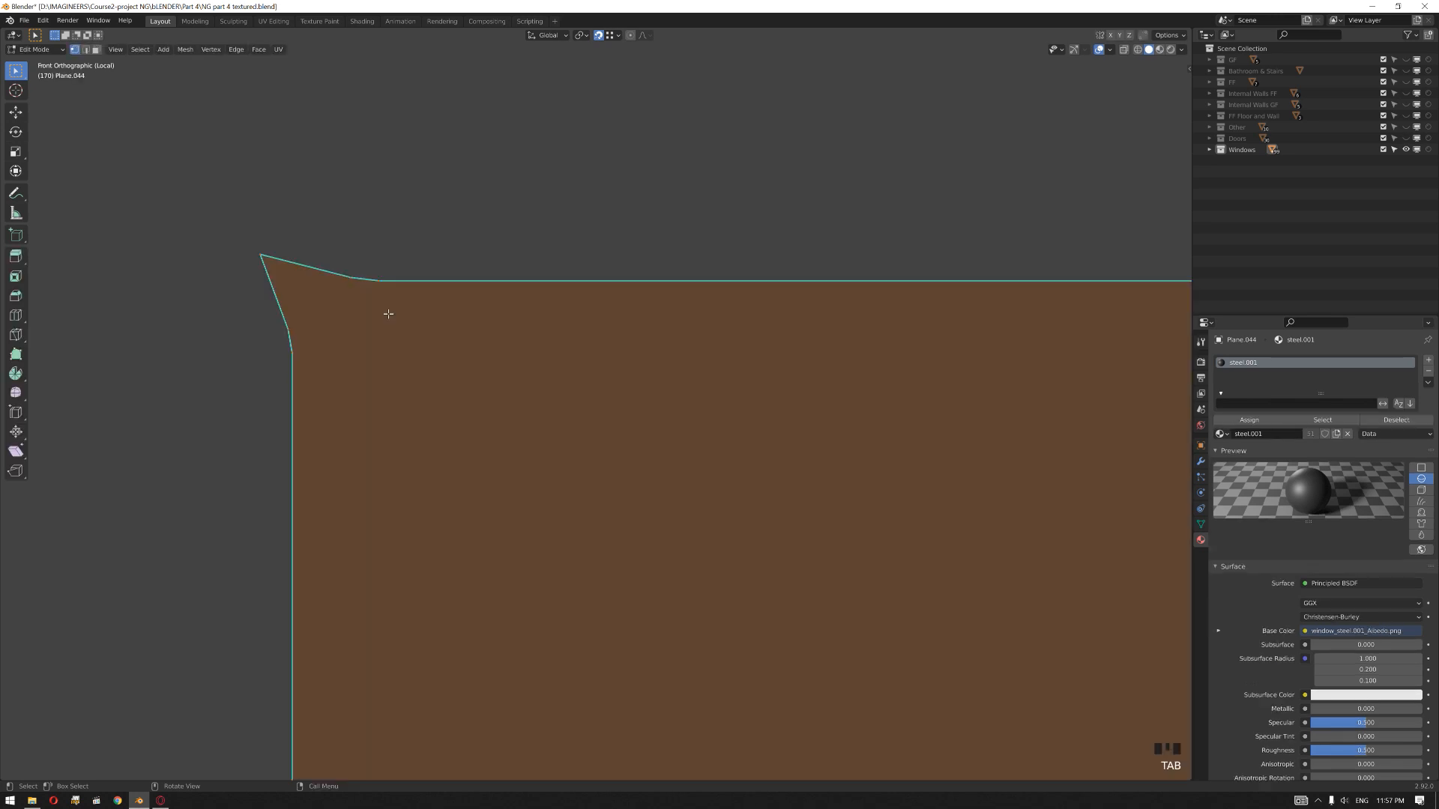
{"action": "left_click", "coordinate": [408, 256]}
{"action": "mouse_move", "coordinate": [440, 255]}
{"action": "left_mouse_down"}
{"action": "mouse_move", "coordinate": [341, 399]}
{"action": "mouse_move", "coordinate": [279, 452]}
{"action": "left_mouse_up"}
{"action": "key", "text": "z"}
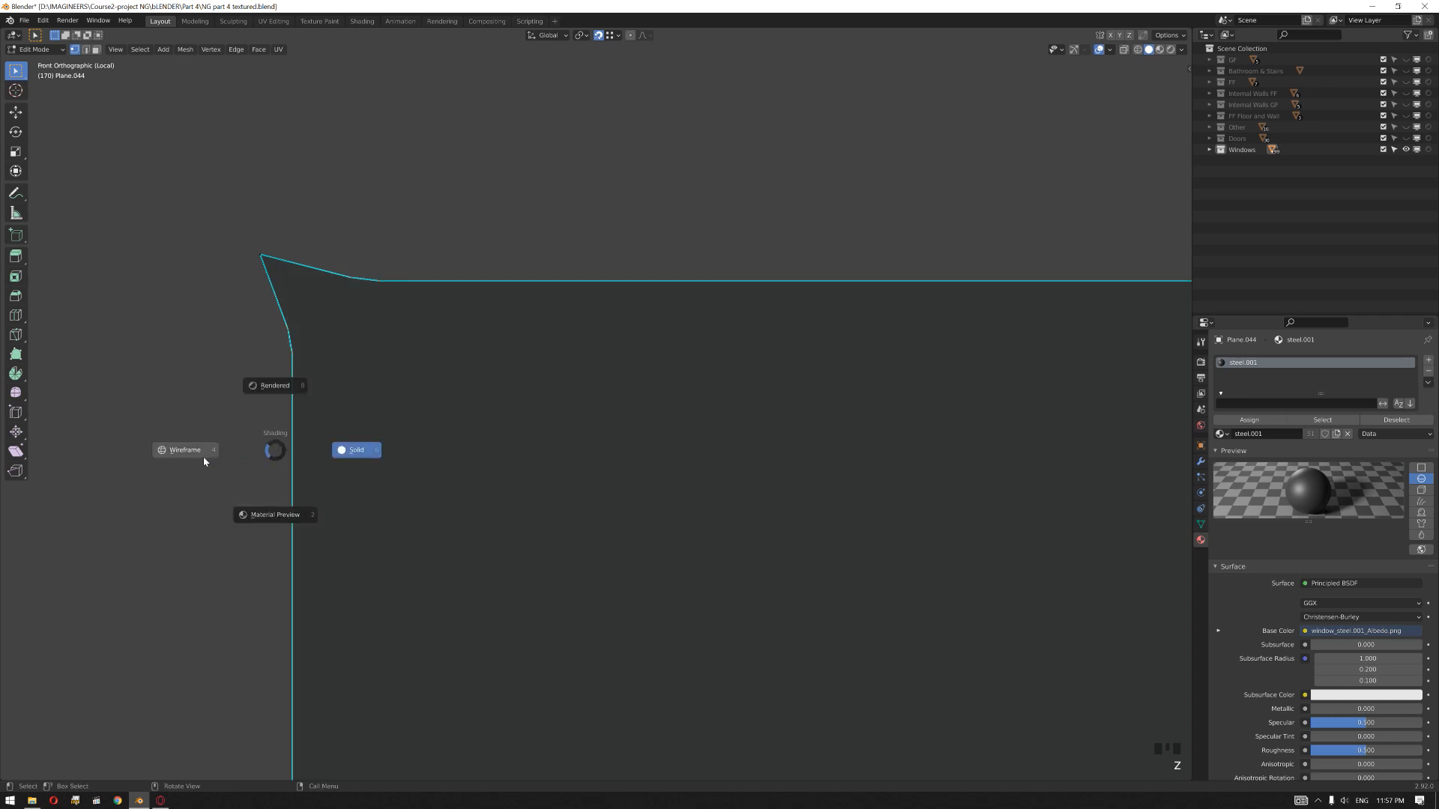
{"action": "left_click", "coordinate": [426, 230]}
{"action": "left_click_drag", "start_coordinate": [418, 256], "coordinate": [274, 397]}
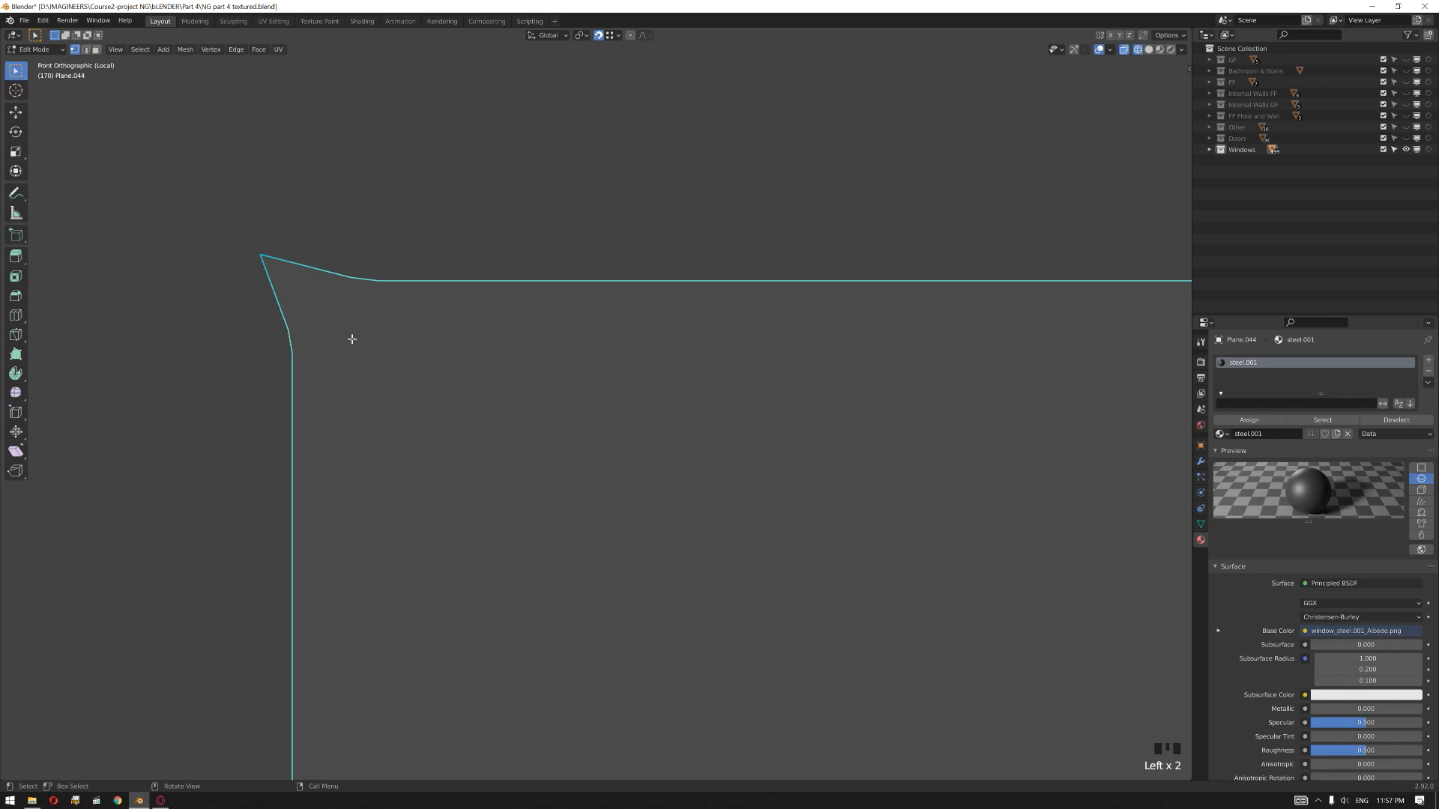
{"action": "right_click", "coordinate": [352, 339]}
{"action": "left_click", "coordinate": [341, 562]}
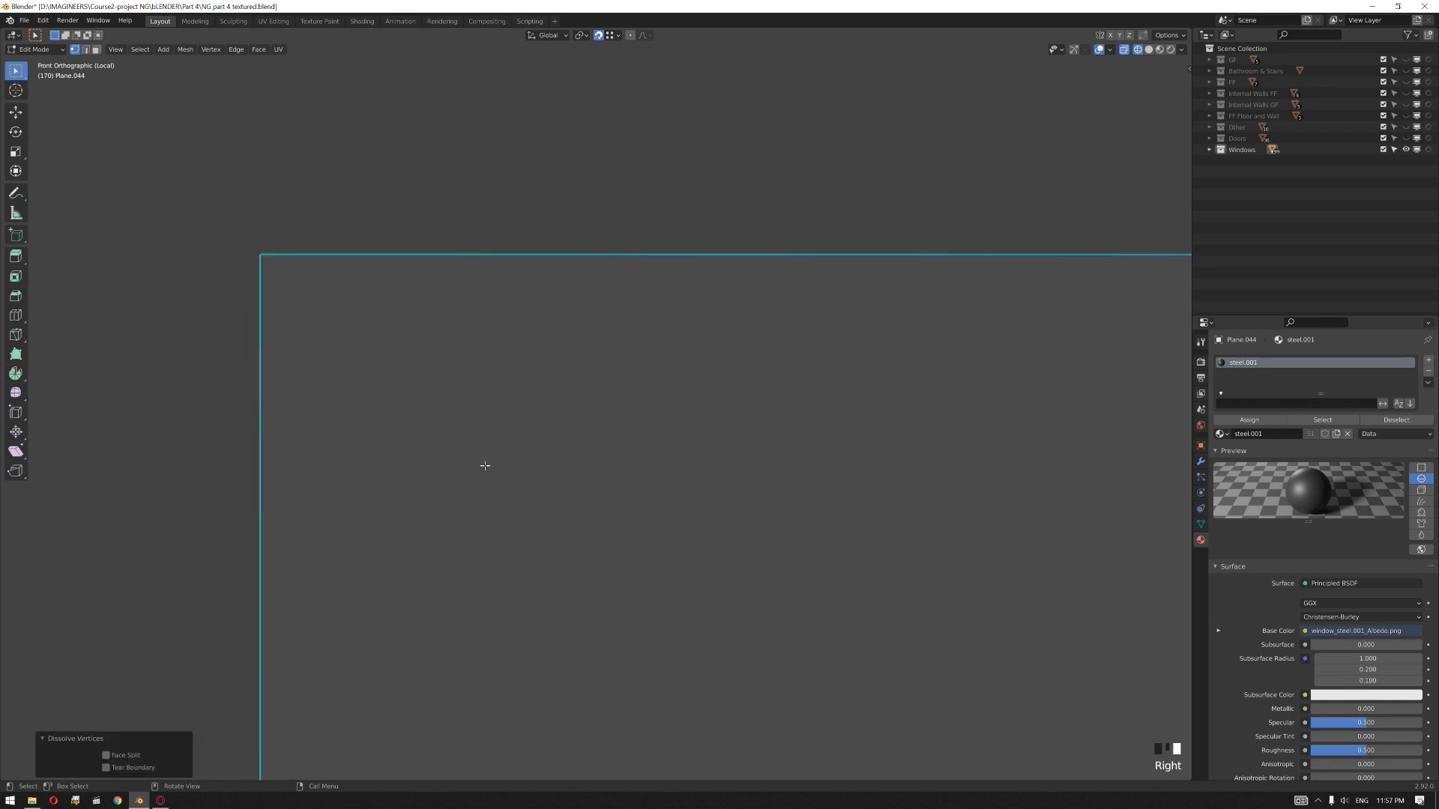
{"action": "key", "text": "Tab"}
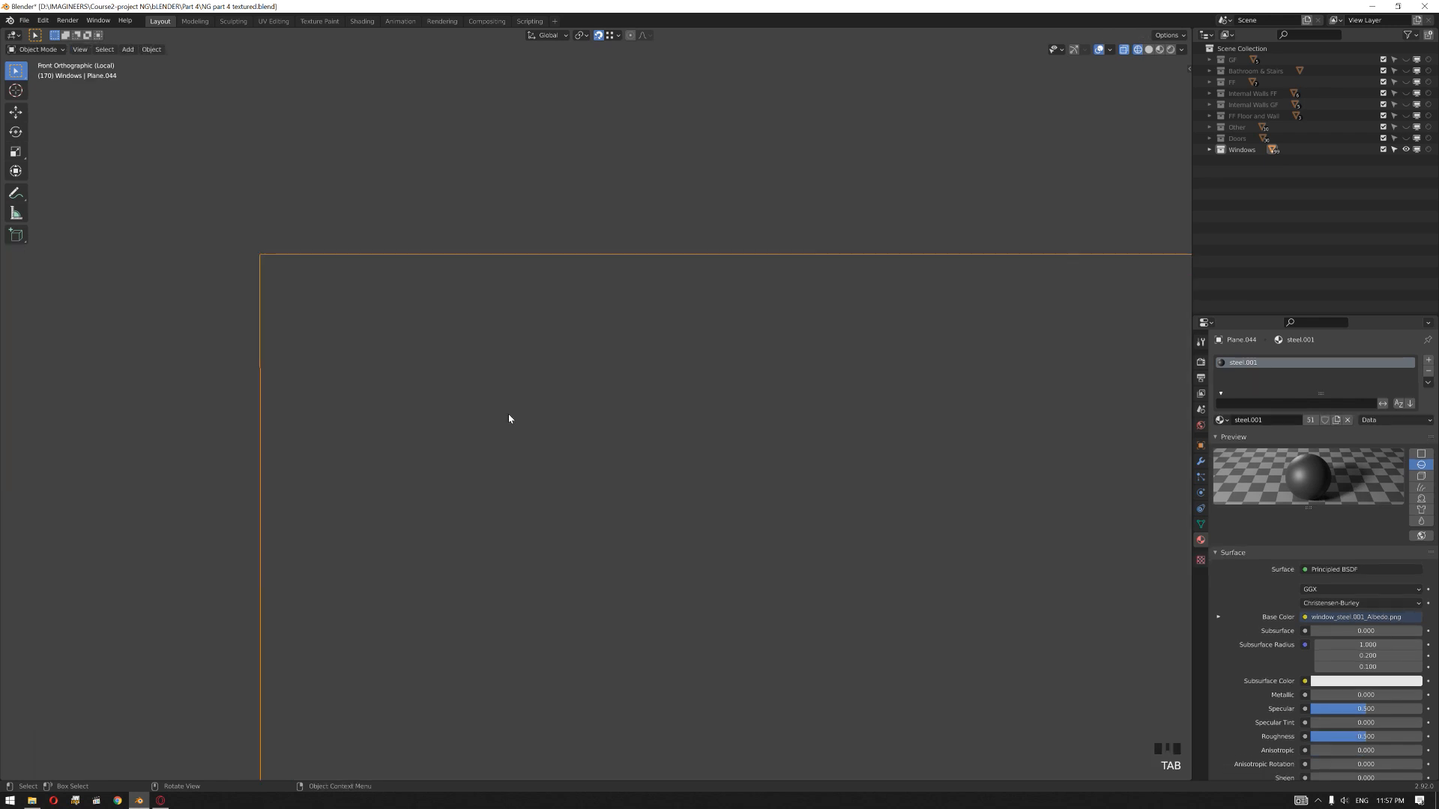
Step: Dissolve the extra vertices beside the pane's lower-left corner to square off the outline
{"action": "key", "text": "KP_Decimal"}
{"action": "key", "text": "Tab"}
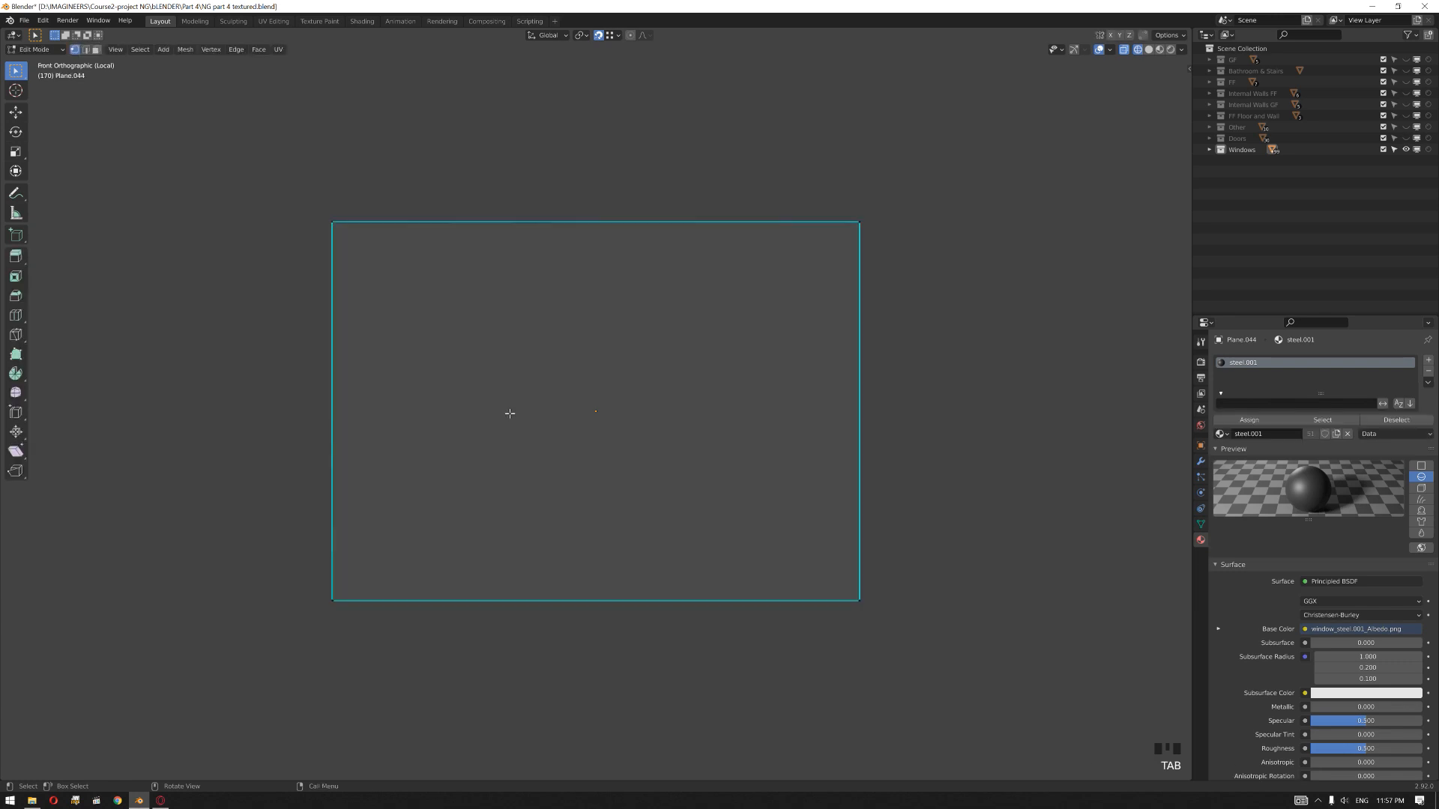
{"action": "left_click", "coordinate": [388, 568]}
{"action": "key", "text": "KP_Decimal"}
{"action": "scroll", "coordinate": [530, 392], "scroll_direction": "up", "scroll_amount": 2}
{"action": "left_click", "coordinate": [809, 267]}
{"action": "left_click_drag", "start_coordinate": [809, 267], "coordinate": [541, 455]}
{"action": "right_click", "coordinate": [633, 372]}
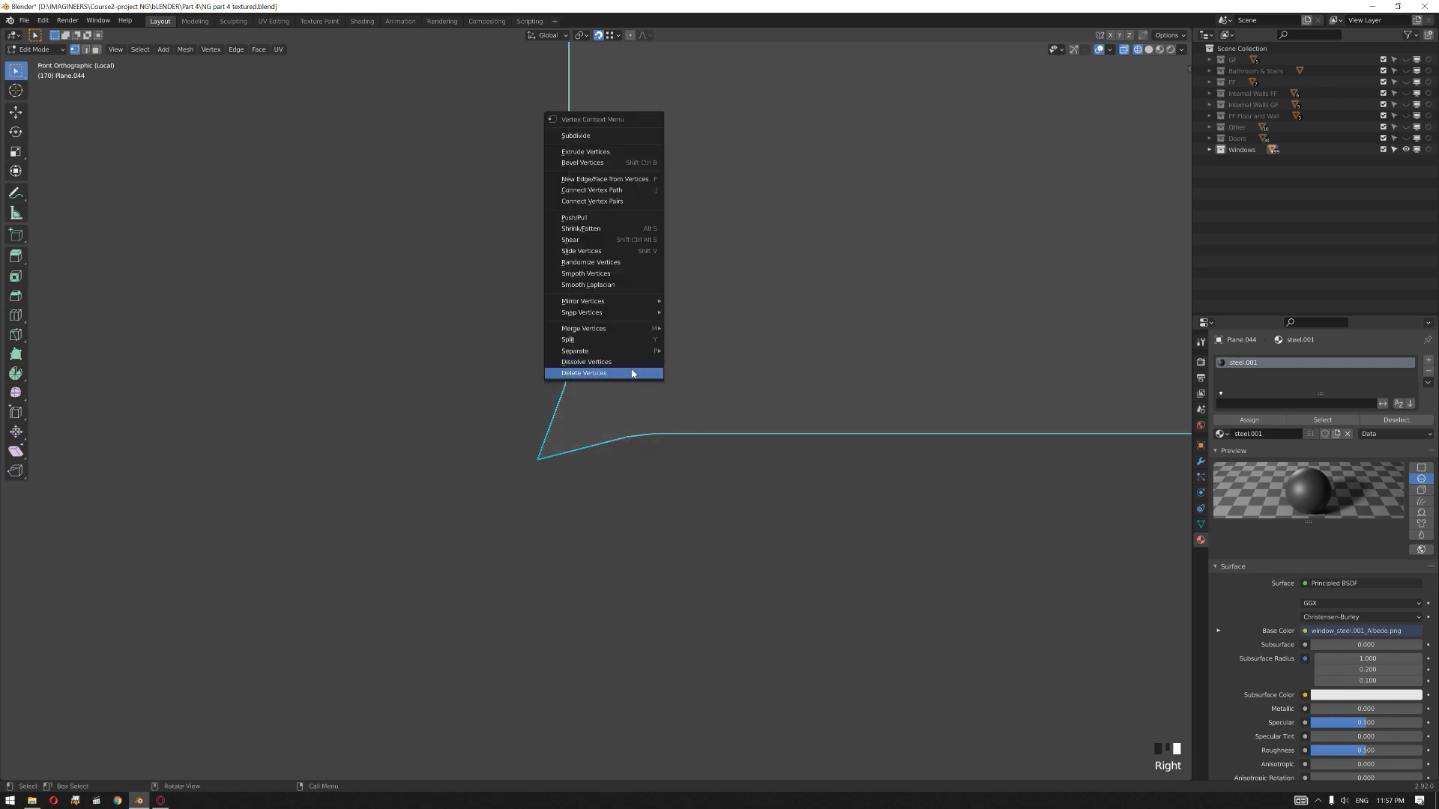
{"action": "left_click", "coordinate": [633, 372]}
{"action": "key", "text": "Tab"}
{"action": "key", "text": "KP_Decimal"}
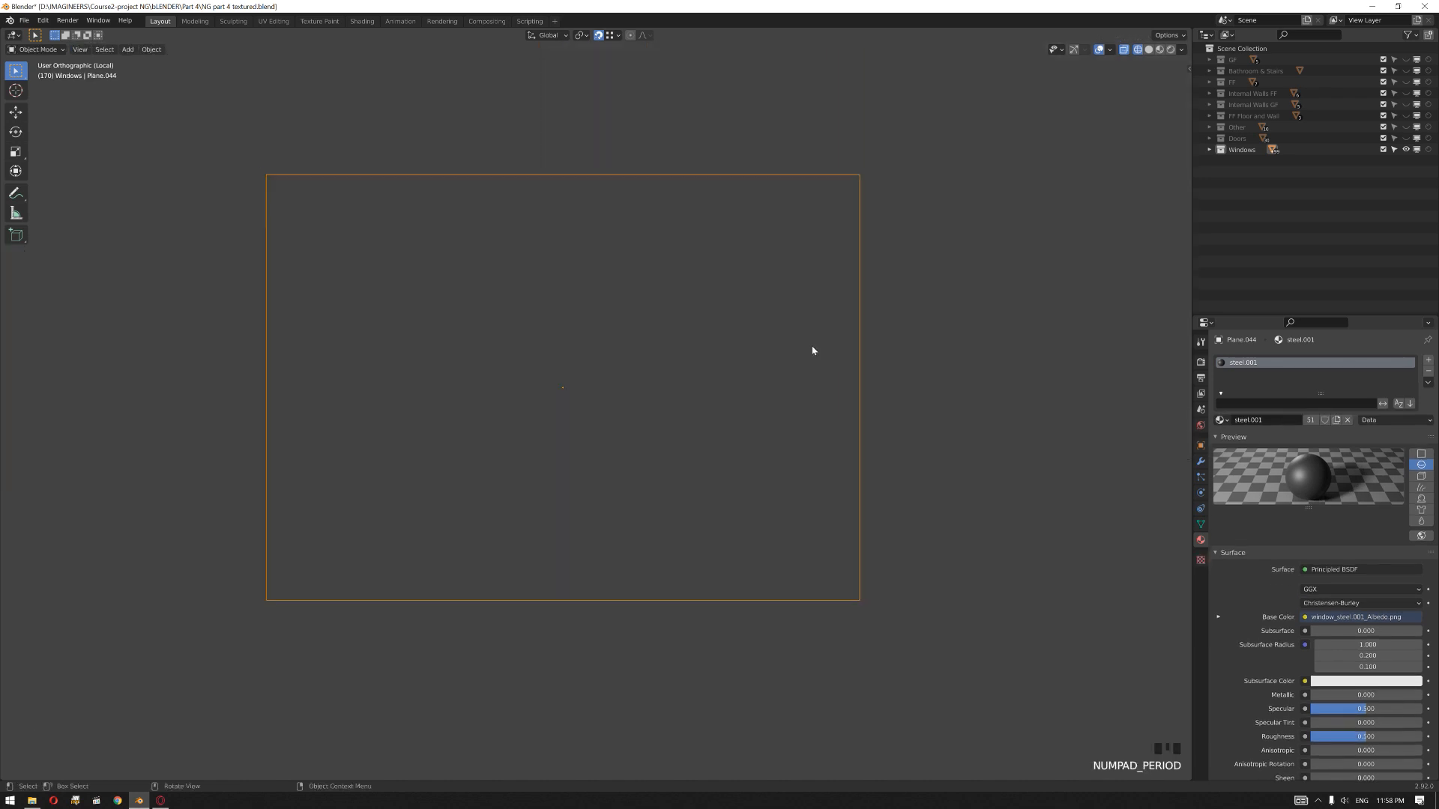
Step: In solid shading, select the pane's large flat face and separate it into its own object
{"action": "middle_click_drag", "start_coordinate": [825, 375], "coordinate": [901, 417]}
{"action": "key", "text": "z"}
{"action": "key", "text": "Tab"}
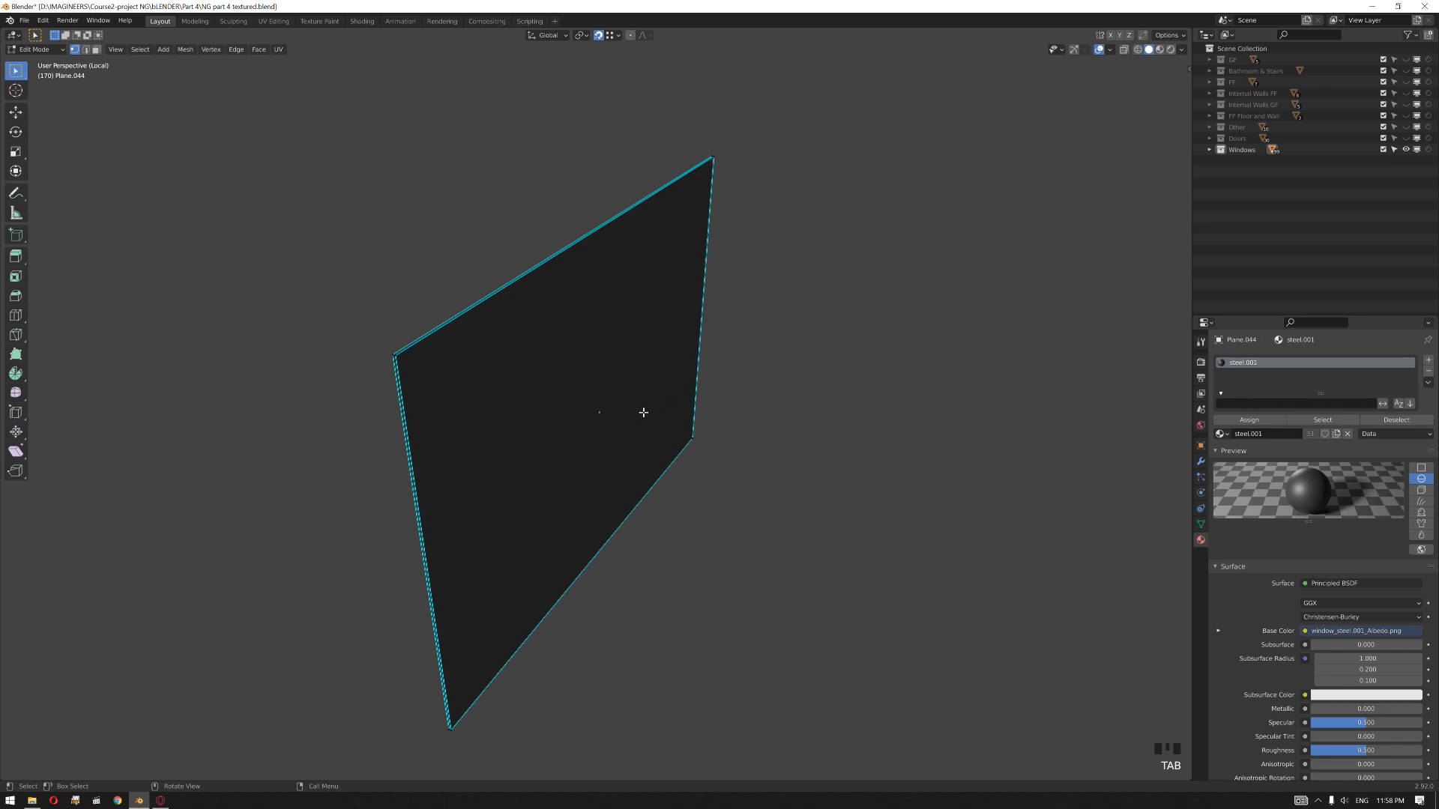
{"action": "middle_click_drag", "start_coordinate": [597, 421], "coordinate": [588, 409]}
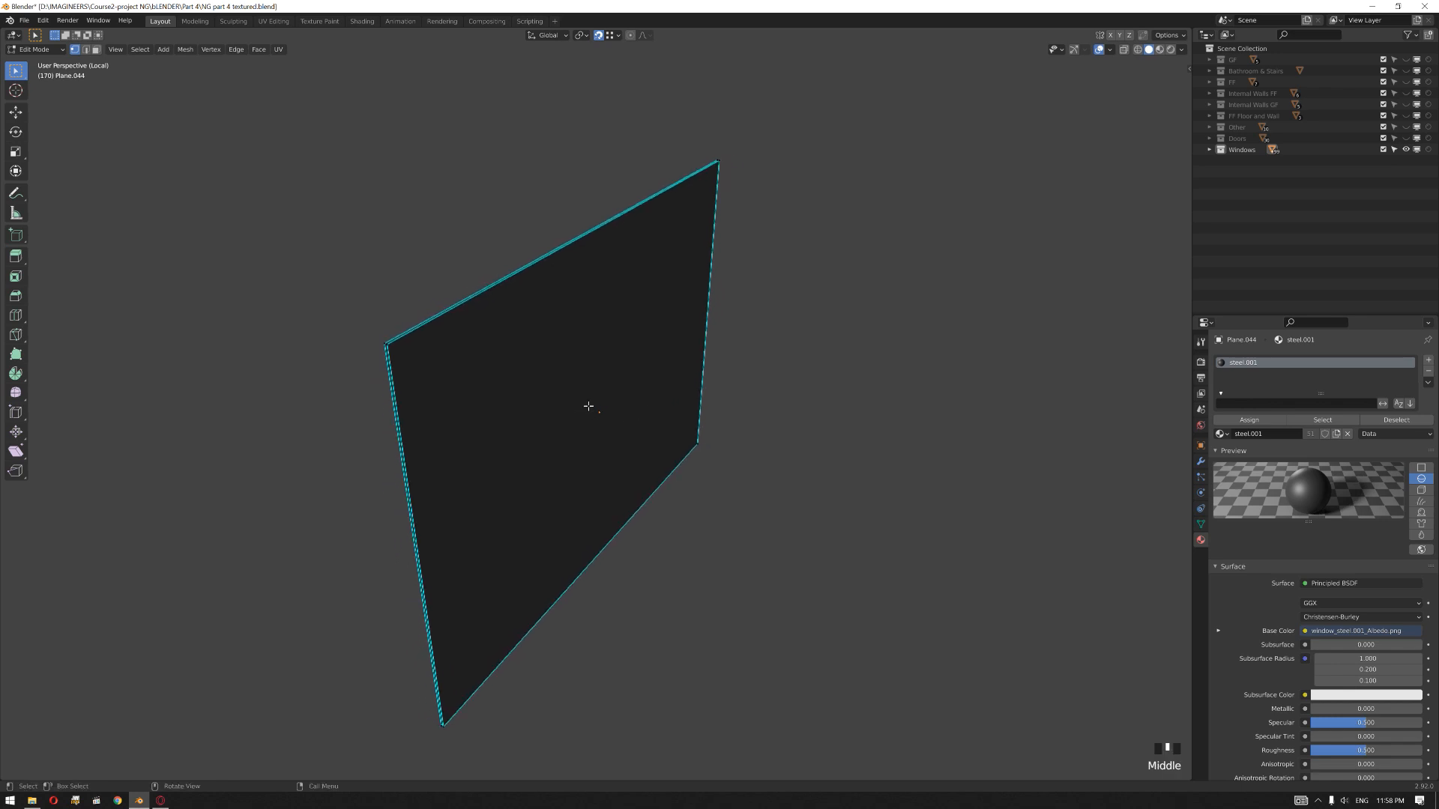
{"action": "key", "text": "Tab"}
{"action": "key", "text": "Tab"}
{"action": "key", "text": "3"}
{"action": "left_click", "coordinate": [545, 433]}
{"action": "middle_click_drag", "start_coordinate": [541, 428], "coordinate": [511, 405]}
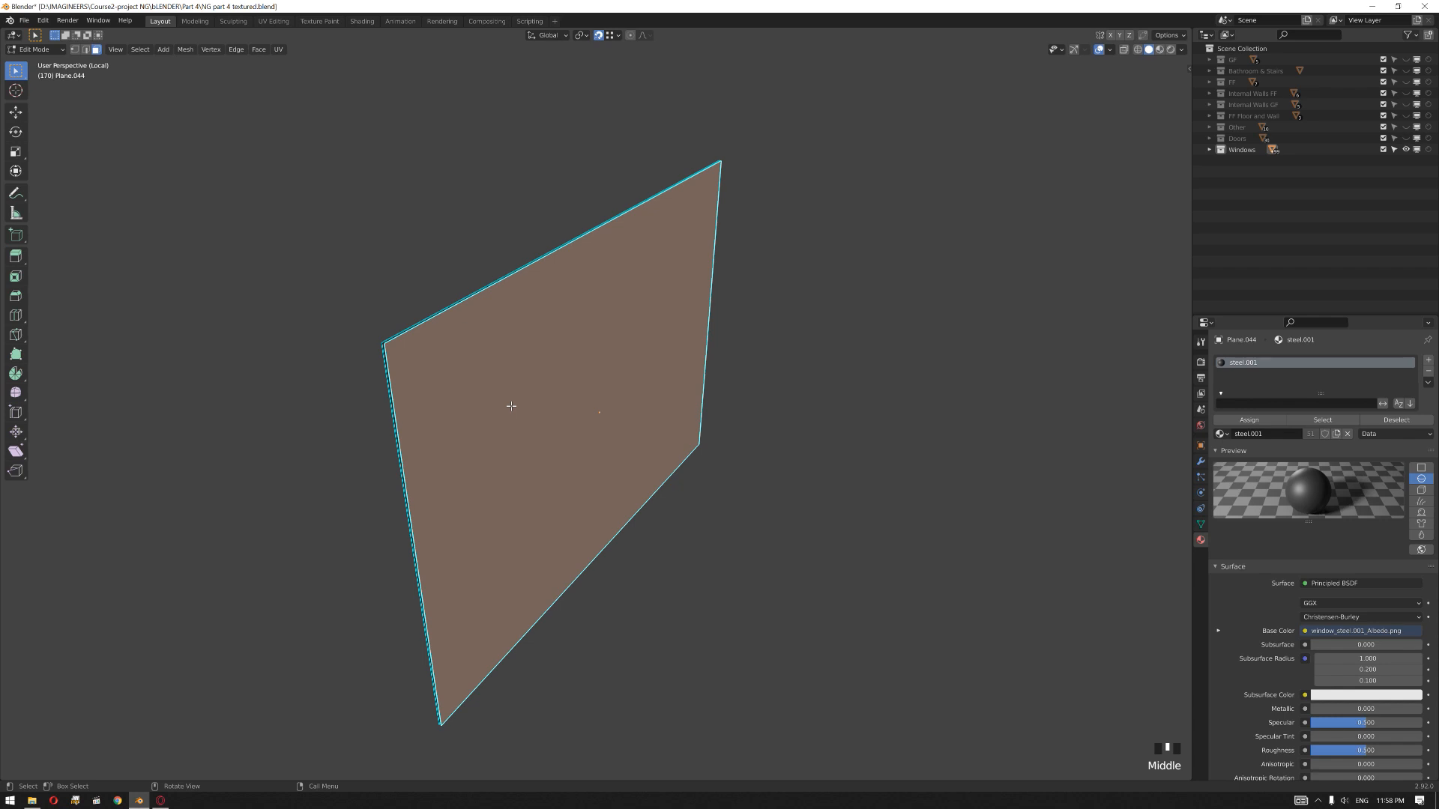
{"action": "key", "text": "p"}
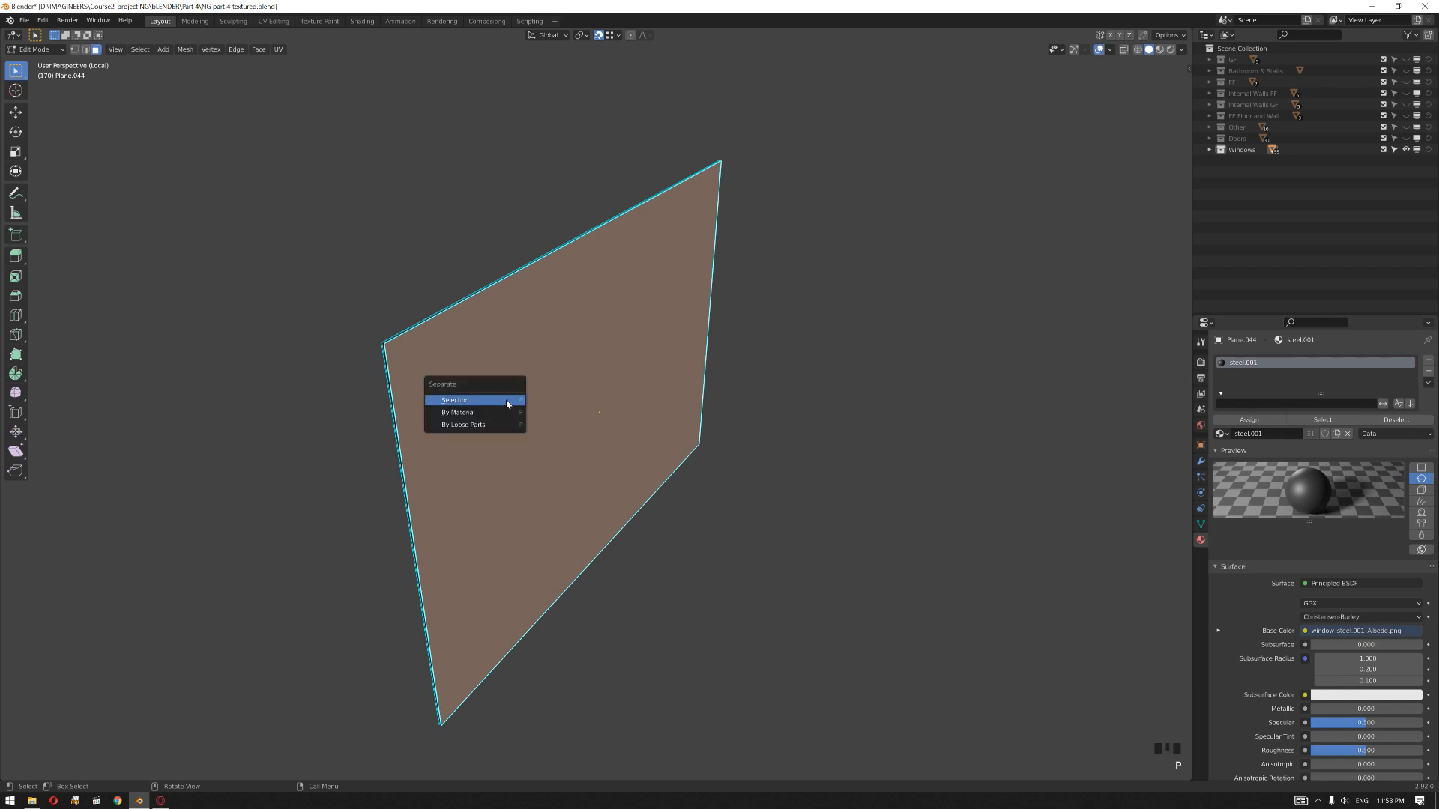
{"action": "left_click", "coordinate": [508, 405]}
{"action": "key", "text": "Tab"}
{"action": "left_click", "coordinate": [889, 410]}
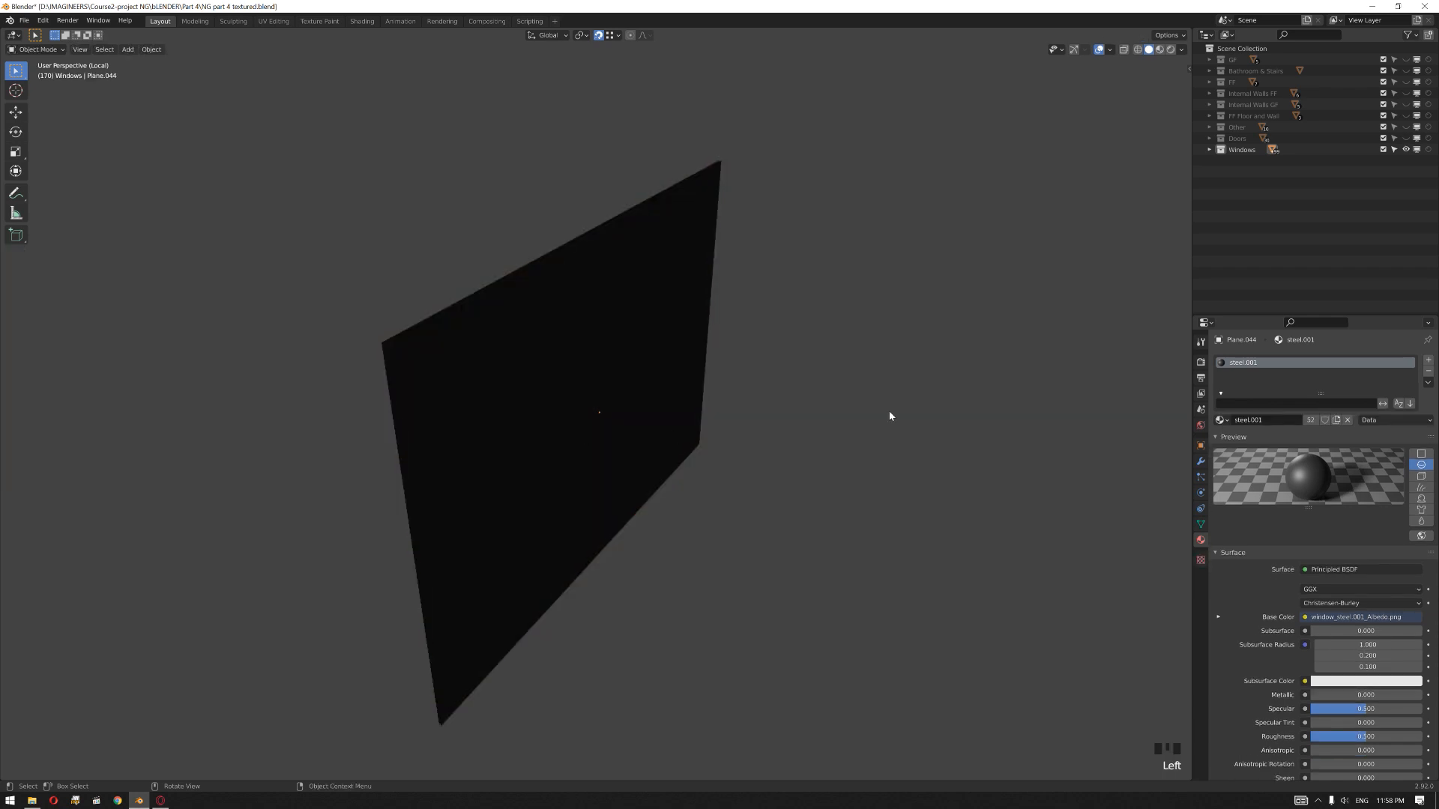
Step: Exit local view and unhide the building collections from GF to FF Floor and Wall, plus Doors, leaving Other hidden
{"action": "key", "text": "KP_Divide"}
{"action": "middle_click_drag", "start_coordinate": [389, 289], "coordinate": [509, 302]}
{"action": "scroll", "coordinate": [530, 197], "scroll_direction": "down", "scroll_amount": 2}
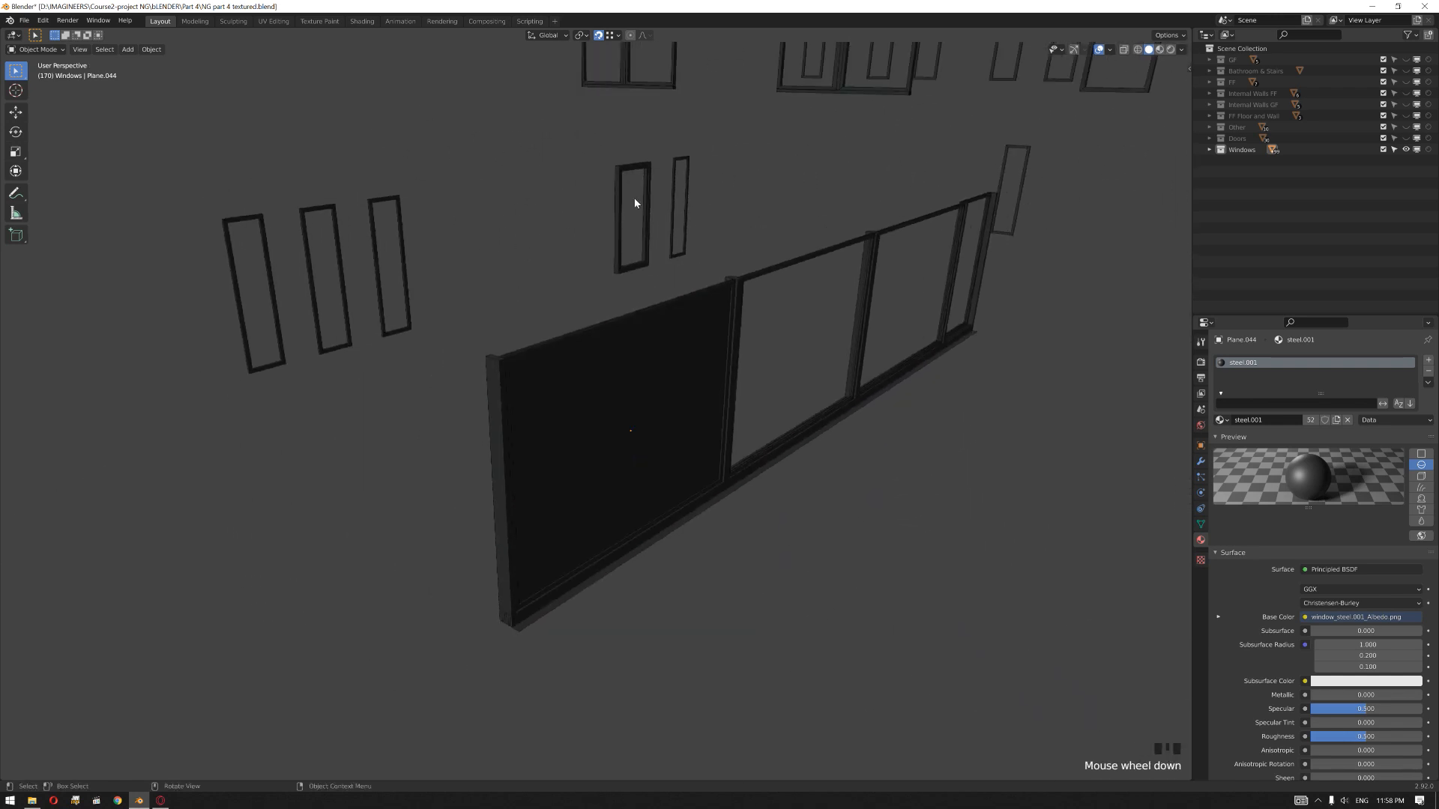
{"action": "middle_click_drag", "start_coordinate": [619, 202], "coordinate": [659, 206]}
{"action": "left_click_drag", "start_coordinate": [1406, 60], "coordinate": [1407, 116]}
{"action": "left_click", "coordinate": [1407, 139]}
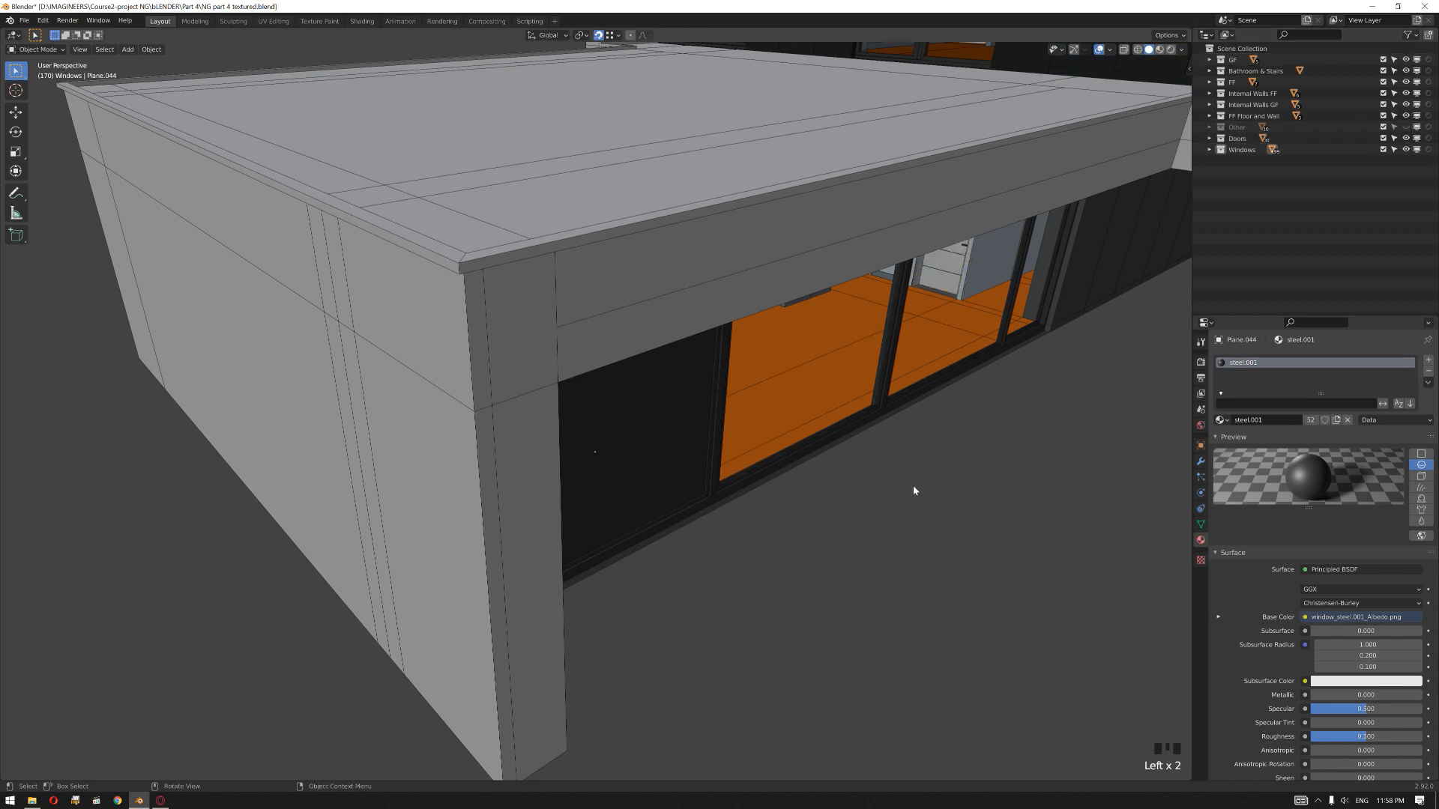
Step: Inspect the ground-floor window's dark glass pane inside its frame from close up outside the house
{"action": "scroll", "coordinate": [503, 455], "scroll_direction": "down", "scroll_amount": 2}
{"action": "middle_click_drag", "start_coordinate": [497, 452], "coordinate": [524, 440]}
{"action": "scroll", "coordinate": [599, 415], "scroll_direction": "up", "scroll_amount": 3}
{"action": "scroll", "coordinate": [427, 427], "scroll_direction": "up", "scroll_amount": 3}
{"action": "middle_click_drag", "start_coordinate": [427, 424], "coordinate": [734, 445], "text": "shift"}
{"action": "middle_click_drag", "start_coordinate": [588, 445], "coordinate": [671, 433]}
{"action": "scroll", "coordinate": [618, 454], "scroll_direction": "down", "scroll_amount": 3}
{"action": "scroll", "coordinate": [532, 427], "scroll_direction": "up", "scroll_amount": 2}
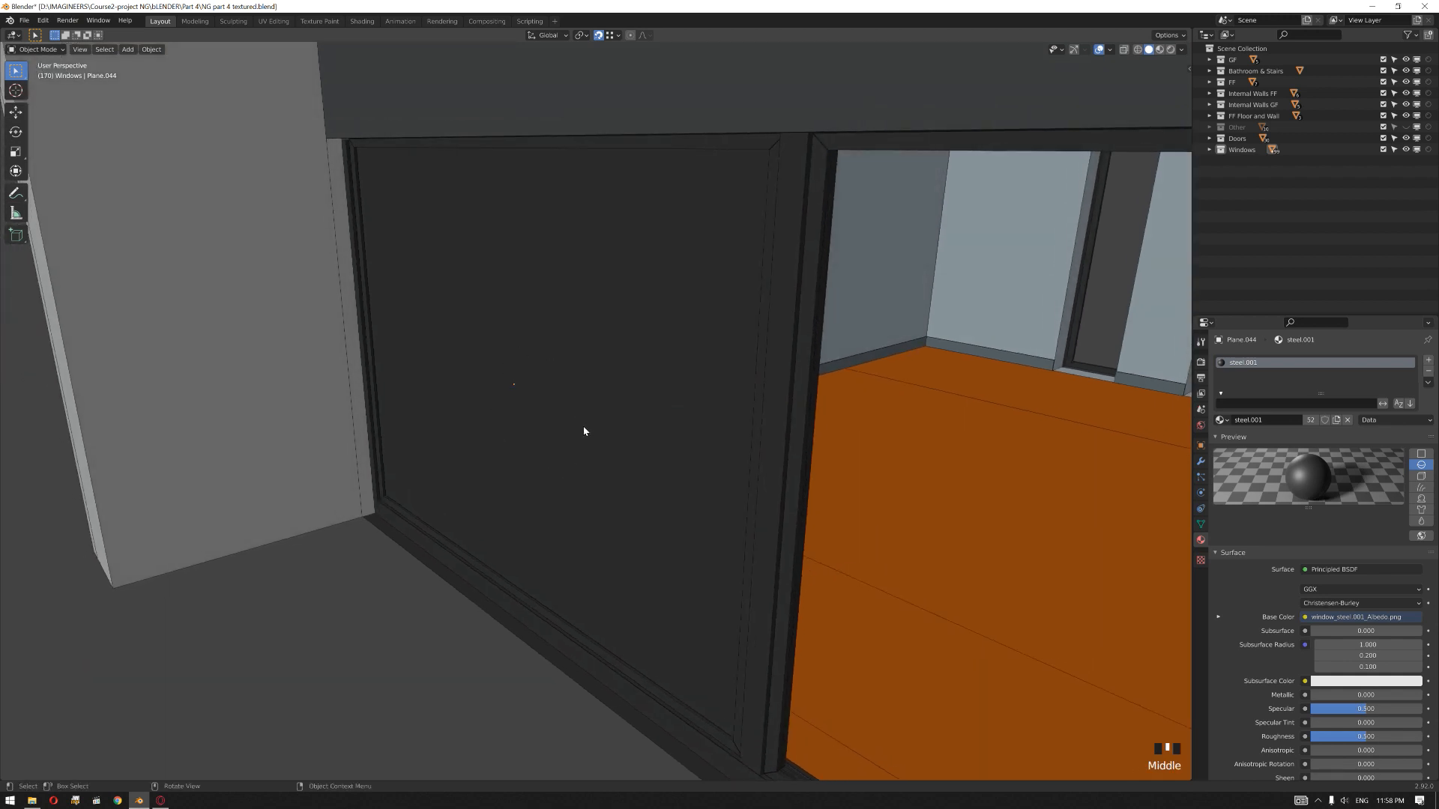
{"action": "middle_click_drag", "start_coordinate": [643, 477], "coordinate": [990, 235]}
Step: Select the window's glass pane and turn on the Face Orientation overlay to check its normals
{"action": "left_click", "coordinate": [600, 439]}
{"action": "left_click", "coordinate": [633, 459]}
{"action": "left_click", "coordinate": [1110, 51]}
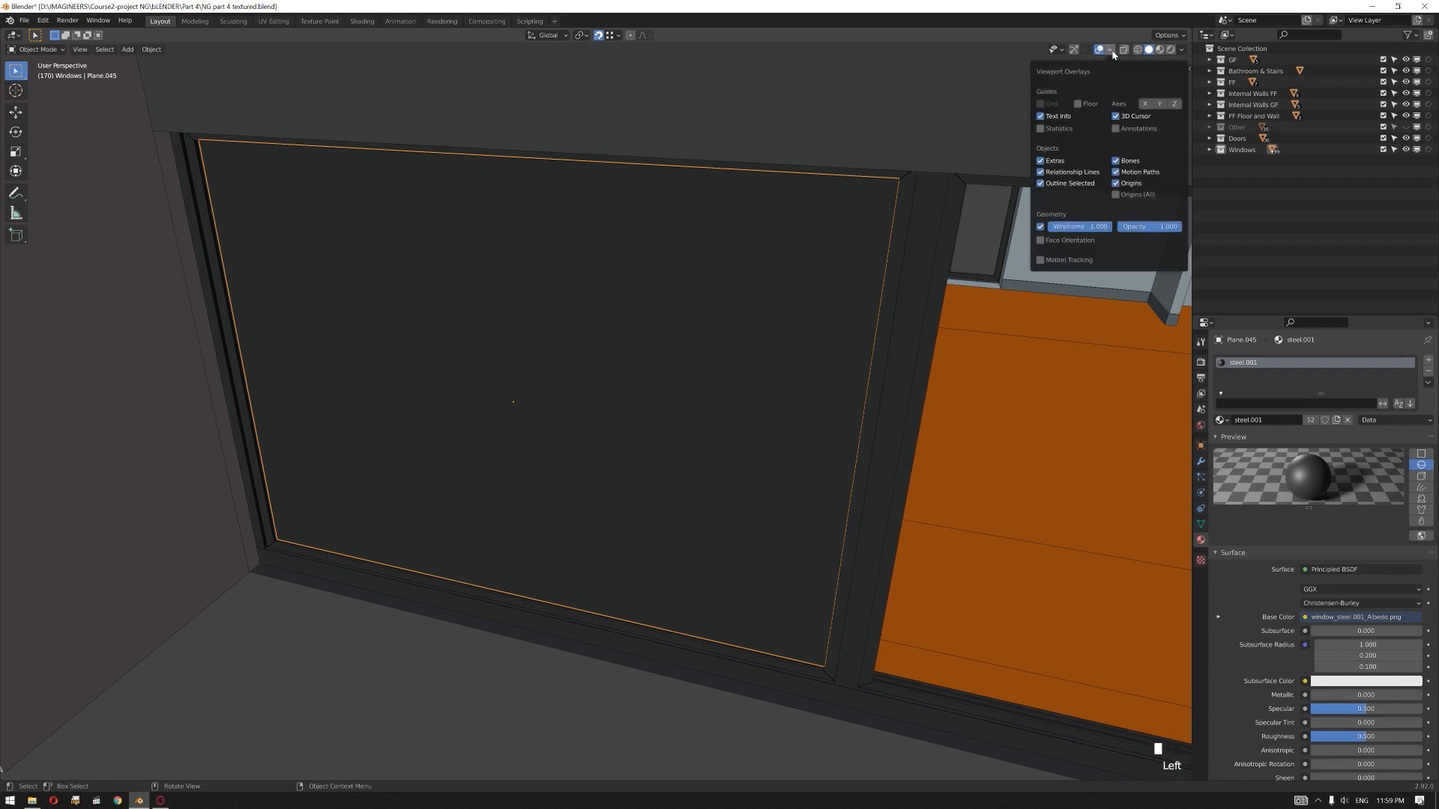
{"action": "left_click", "coordinate": [1040, 241]}
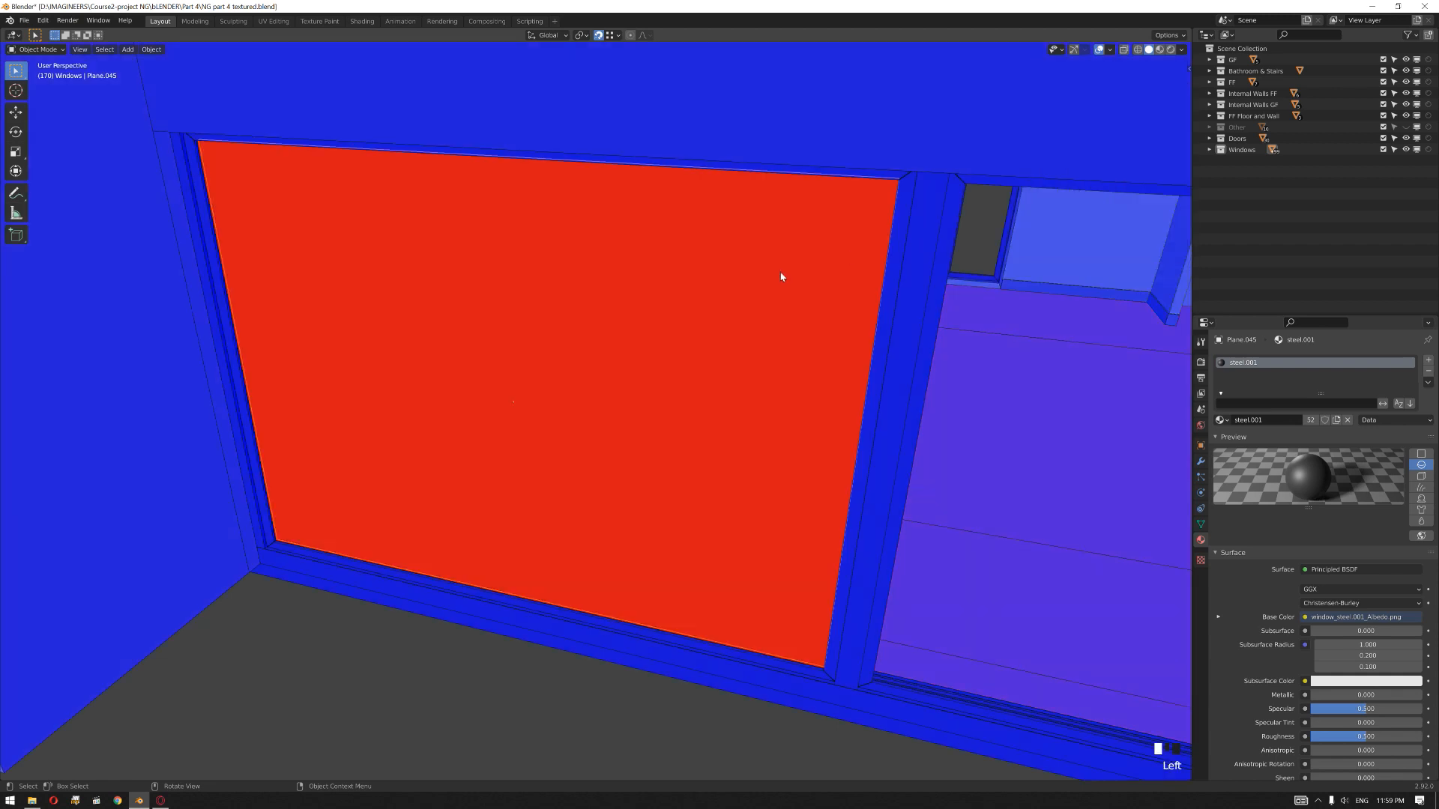
{"action": "middle_click_drag", "start_coordinate": [771, 323], "coordinate": [719, 337]}
Step: Select the pane facing outside and flip the normals of all its faces
{"action": "left_click", "coordinate": [482, 505]}
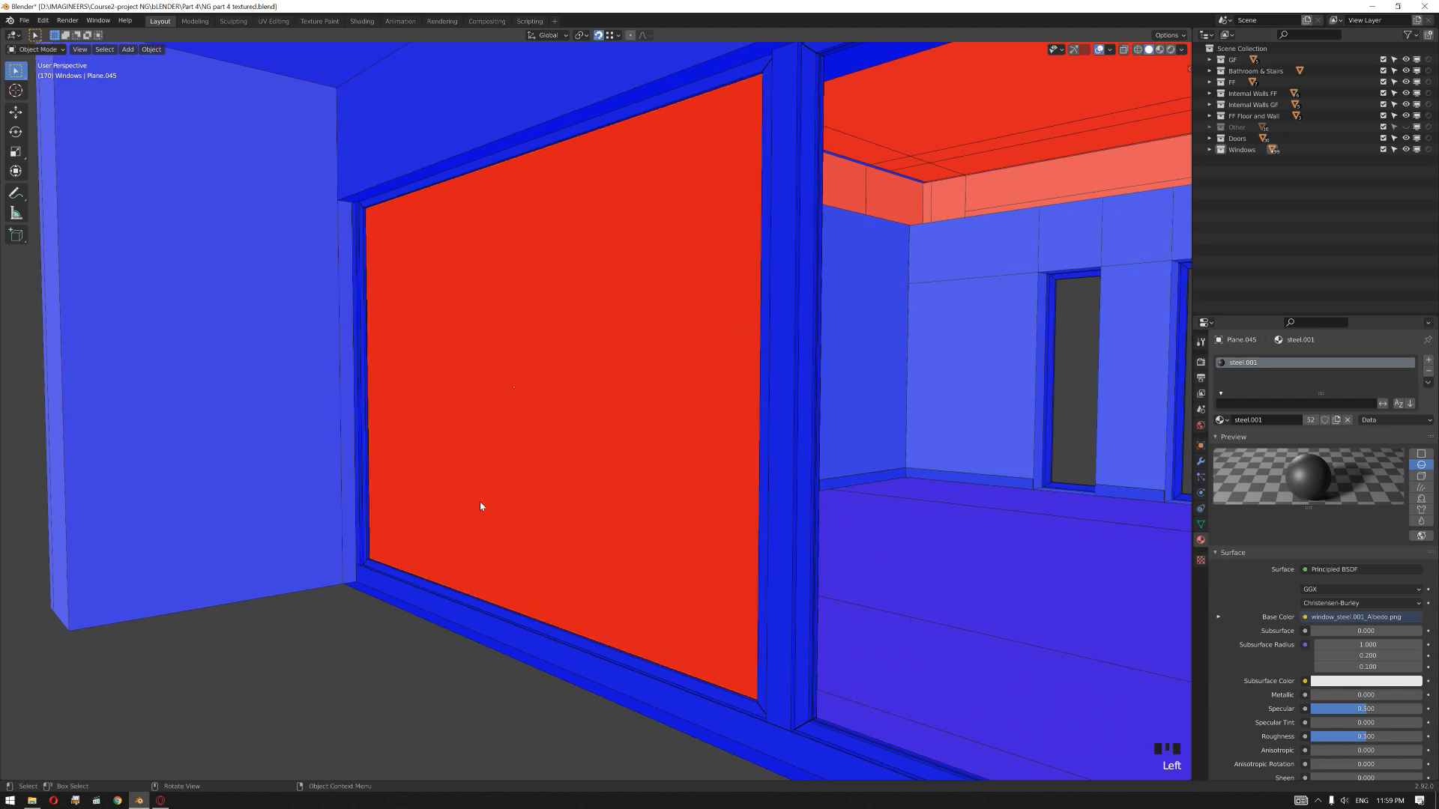
{"action": "left_click", "coordinate": [463, 437]}
{"action": "middle_click_drag", "start_coordinate": [463, 437], "coordinate": [524, 420]}
{"action": "key", "text": "Tab"}
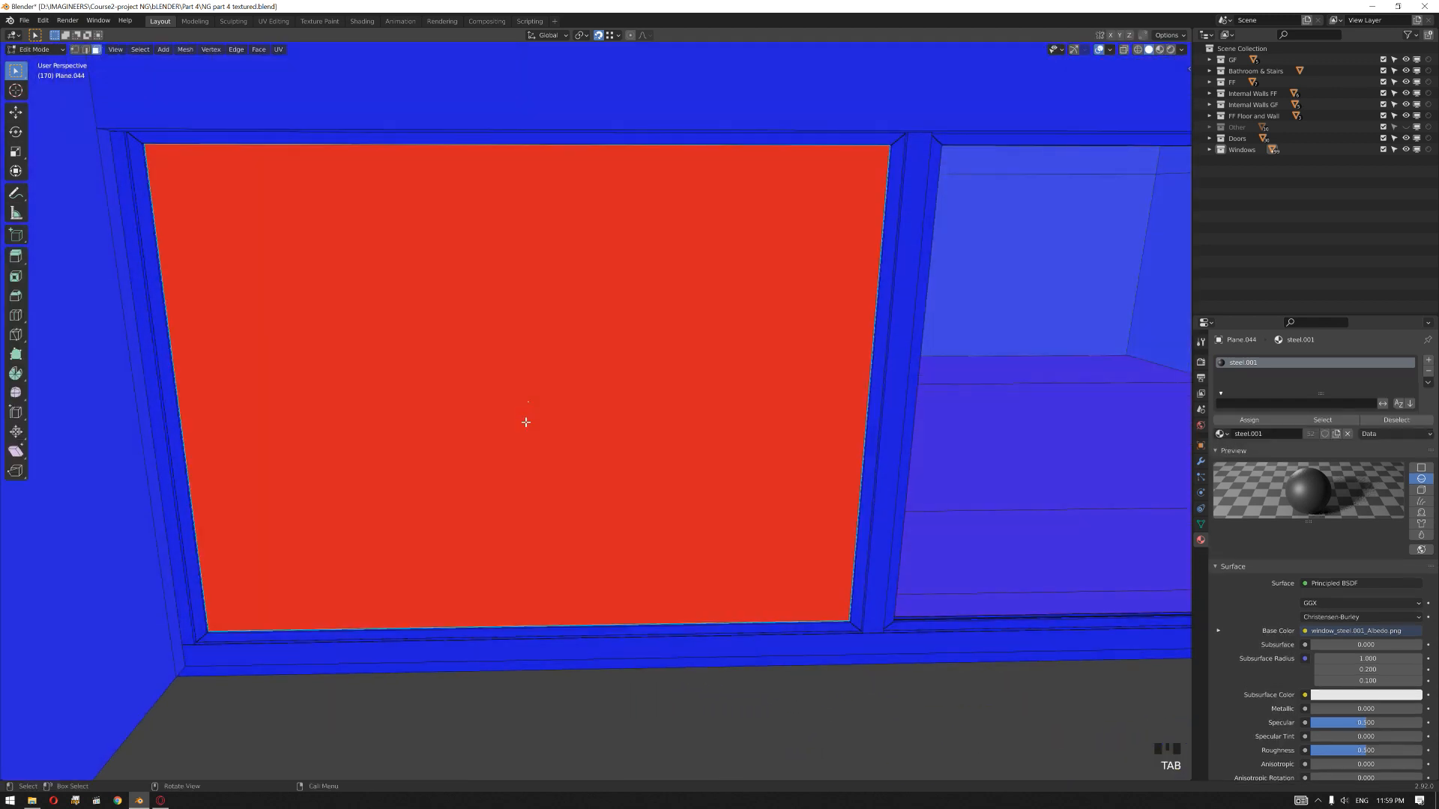
{"action": "key", "text": "a"}
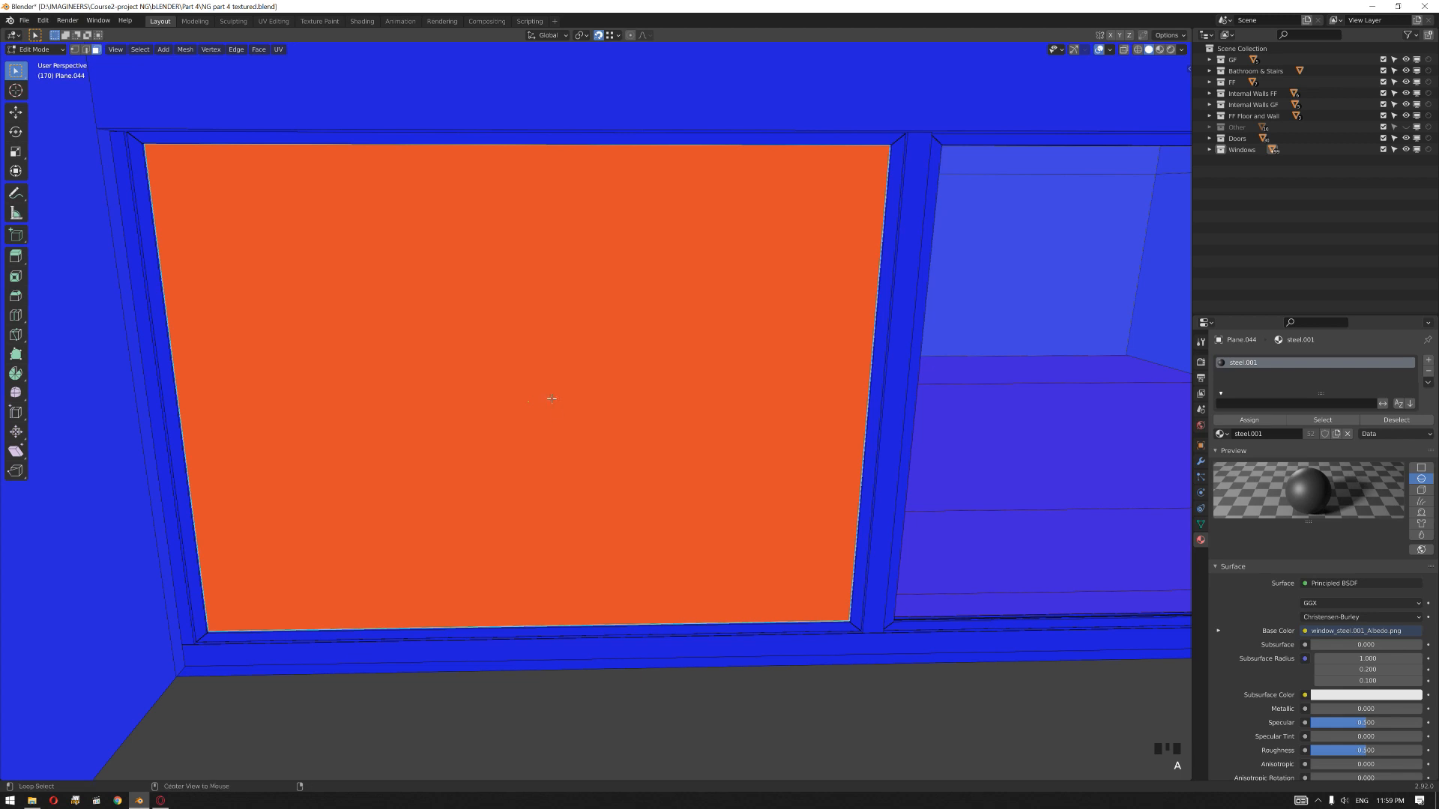
{"action": "key", "text": "alt+n"}
{"action": "left_click", "coordinate": [548, 398]}
{"action": "key", "text": "Tab"}
Step: From inside the room, select the inner pane and flip the normals of all its faces
{"action": "middle_click_drag", "start_coordinate": [636, 678], "coordinate": [537, 457]}
{"action": "left_click", "coordinate": [538, 457]}
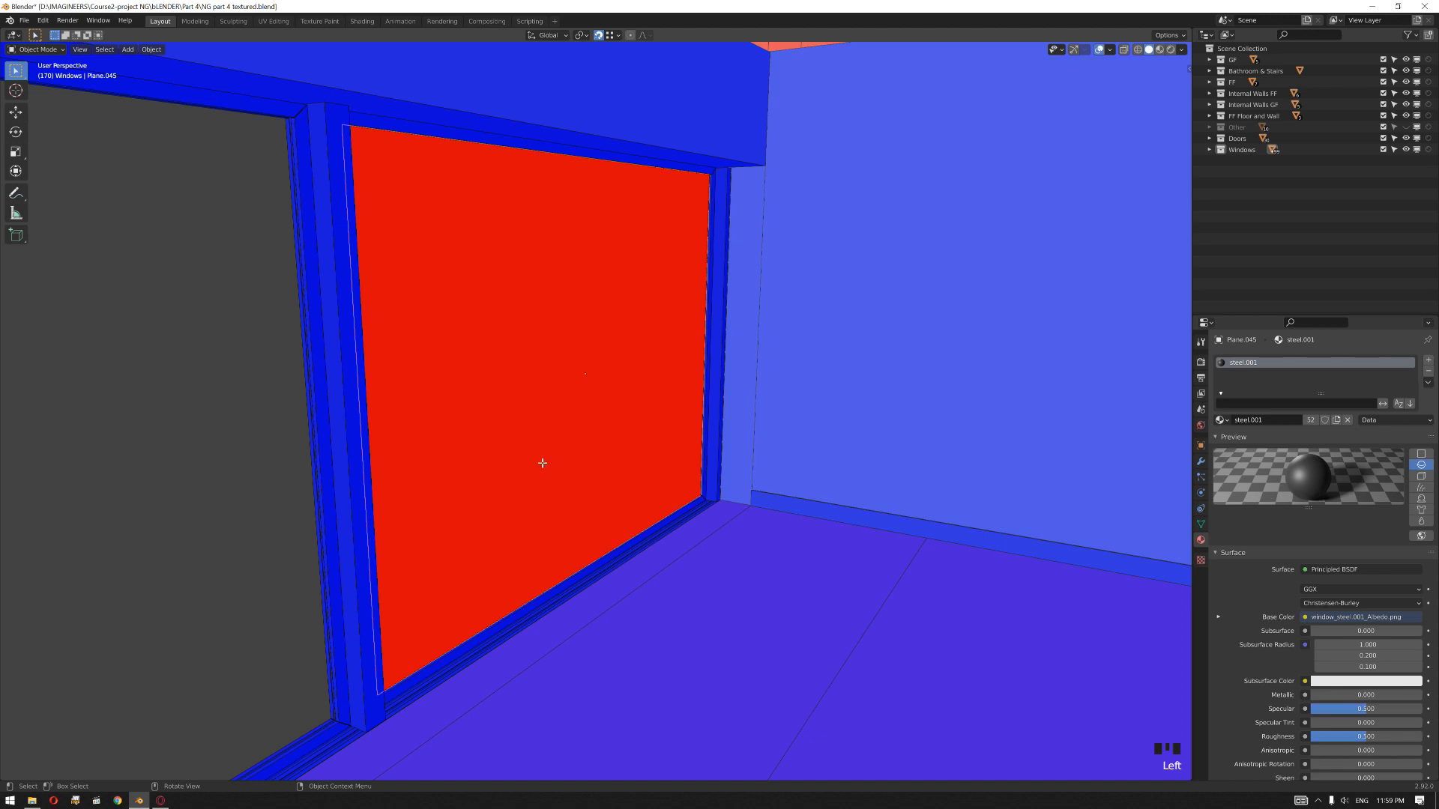
{"action": "key", "text": "Tab"}
{"action": "key", "text": "a"}
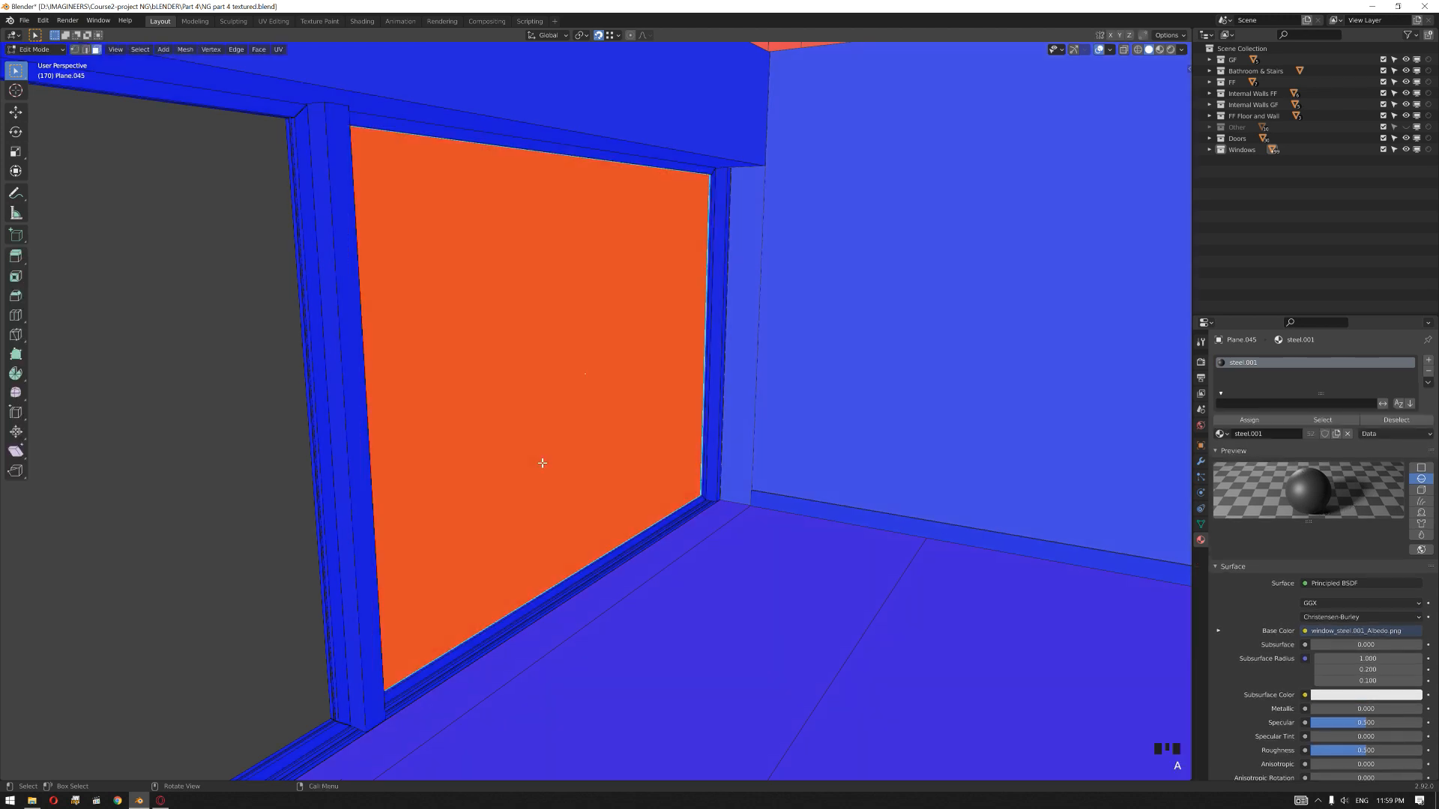
{"action": "key", "text": "alt+n"}
{"action": "left_click", "coordinate": [542, 463]}
{"action": "key", "text": "Tab"}
Step: Check the panes' face orientation from outside, then turn off the Face Orientation overlay
{"action": "left_click", "coordinate": [229, 508]}
{"action": "middle_click_drag", "start_coordinate": [229, 507], "coordinate": [350, 498]}
{"action": "scroll", "coordinate": [367, 500], "scroll_direction": "down", "scroll_amount": 1}
{"action": "middle_click_drag", "start_coordinate": [584, 480], "coordinate": [537, 499], "text": "shift"}
{"action": "left_click", "coordinate": [541, 445]}
{"action": "middle_click_drag", "start_coordinate": [537, 496], "coordinate": [531, 494]}
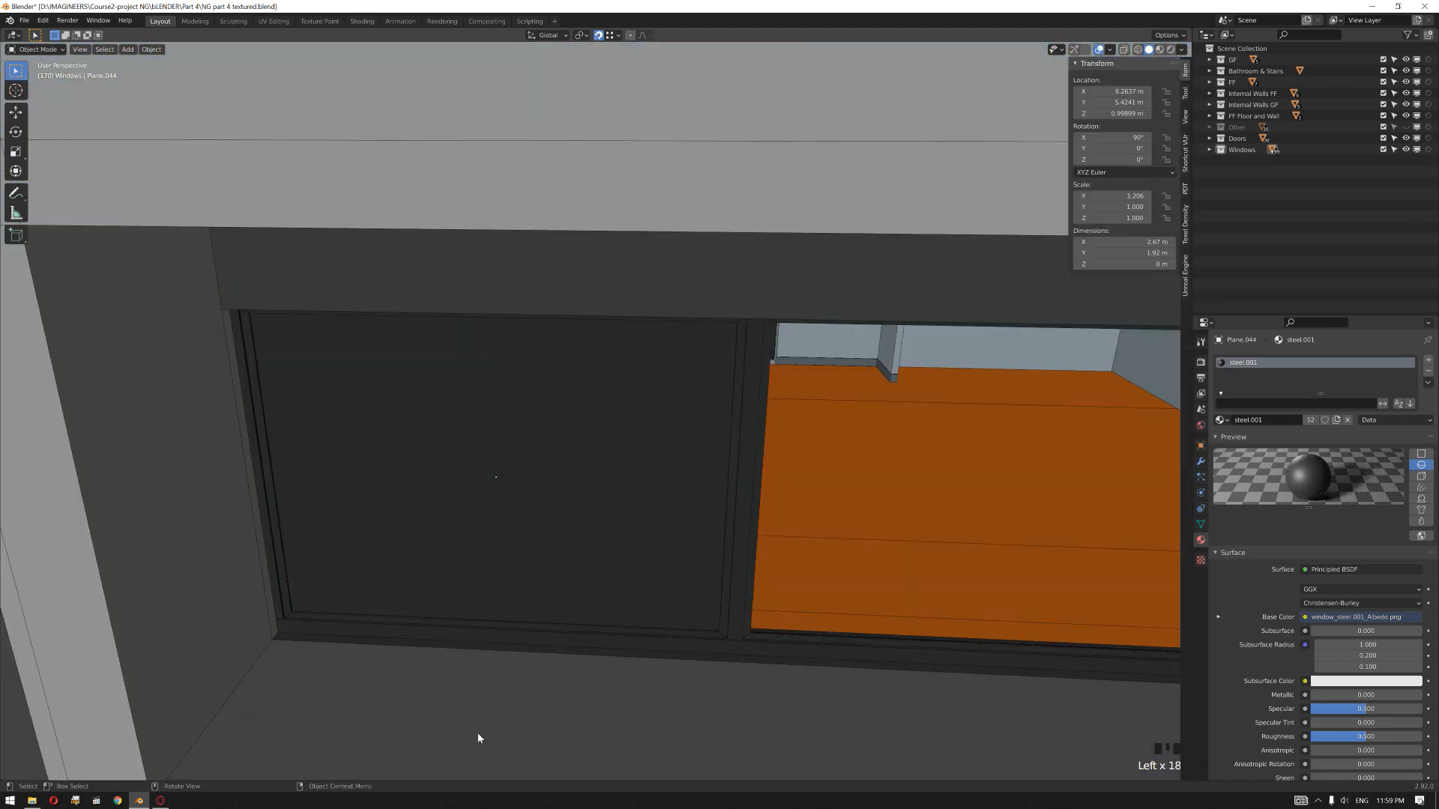
Step: Examine the row of ground-floor windows and the house exterior from farther out
{"action": "scroll", "coordinate": [550, 439], "scroll_direction": "down", "scroll_amount": 2}
{"action": "middle_click_drag", "start_coordinate": [550, 439], "coordinate": [800, 514]}
{"action": "scroll", "coordinate": [663, 461], "scroll_direction": "up", "scroll_amount": 2}
{"action": "scroll", "coordinate": [641, 427], "scroll_direction": "down", "scroll_amount": 2}
{"action": "scroll", "coordinate": [610, 492], "scroll_direction": "down", "scroll_amount": 2}
{"action": "middle_click_drag", "start_coordinate": [830, 448], "coordinate": [628, 459]}
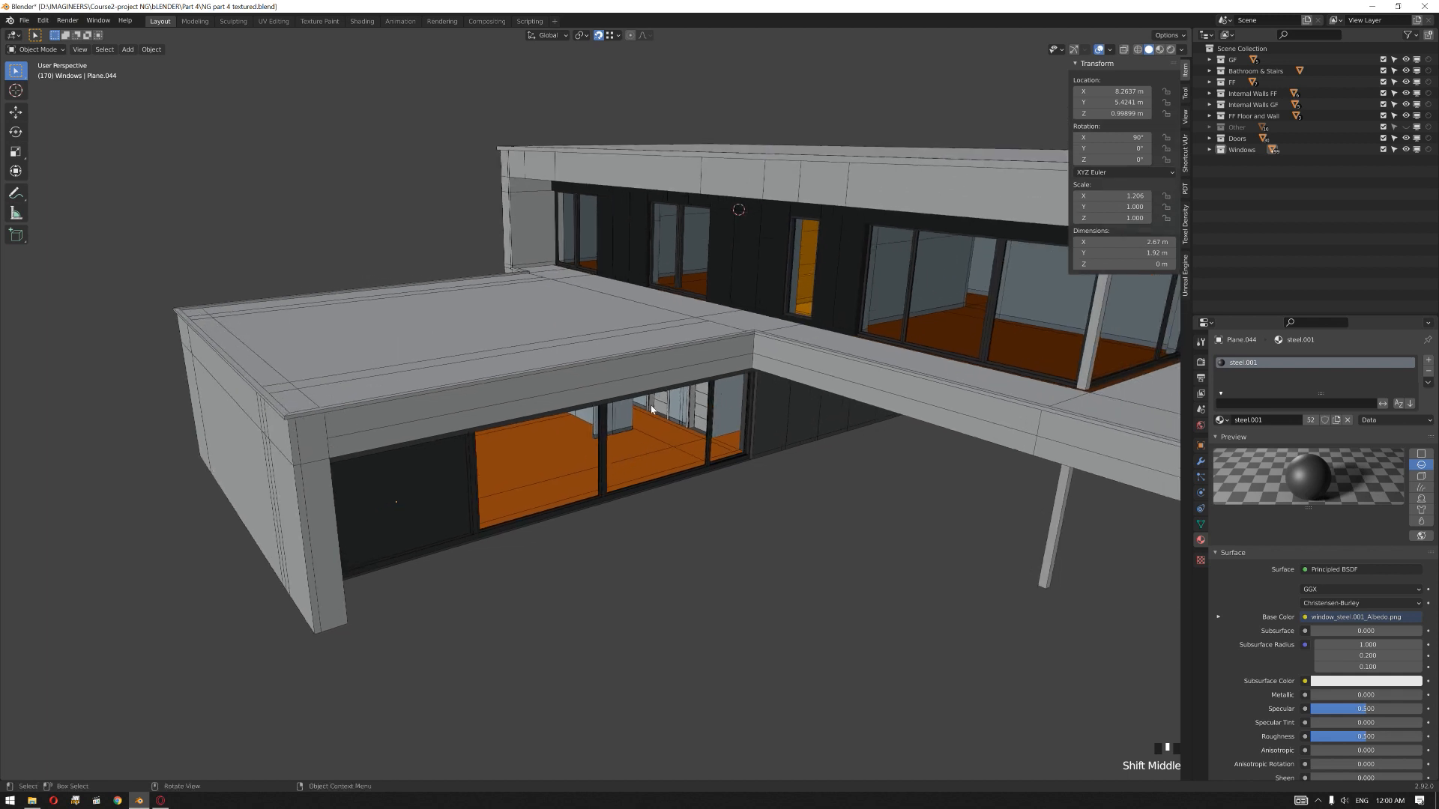
{"action": "middle_click_drag", "start_coordinate": [656, 410], "coordinate": [612, 598]}
Step: Select the outer glass pane and replace its material with TT_color_14
{"action": "scroll", "coordinate": [469, 545], "scroll_direction": "up", "scroll_amount": 2}
{"action": "scroll", "coordinate": [651, 520], "scroll_direction": "up", "scroll_amount": 1}
{"action": "mouse_move", "coordinate": [652, 520]}
{"action": "middle_mouse_down"}
{"action": "mouse_move", "coordinate": [620, 498]}
{"action": "mouse_move", "coordinate": [619, 543]}
{"action": "mouse_move", "coordinate": [653, 492]}
{"action": "mouse_move", "coordinate": [667, 502]}
{"action": "middle_mouse_up"}
{"action": "left_click", "coordinate": [642, 430]}
{"action": "middle_click_drag", "start_coordinate": [636, 440], "coordinate": [639, 445]}
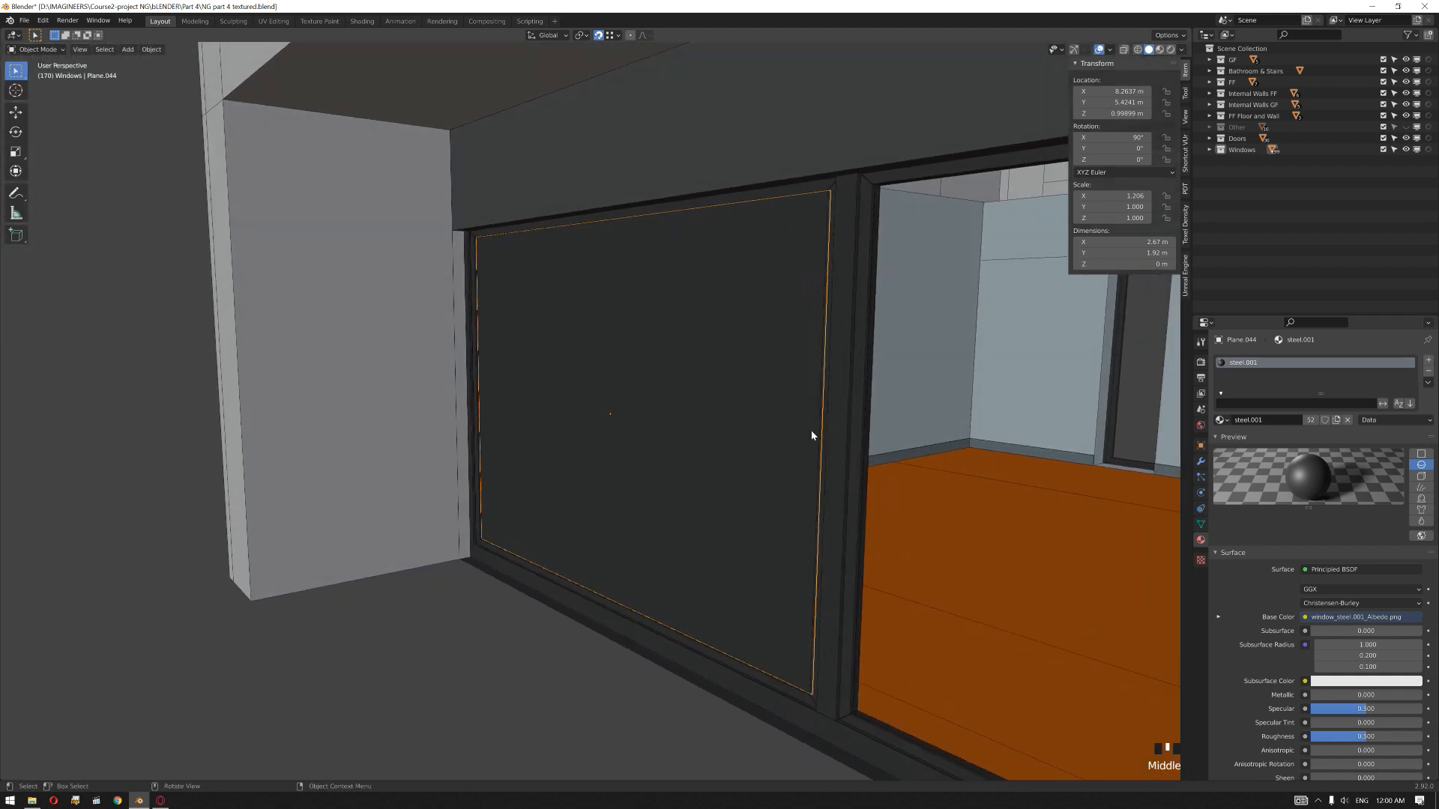
{"action": "mouse_move", "coordinate": [689, 648]}
{"action": "middle_mouse_down"}
{"action": "mouse_move", "coordinate": [703, 640]}
{"action": "mouse_move", "coordinate": [684, 642]}
{"action": "mouse_move", "coordinate": [705, 656]}
{"action": "mouse_move", "coordinate": [703, 645]}
{"action": "middle_mouse_up"}
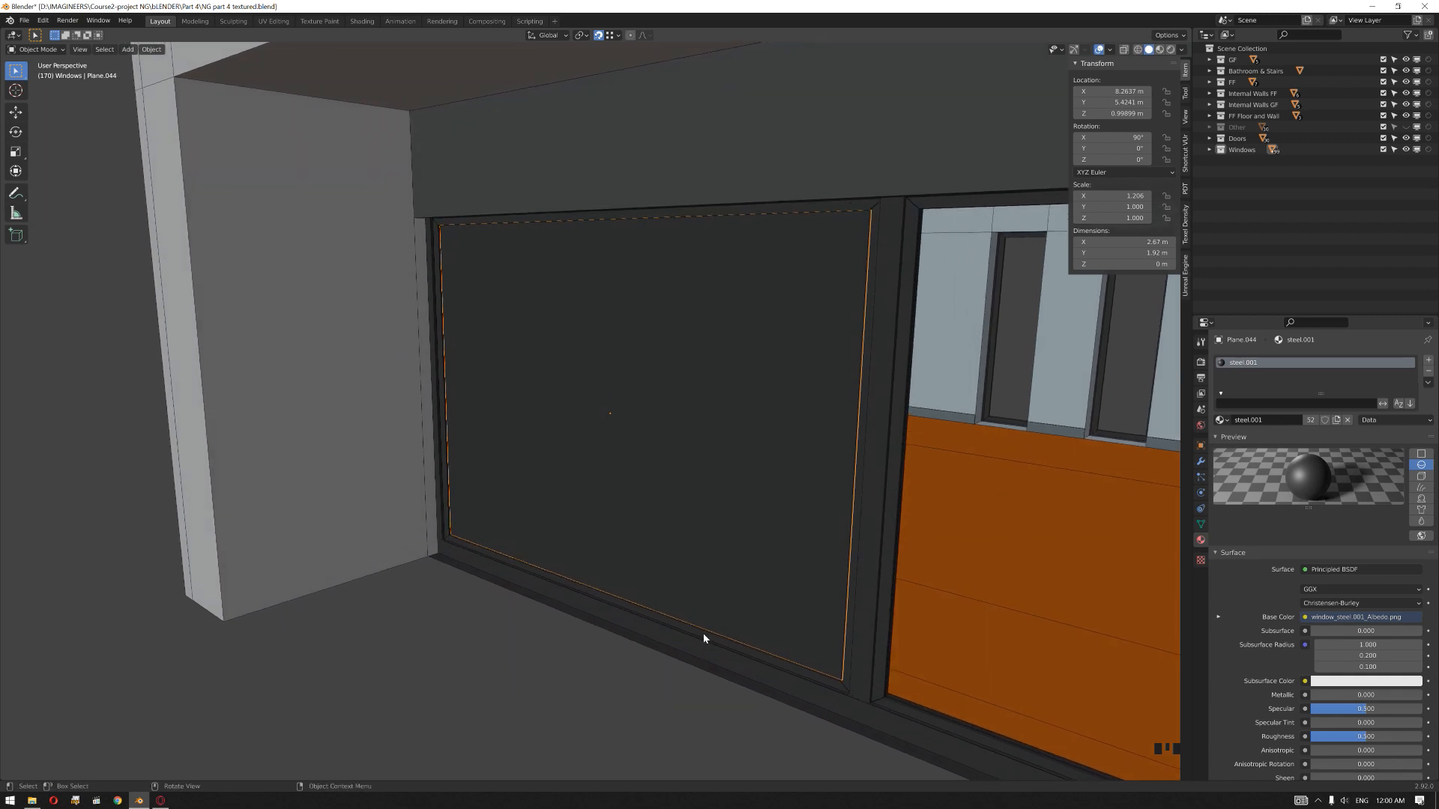
{"action": "left_click", "coordinate": [718, 565]}
{"action": "left_click", "coordinate": [722, 554]}
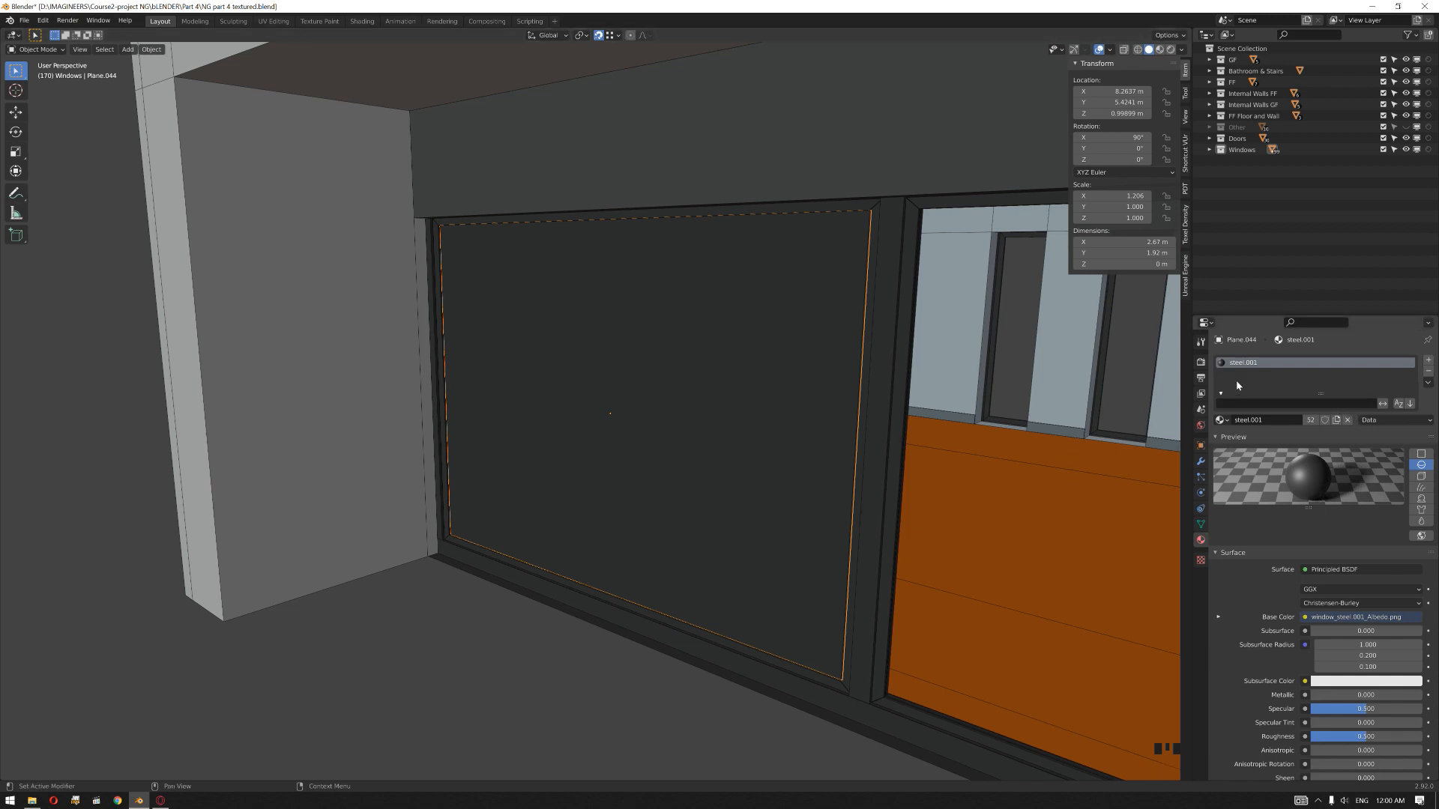
{"action": "left_click", "coordinate": [1221, 420]}
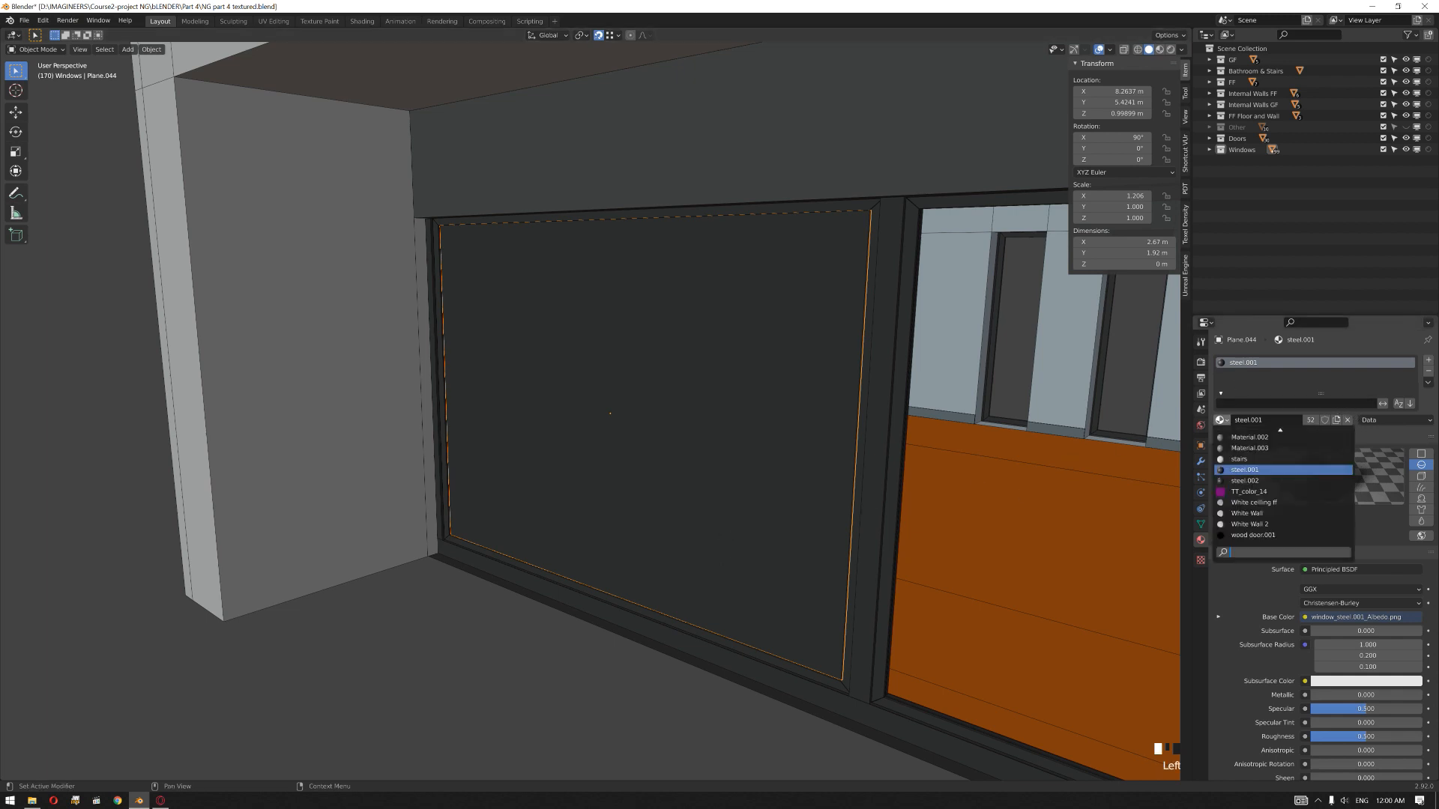
{"action": "left_click", "coordinate": [1250, 492]}
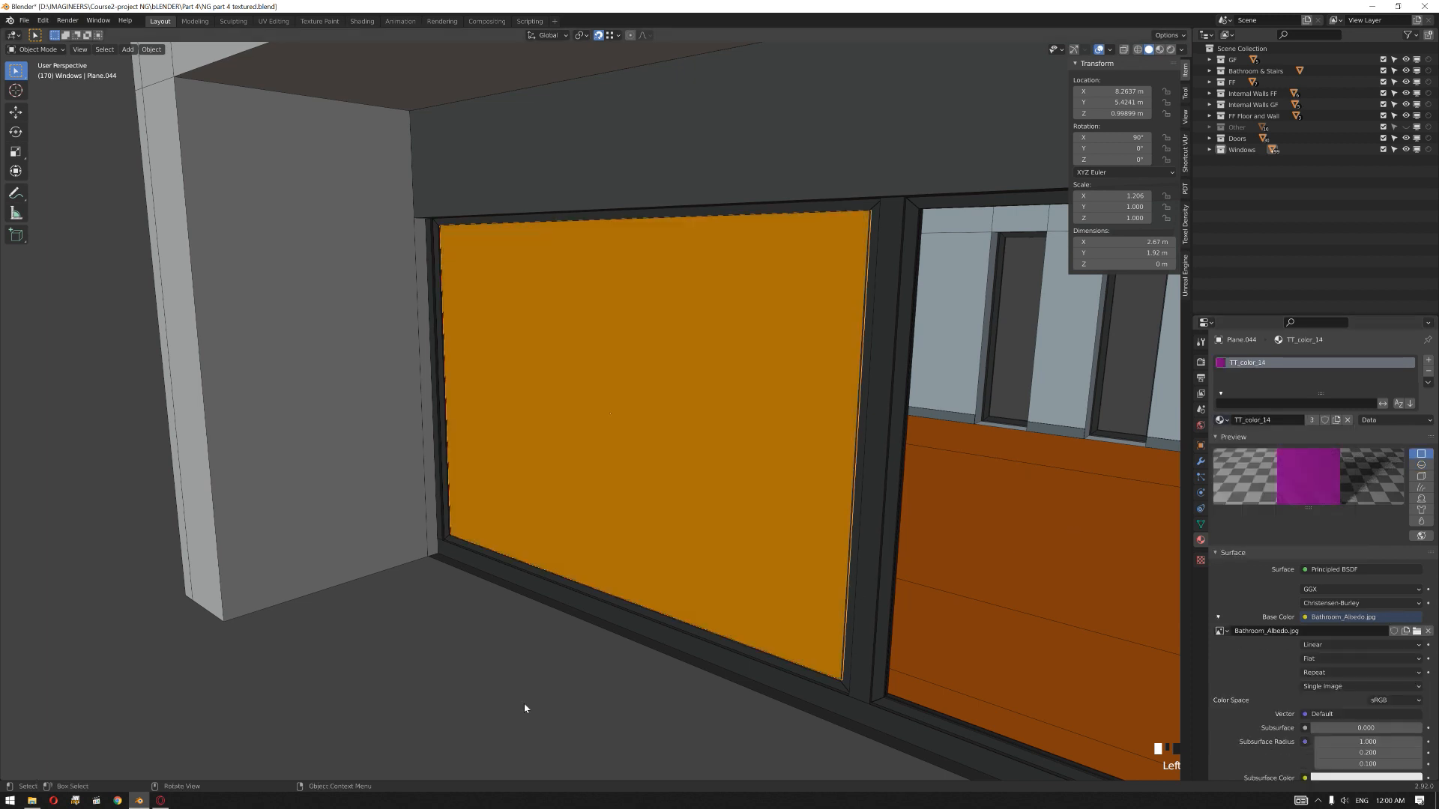
Step: Select the window frame with its panes, invert the selection and hide the rest of the model
{"action": "middle_click_drag", "start_coordinate": [761, 472], "coordinate": [804, 560]}
{"action": "left_click", "coordinate": [811, 571]}
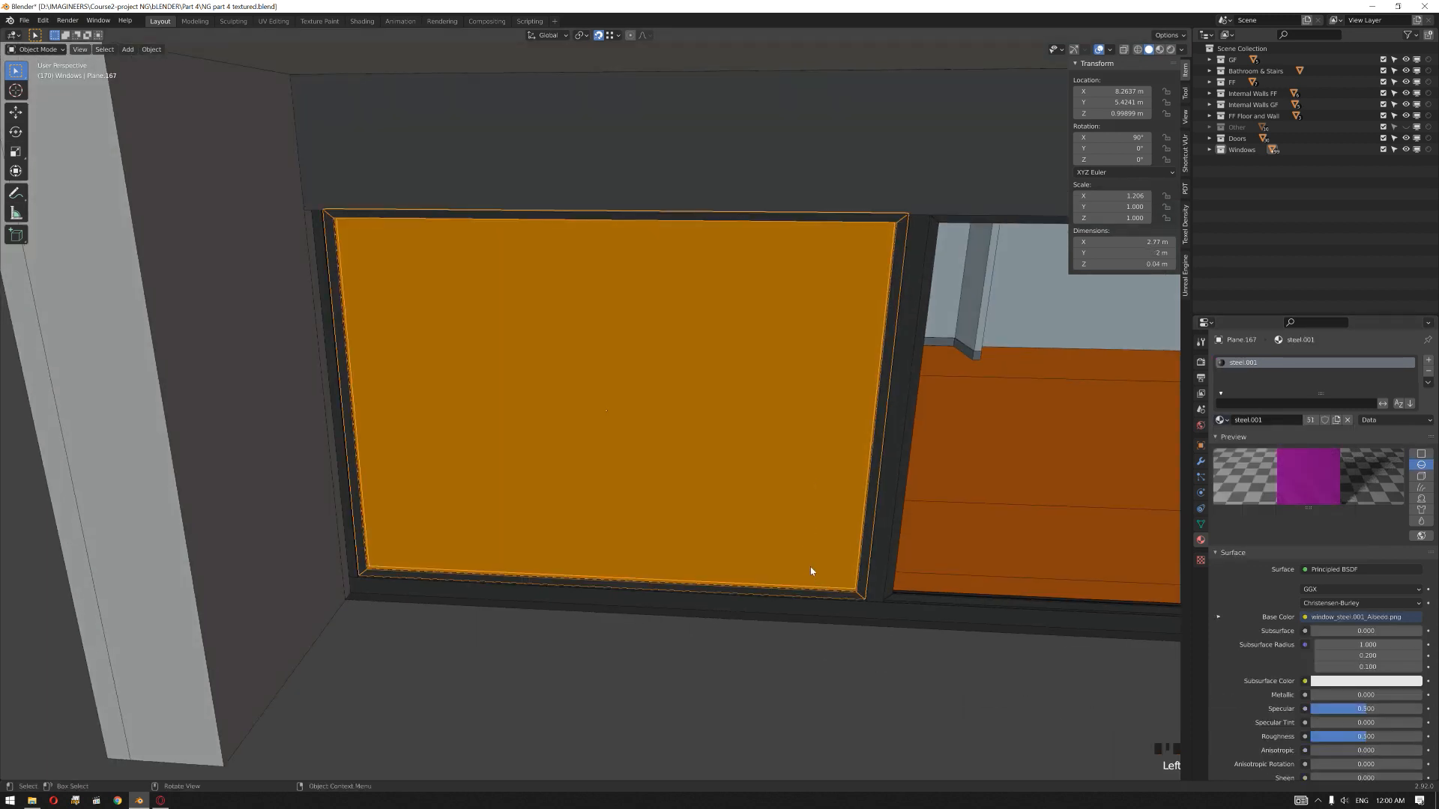
{"action": "left_click", "coordinate": [777, 592]}
{"action": "left_click", "coordinate": [778, 586]}
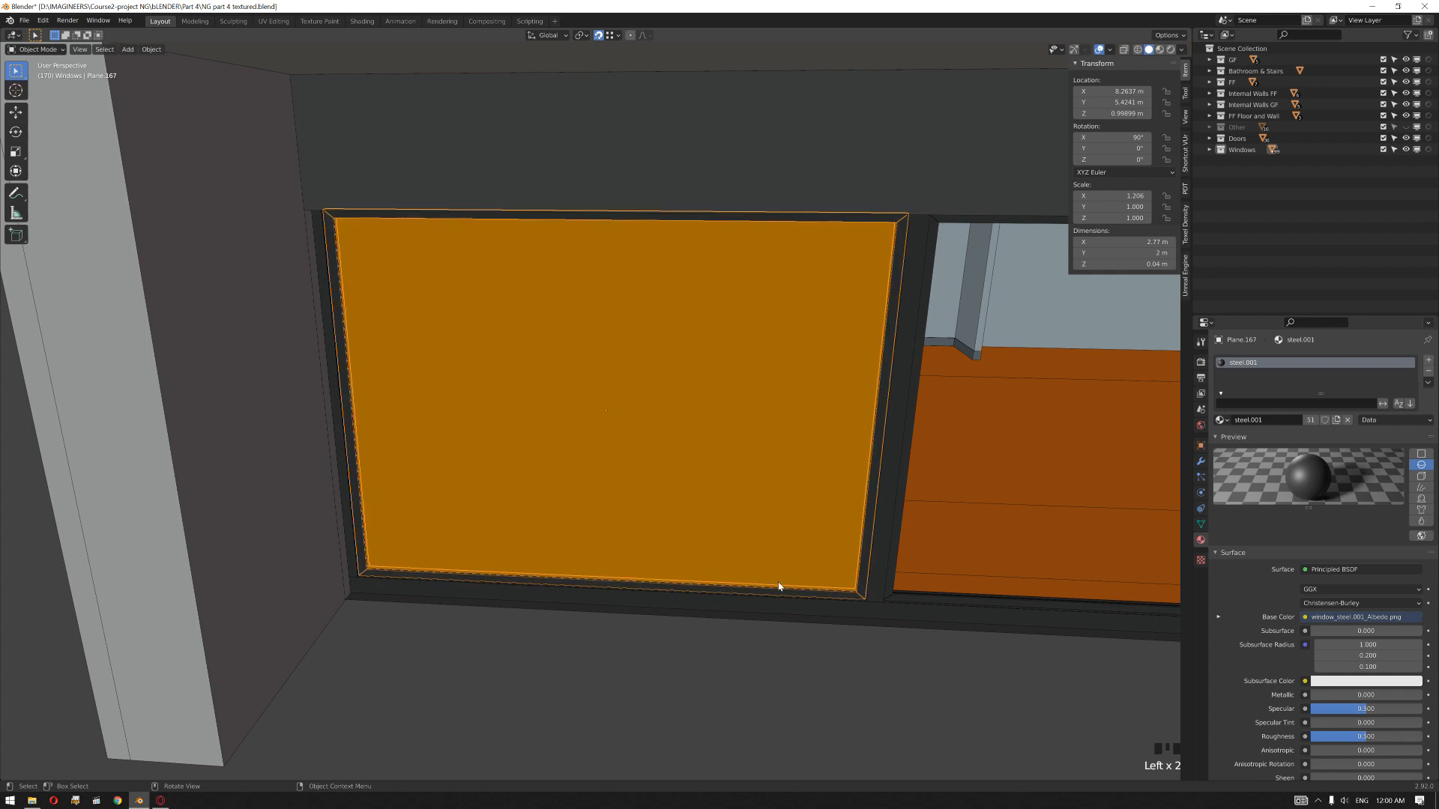
{"action": "left_click", "coordinate": [787, 511], "text": "shift"}
{"action": "key", "text": "ctrl+i"}
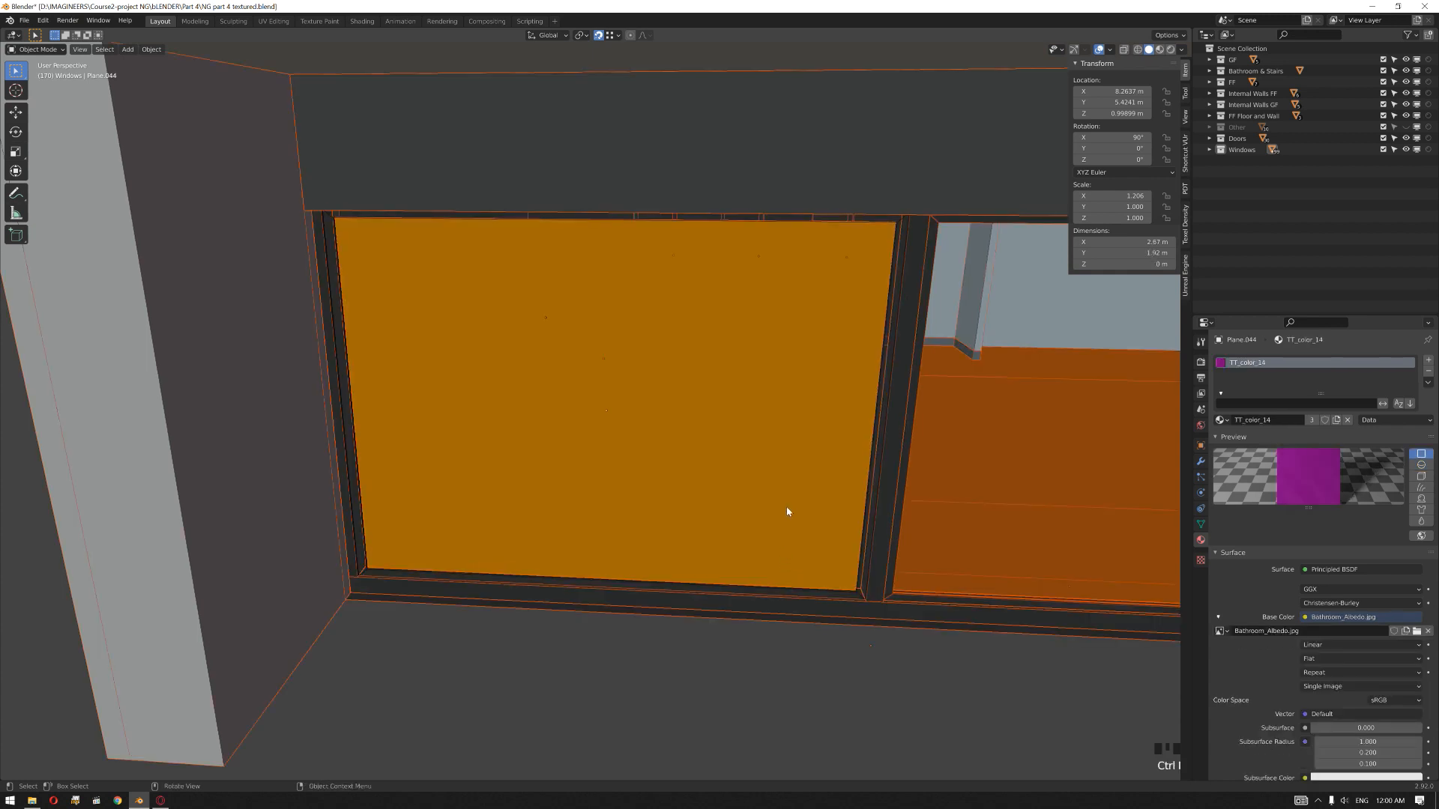
{"action": "key", "text": "h"}
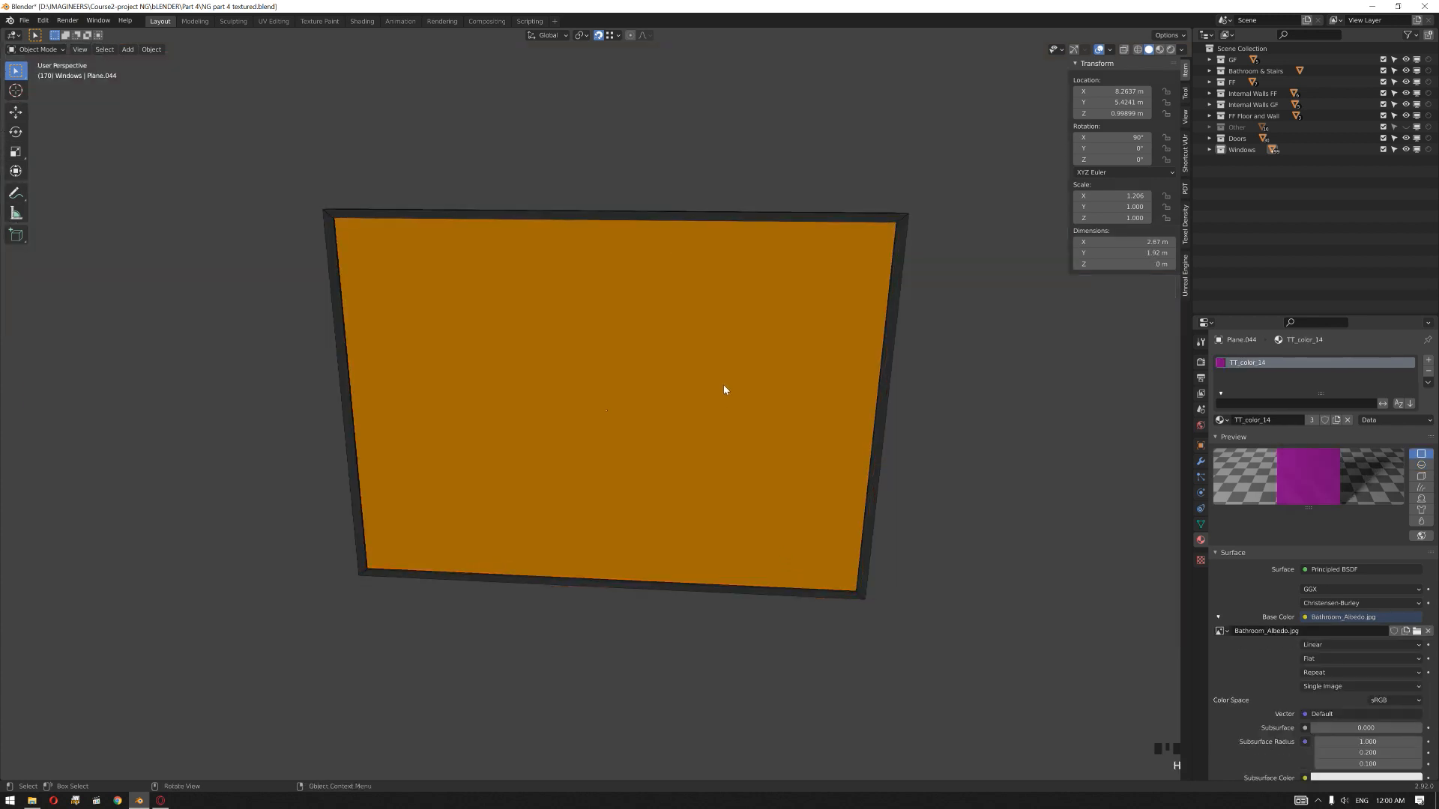
Step: Select the isolated frame and panes together and unwrap all their faces in the UV Editing workspace with Smart UV Project at default settings
{"action": "scroll", "coordinate": [724, 389], "scroll_direction": "down", "scroll_amount": 3}
{"action": "middle_click_drag", "start_coordinate": [722, 473], "coordinate": [767, 472]}
{"action": "left_click", "coordinate": [908, 406]}
{"action": "left_click_drag", "start_coordinate": [921, 706], "coordinate": [319, 191]}
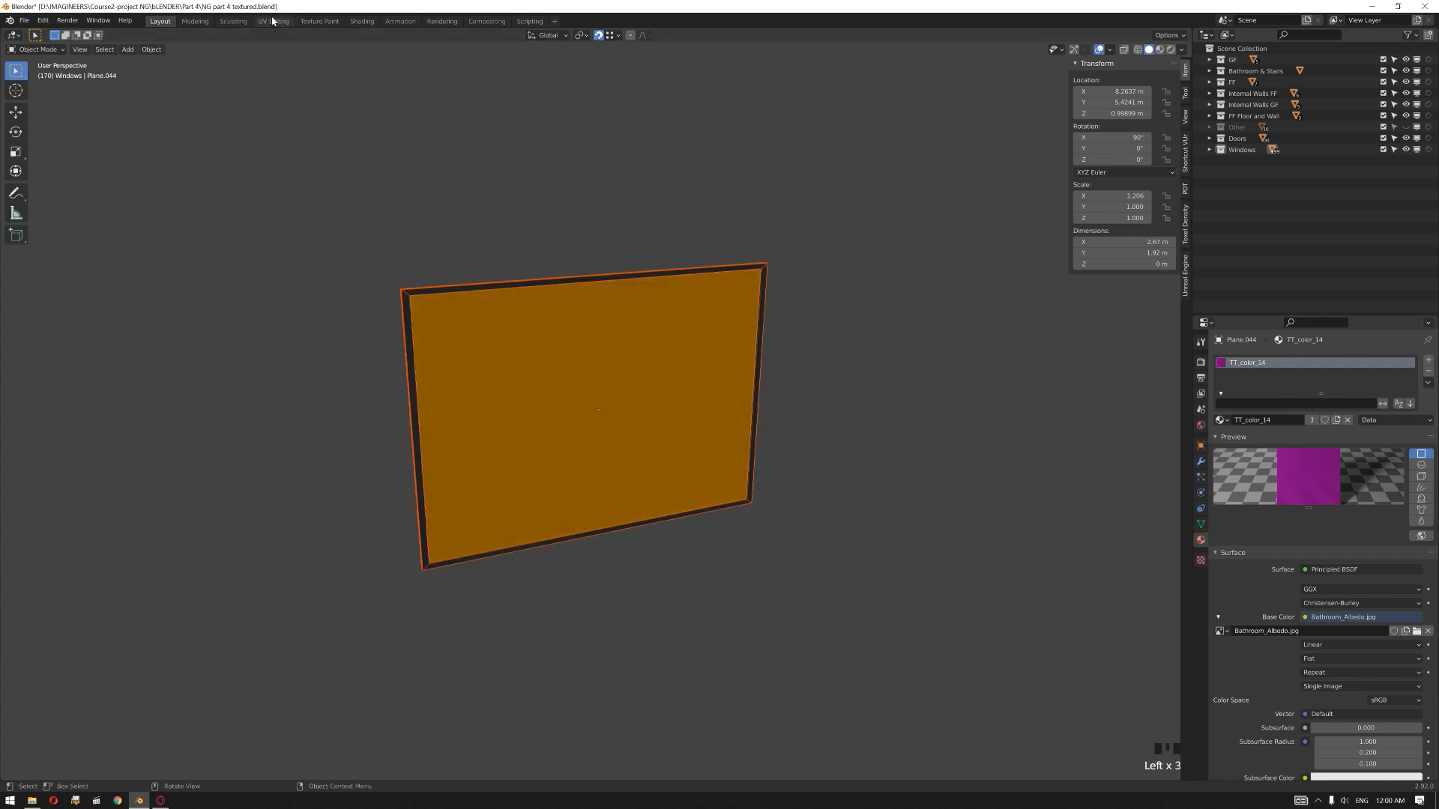
{"action": "left_click", "coordinate": [273, 21]}
{"action": "scroll", "coordinate": [793, 385], "scroll_direction": "down", "scroll_amount": 15}
{"action": "scroll", "coordinate": [884, 479], "scroll_direction": "up", "scroll_amount": 4}
{"action": "key", "text": "a"}
{"action": "key", "text": "u"}
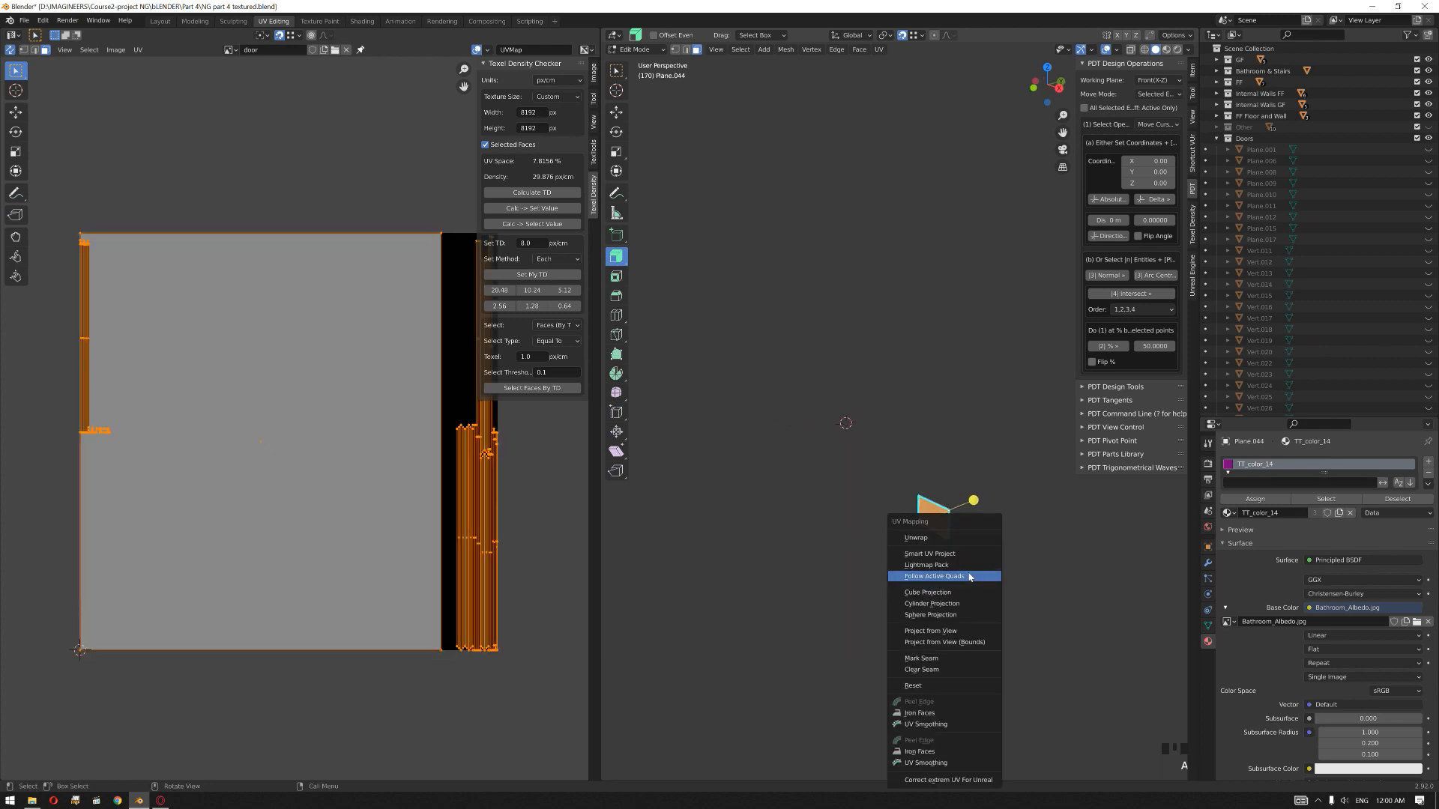
{"action": "left_click", "coordinate": [965, 554]}
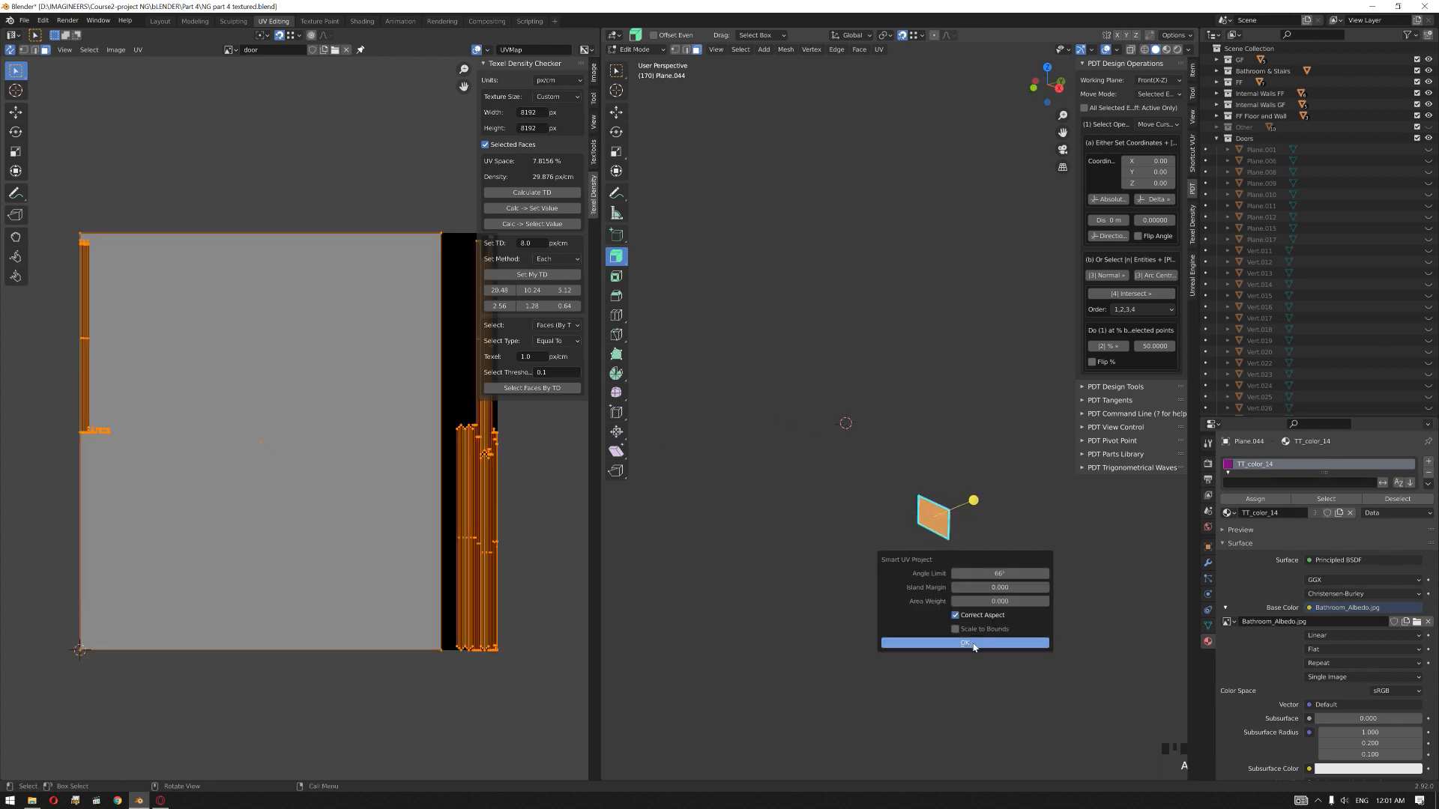
{"action": "left_click", "coordinate": [938, 642]}
Step: Leave Edit Mode, return to the Layout workspace and select the whole isolated window
{"action": "scroll", "coordinate": [376, 466], "scroll_direction": "down", "scroll_amount": 3}
{"action": "scroll", "coordinate": [347, 484], "scroll_direction": "up", "scroll_amount": 2}
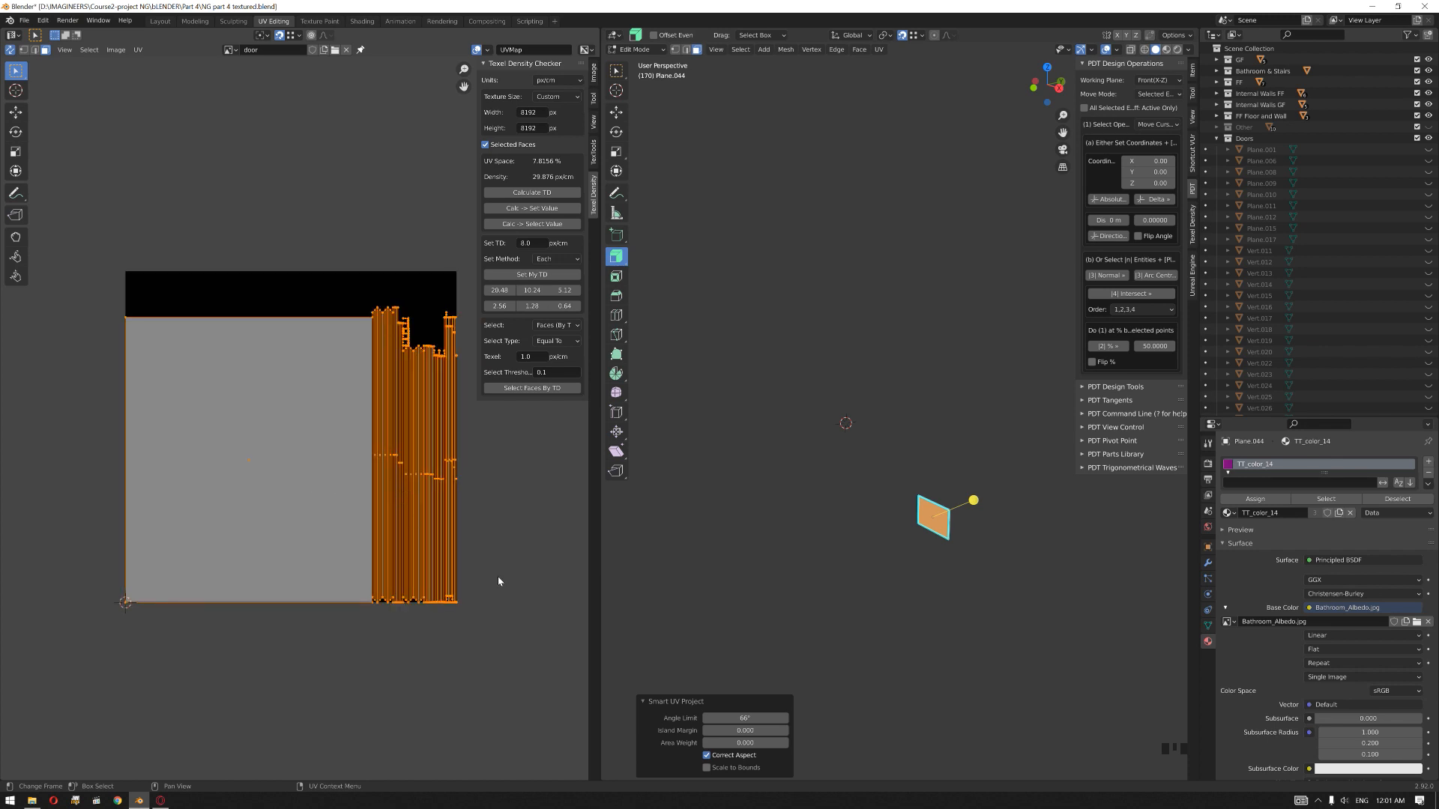
{"action": "left_click", "coordinate": [632, 482]}
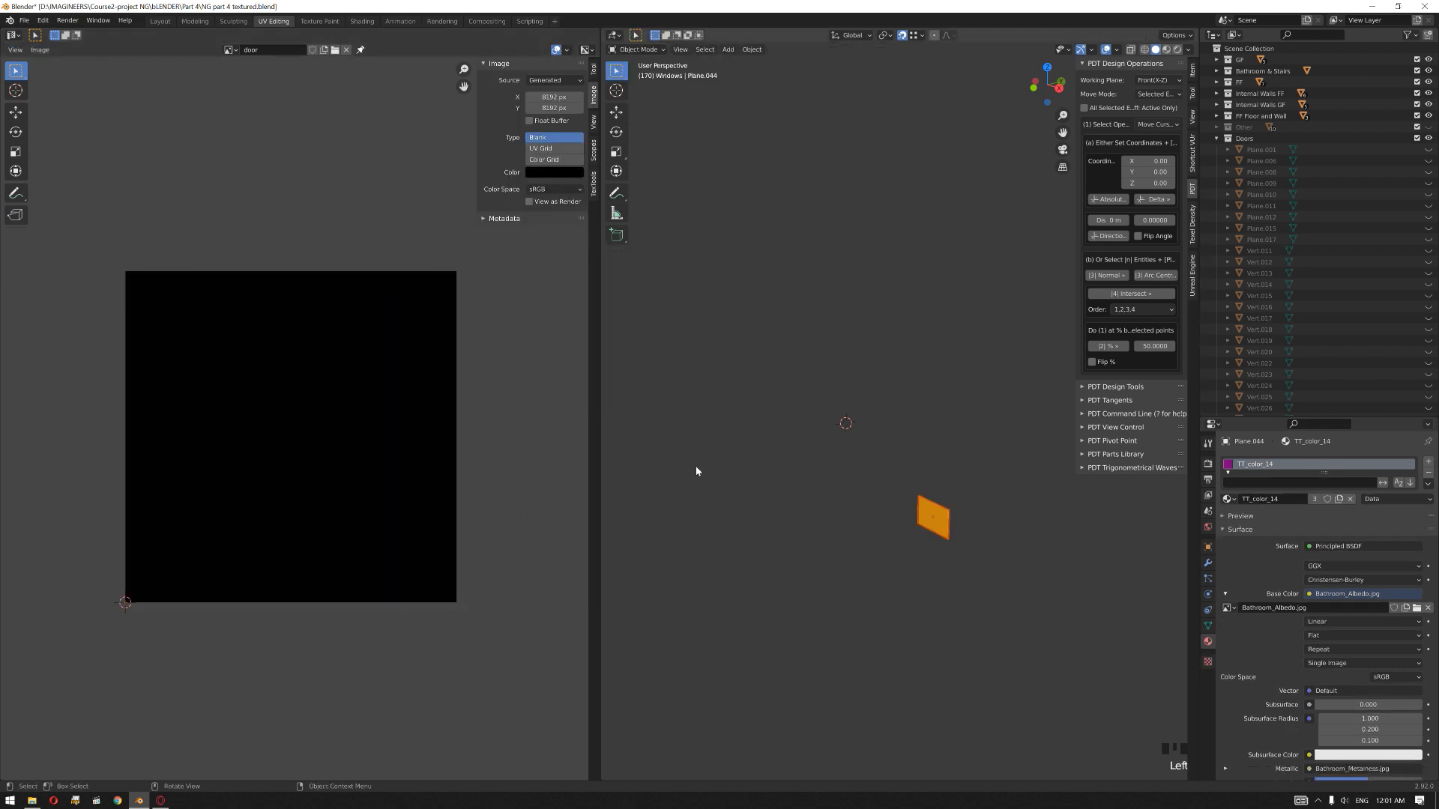
{"action": "left_click", "coordinate": [160, 21]}
{"action": "left_click", "coordinate": [854, 325]}
{"action": "left_click_drag", "start_coordinate": [894, 160], "coordinate": [342, 664]}
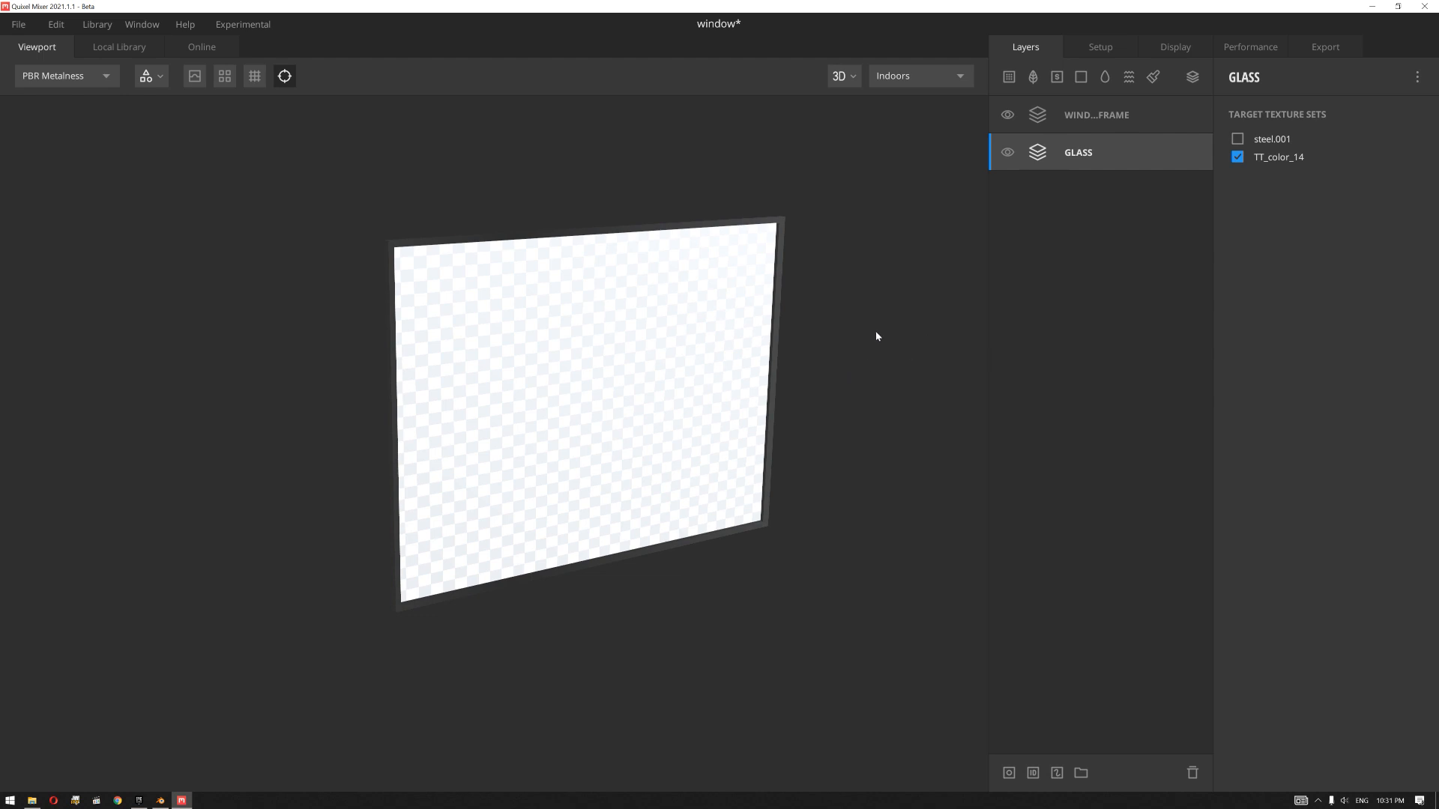
Step: In Quixel Mixer, add a solid layer to the GLASS group and set its albedo colour to white (FFFFFF)
{"action": "left_click", "coordinate": [1133, 126]}
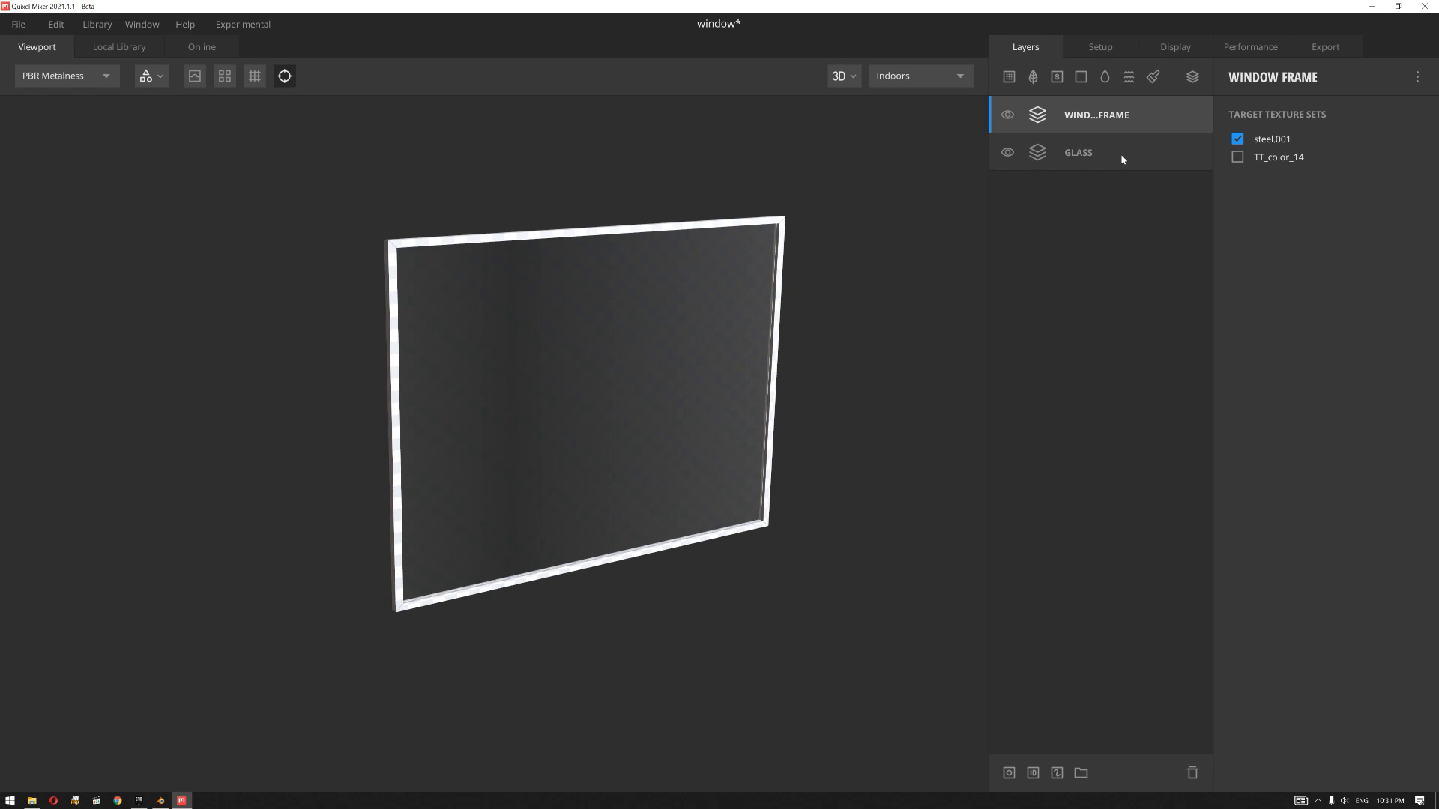
{"action": "left_click", "coordinate": [1121, 158]}
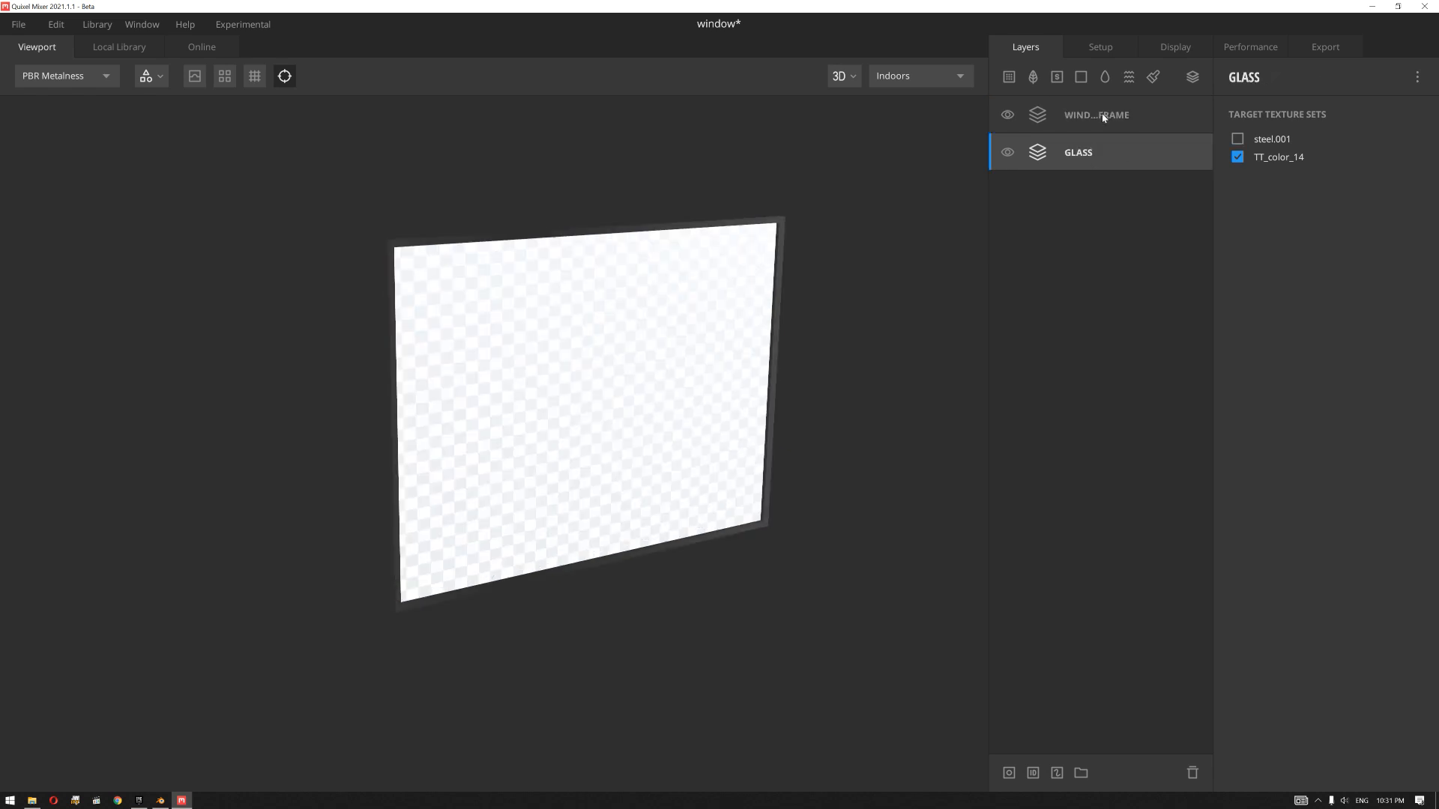
{"action": "left_click", "coordinate": [1080, 77]}
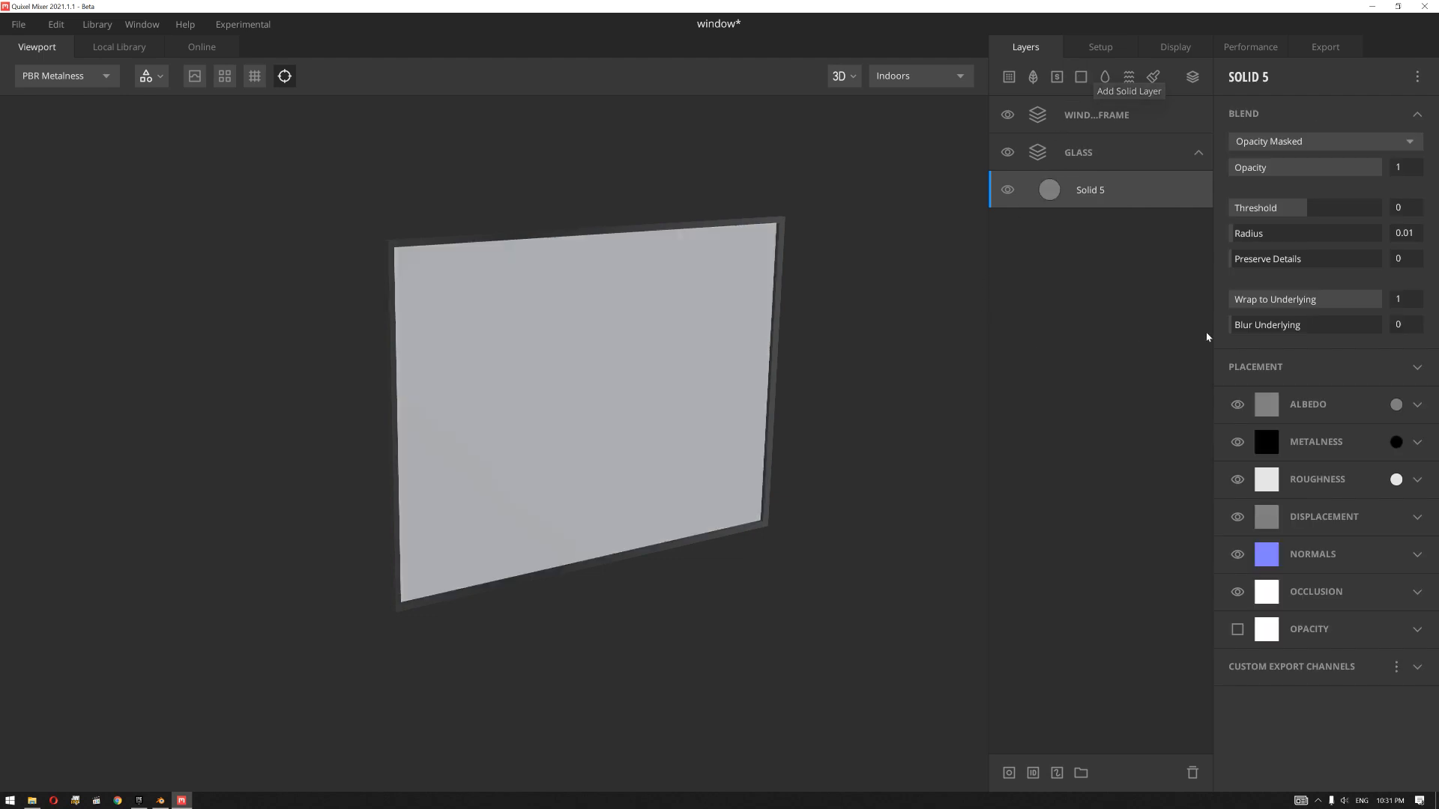
{"action": "left_click", "coordinate": [1397, 406]}
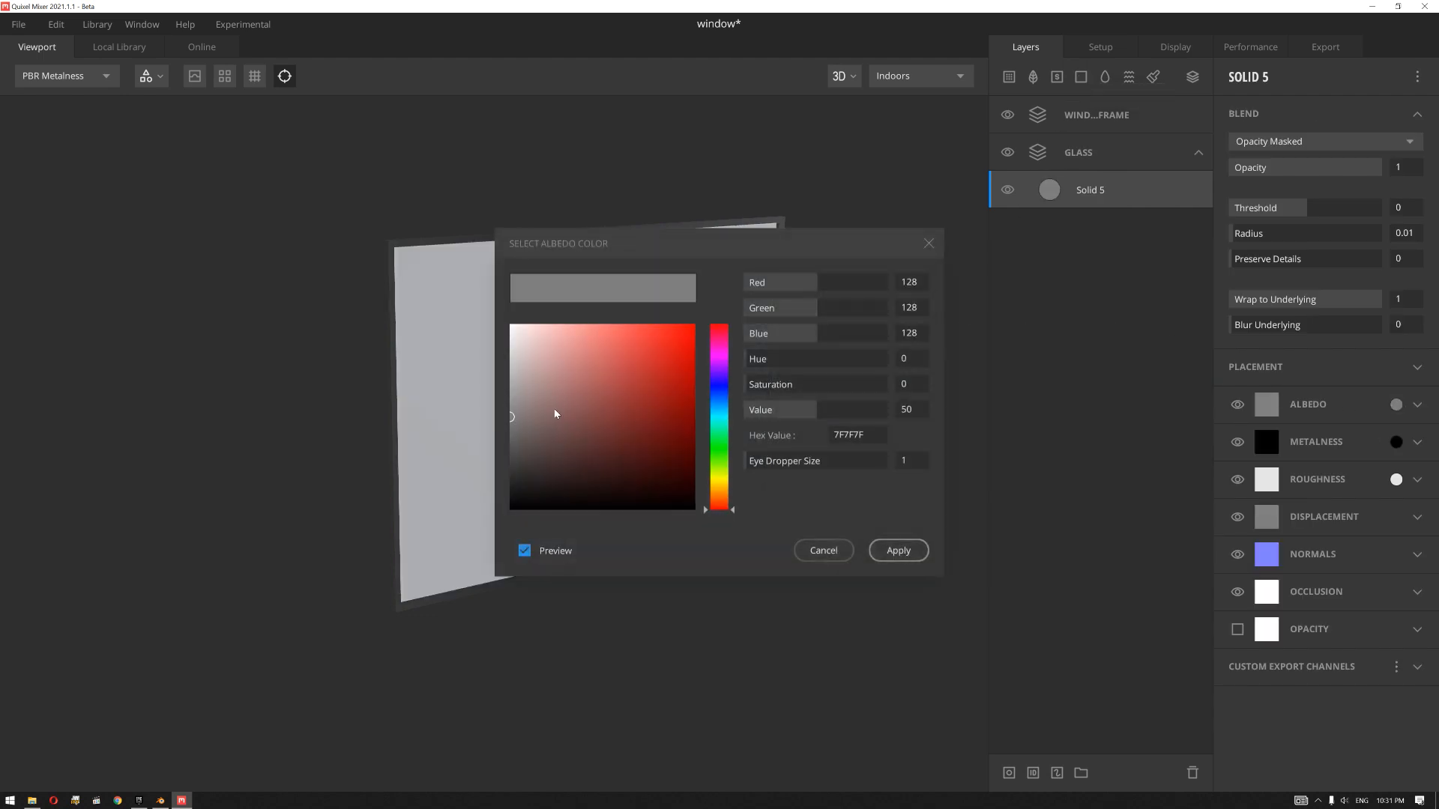
{"action": "left_click_drag", "start_coordinate": [513, 414], "coordinate": [510, 325]}
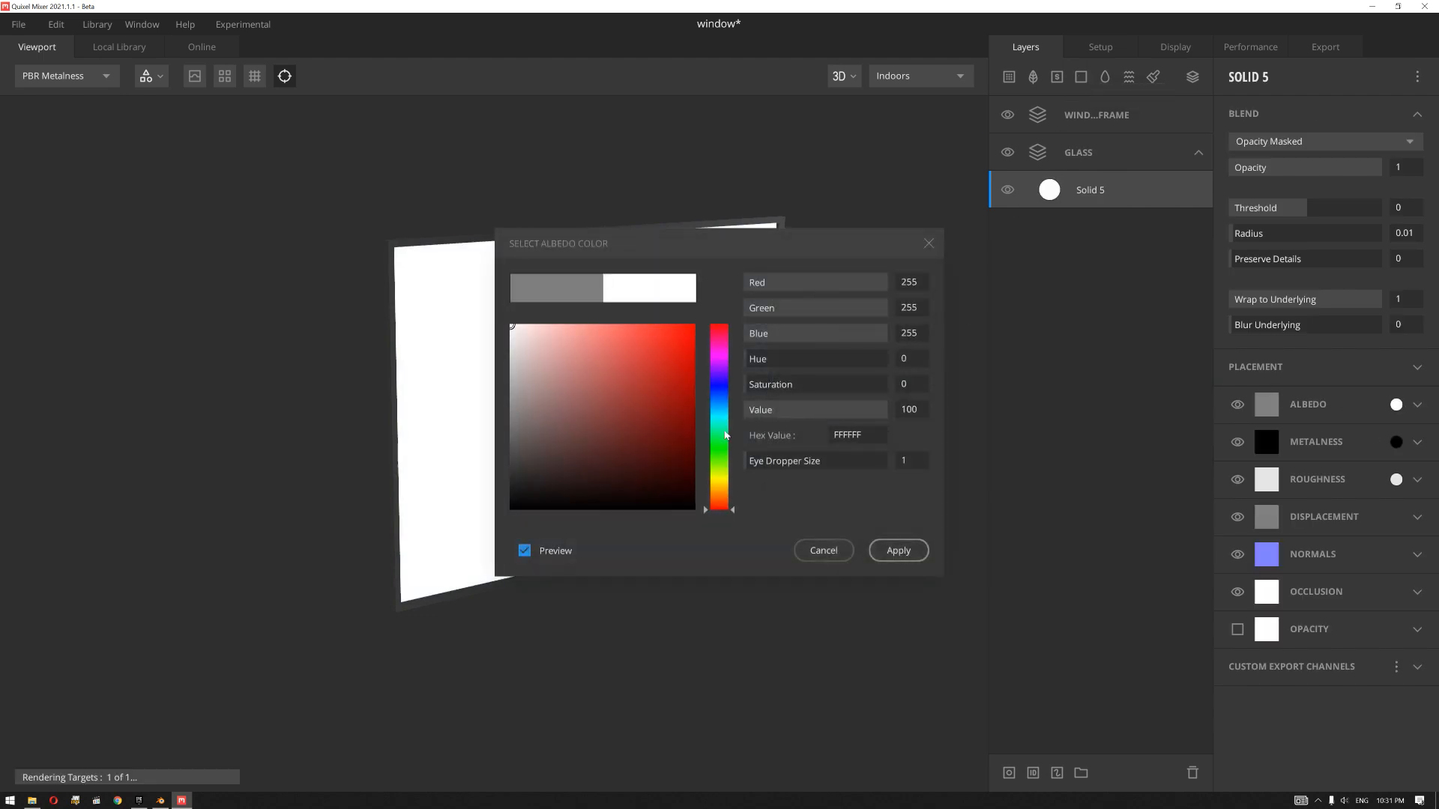
{"action": "left_click", "coordinate": [898, 550]}
Step: Set the solid glass layer's roughness to black and its metalness to white (FFFFFF)
{"action": "left_click", "coordinate": [1396, 479]}
{"action": "left_click", "coordinate": [511, 508]}
{"action": "left_click", "coordinate": [899, 550]}
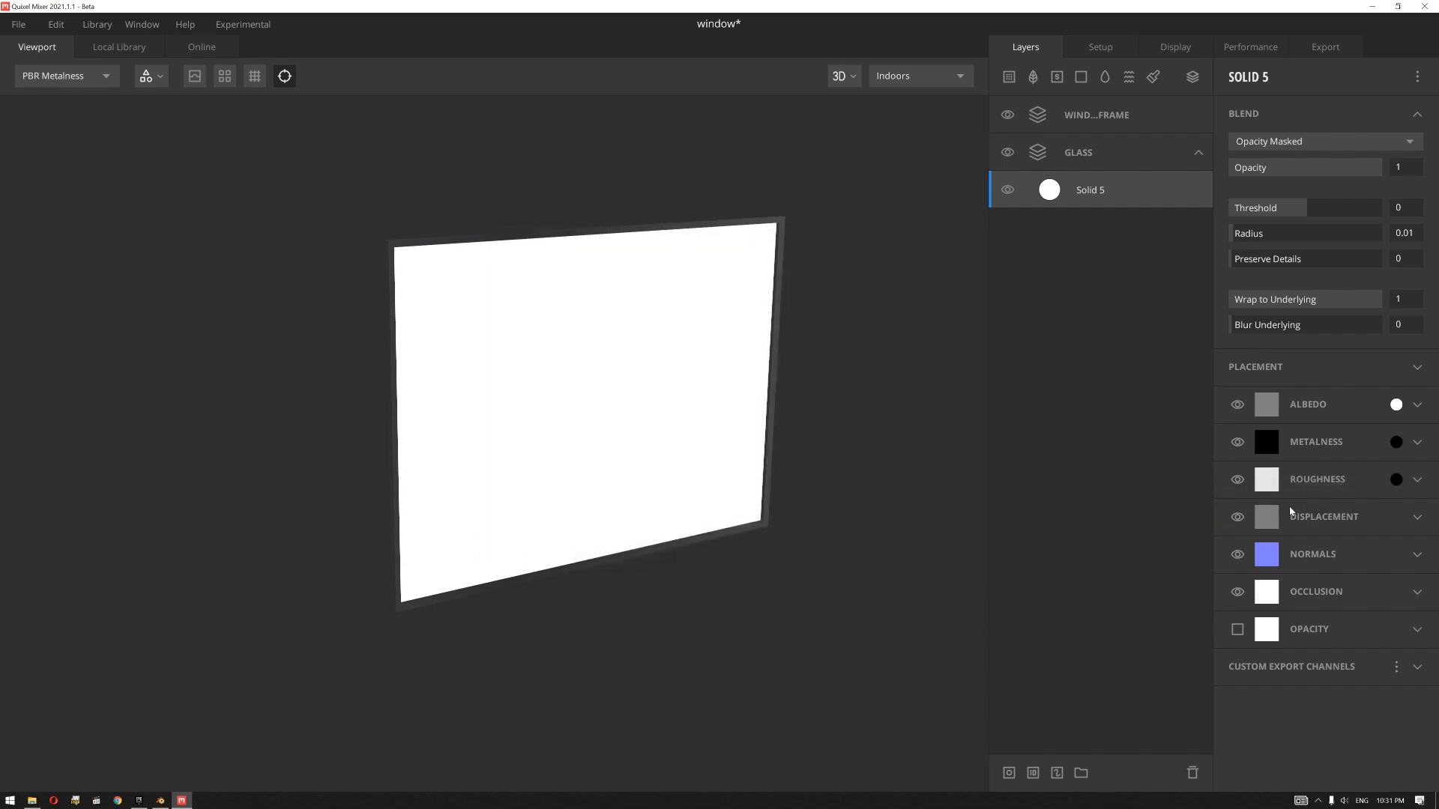
{"action": "left_click", "coordinate": [1396, 443]}
{"action": "left_click", "coordinate": [511, 326]}
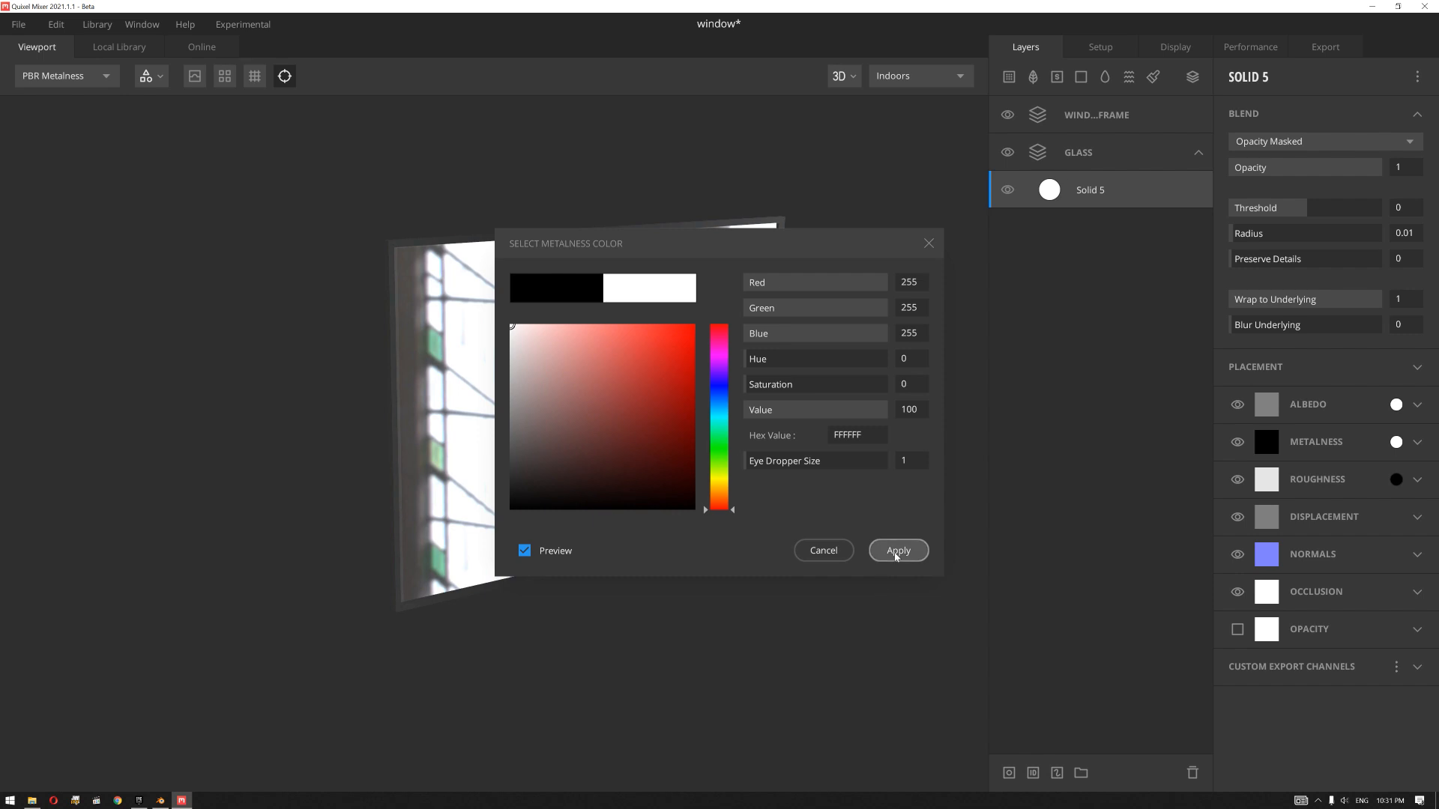
{"action": "left_click", "coordinate": [898, 550]}
{"action": "left_click_drag", "start_coordinate": [745, 639], "coordinate": [740, 563]}
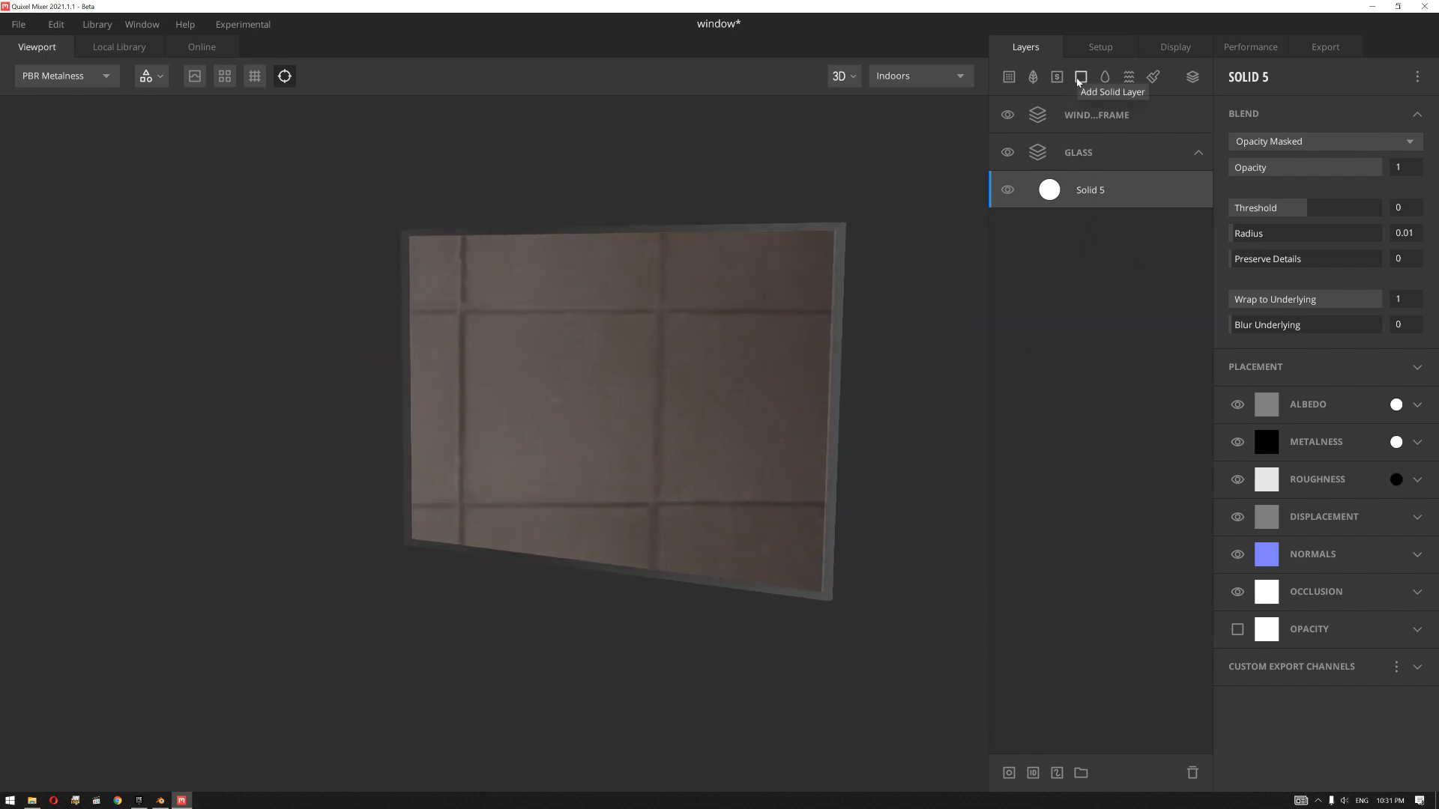
Step: Add another solid layer to the GLASS group and set its albedo colour to black (000000)
{"action": "left_click", "coordinate": [1080, 78]}
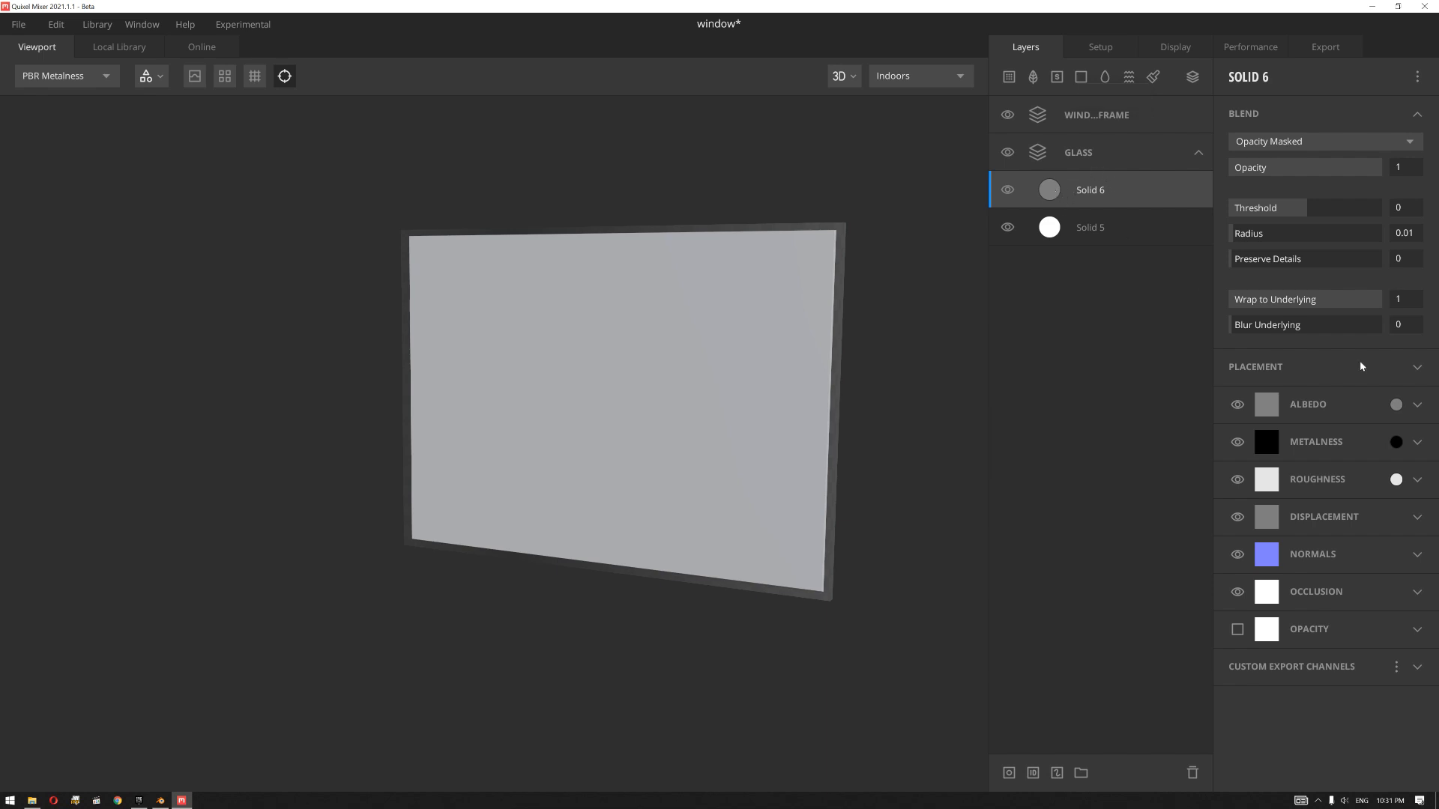
{"action": "left_click", "coordinate": [1396, 405]}
{"action": "left_click_drag", "start_coordinate": [591, 442], "coordinate": [642, 523]}
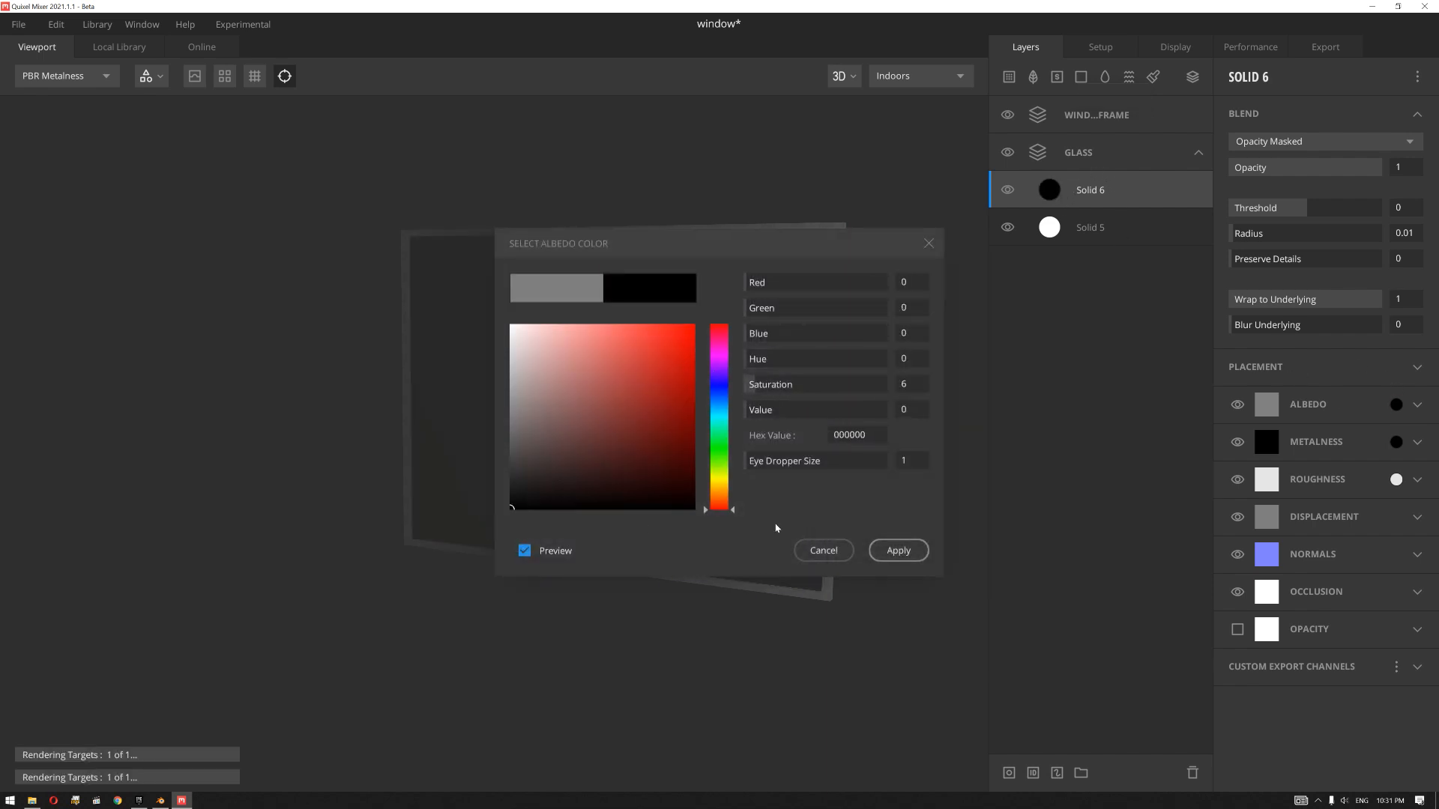
{"action": "left_click", "coordinate": [897, 550]}
Step: Set the black solid layer's roughness to black and its metalness to white (FFFFFF)
{"action": "left_click", "coordinate": [1395, 480]}
{"action": "left_click", "coordinate": [512, 507]}
{"action": "left_click", "coordinate": [898, 550]}
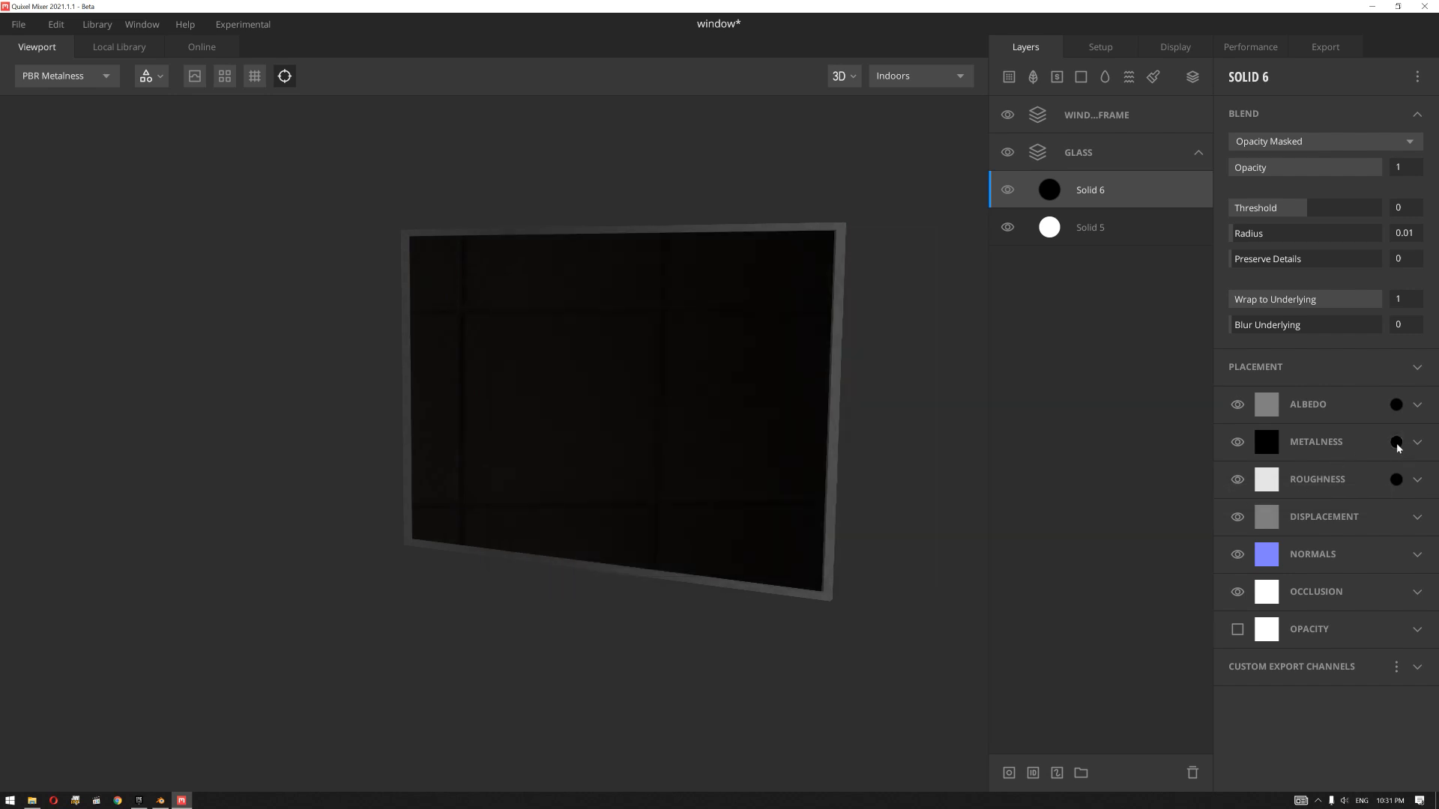
{"action": "left_click", "coordinate": [1396, 443]}
{"action": "left_click_drag", "start_coordinate": [675, 450], "coordinate": [504, 331]}
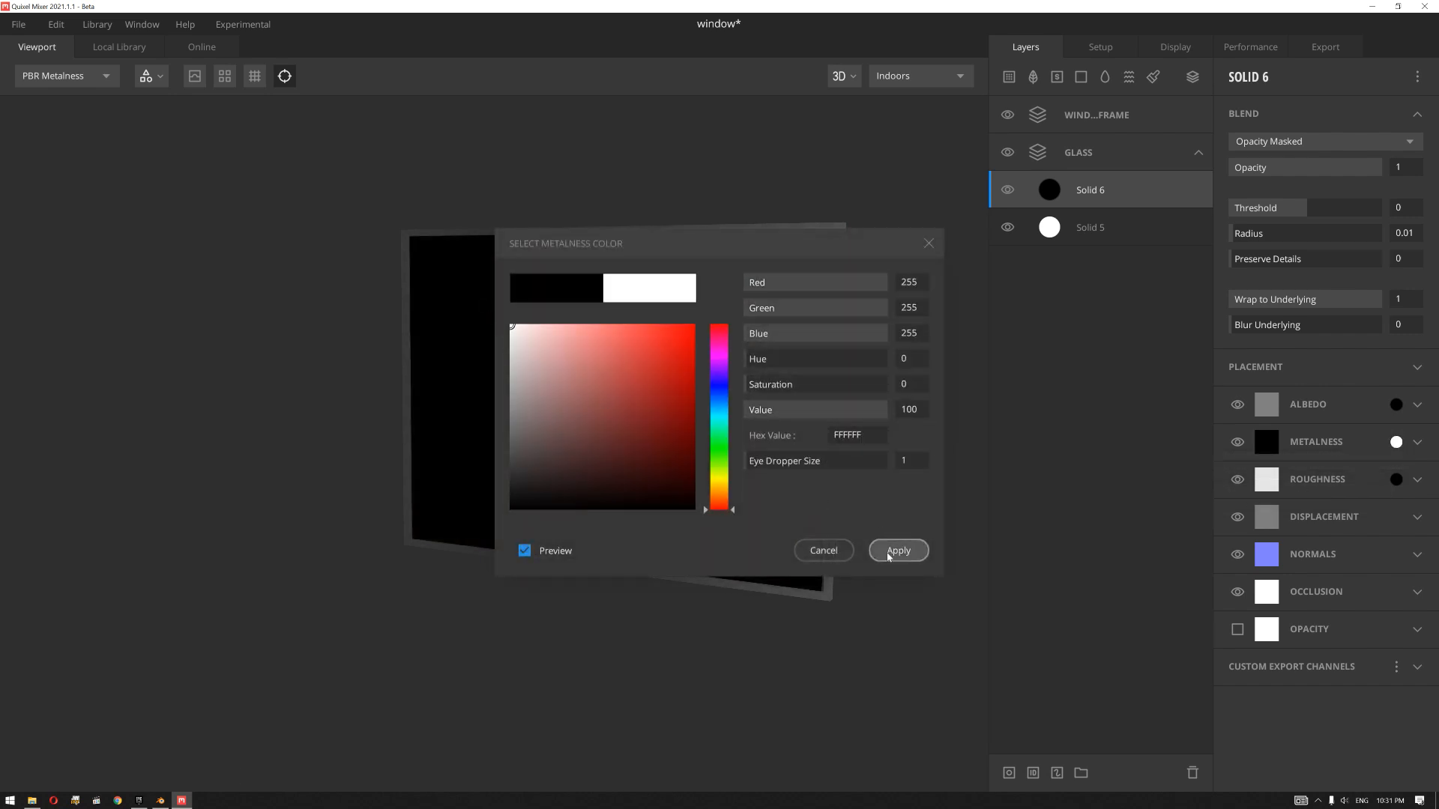
{"action": "left_click", "coordinate": [899, 550]}
{"action": "left_click_drag", "start_coordinate": [682, 457], "coordinate": [837, 456]}
Step: Add a paint mask to the black solid layer and browse the online brush library for scratch and leakage brushes
{"action": "right_click", "coordinate": [1106, 190]}
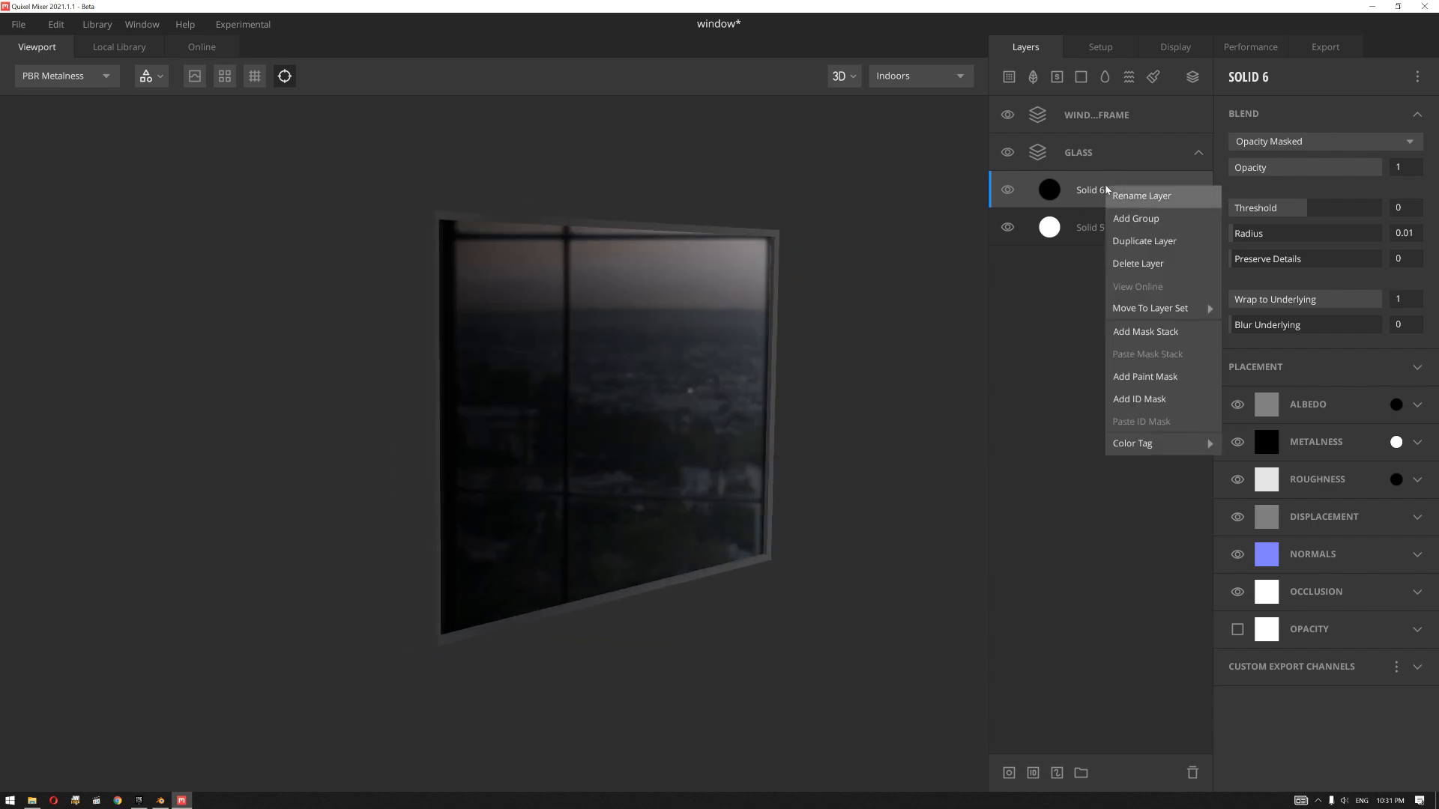
{"action": "left_click", "coordinate": [1124, 371]}
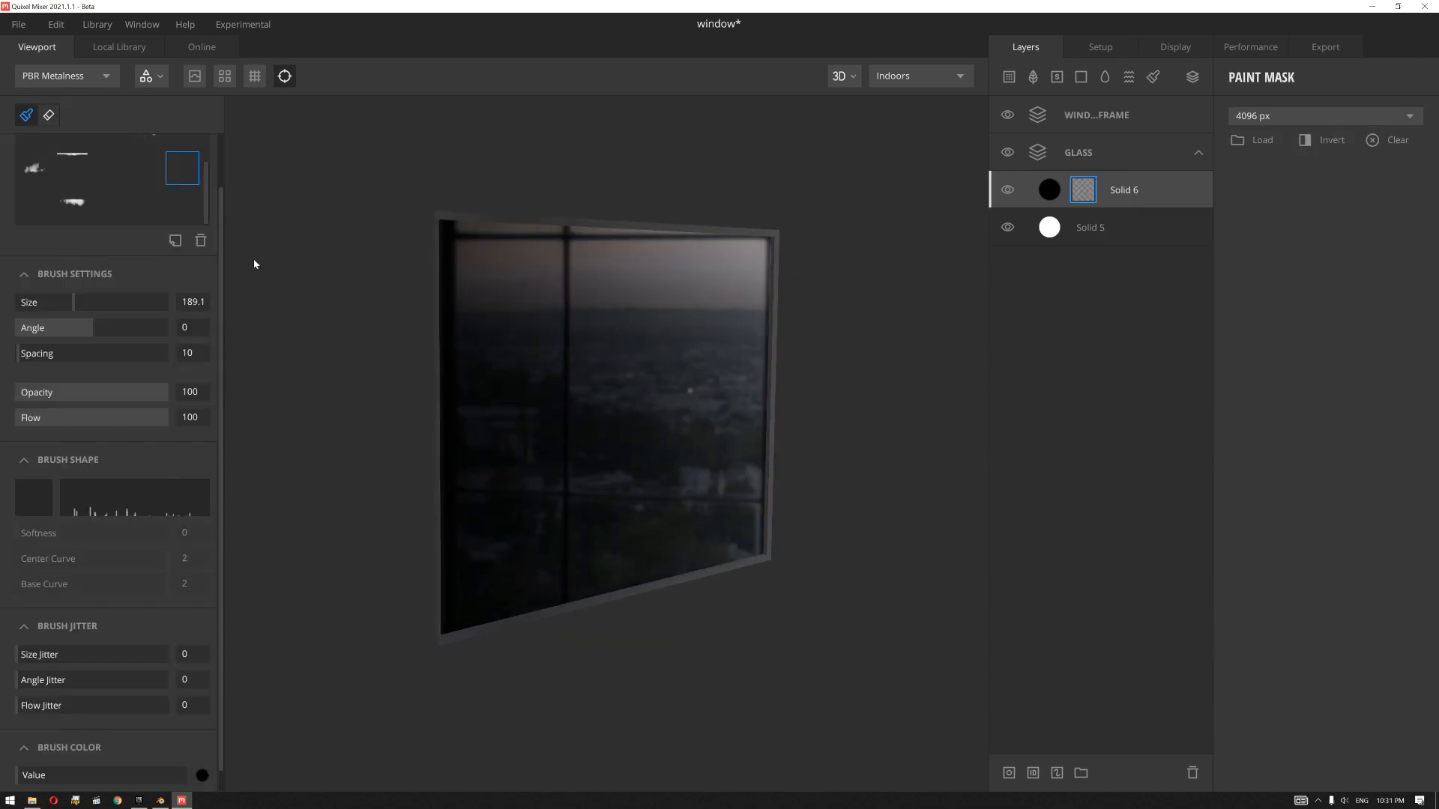
{"action": "left_click", "coordinate": [198, 46]}
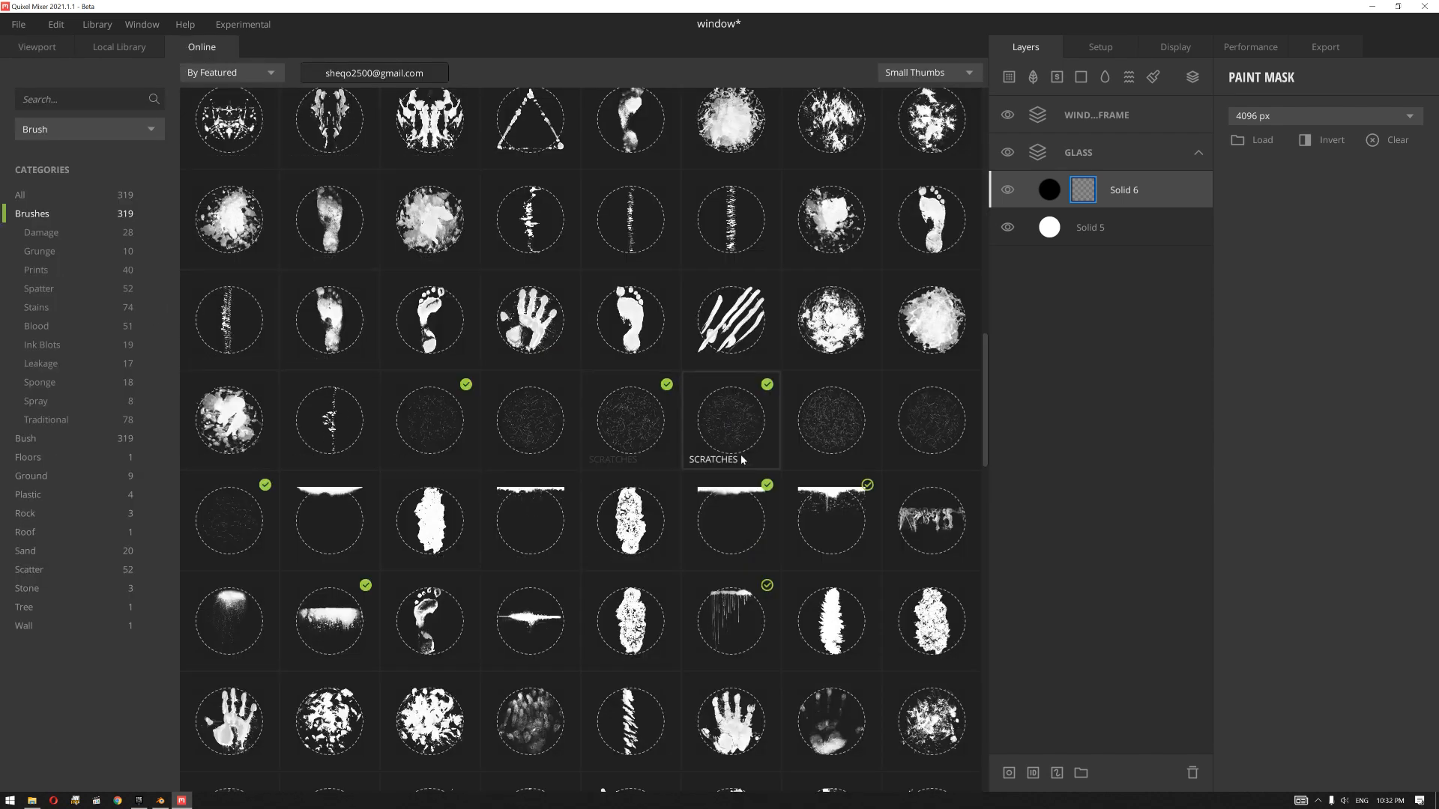
{"action": "scroll", "coordinate": [740, 454], "scroll_direction": "up", "scroll_amount": 1}
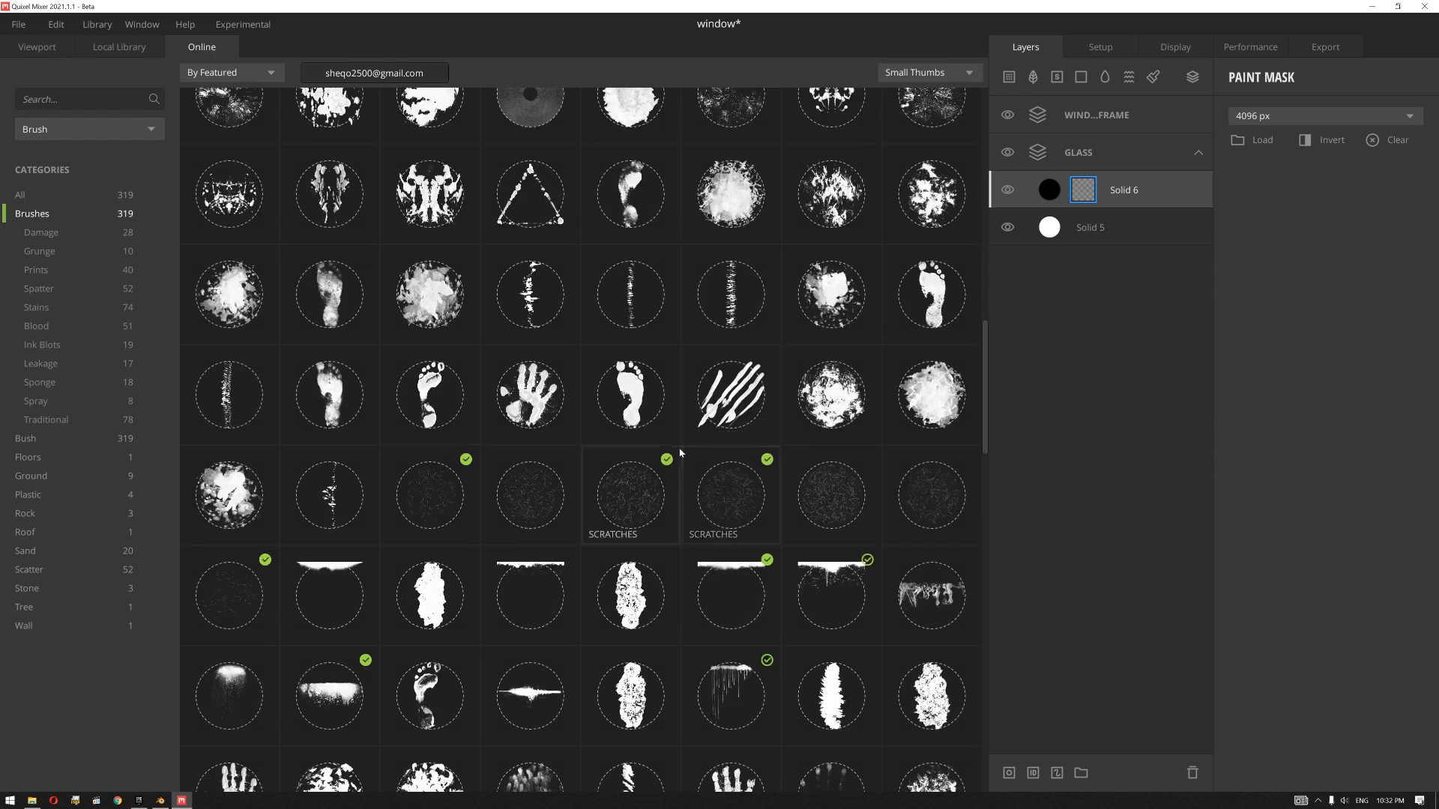
{"action": "scroll", "coordinate": [677, 447], "scroll_direction": "down", "scroll_amount": 2}
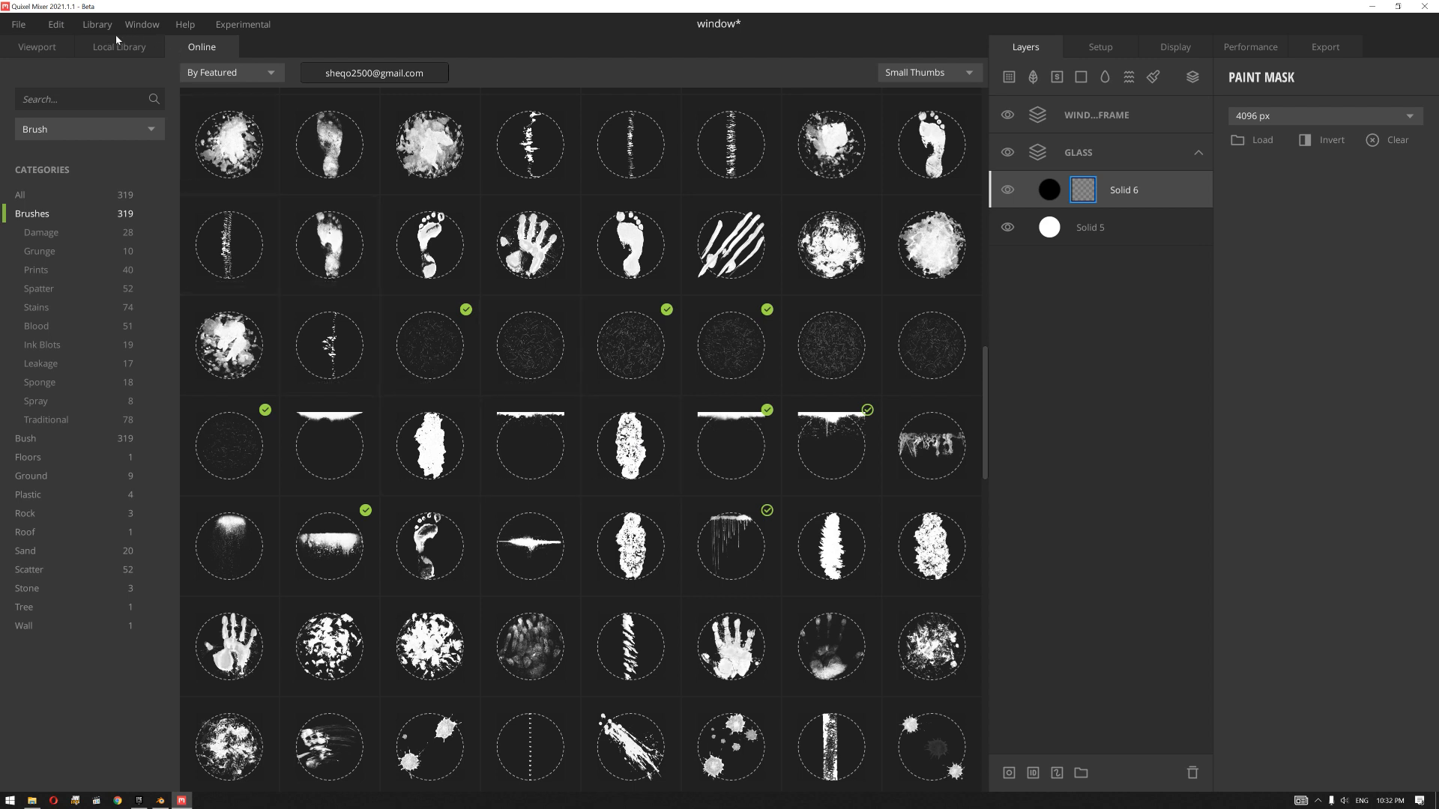
{"action": "left_click", "coordinate": [33, 48]}
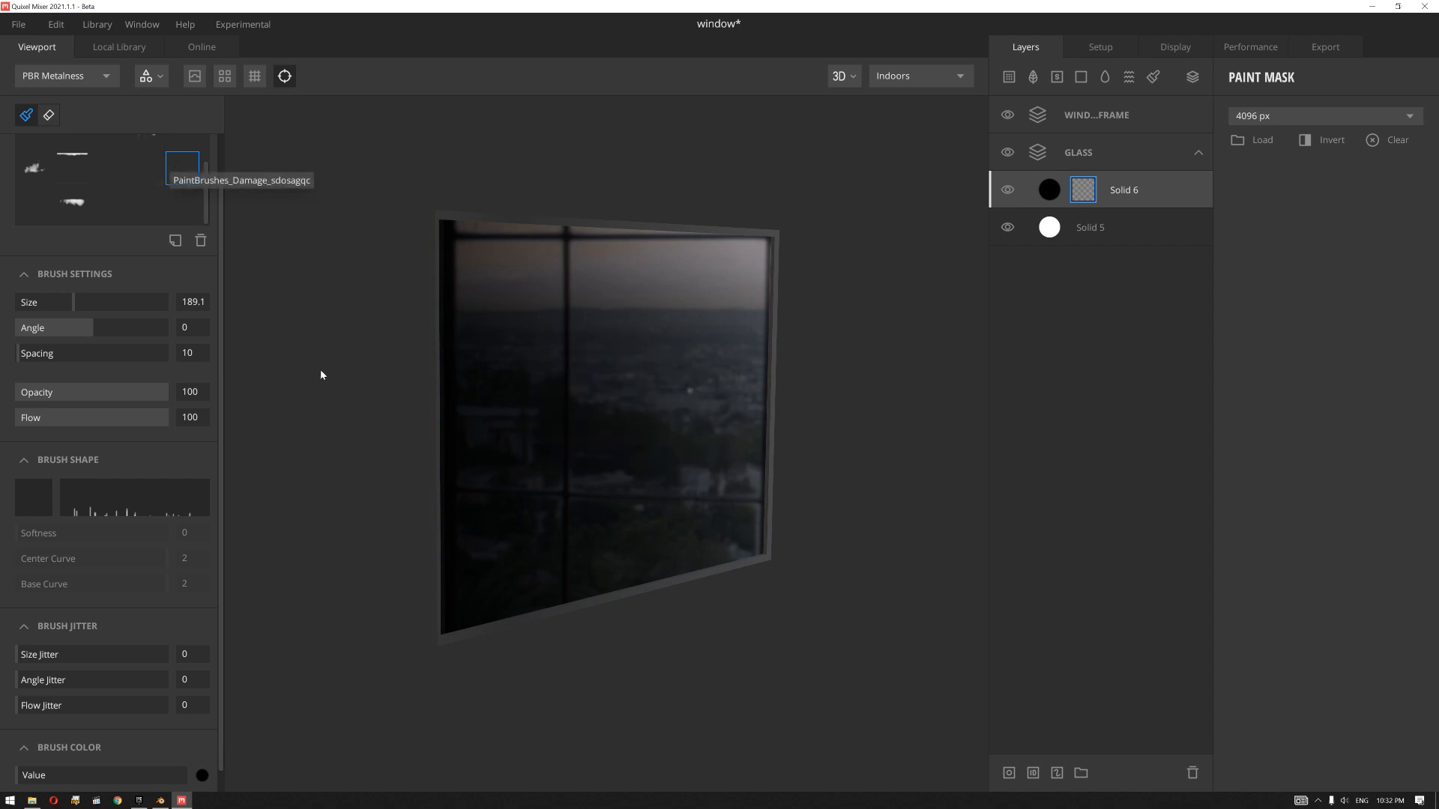
Step: Paint scratches onto the glass pane's corners and edges in the mask with the damage brush at size 159.2
{"action": "left_click_drag", "start_coordinate": [373, 529], "coordinate": [321, 520], "text": "alt"}
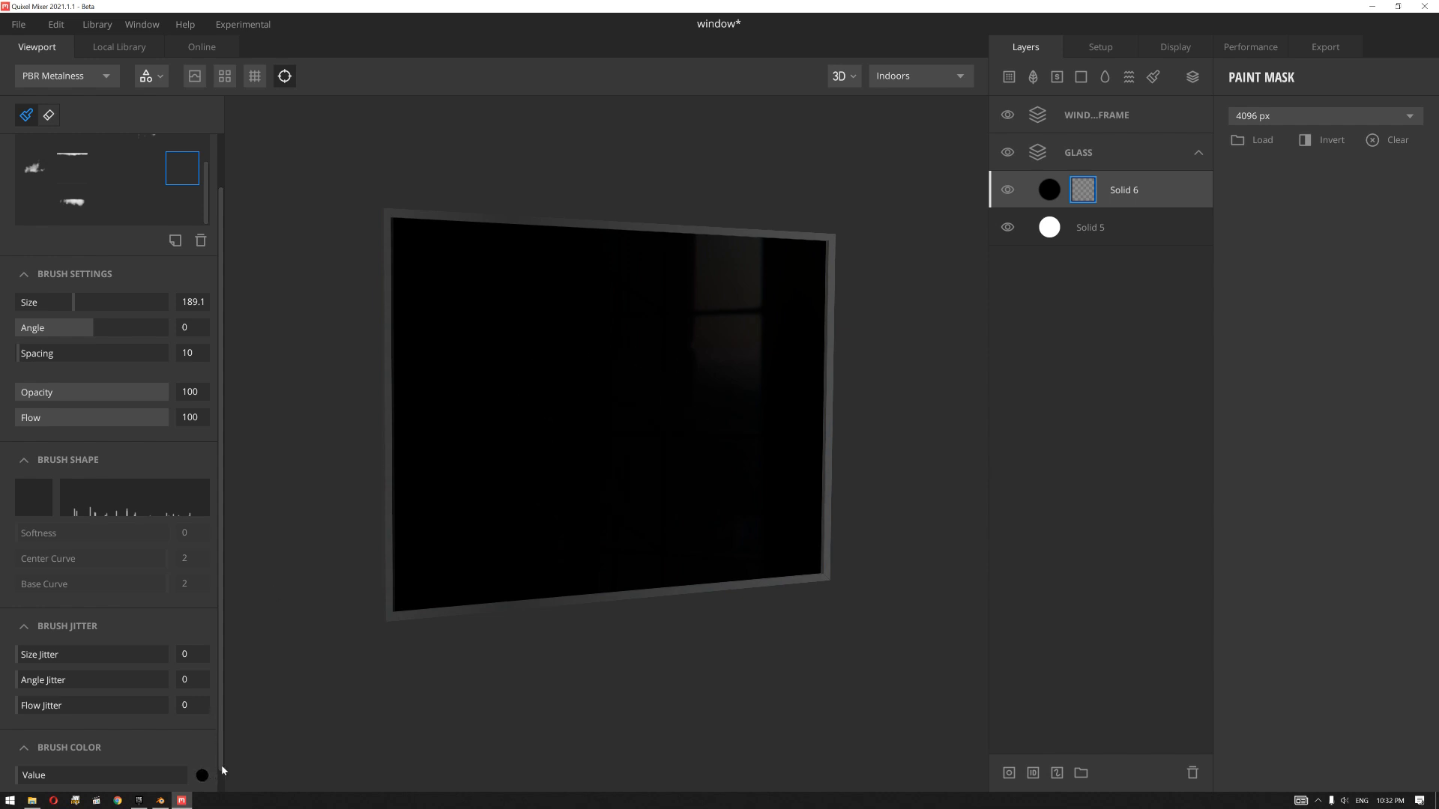
{"action": "left_click", "coordinate": [578, 418]}
{"action": "scroll", "coordinate": [755, 418], "scroll_direction": "up", "scroll_amount": 3}
{"action": "mouse_move", "coordinate": [798, 453]}
{"action": "left_mouse_down", "text": "alt"}
{"action": "mouse_move", "coordinate": [739, 434]}
{"action": "mouse_move", "coordinate": [707, 379]}
{"action": "mouse_move", "coordinate": [712, 483]}
{"action": "mouse_move", "coordinate": [668, 418]}
{"action": "mouse_move", "coordinate": [609, 417]}
{"action": "mouse_move", "coordinate": [610, 433]}
{"action": "left_mouse_up", "text": "alt"}
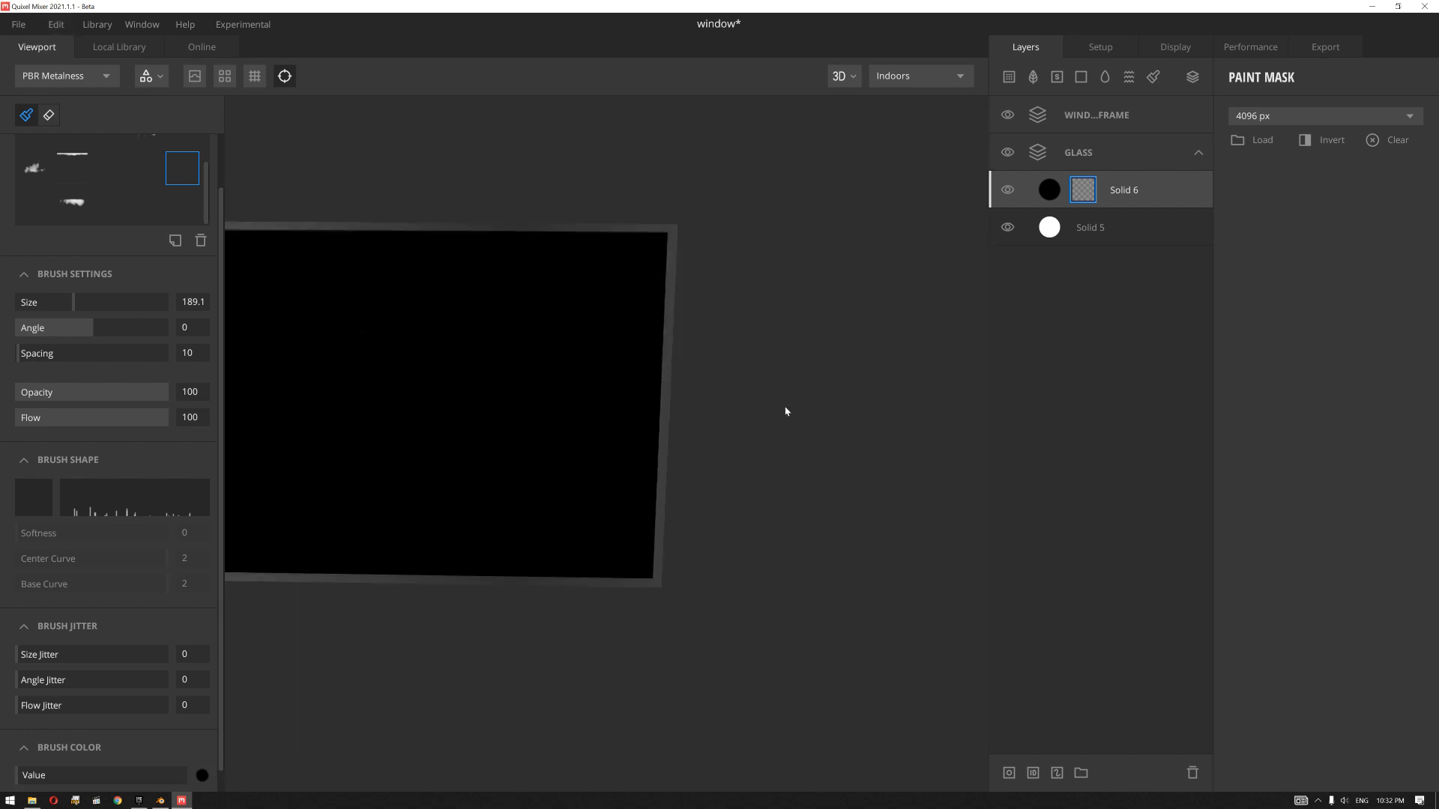
{"action": "key", "text": "f"}
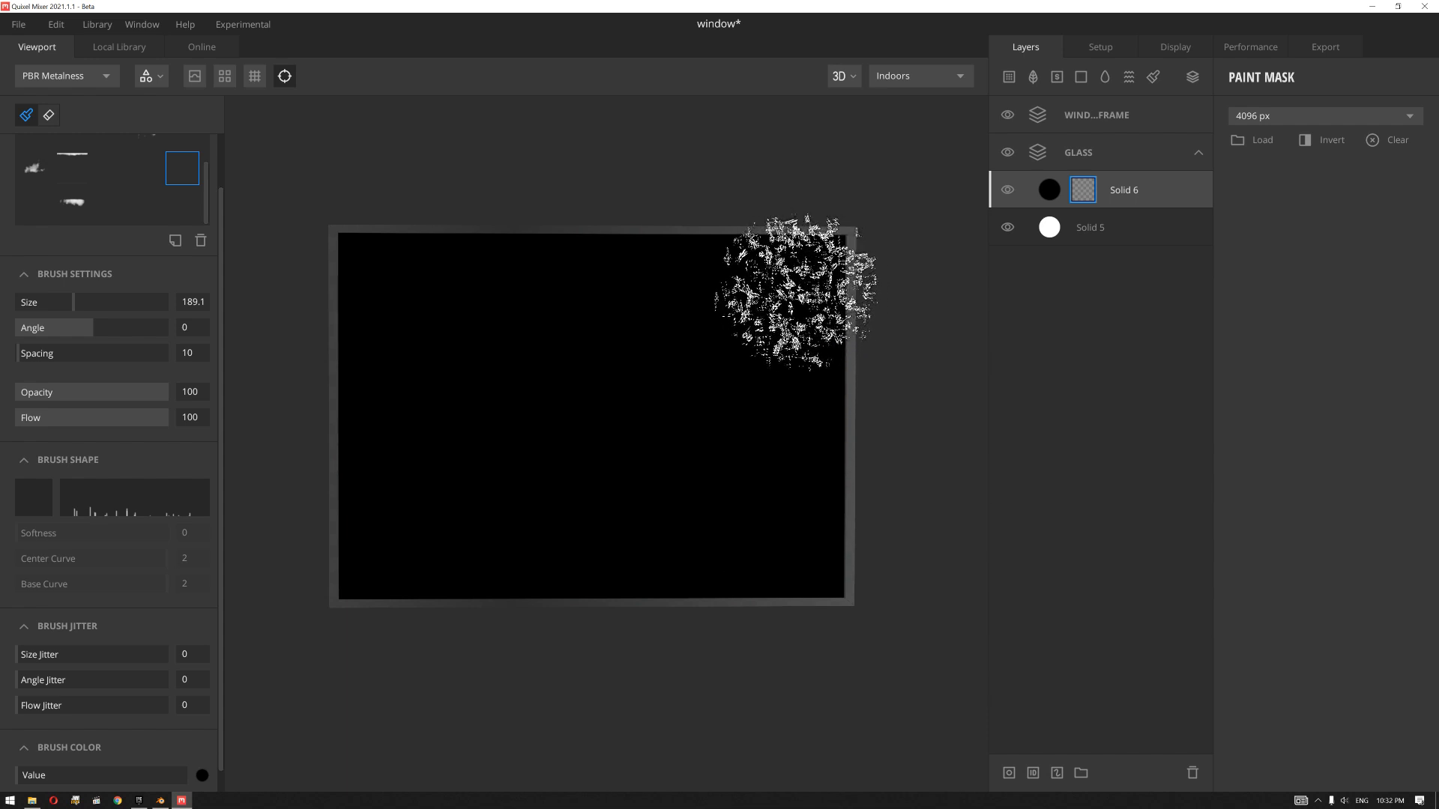
{"action": "left_click_drag", "start_coordinate": [74, 302], "coordinate": [51, 302]}
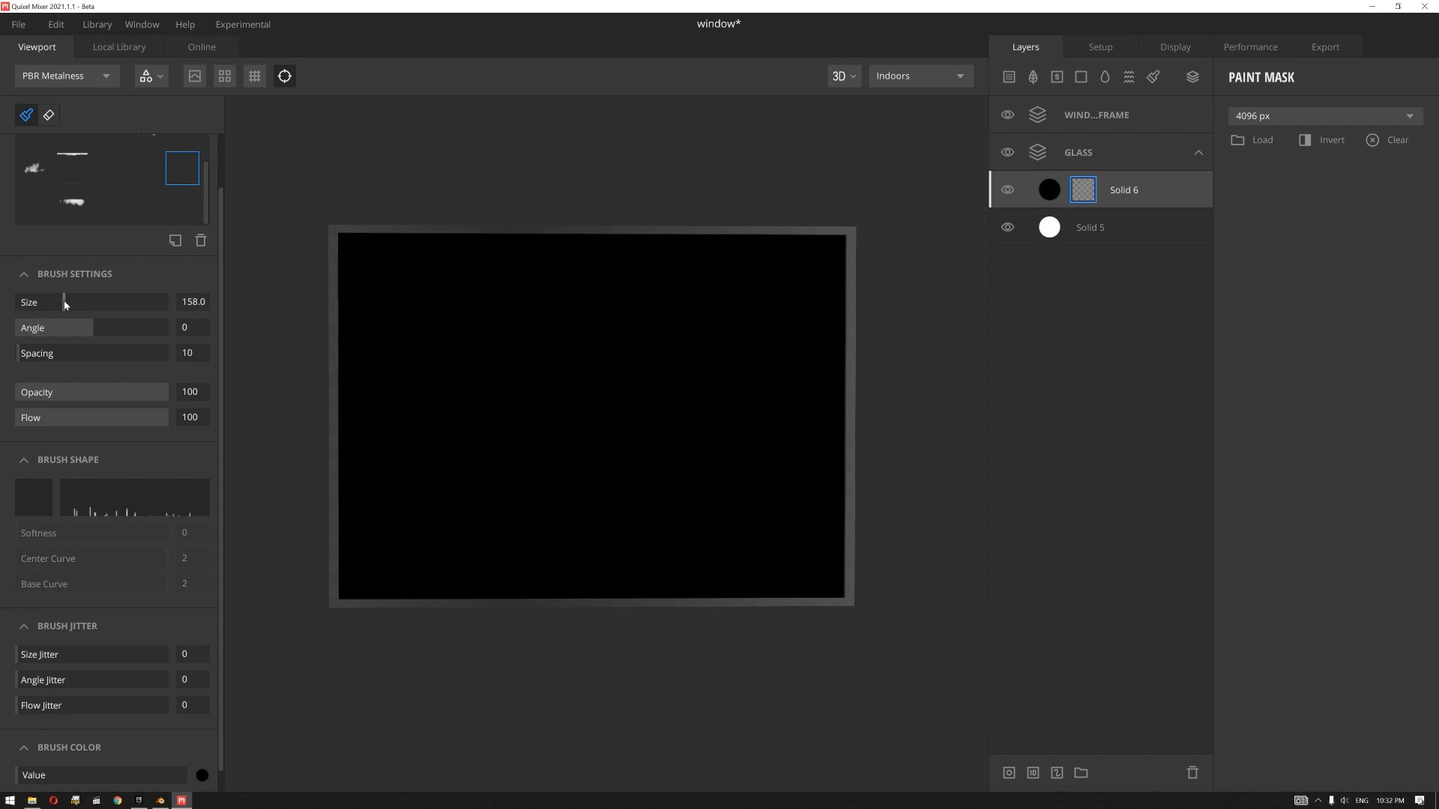
{"action": "left_click_drag", "start_coordinate": [64, 302], "coordinate": [65, 302]}
{"action": "scroll", "coordinate": [626, 331], "scroll_direction": "up", "scroll_amount": 2}
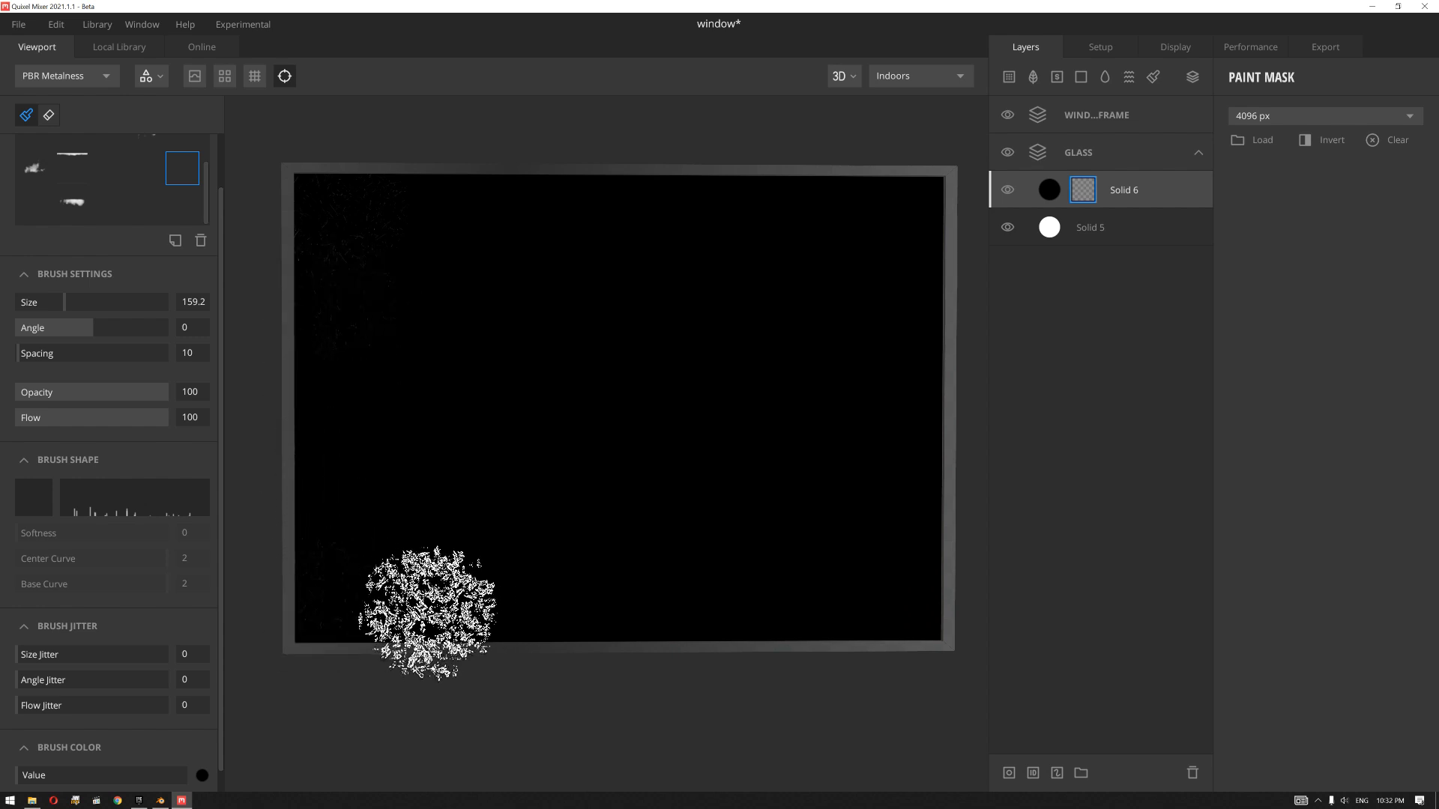
{"action": "left_click", "coordinate": [897, 625]}
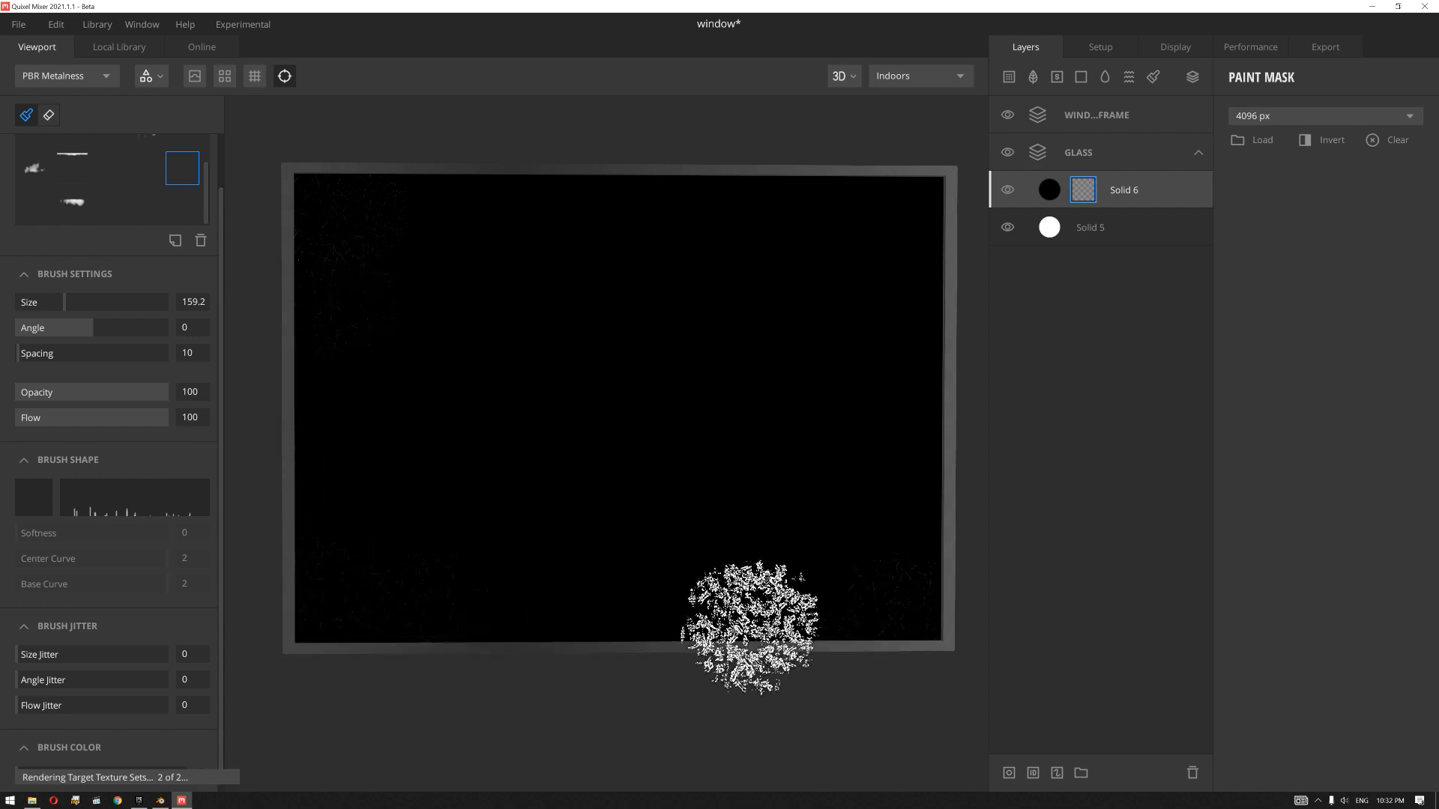
{"action": "left_click", "coordinate": [776, 626]}
{"action": "left_click", "coordinate": [908, 232]}
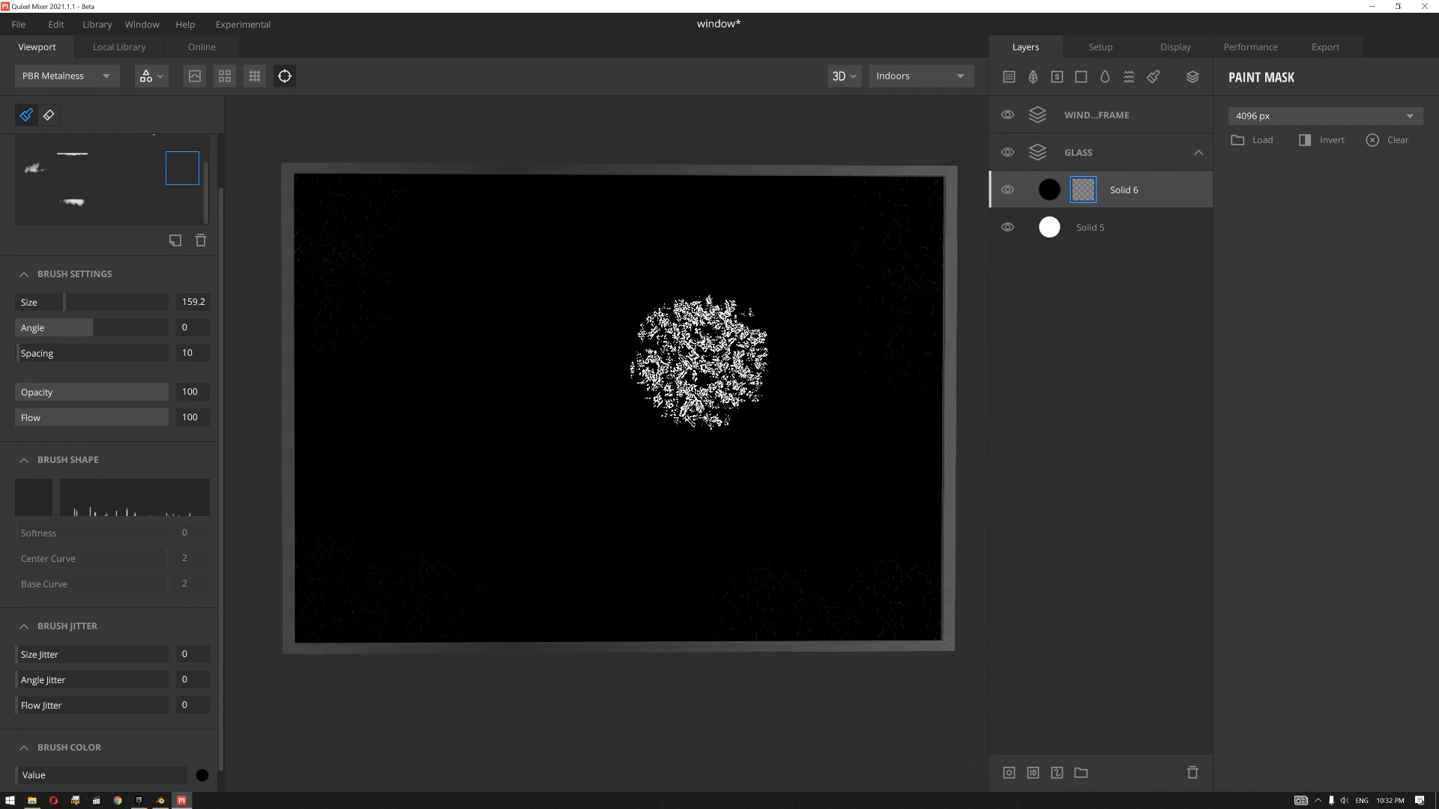
Step: Stamp grime along the pane's upper edge with the ragged leakage-shaped brush at size 220.2 and opacity 26
{"action": "left_click", "coordinate": [72, 202]}
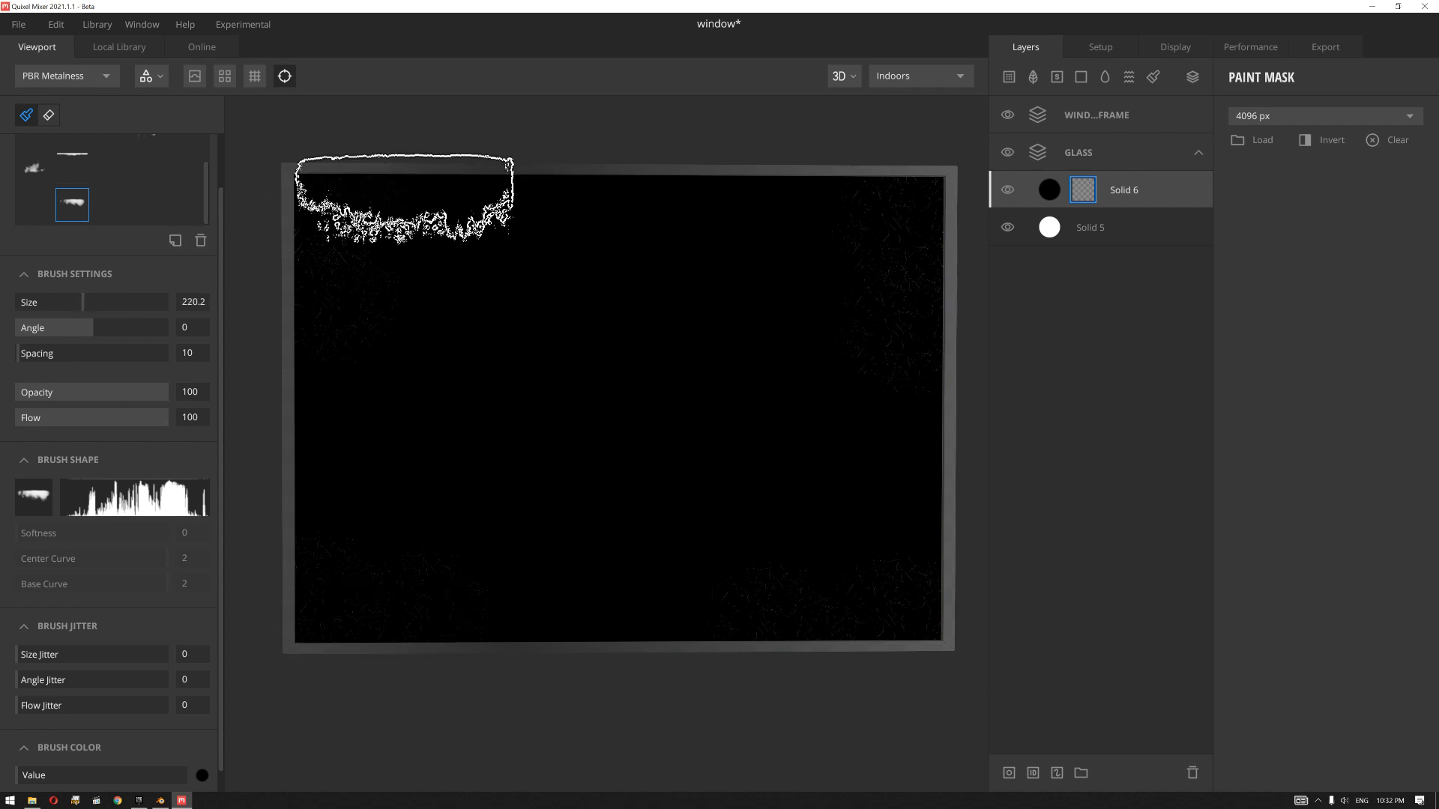
{"action": "left_click", "coordinate": [405, 197]}
{"action": "key", "text": "ctrl+z"}
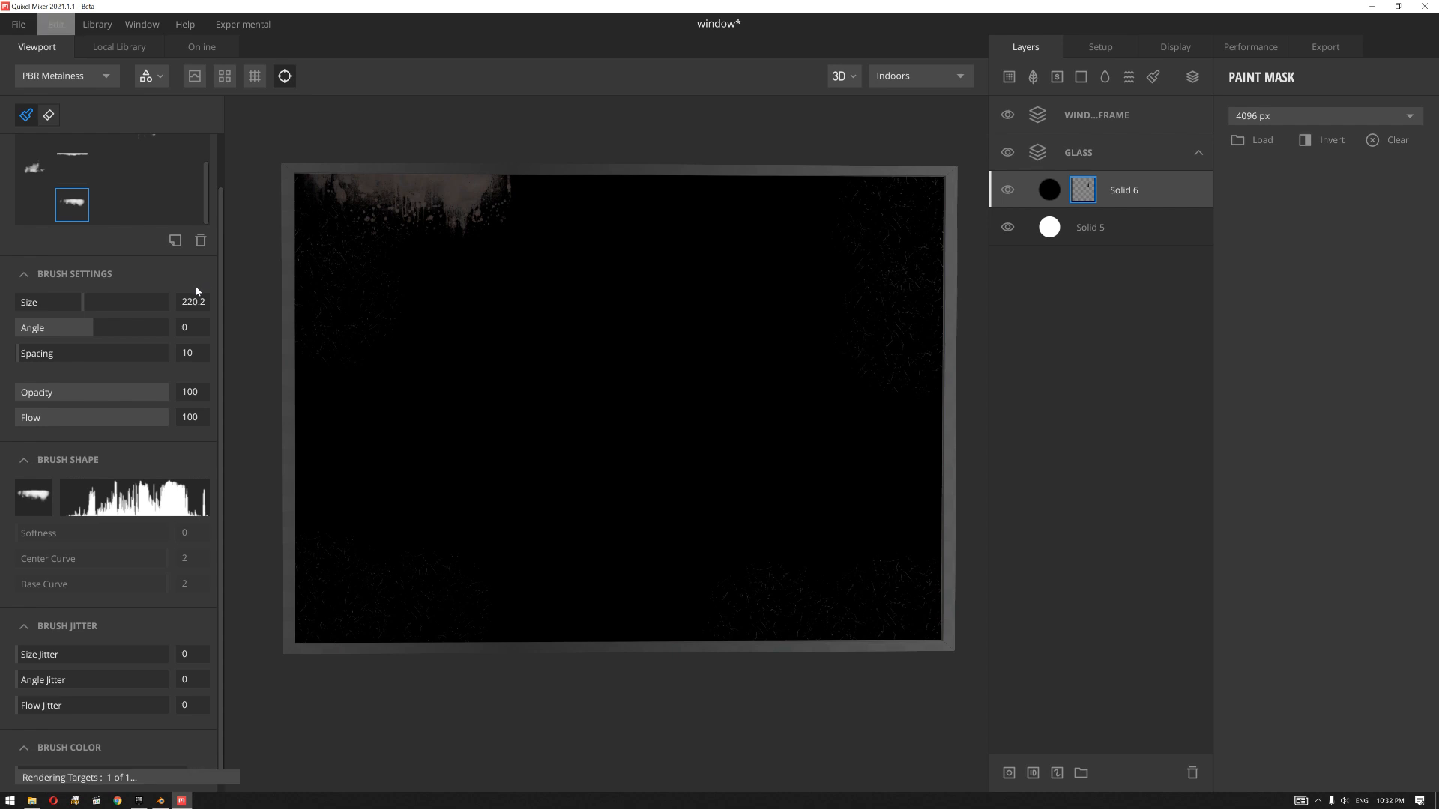
{"action": "mouse_move", "coordinate": [110, 393]}
{"action": "left_mouse_down"}
{"action": "mouse_move", "coordinate": [37, 397]}
{"action": "mouse_move", "coordinate": [56, 397]}
{"action": "left_mouse_up"}
{"action": "left_click", "coordinate": [386, 199]}
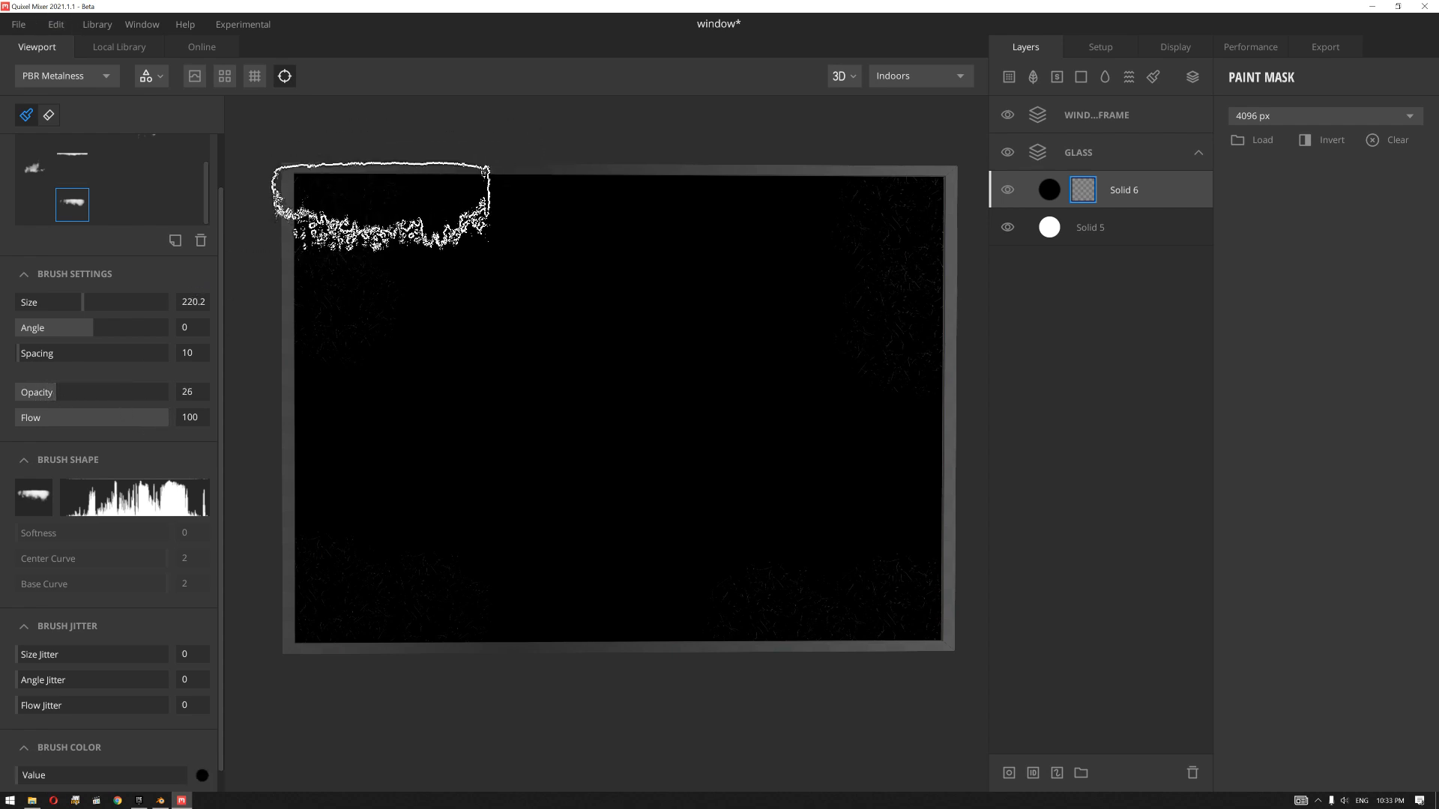
{"action": "key", "text": "ctrl+z"}
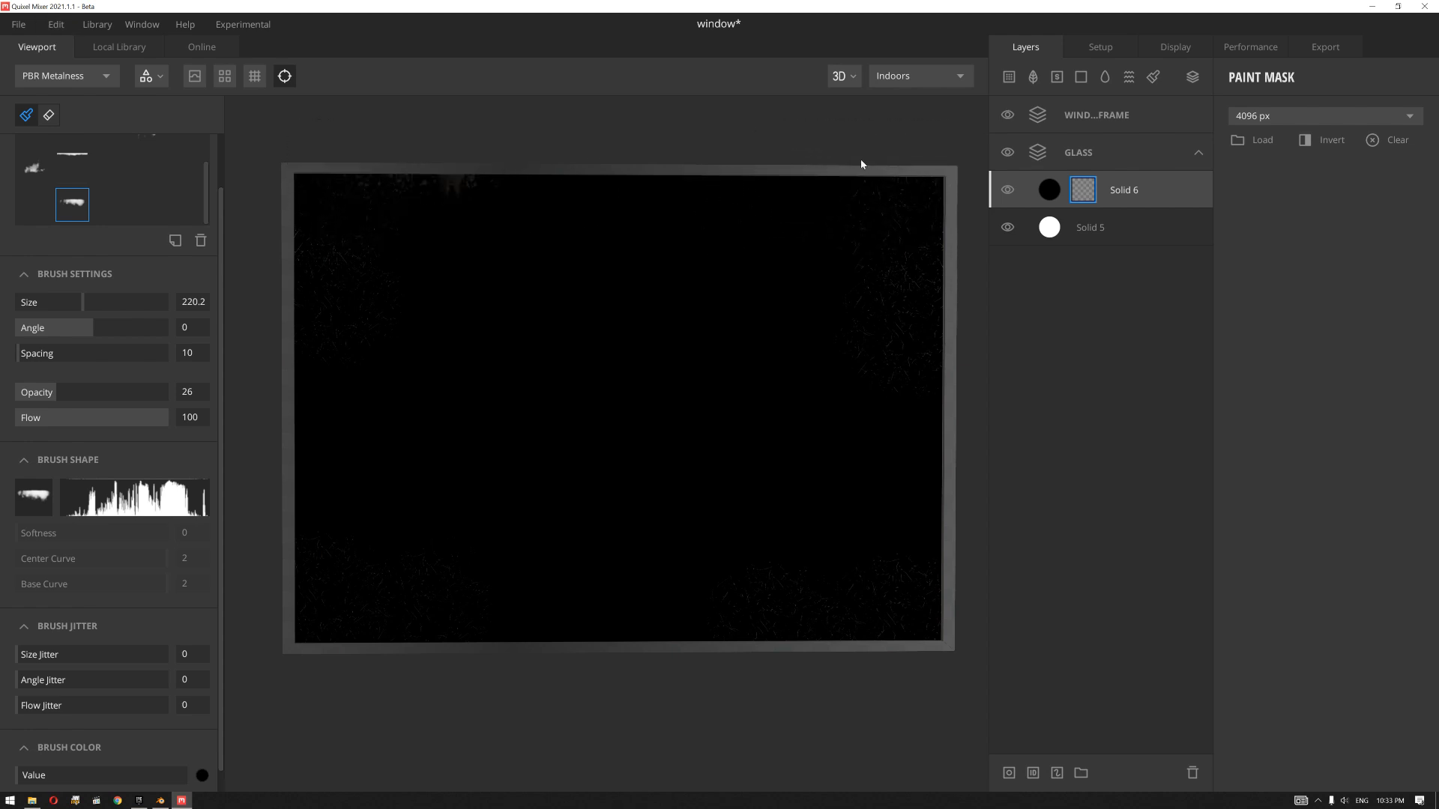
{"action": "left_click", "coordinate": [860, 191]}
Step: Rotate the leakage-shaped brush to 180 degrees and stamp grime along the pane's lower edge
{"action": "type", "text": "0"}
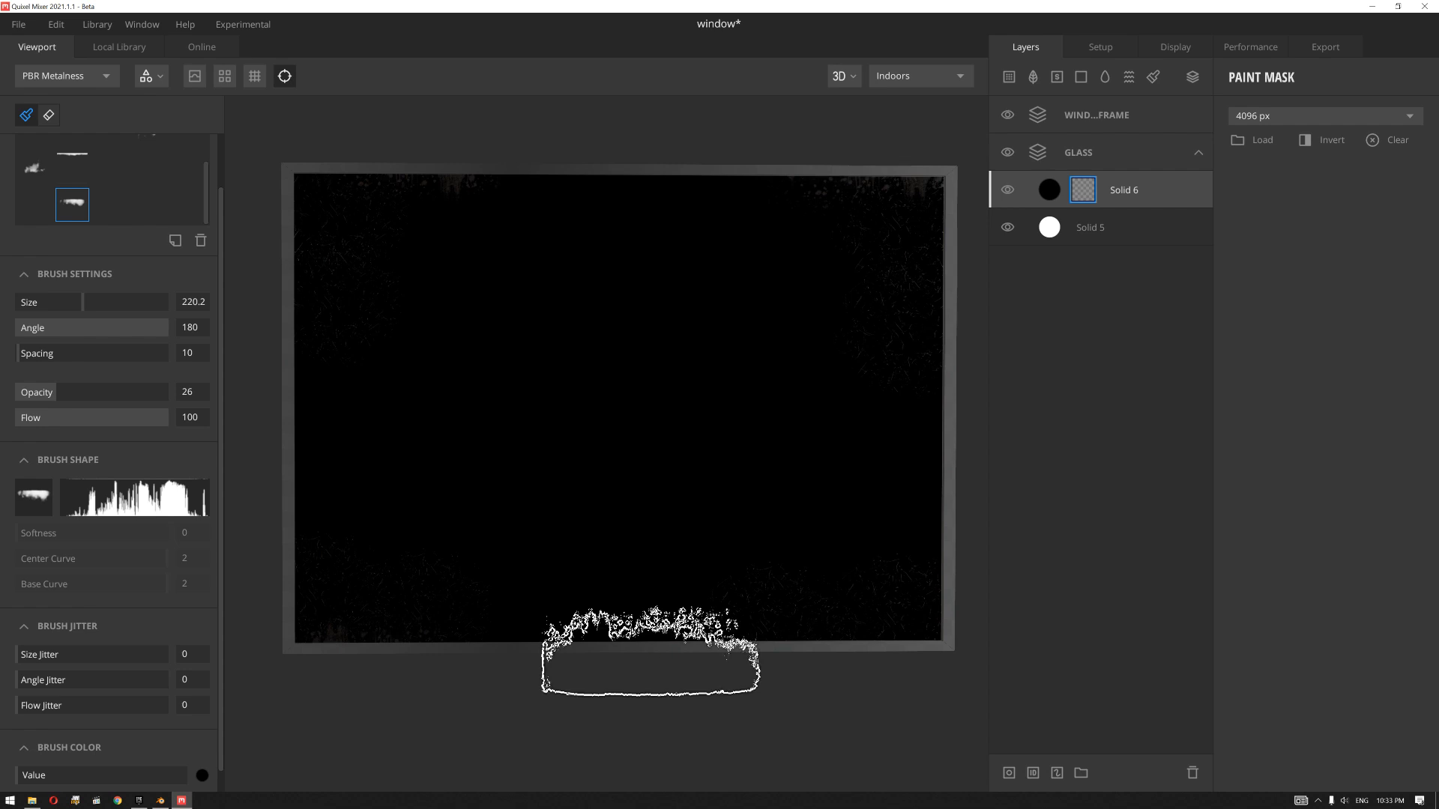
{"action": "left_click", "coordinate": [634, 645]}
{"action": "left_click", "coordinate": [891, 636]}
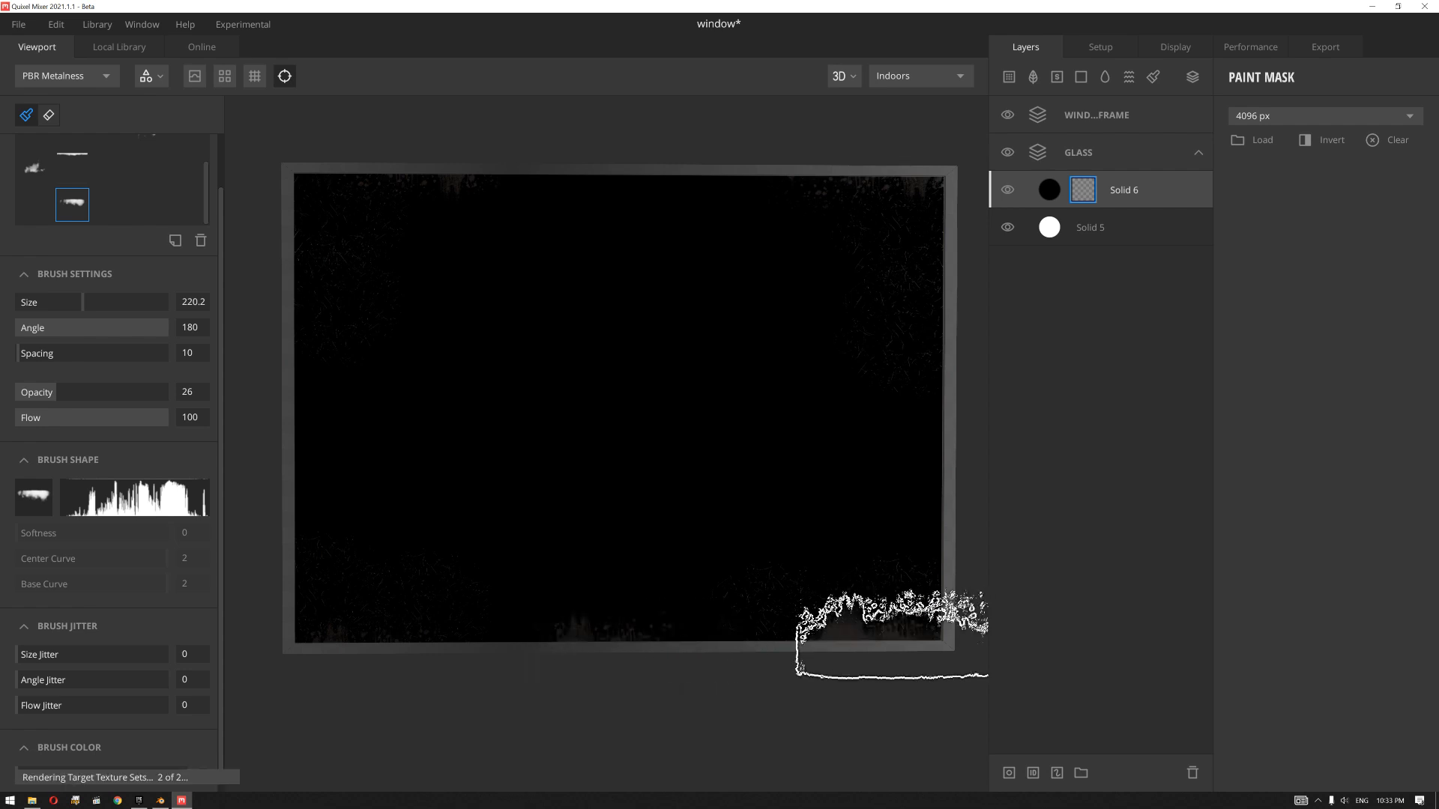
Step: Paint fine specks and dirt around all edges of the pane with the spatter and round speckled brushes at opacity 26
{"action": "left_click", "coordinate": [114, 171]}
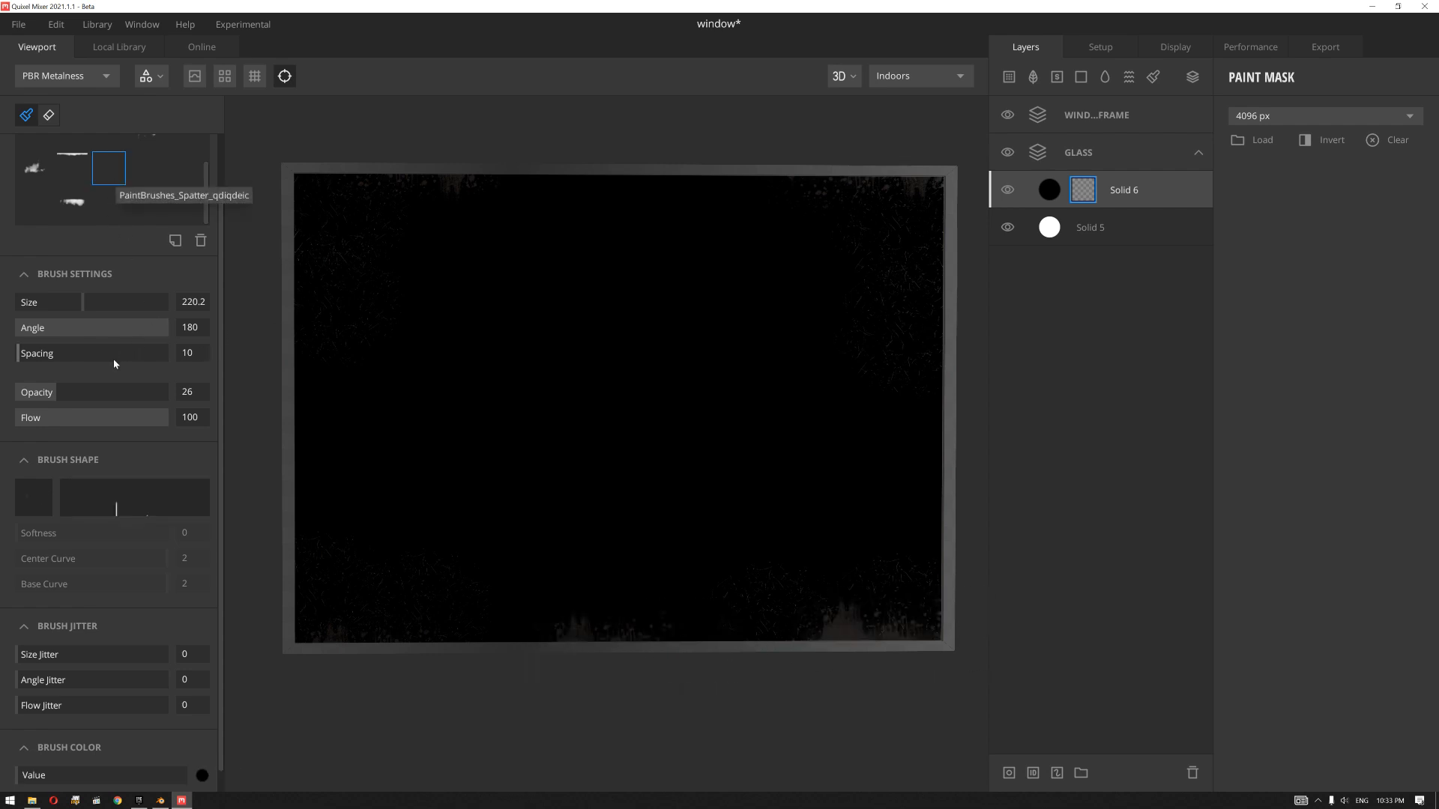
{"action": "left_click", "coordinate": [374, 634]}
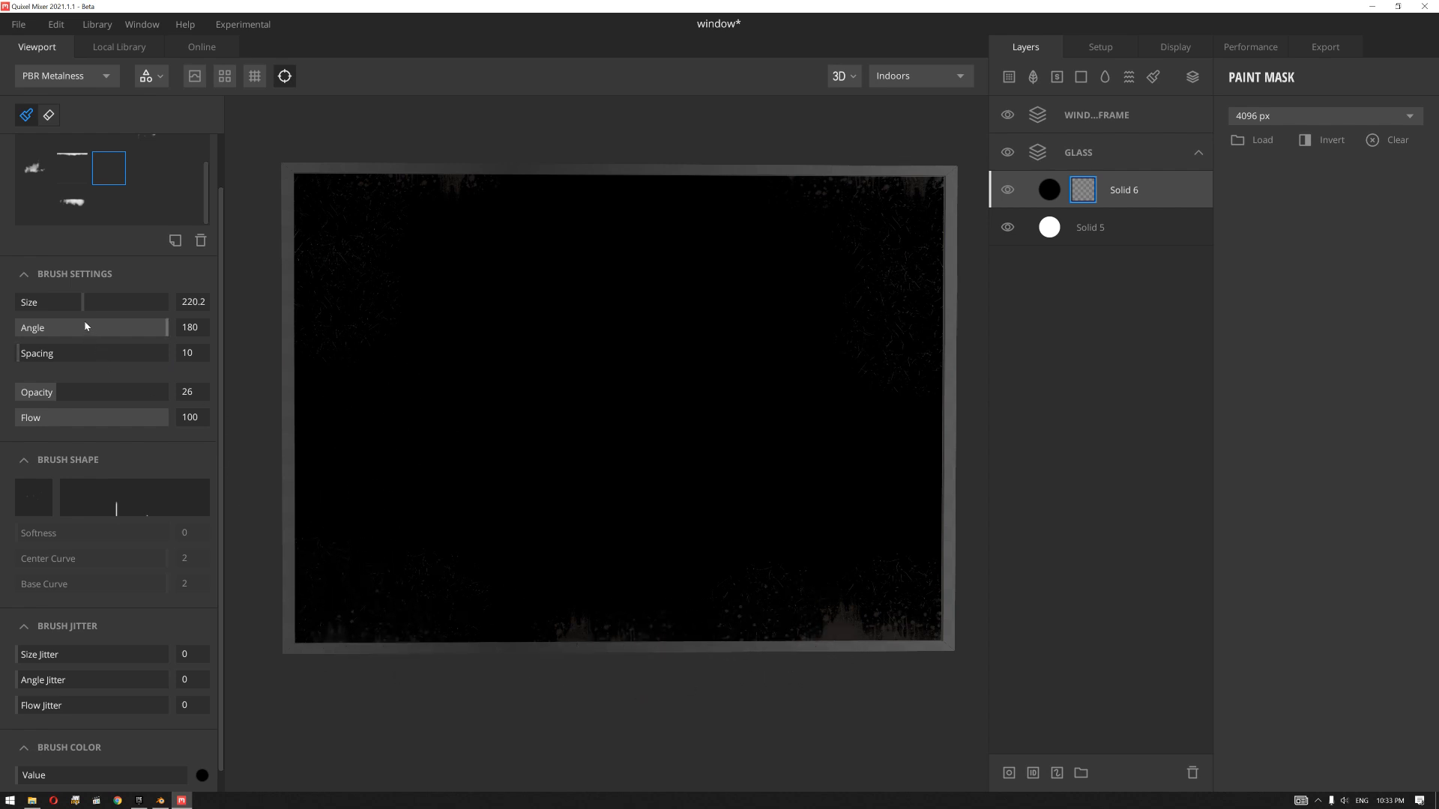
{"action": "left_click", "coordinate": [178, 166]}
{"action": "left_click", "coordinate": [151, 168]}
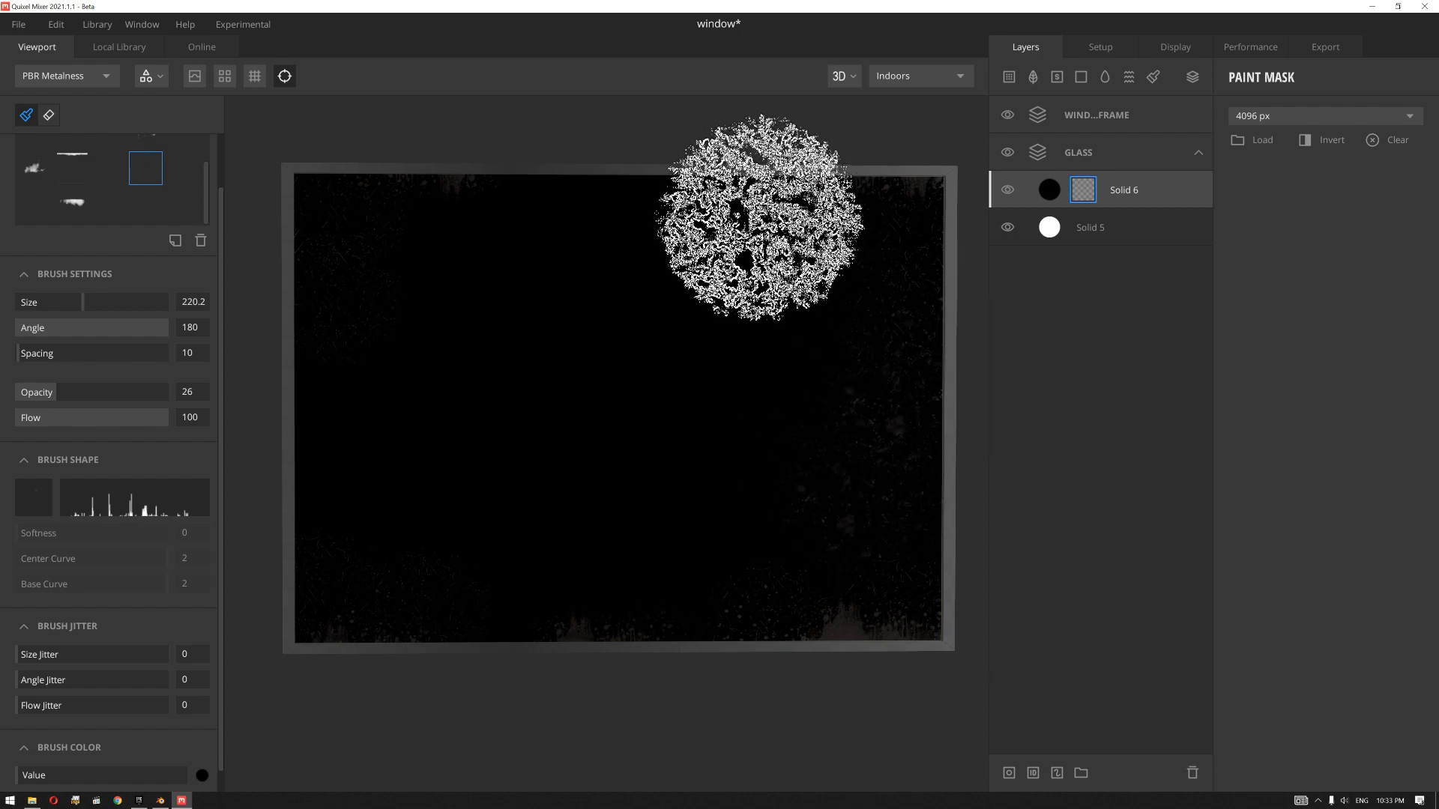
{"action": "left_click", "coordinate": [770, 193]}
{"action": "left_click", "coordinate": [430, 175]}
{"action": "left_click", "coordinate": [626, 199]}
{"action": "left_click", "coordinate": [328, 495]}
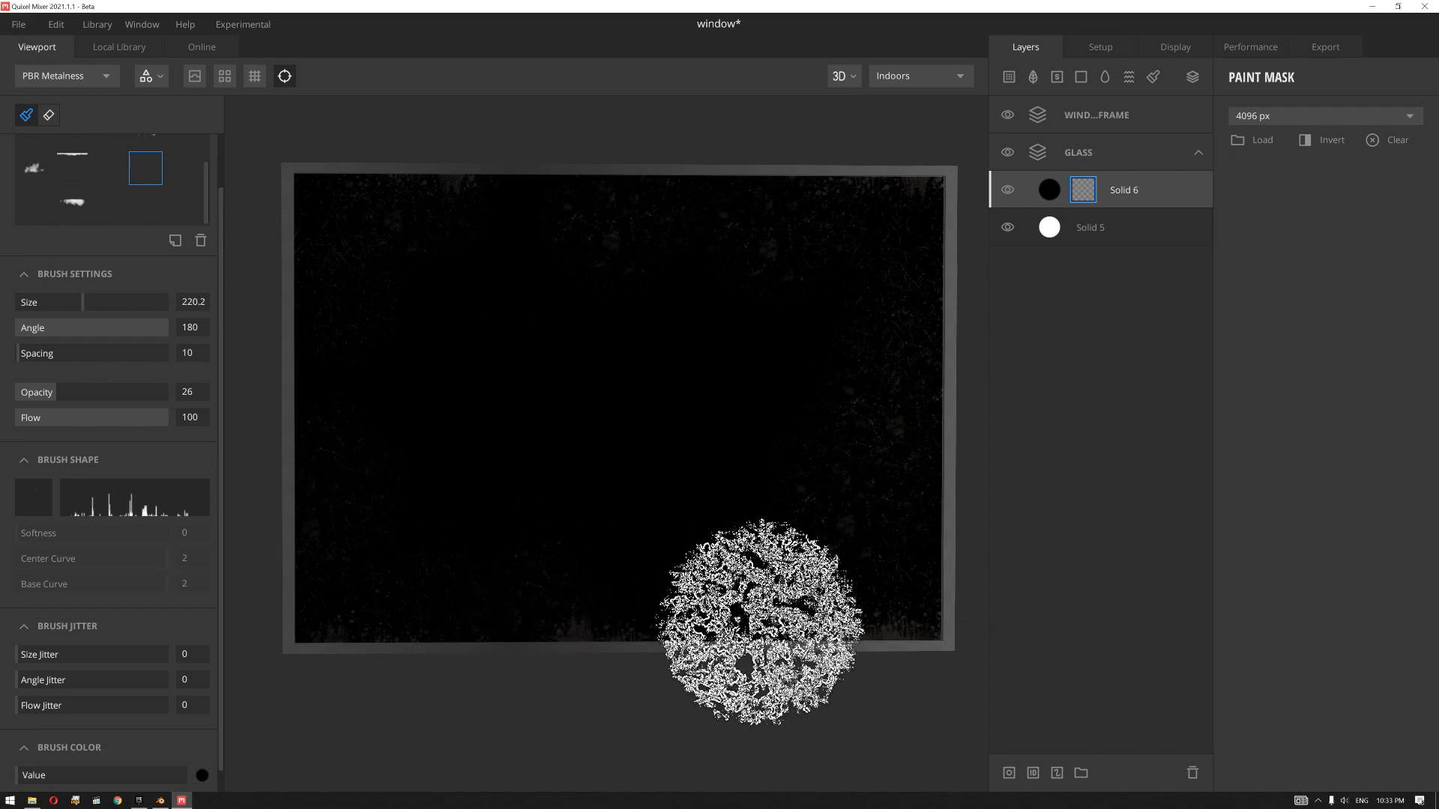
{"action": "mouse_move", "coordinate": [914, 482]}
{"action": "left_mouse_down", "text": "alt"}
{"action": "mouse_move", "coordinate": [770, 466]}
{"action": "mouse_move", "coordinate": [867, 492]}
{"action": "mouse_move", "coordinate": [850, 487]}
{"action": "mouse_move", "coordinate": [899, 457]}
{"action": "left_mouse_up", "text": "alt"}
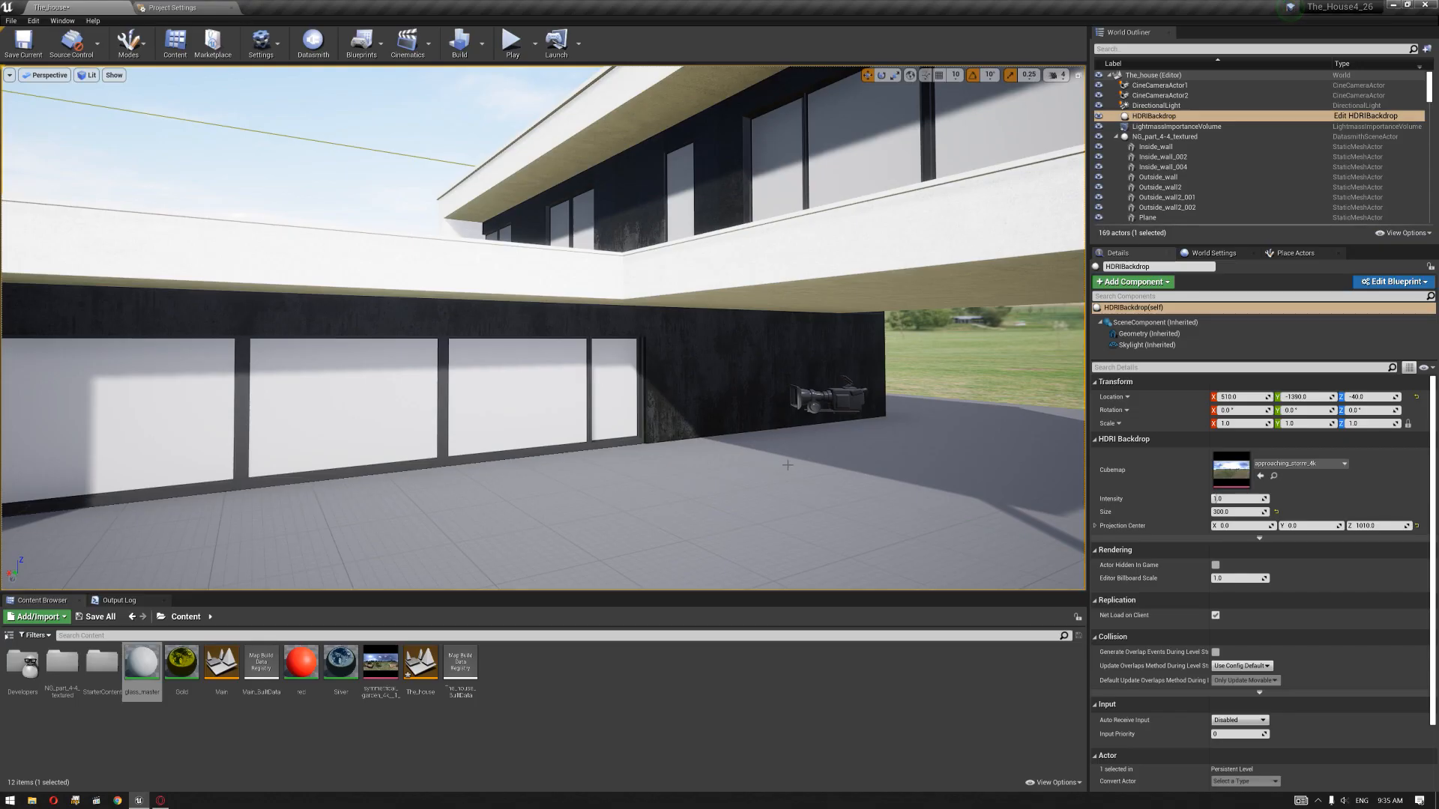
Step: Switch to the Unreal Engine house project and open the glass_master material in a docked, full-size editor
{"action": "mouse_move", "coordinate": [658, 467]}
{"action": "right_mouse_down"}
{"action": "mouse_move", "coordinate": [647, 458]}
{"action": "mouse_move", "coordinate": [664, 475]}
{"action": "mouse_move", "coordinate": [663, 456]}
{"action": "right_mouse_up"}
{"action": "key", "text": "s"}
{"action": "key", "text": "s"}
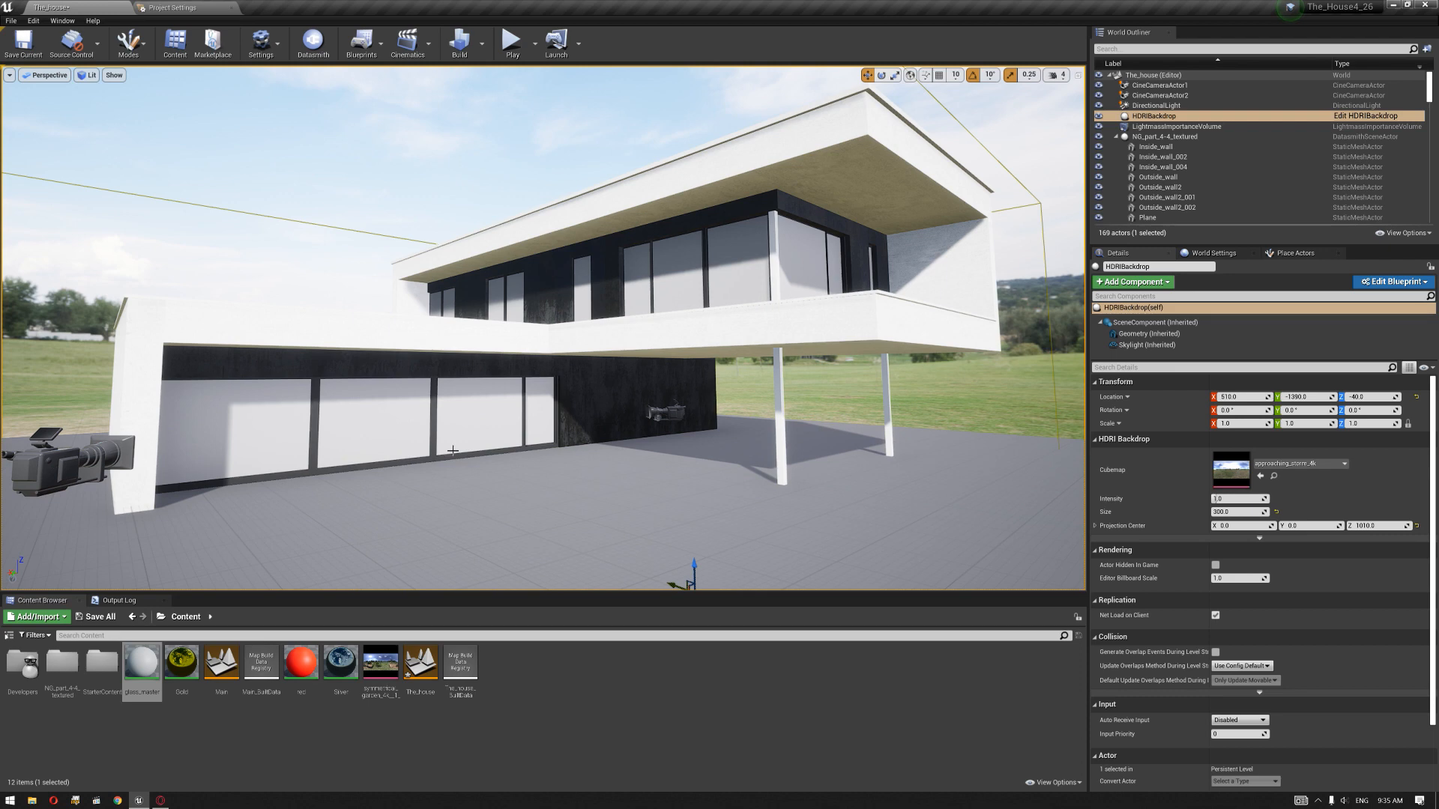
{"action": "key", "text": "w"}
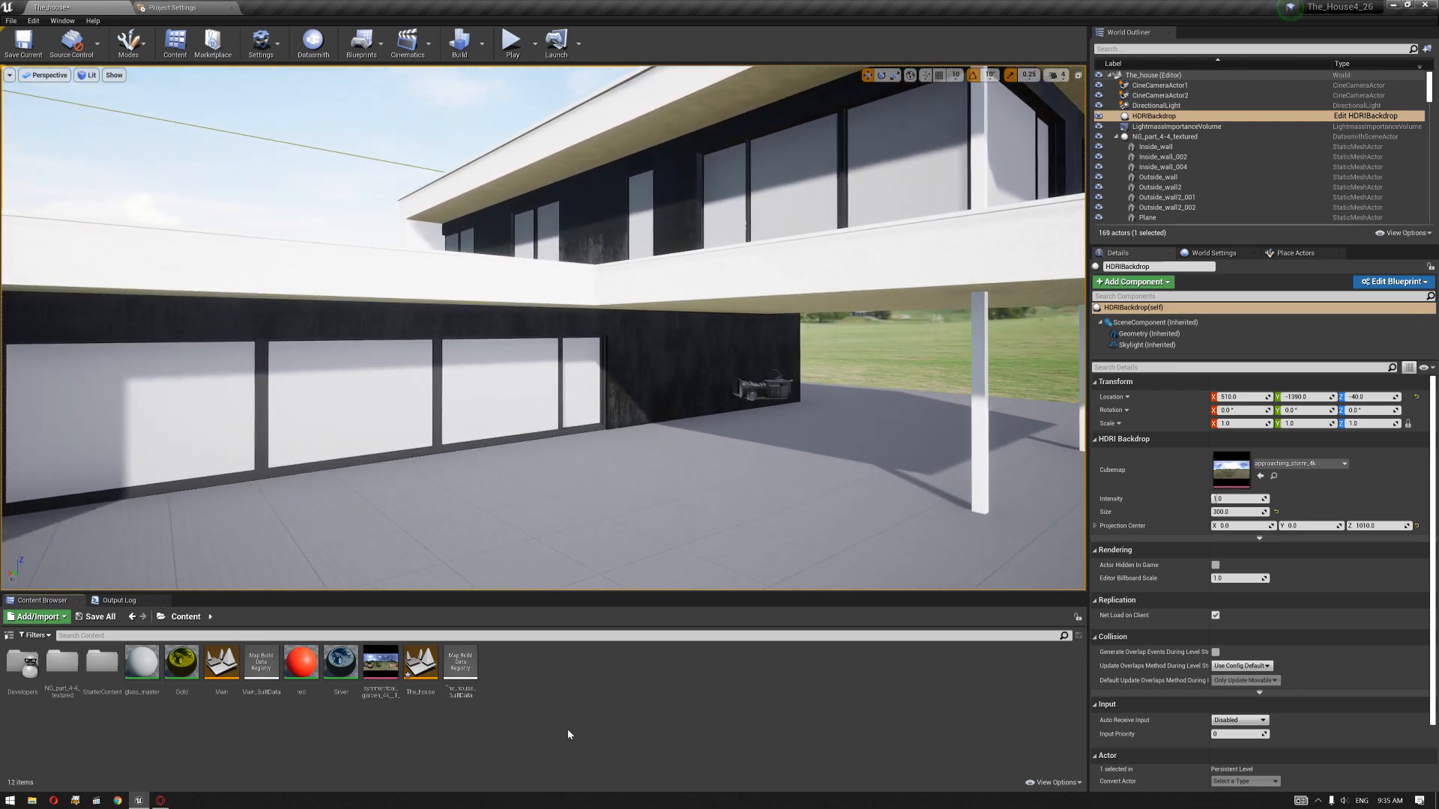
{"action": "double_click", "coordinate": [154, 664]}
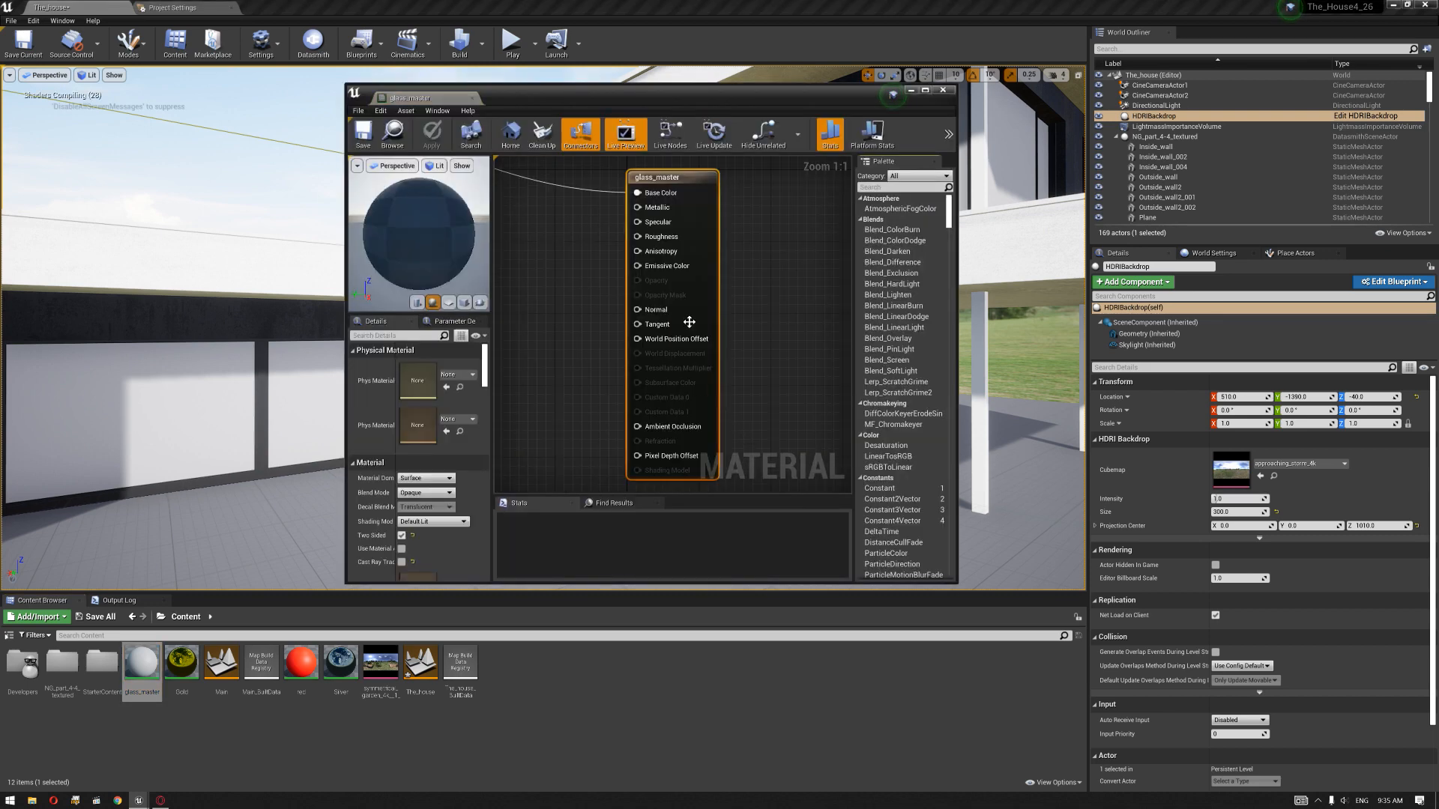
{"action": "left_click_drag", "start_coordinate": [452, 99], "coordinate": [346, 8]}
{"action": "scroll", "coordinate": [520, 318], "scroll_direction": "down", "scroll_amount": 4}
{"action": "right_click_drag", "start_coordinate": [520, 318], "coordinate": [642, 369]}
{"action": "scroll", "coordinate": [644, 297], "scroll_direction": "up", "scroll_amount": 4}
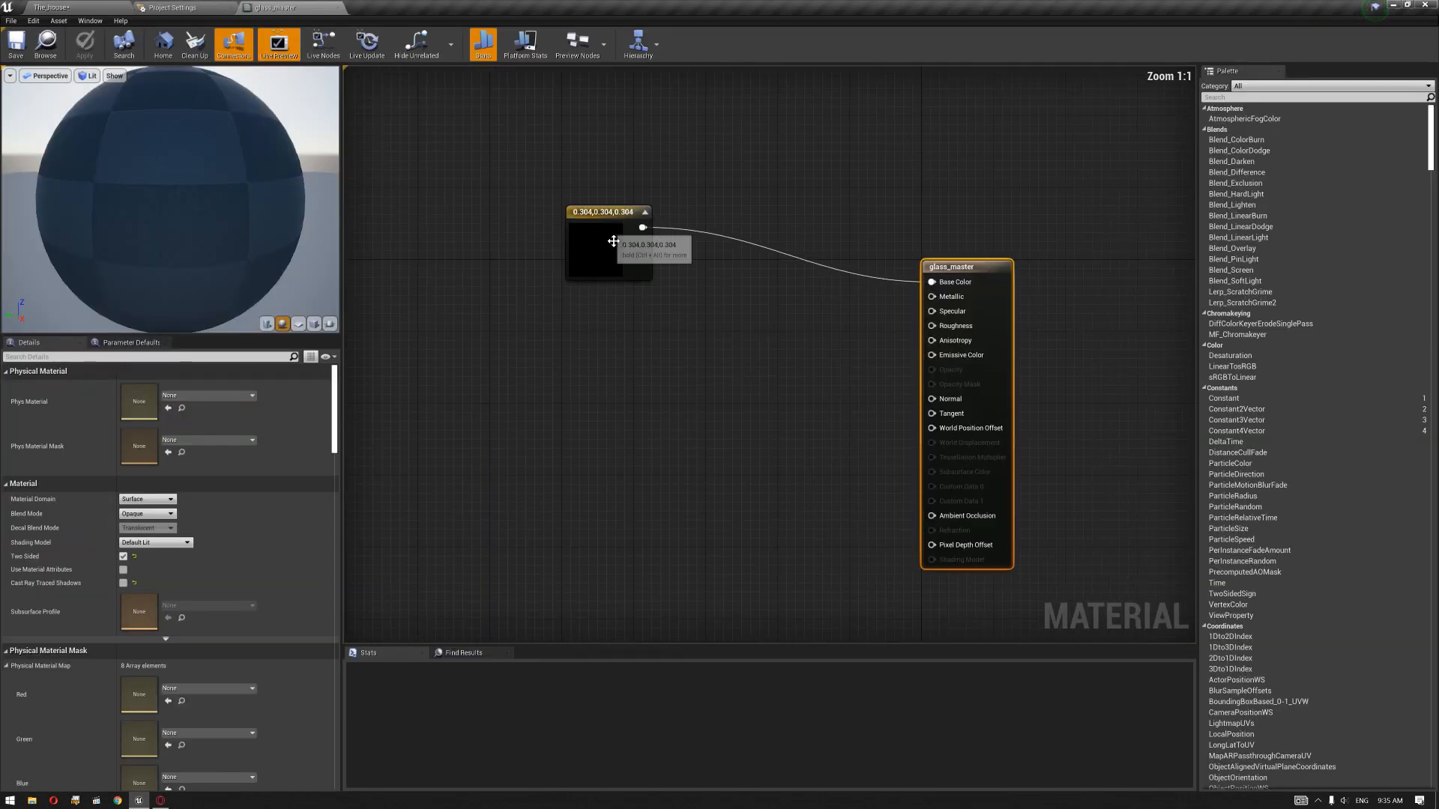
Step: Convert the constant colour node feeding Base Color into a parameter named Glass Color
{"action": "right_click", "coordinate": [604, 237]}
{"action": "left_click", "coordinate": [651, 284]}
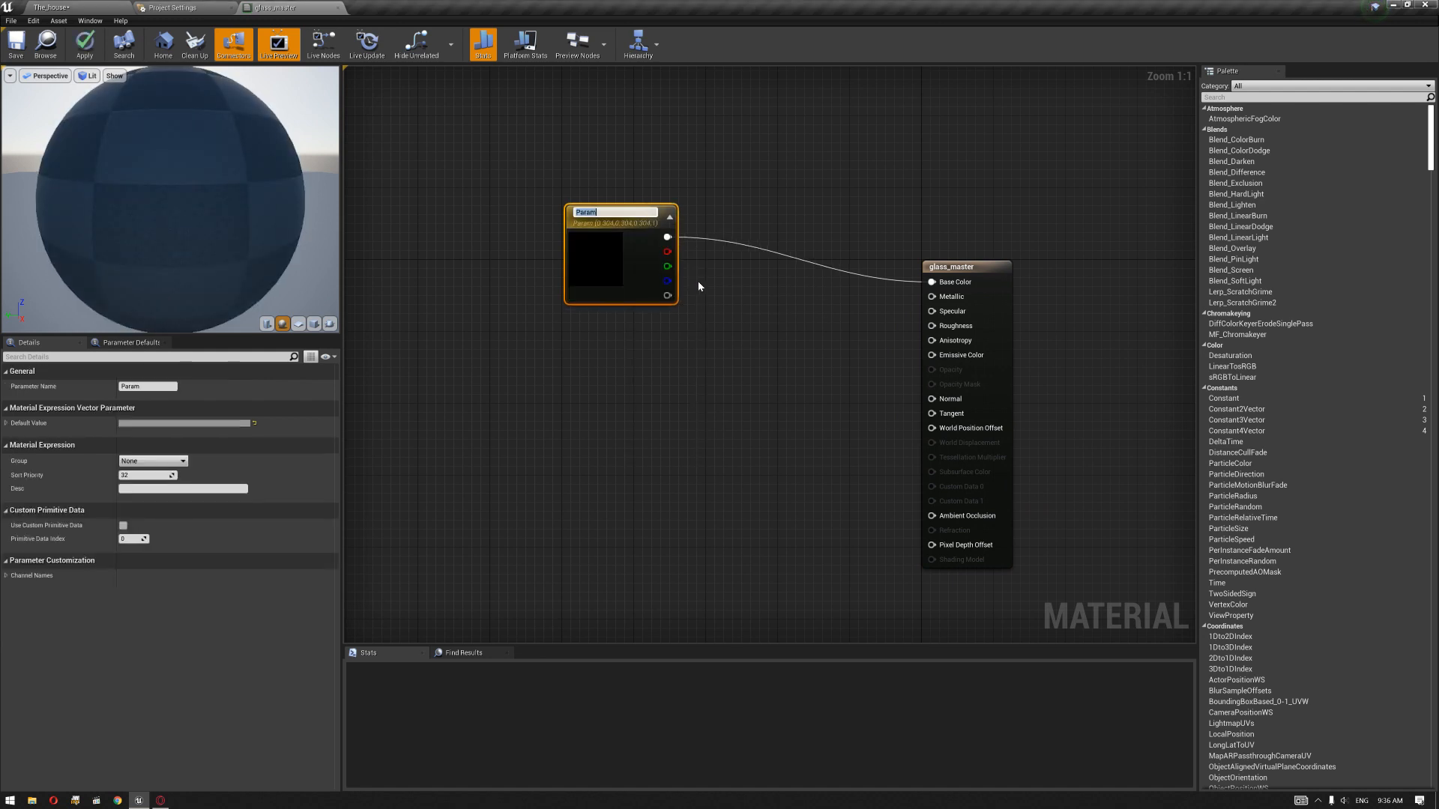
{"action": "type", "text": "Glass Col"}
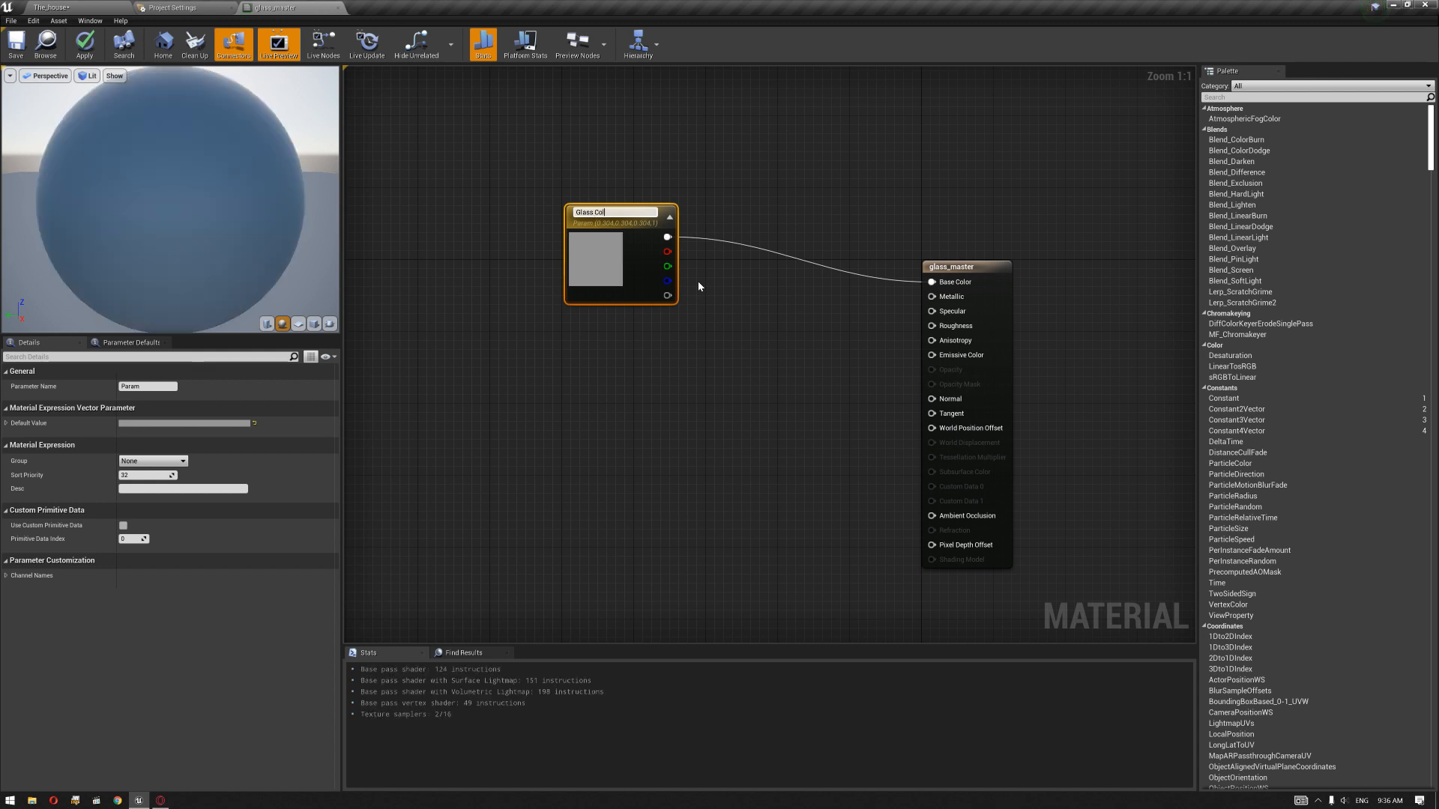
{"action": "type", "text": "or"}
{"action": "key", "text": "Return"}
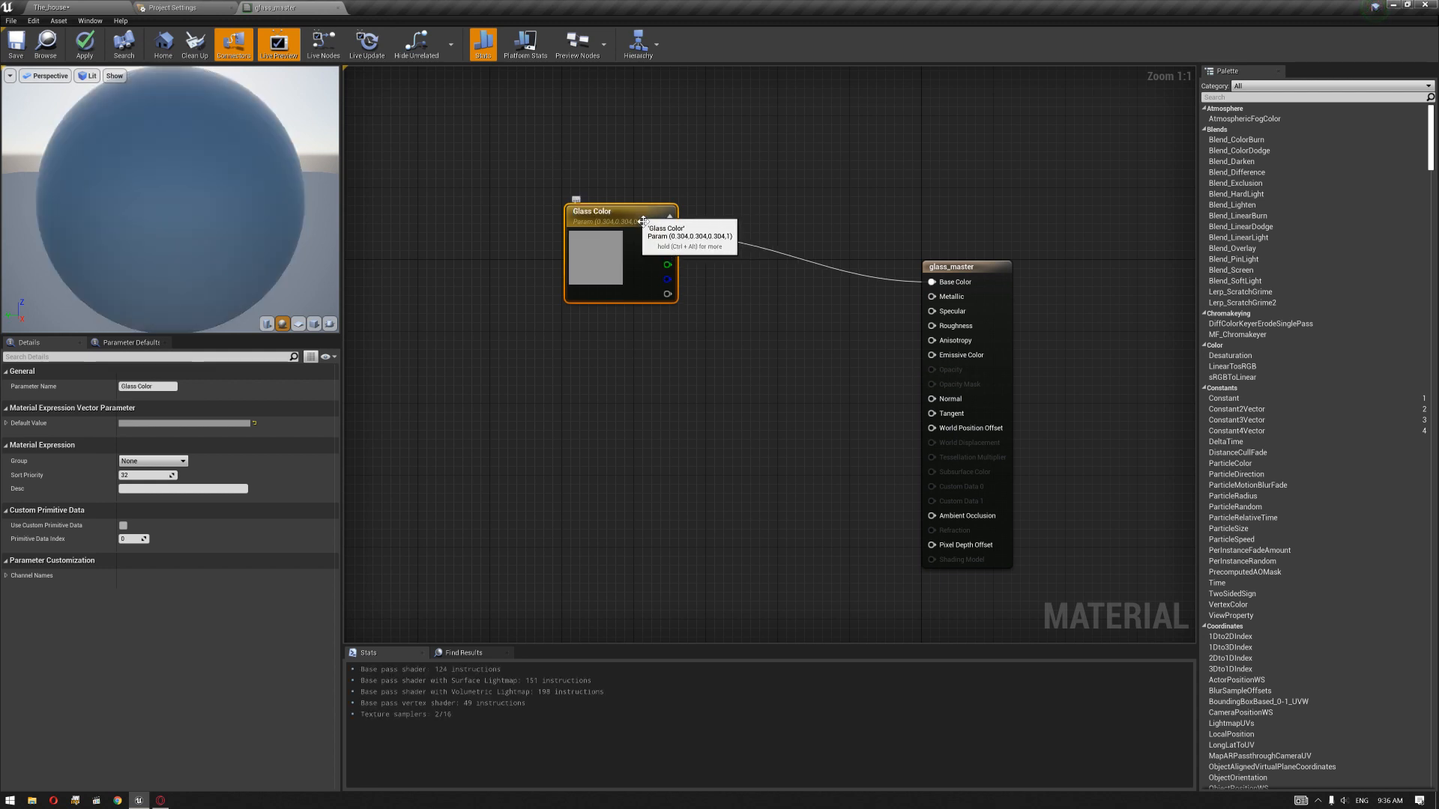
Step: Add a scalar parameter named Metal, connect it to Metallic, and set its slider maximum to 1.0 and default value to 0.9
{"action": "left_click_drag", "start_coordinate": [622, 214], "coordinate": [737, 135]}
{"action": "left_click", "coordinate": [624, 335]}
{"action": "left_click", "coordinate": [633, 321]}
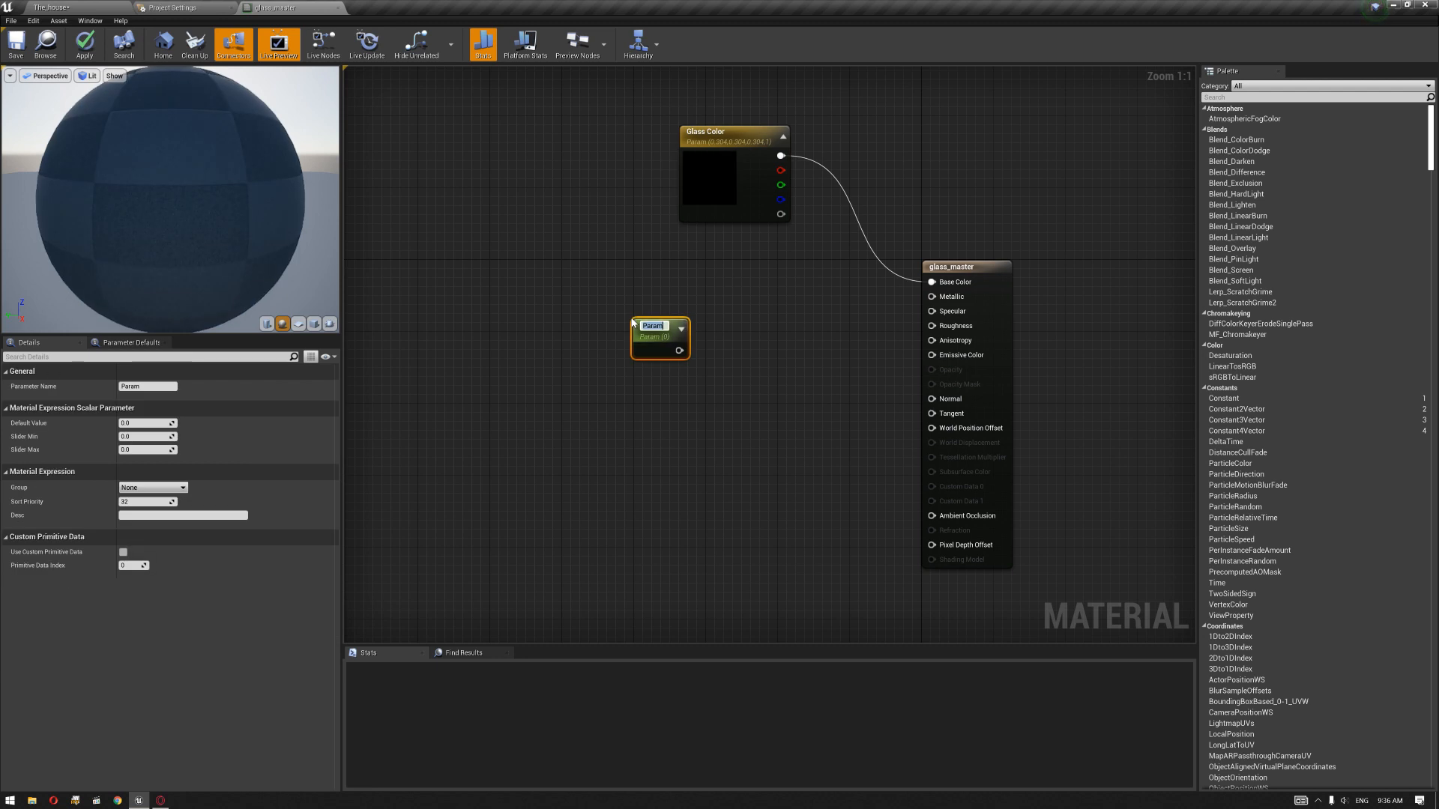
{"action": "type", "text": "Metal"}
{"action": "key", "text": "Return"}
{"action": "left_click_drag", "start_coordinate": [679, 350], "coordinate": [699, 291]}
{"action": "left_click", "coordinate": [152, 450]}
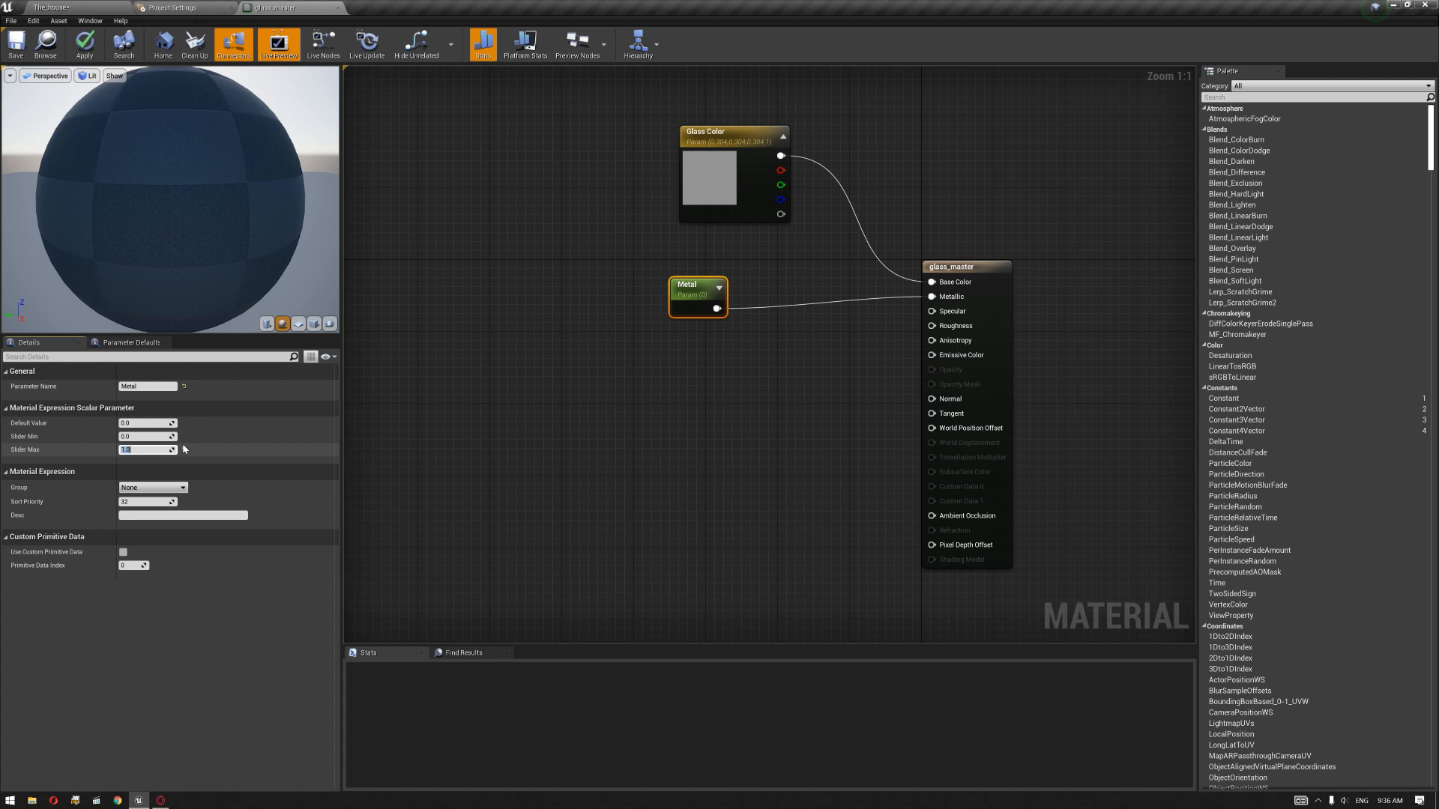
{"action": "left_click", "coordinate": [152, 423]}
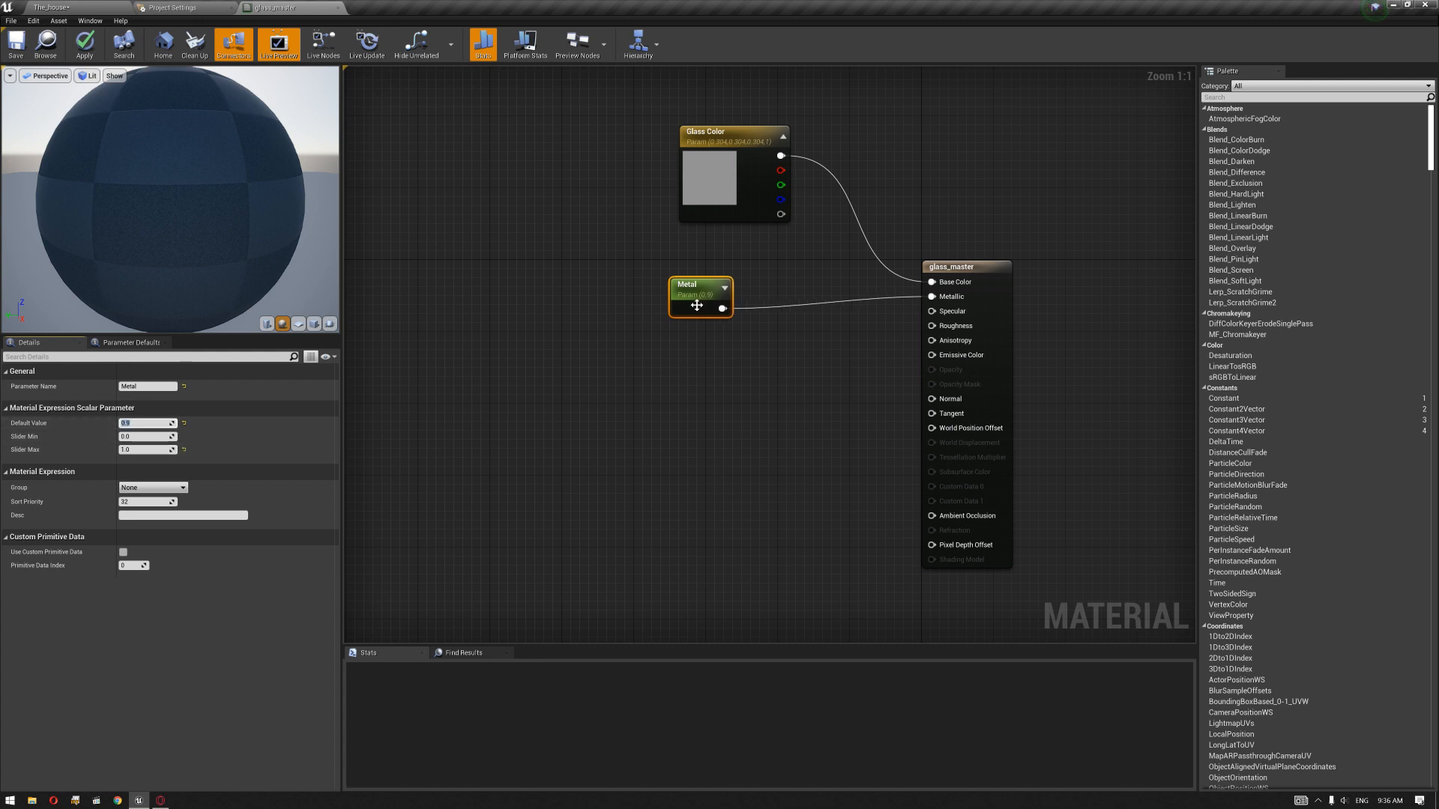
Step: Duplicate the Metal parameter as Specular, connect it to the Specular input and set its default value to 0.5
{"action": "left_click_drag", "start_coordinate": [697, 305], "coordinate": [652, 260]}
{"action": "key", "text": "ctrl+w"}
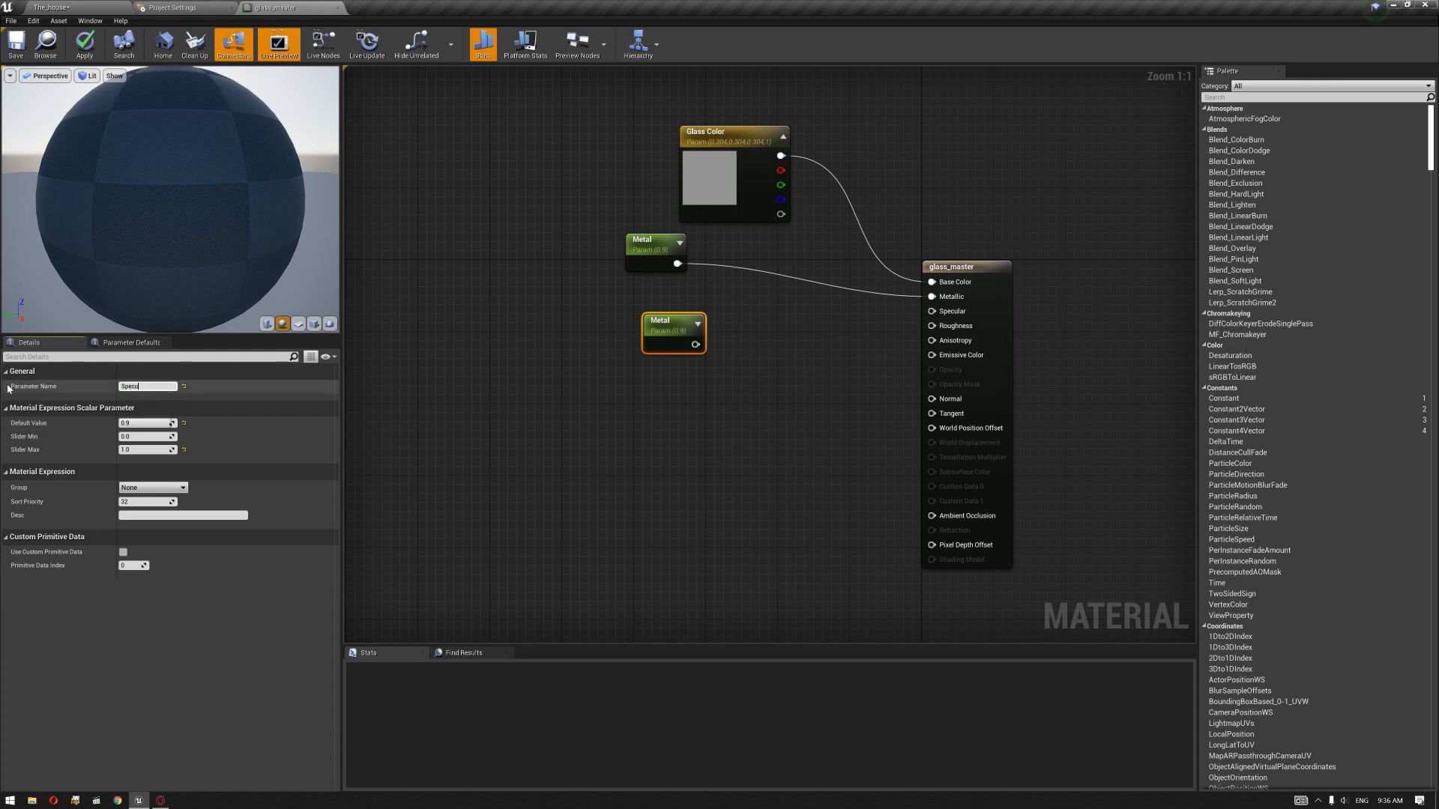
{"action": "key", "text": "BackSpace"}
{"action": "key", "text": "BackSpace"}
{"action": "type", "text": "la"}
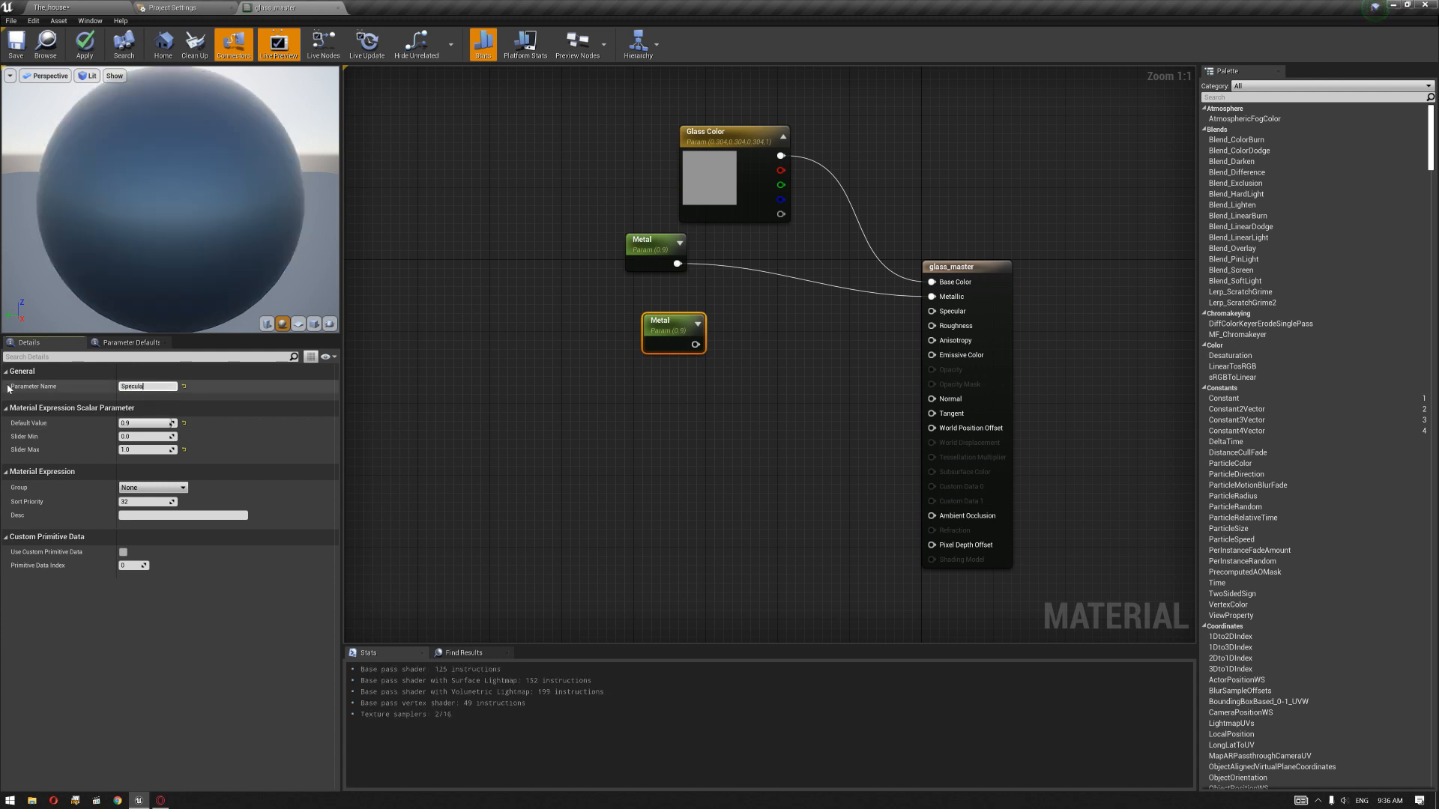
{"action": "type", "text": "r"}
{"action": "key", "text": "Return"}
{"action": "left_click_drag", "start_coordinate": [696, 344], "coordinate": [932, 311]}
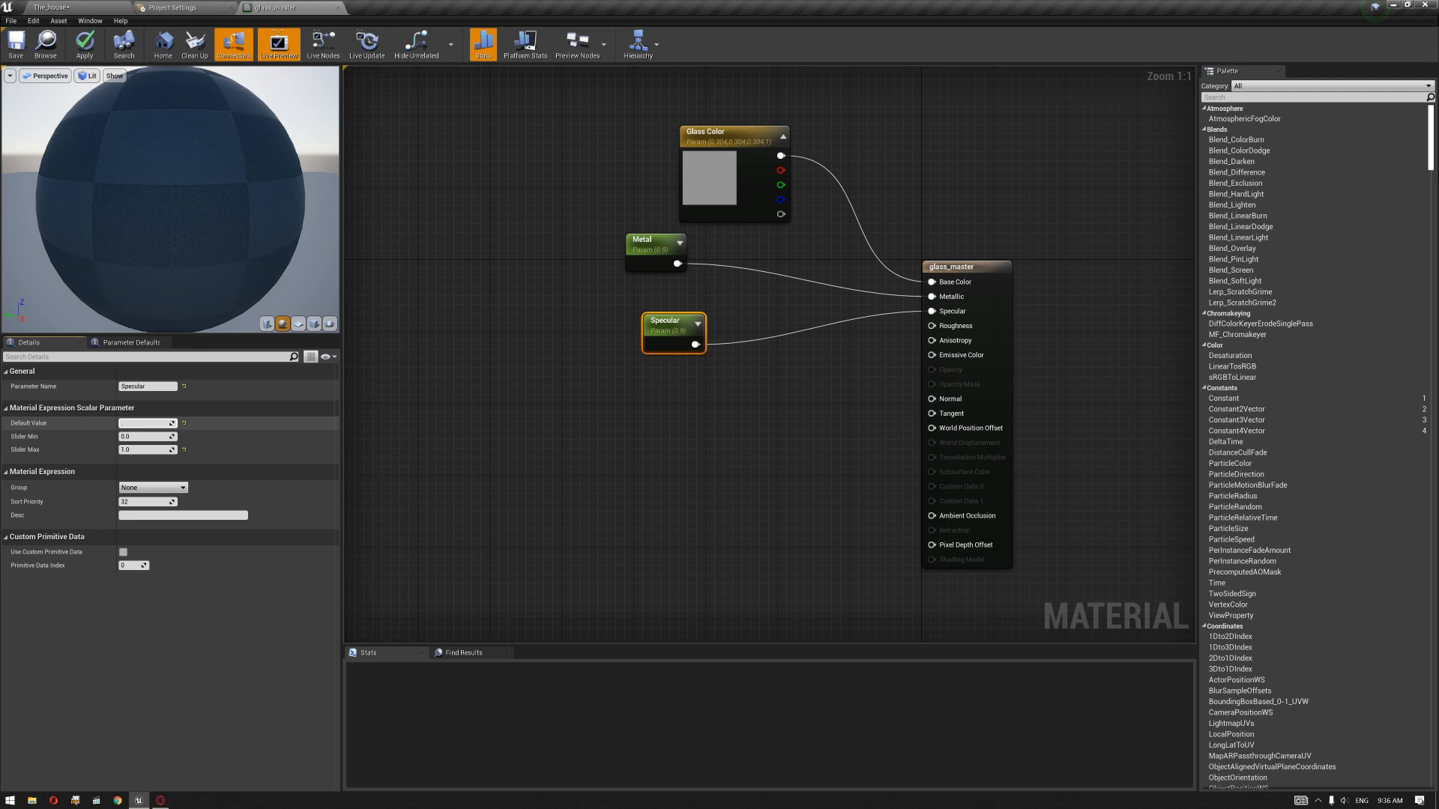
{"action": "left_click_drag", "start_coordinate": [653, 344], "coordinate": [644, 315]}
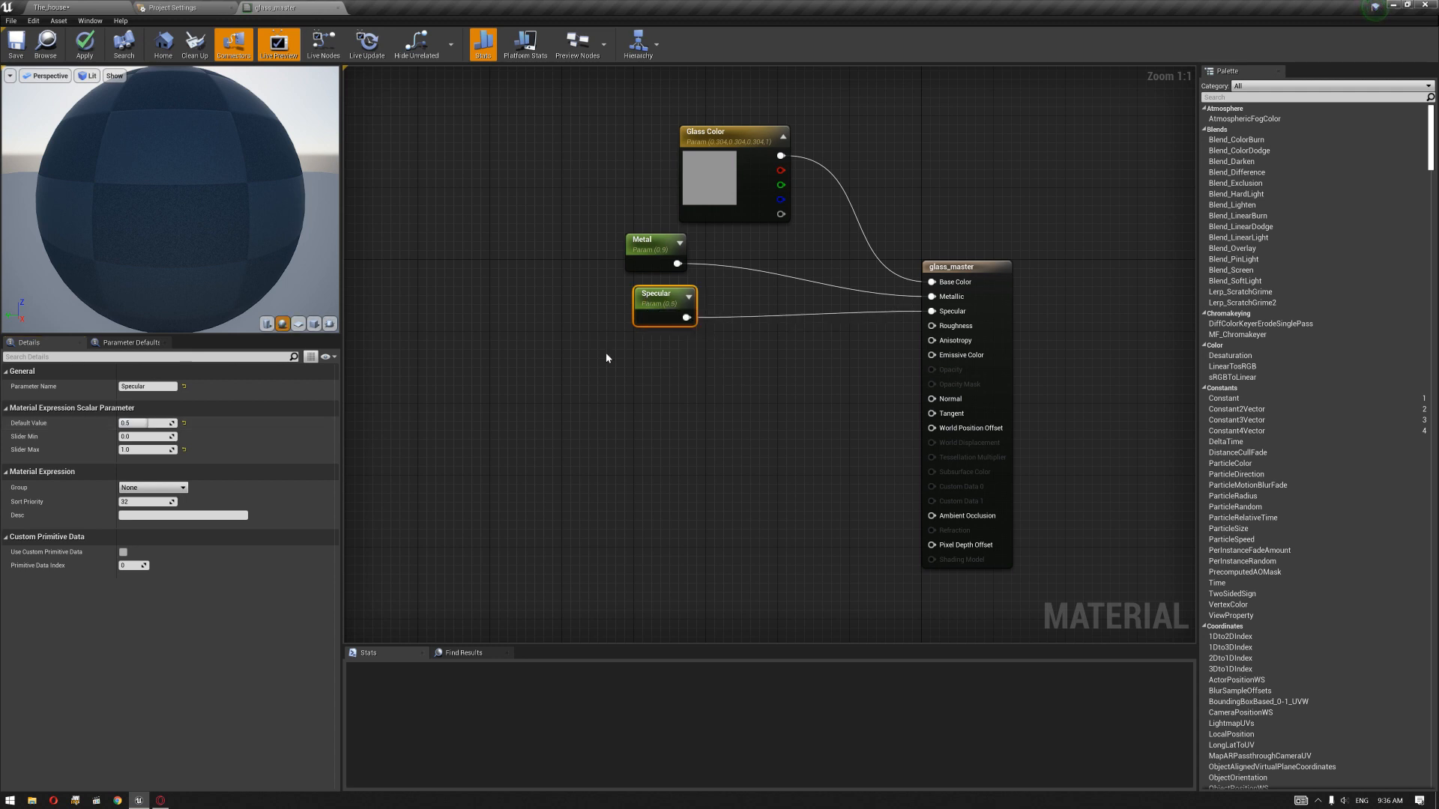
Step: Duplicate the Specular parameter as Roughness, connect it to the Roughness input and set its default value to 0.02
{"action": "key", "text": "ctrl+w"}
{"action": "left_click_drag", "start_coordinate": [659, 384], "coordinate": [931, 326]}
{"action": "left_click_drag", "start_coordinate": [153, 388], "coordinate": [8, 389]}
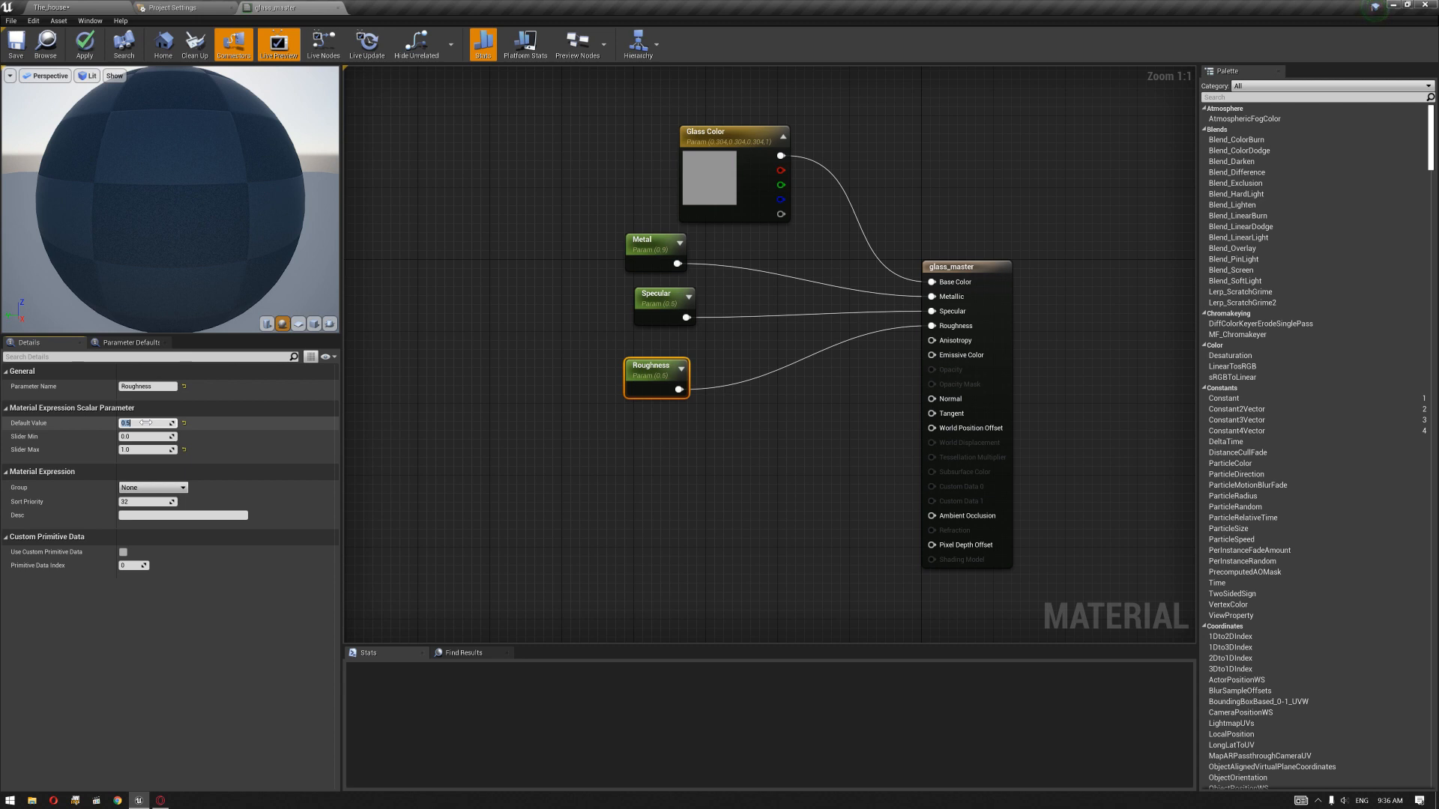
{"action": "type", "text": "02"}
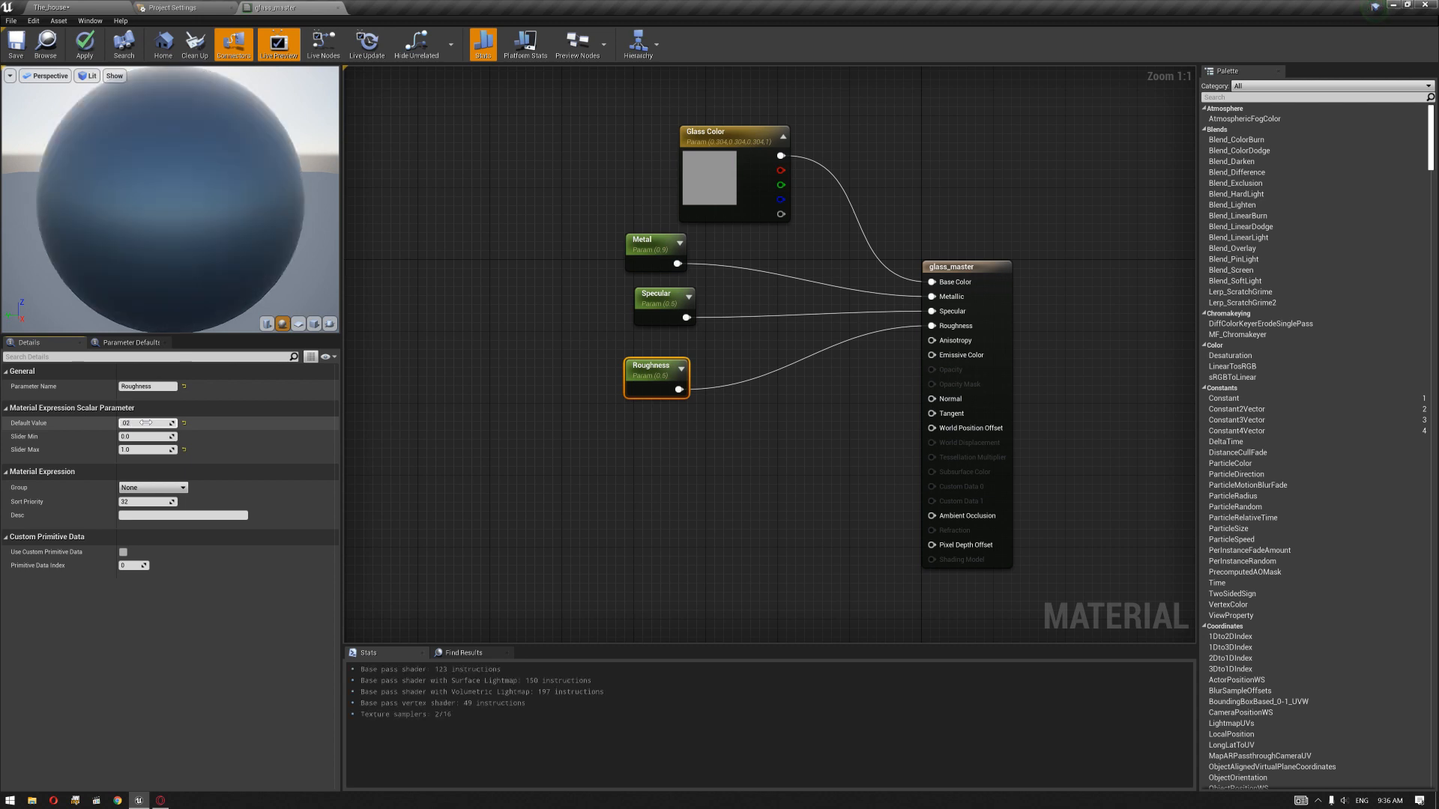
{"action": "left_click", "coordinate": [475, 244]}
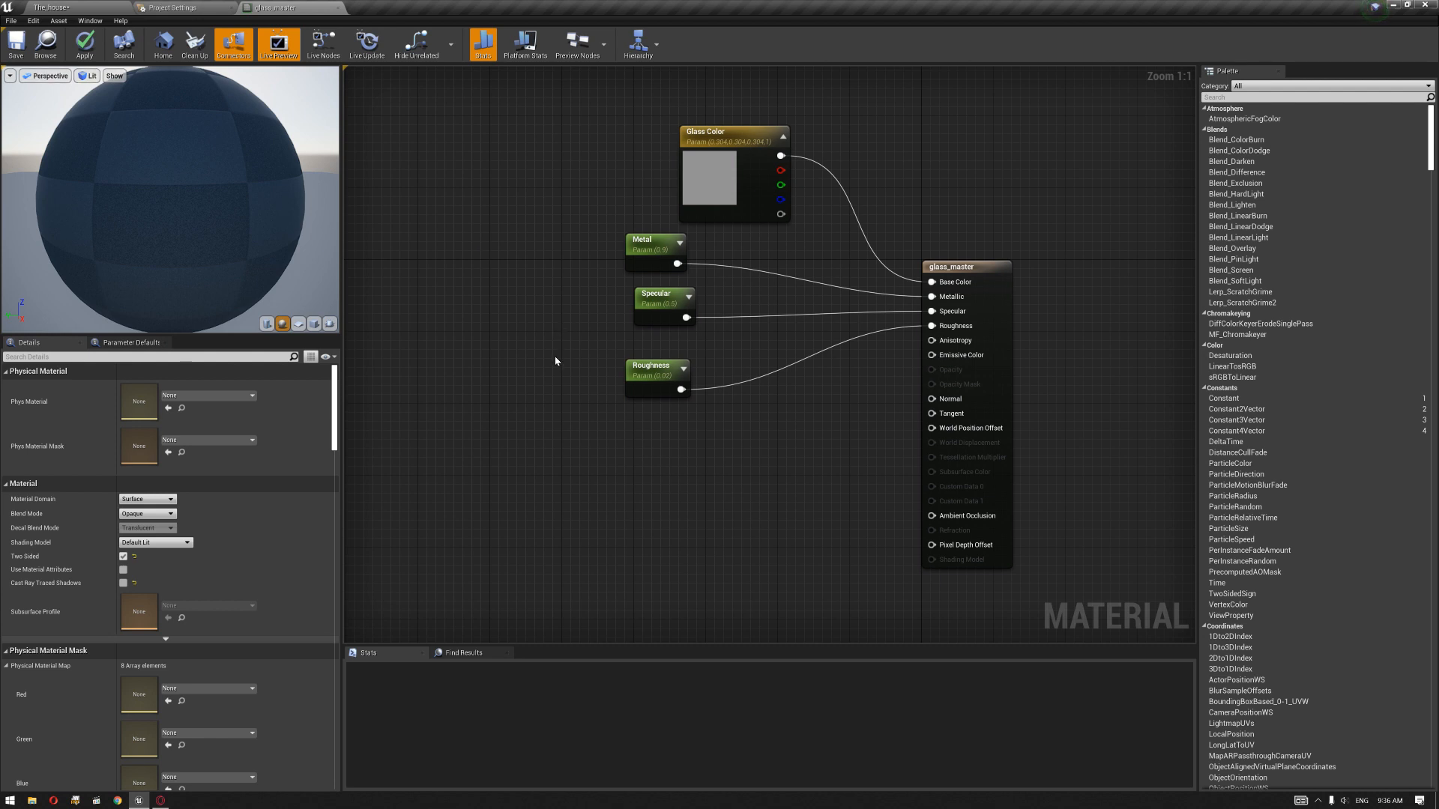
{"action": "left_click_drag", "start_coordinate": [970, 290], "coordinate": [997, 280]}
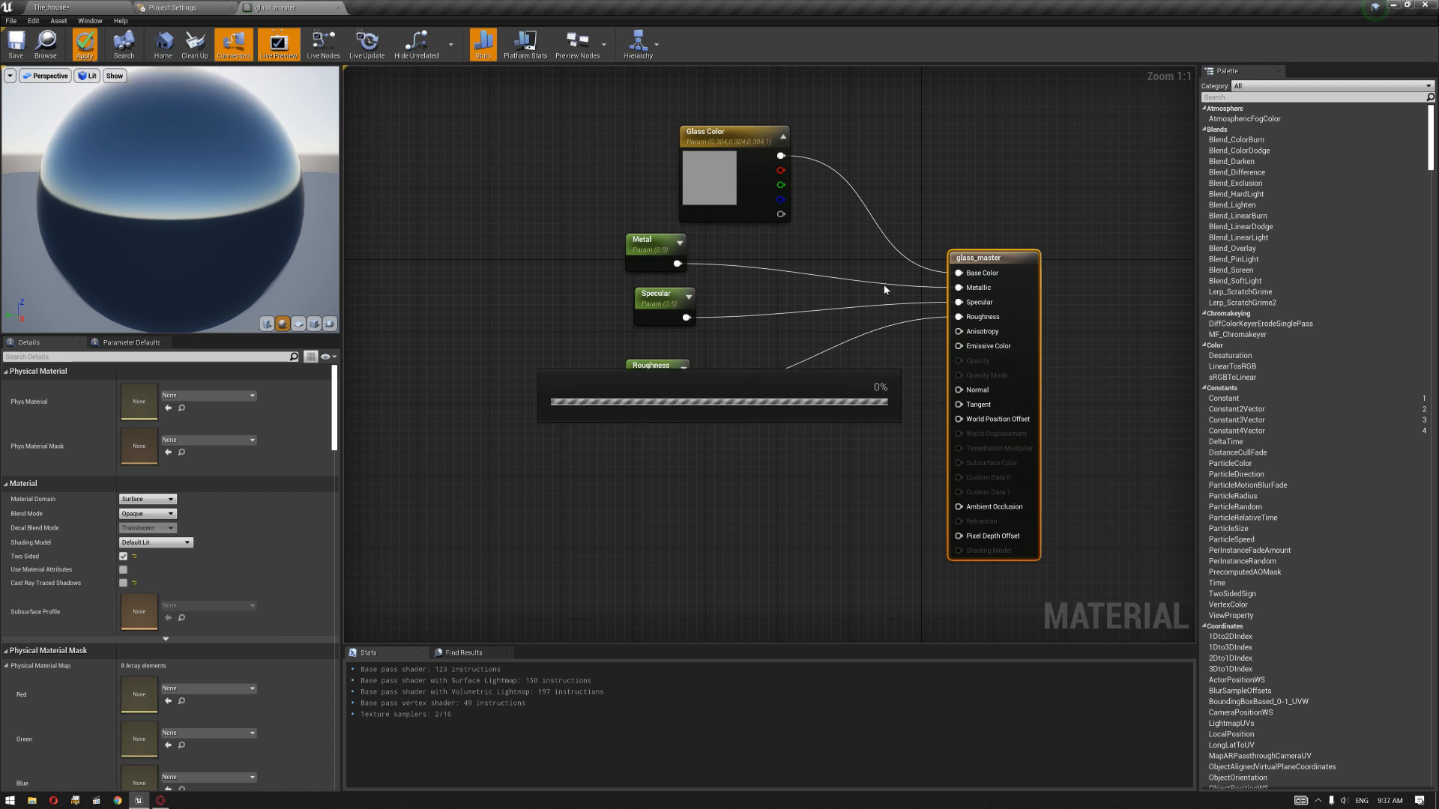
Step: Return to The_house level and place a basic sphere on the terrace in front of the large ground-floor windows
{"action": "left_click", "coordinate": [72, 5]}
{"action": "right_click_drag", "start_coordinate": [634, 381], "coordinate": [605, 395]}
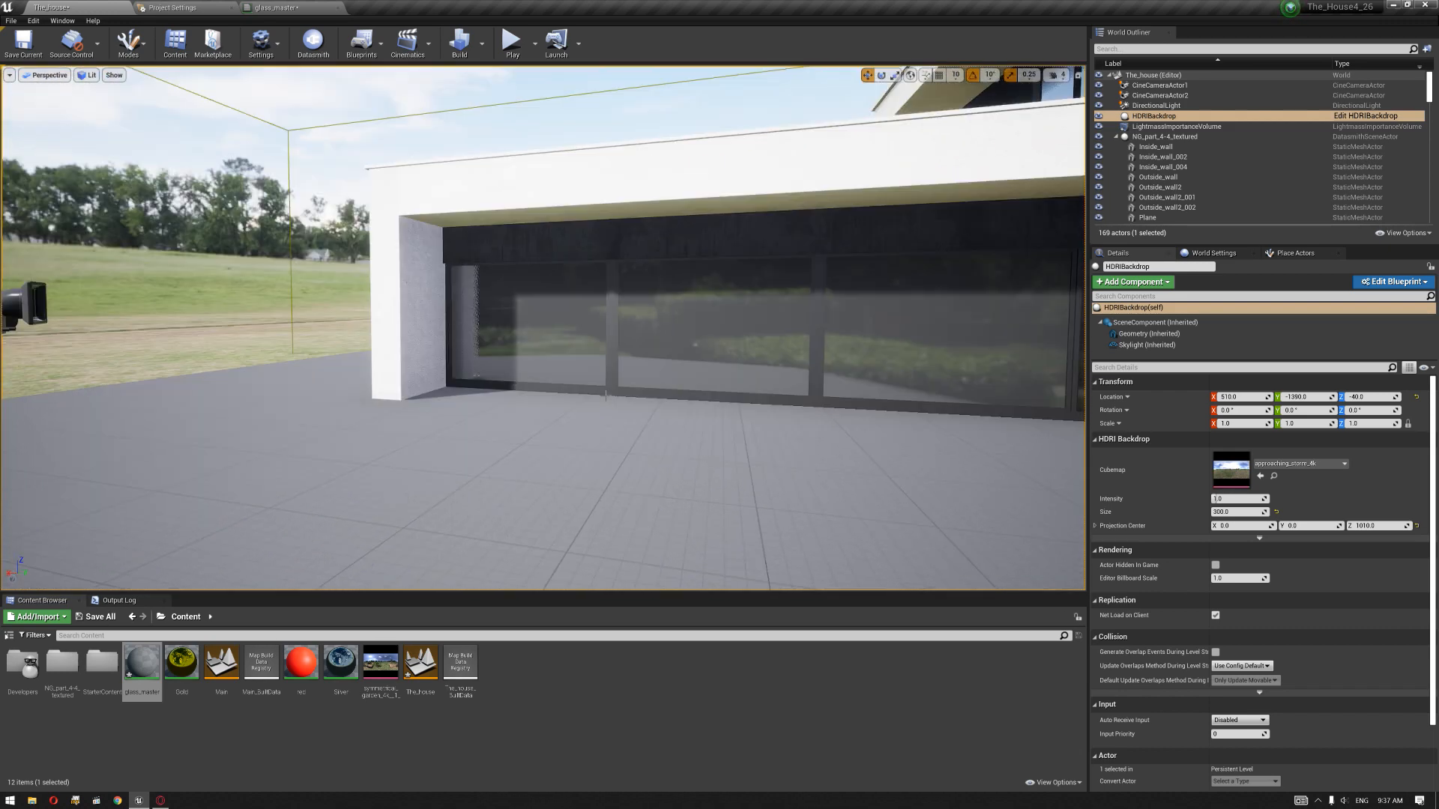
{"action": "right_click_drag", "start_coordinate": [714, 424], "coordinate": [565, 472]}
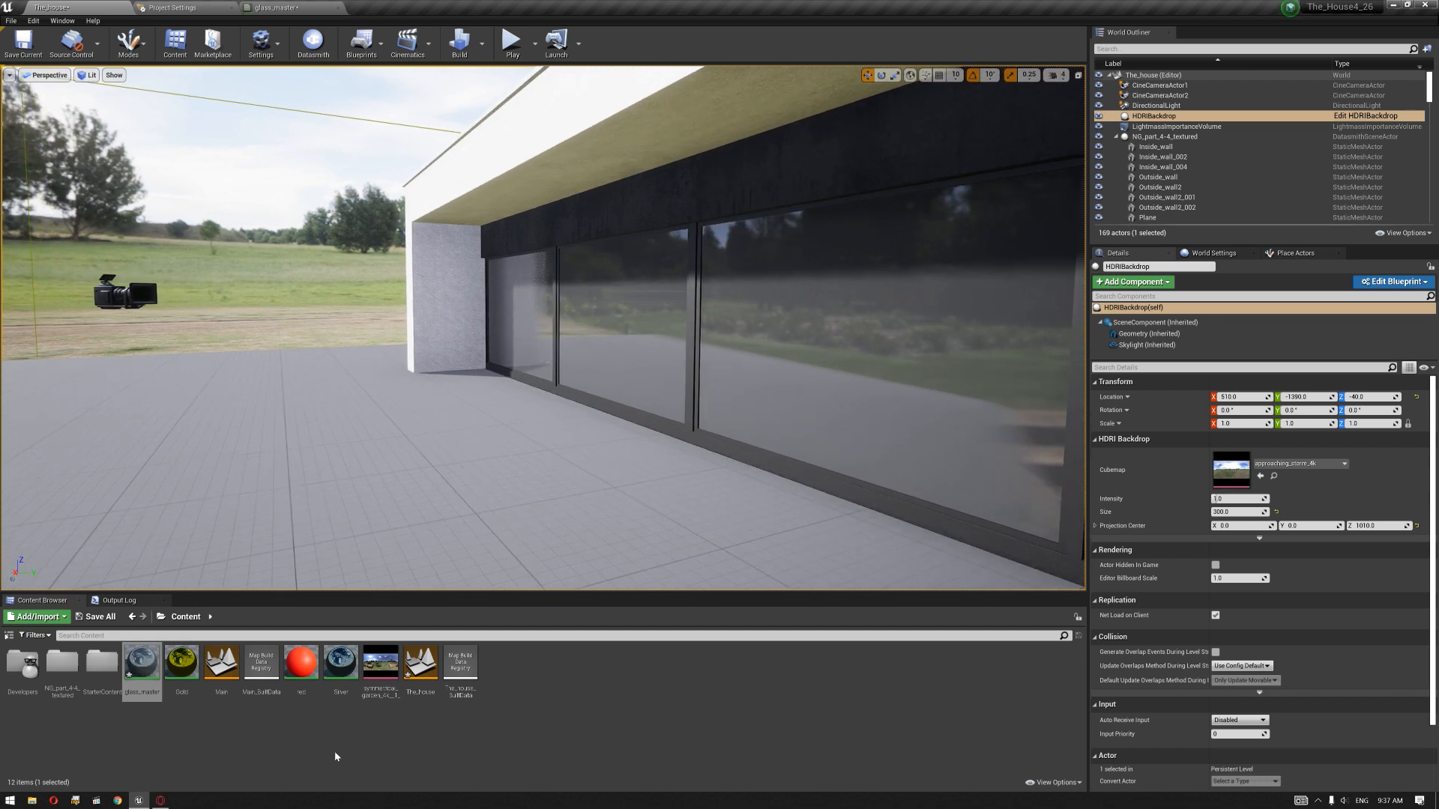
{"action": "left_click", "coordinate": [1301, 255]}
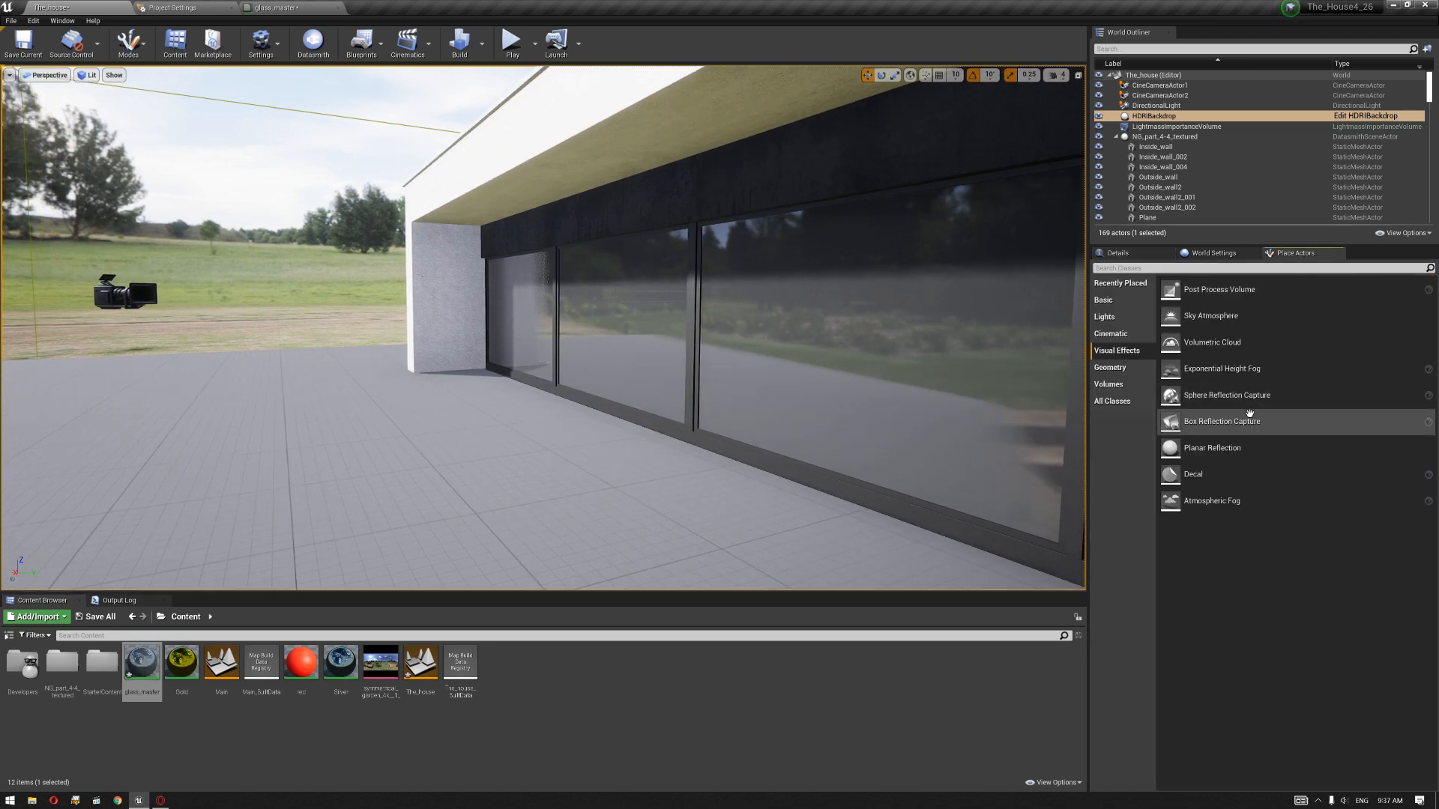
{"action": "left_click", "coordinate": [1103, 299]}
{"action": "left_click_drag", "start_coordinate": [1222, 466], "coordinate": [629, 537]}
{"action": "key", "text": "End"}
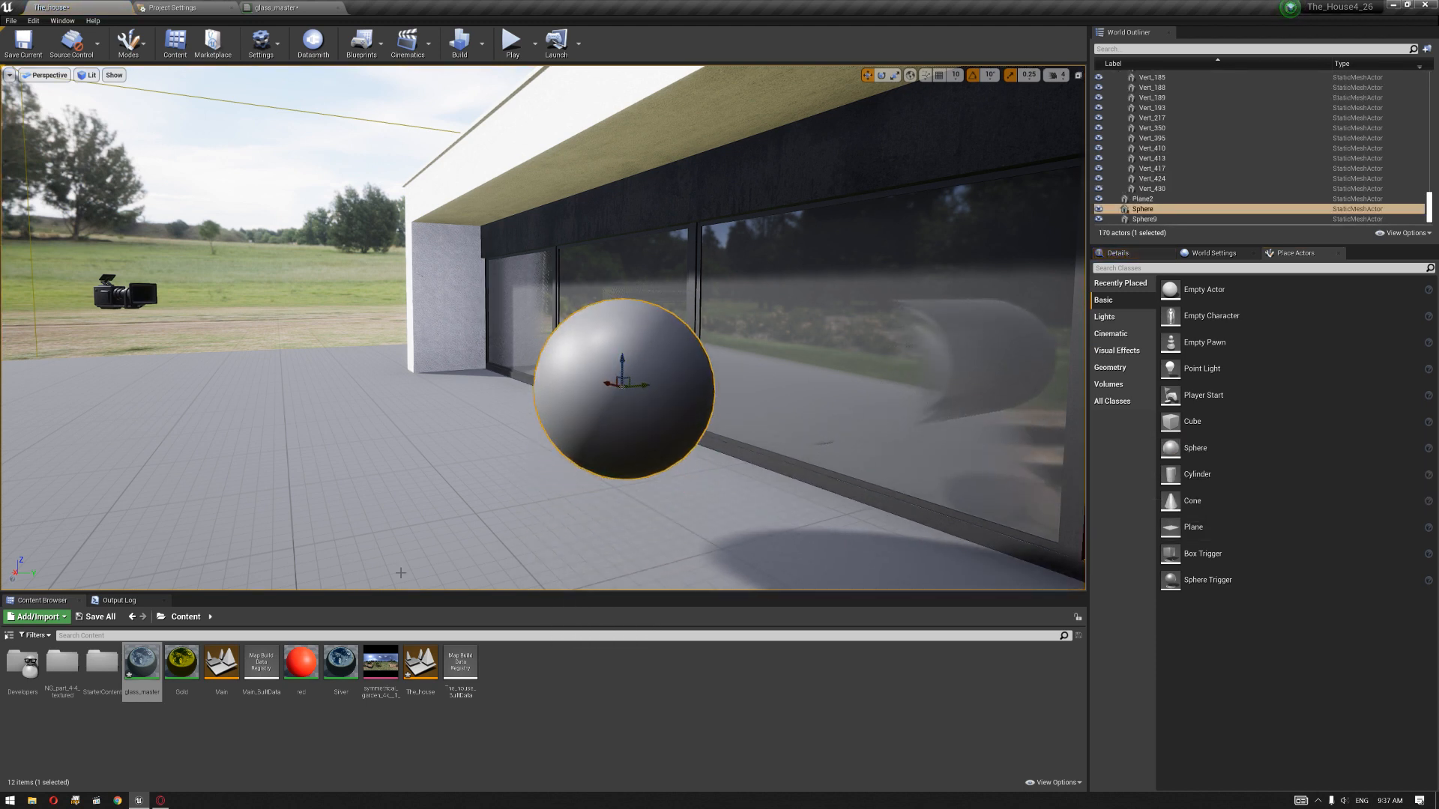
{"action": "left_click", "coordinate": [323, 740]}
Step: Apply the red material to the sphere and duplicate the sphere alongside the windows
{"action": "left_click_drag", "start_coordinate": [301, 662], "coordinate": [622, 409]}
{"action": "left_click_drag", "start_coordinate": [559, 452], "coordinate": [779, 452], "text": "alt"}
{"action": "left_click_drag", "start_coordinate": [514, 358], "coordinate": [251, 354], "text": "alt"}
{"action": "right_click_drag", "start_coordinate": [527, 427], "coordinate": [644, 431]}
{"action": "key", "text": "s"}
{"action": "key", "text": "a"}
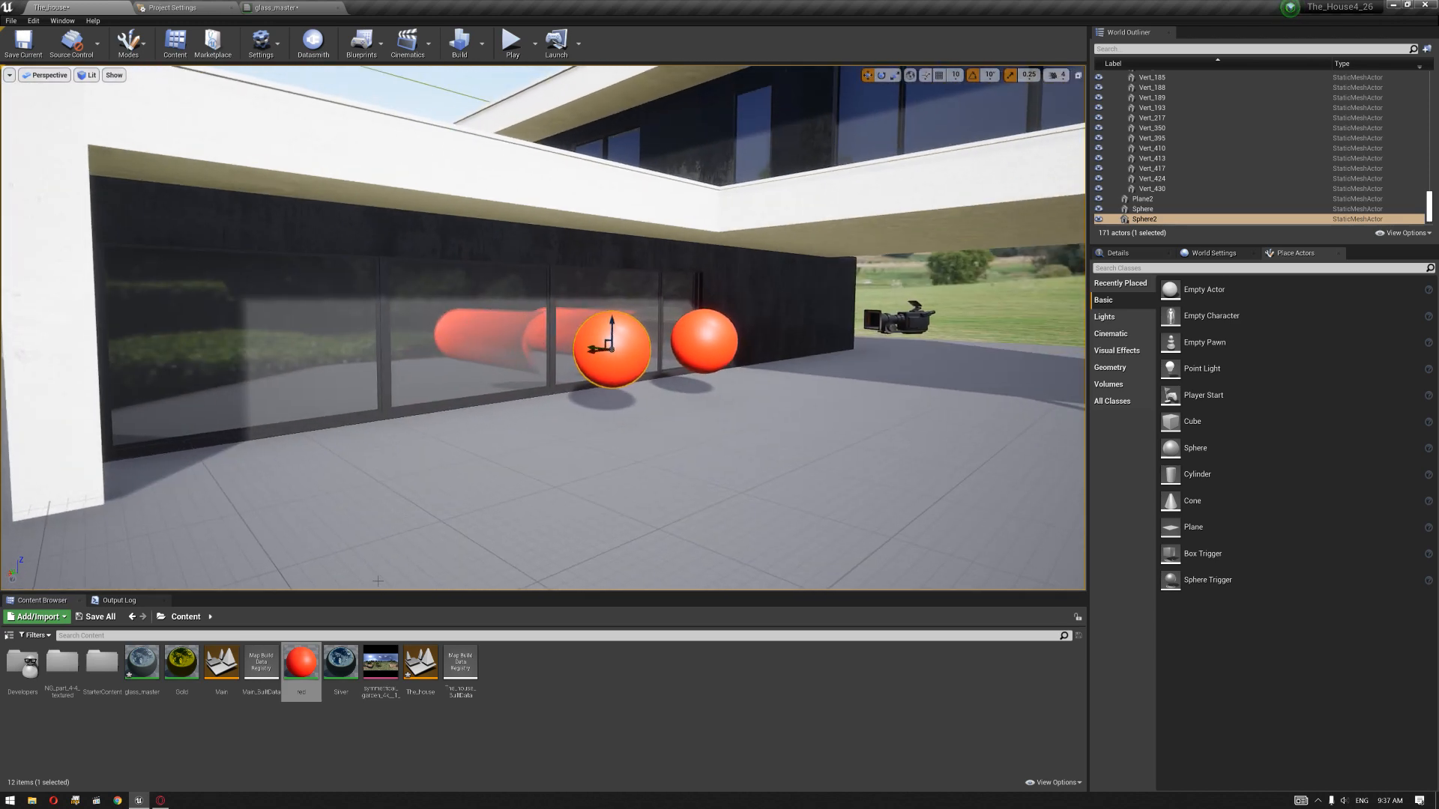
Step: Make a third sphere in the row, giving the middle one the silver material and the outer one the gold material
{"action": "left_click_drag", "start_coordinate": [341, 663], "coordinate": [448, 390]}
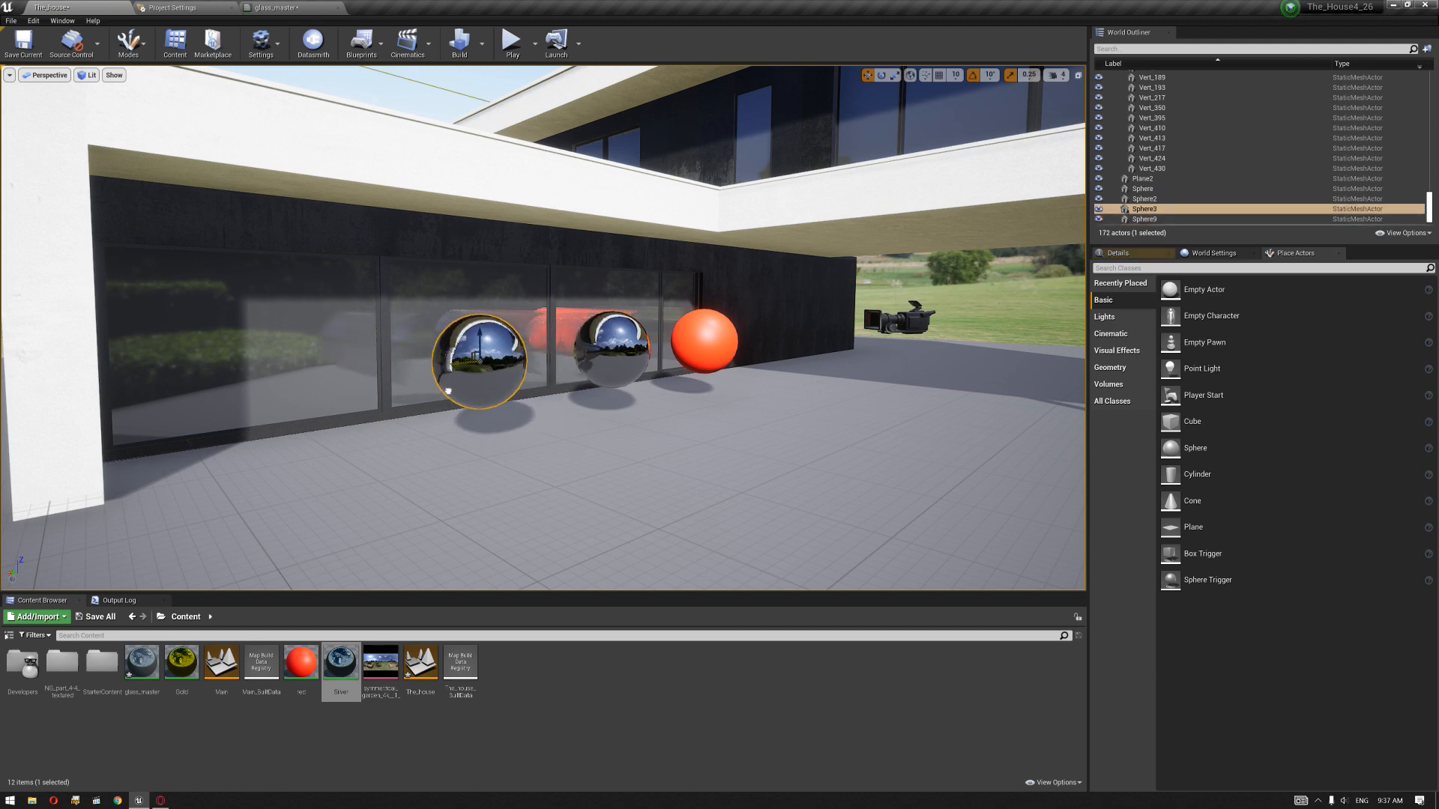
{"action": "left_click_drag", "start_coordinate": [181, 663], "coordinate": [502, 359]}
{"action": "right_click_drag", "start_coordinate": [580, 414], "coordinate": [349, 415]}
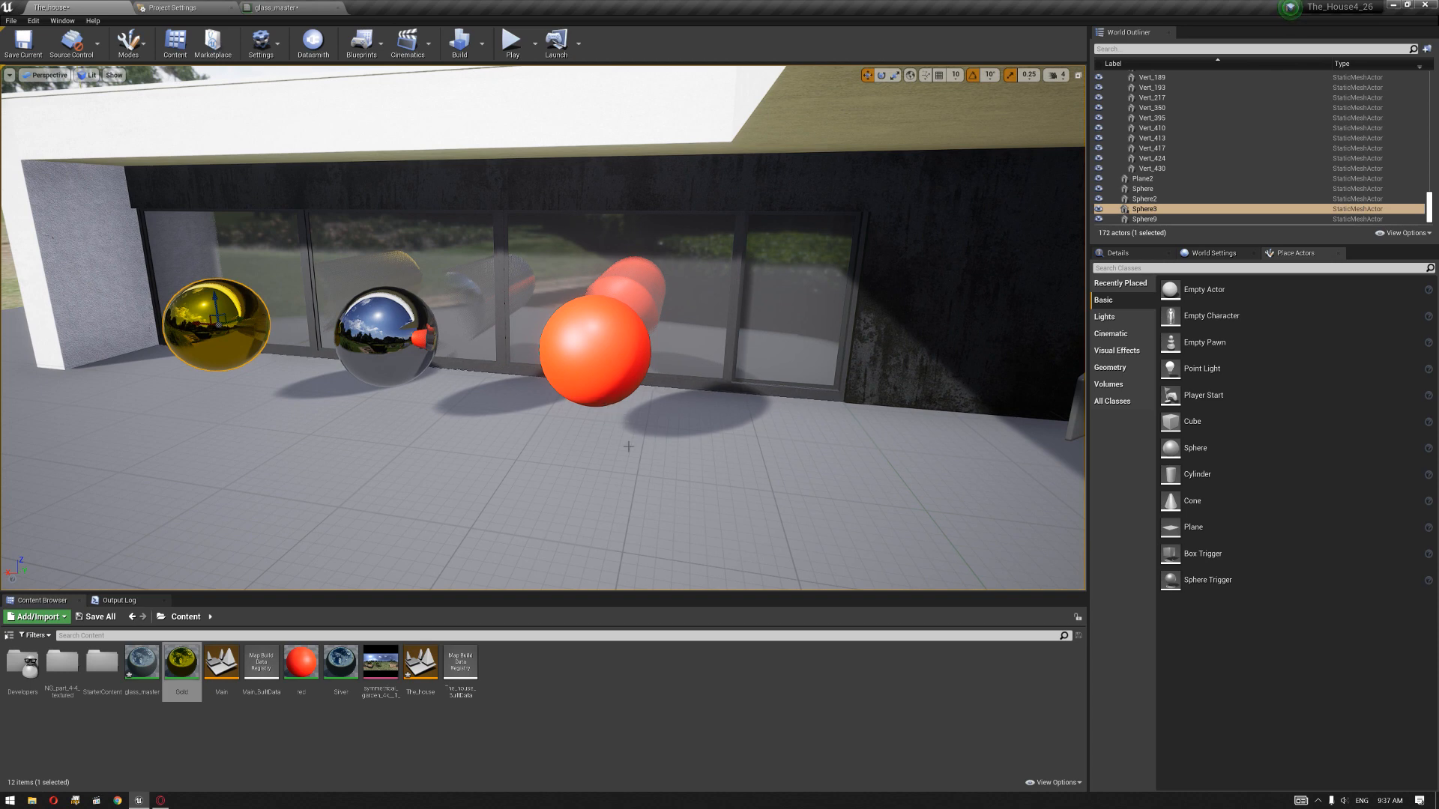
{"action": "right_click_drag", "start_coordinate": [480, 375], "coordinate": [432, 353]}
{"action": "right_click_drag", "start_coordinate": [581, 463], "coordinate": [639, 488]}
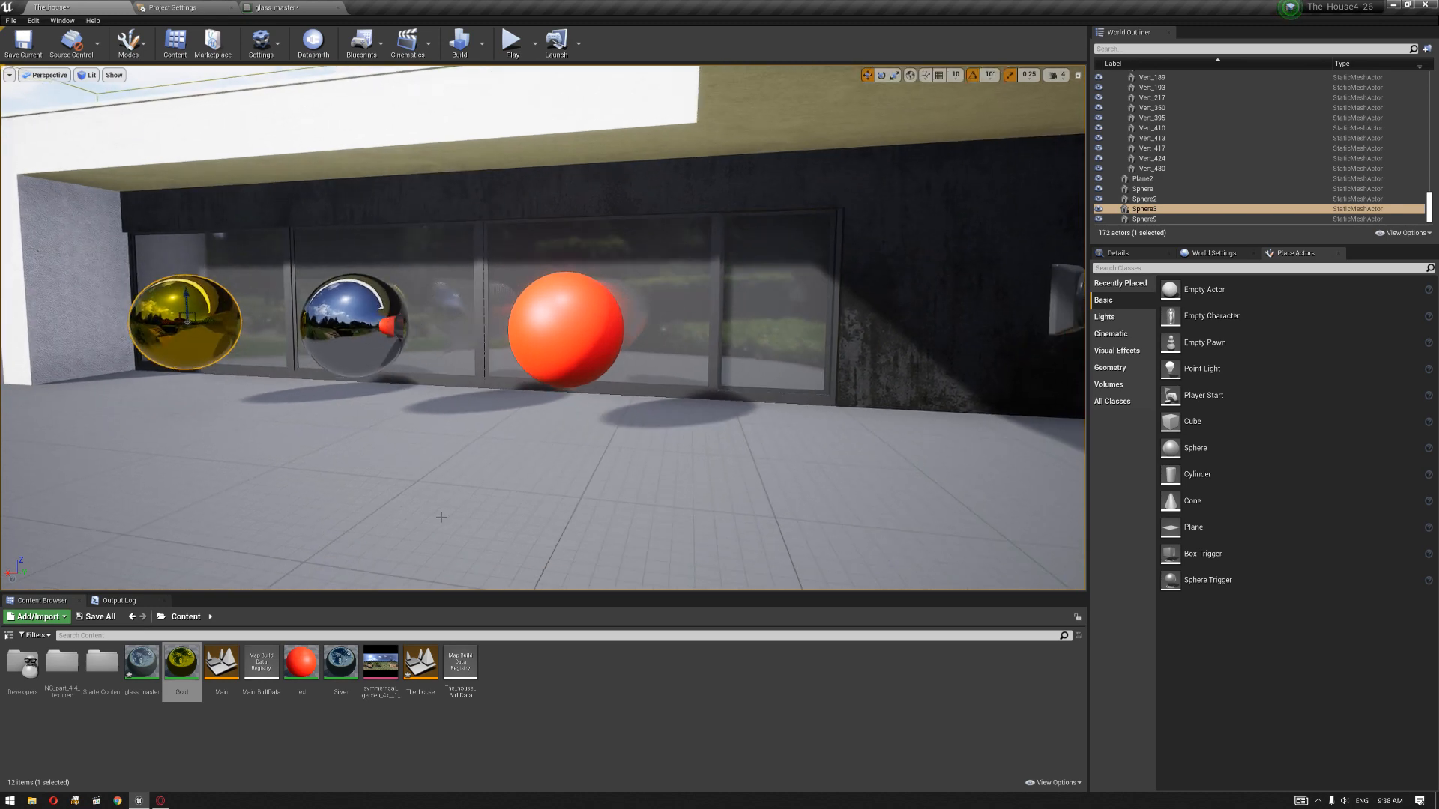
Step: Open glass_master and set its blend mode to Translucent and its translucency lighting mode to Surface TranslucencyVolume
{"action": "double_click", "coordinate": [141, 663]}
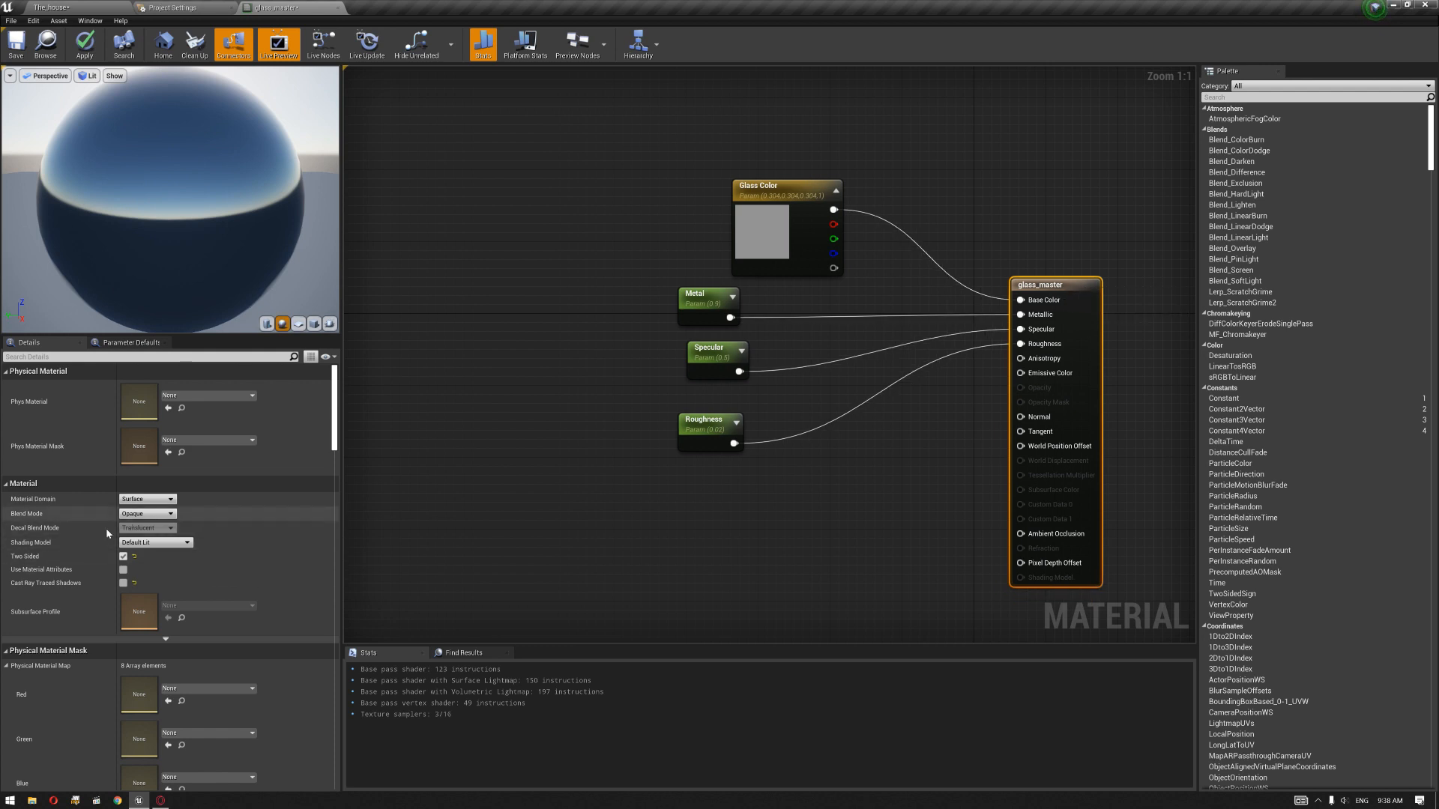
{"action": "left_click", "coordinate": [153, 514]}
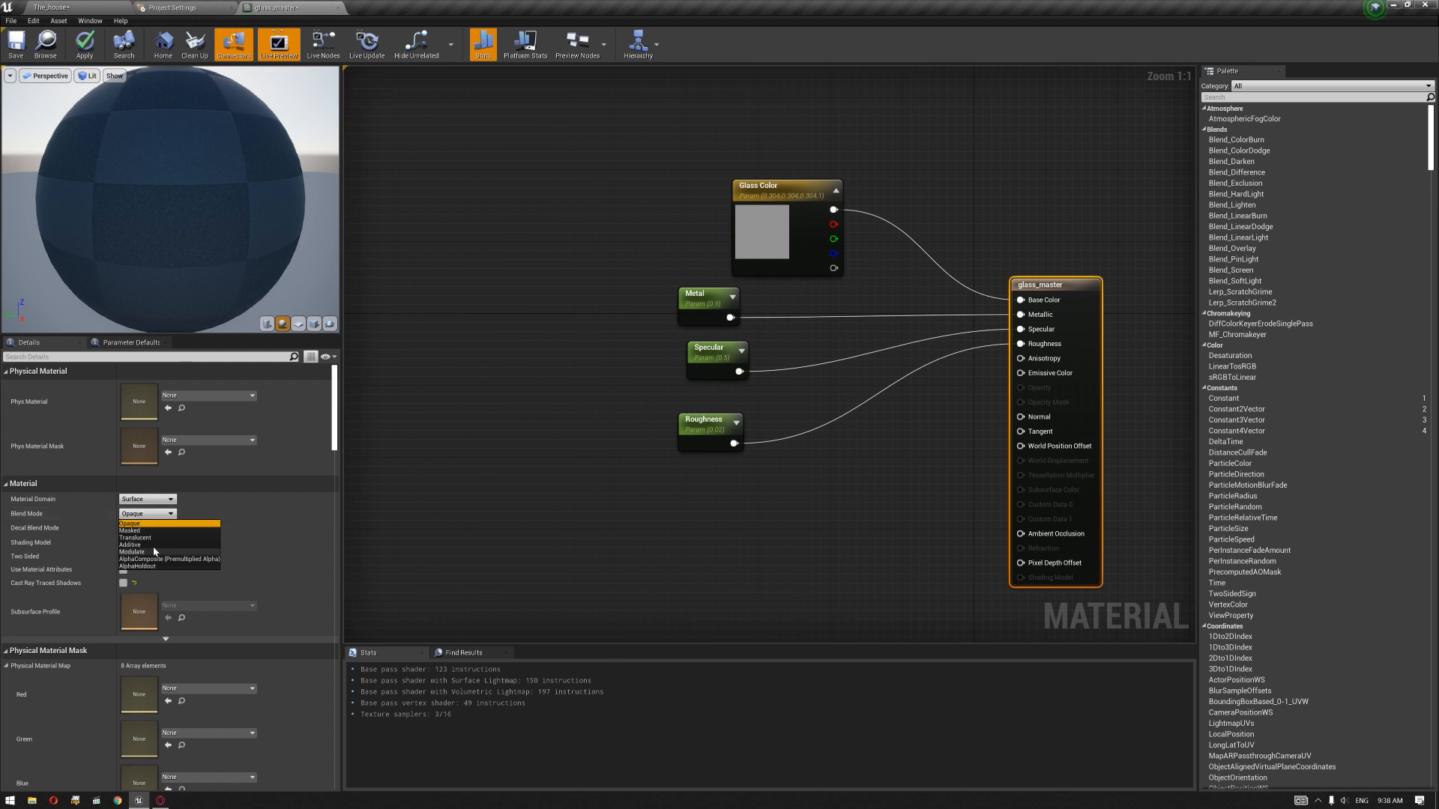
{"action": "left_click", "coordinate": [153, 539]}
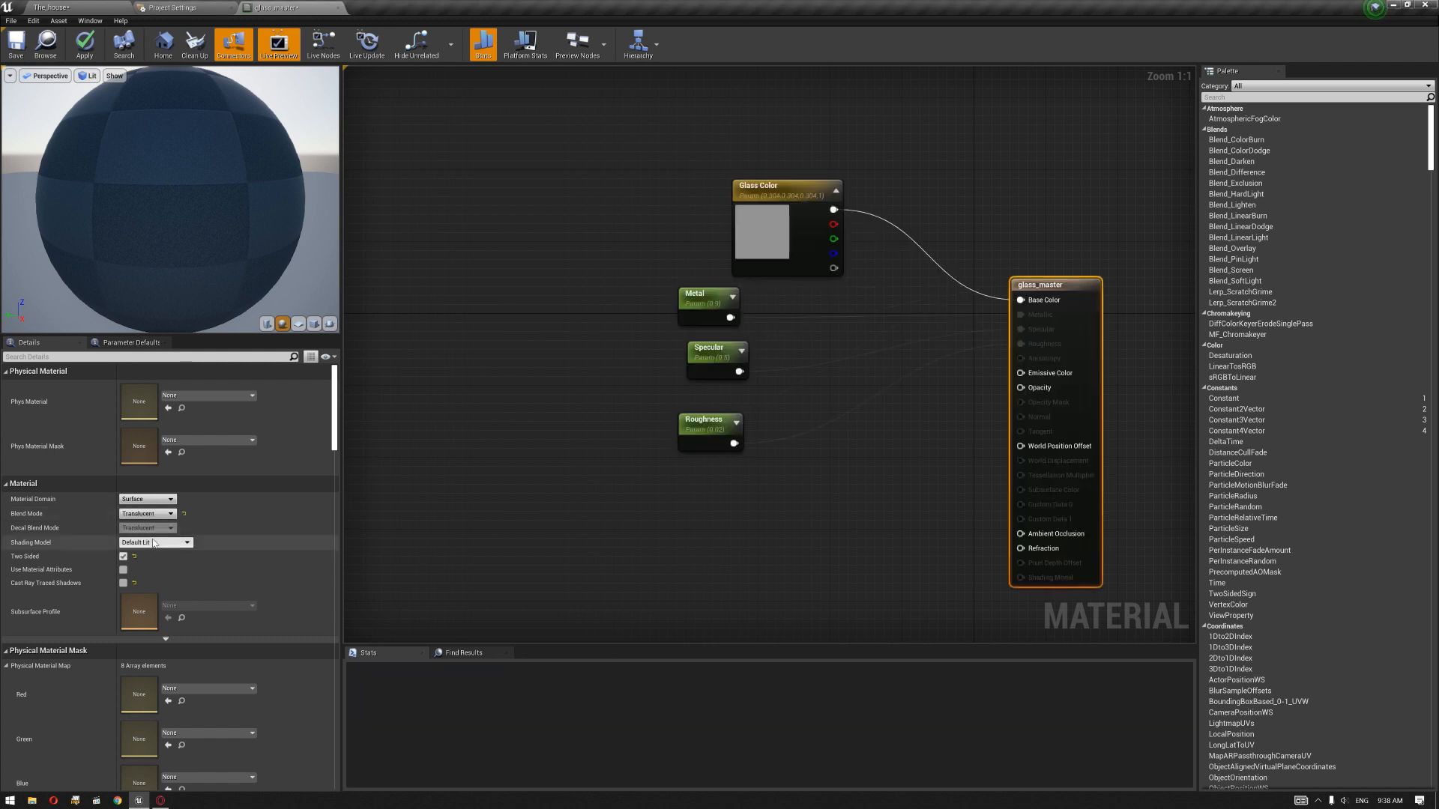
{"action": "left_click", "coordinate": [14, 652]}
{"action": "scroll", "coordinate": [32, 582], "scroll_direction": "down", "scroll_amount": 2}
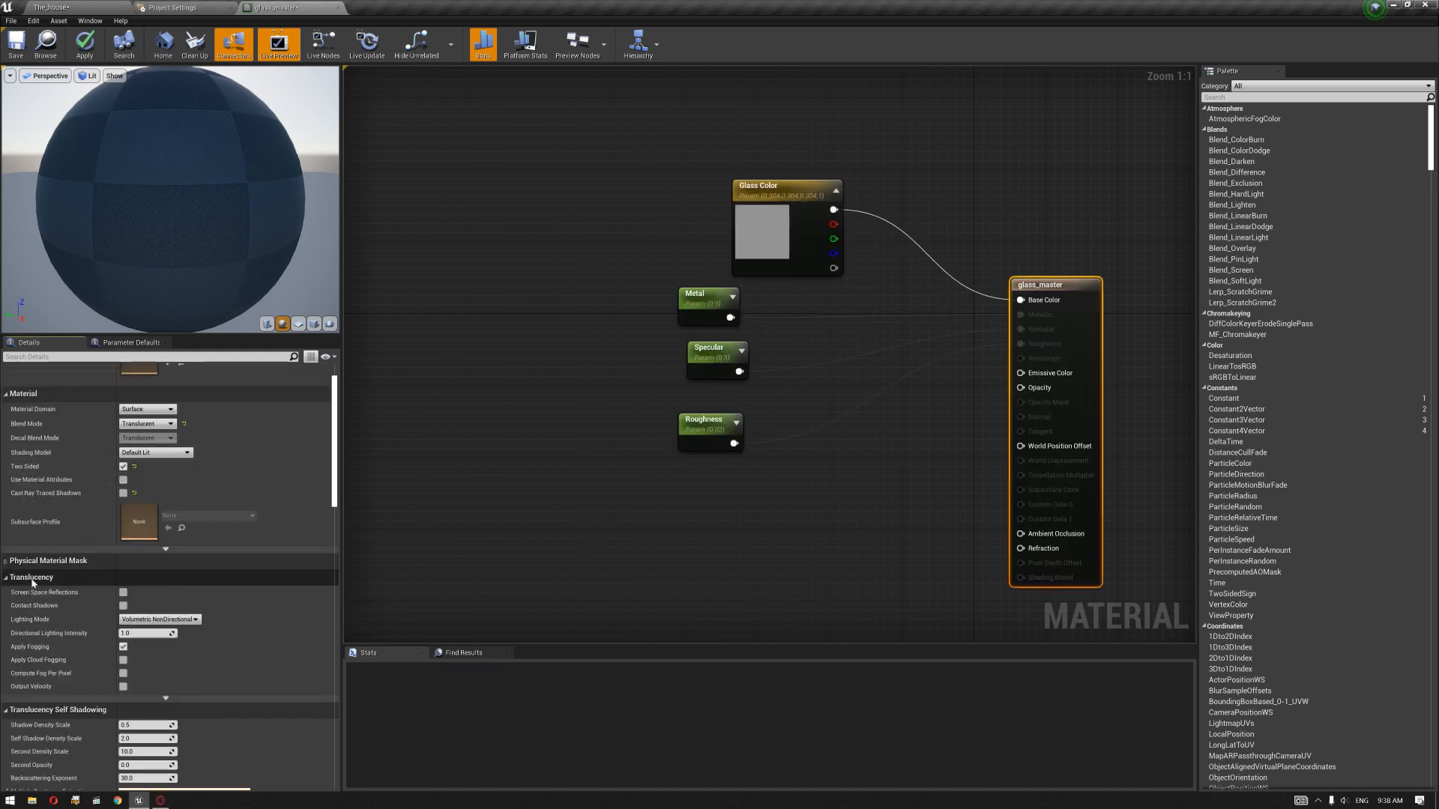
{"action": "left_click", "coordinate": [159, 619]}
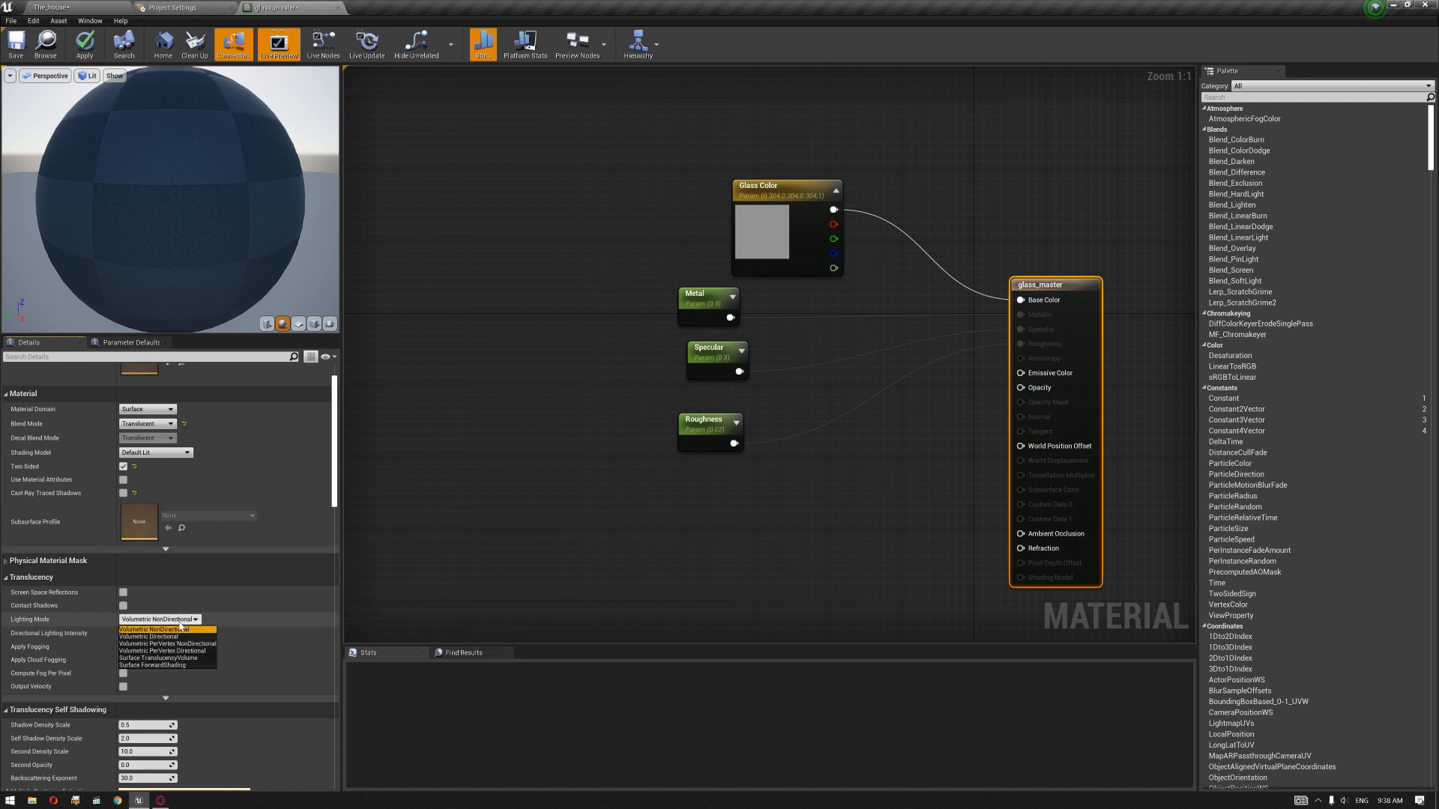
{"action": "left_click", "coordinate": [173, 658]}
{"action": "left_click", "coordinate": [497, 440]}
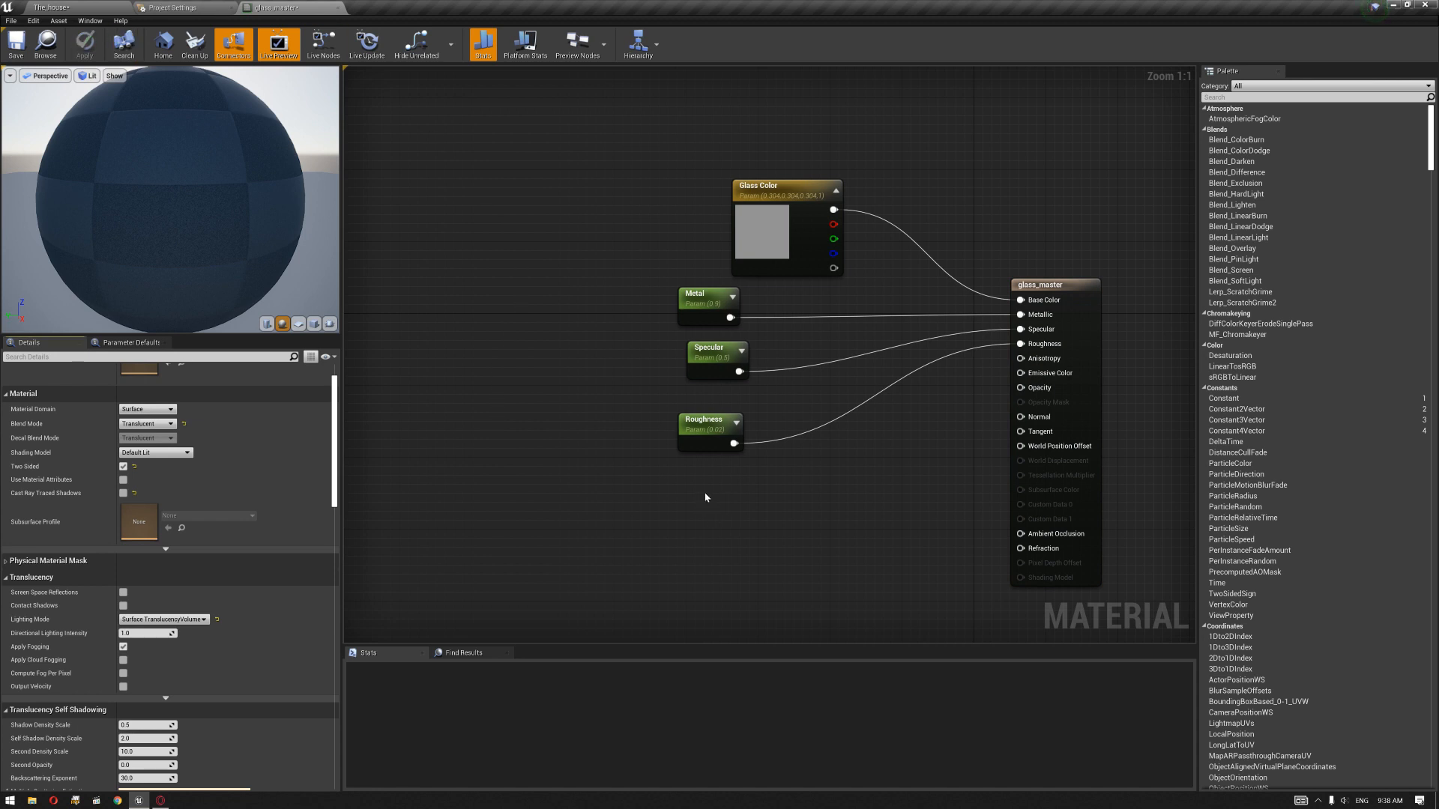
Step: Add an Opacity scalar parameter with slider maximum 1.0 and default value 0.2, connect it to Opacity and apply the material
{"action": "left_click", "coordinate": [711, 517]}
{"action": "type", "text": "Opacity"}
{"action": "key", "text": "Return"}
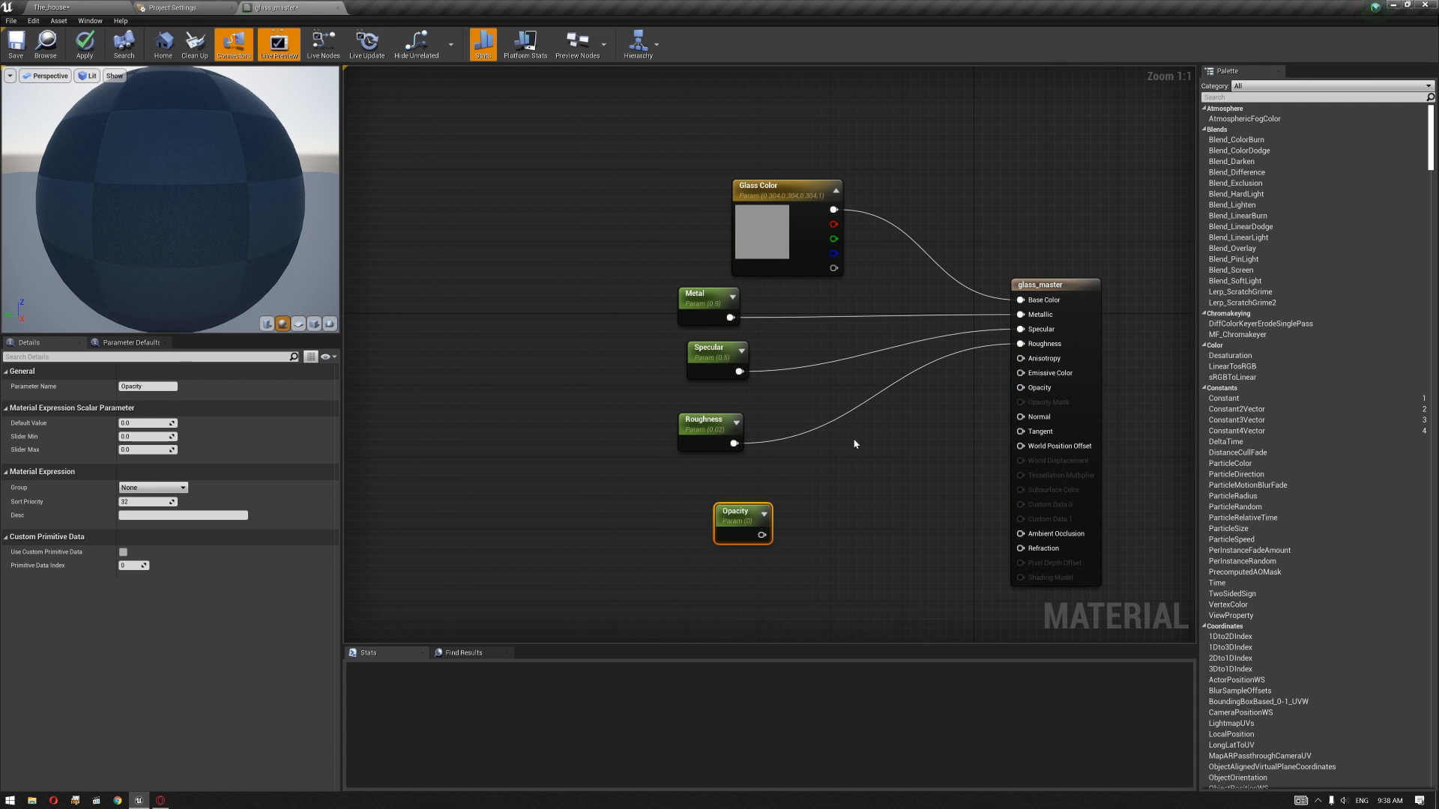
{"action": "left_click_drag", "start_coordinate": [764, 536], "coordinate": [1021, 388]}
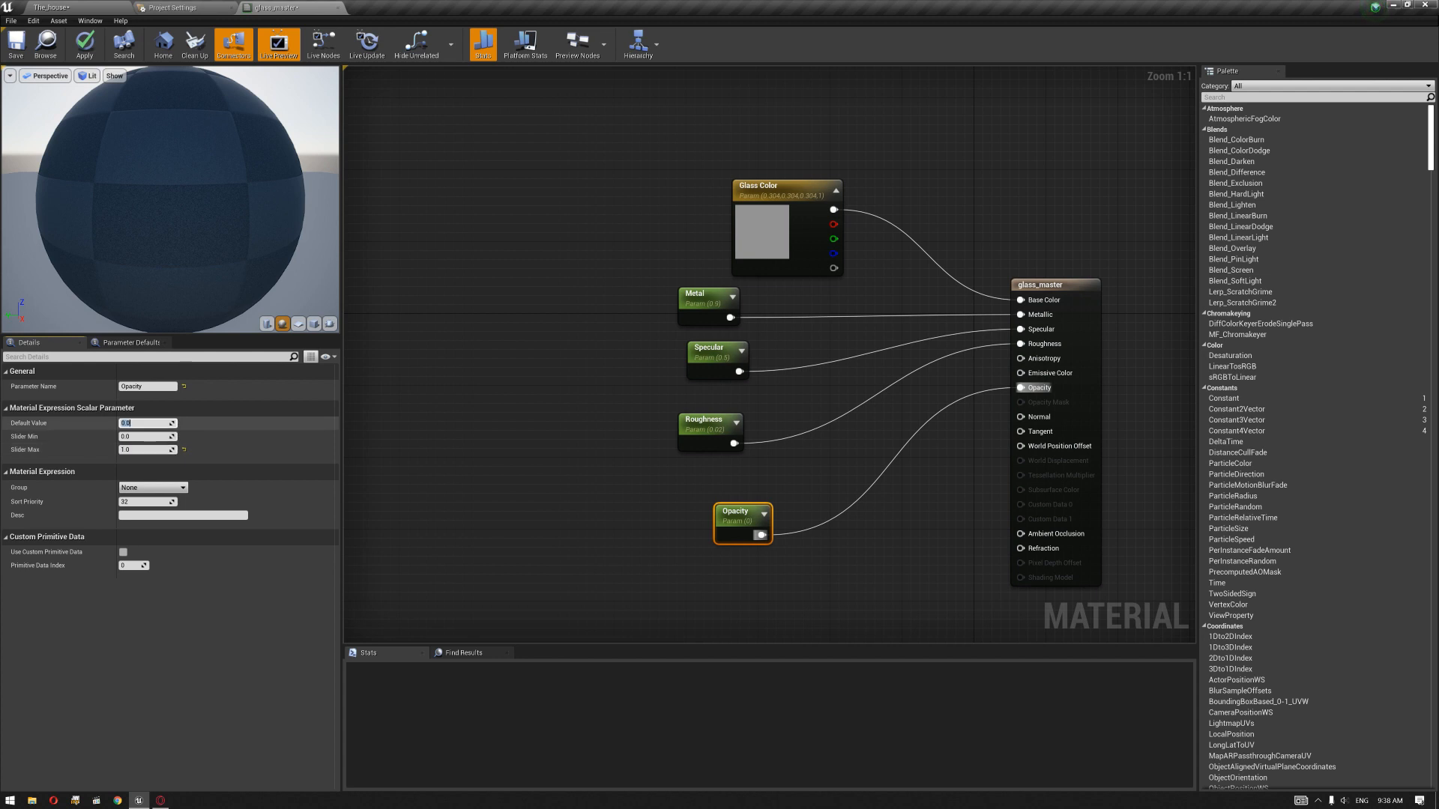
{"action": "key", "text": "Return"}
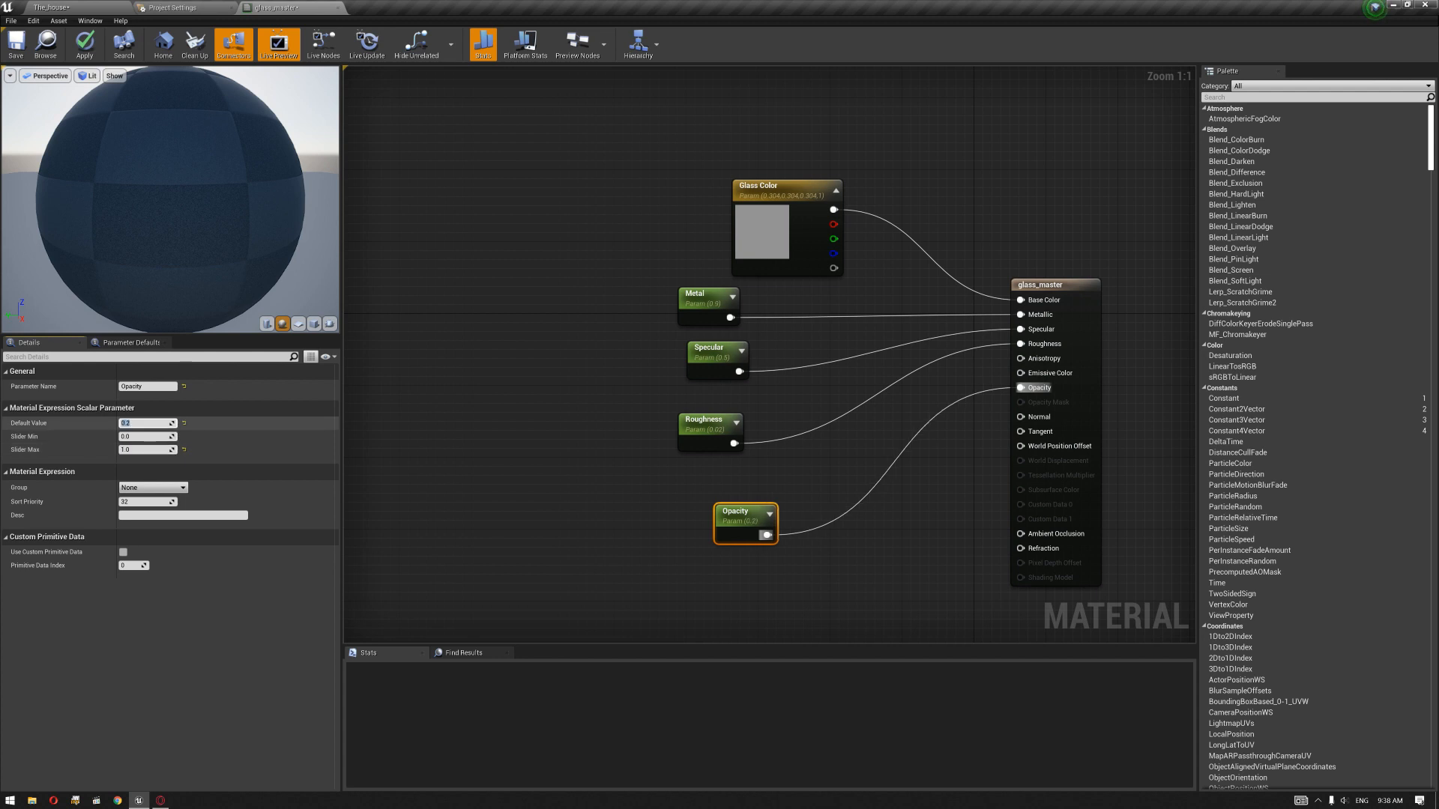
{"action": "left_click", "coordinate": [86, 50]}
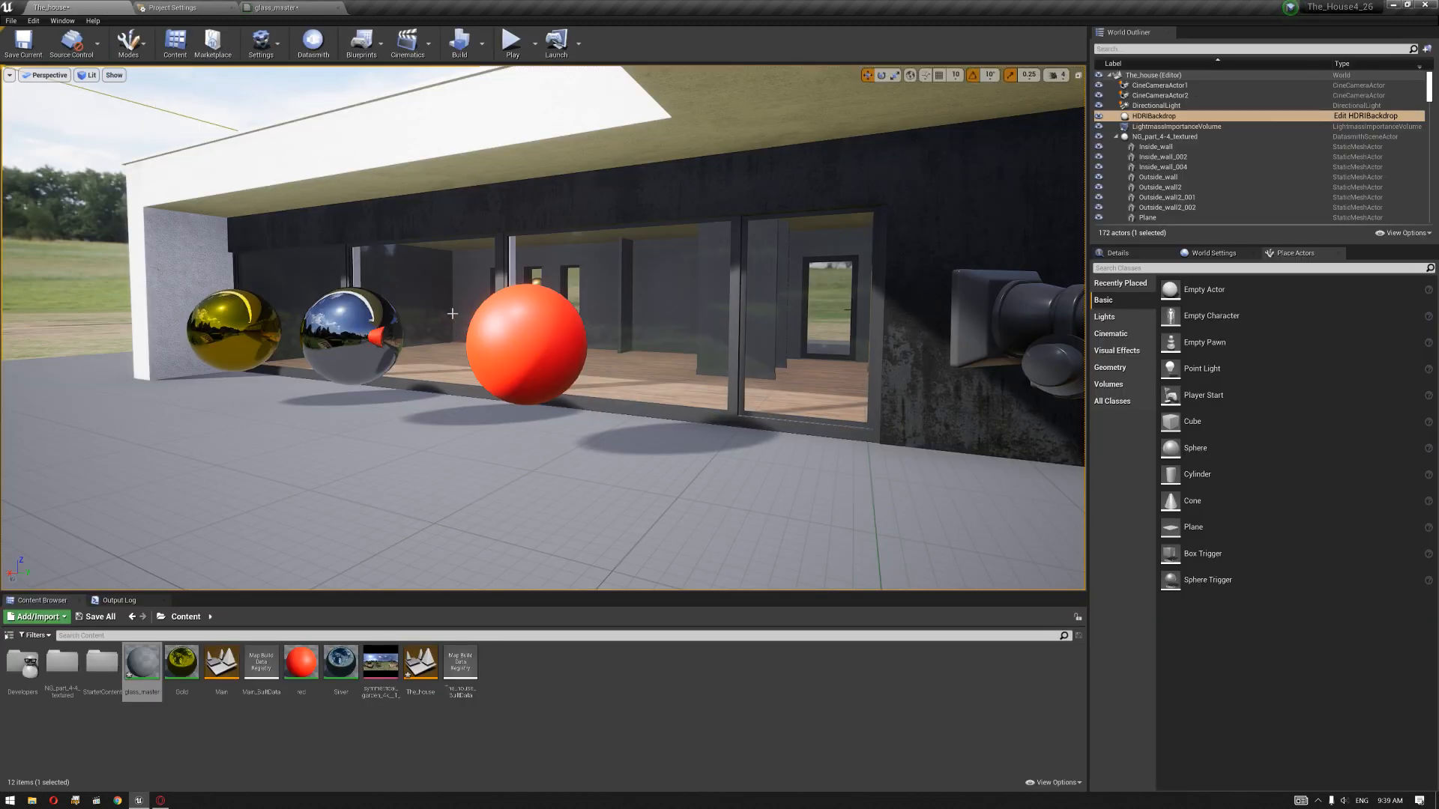
Step: Examine the window glass's transparency and its reflections of the spheres from several angles in the level
{"action": "mouse_move", "coordinate": [533, 368]}
{"action": "middle_mouse_down"}
{"action": "mouse_move", "coordinate": [519, 349]}
{"action": "mouse_move", "coordinate": [551, 364]}
{"action": "mouse_move", "coordinate": [527, 368]}
{"action": "middle_mouse_up"}
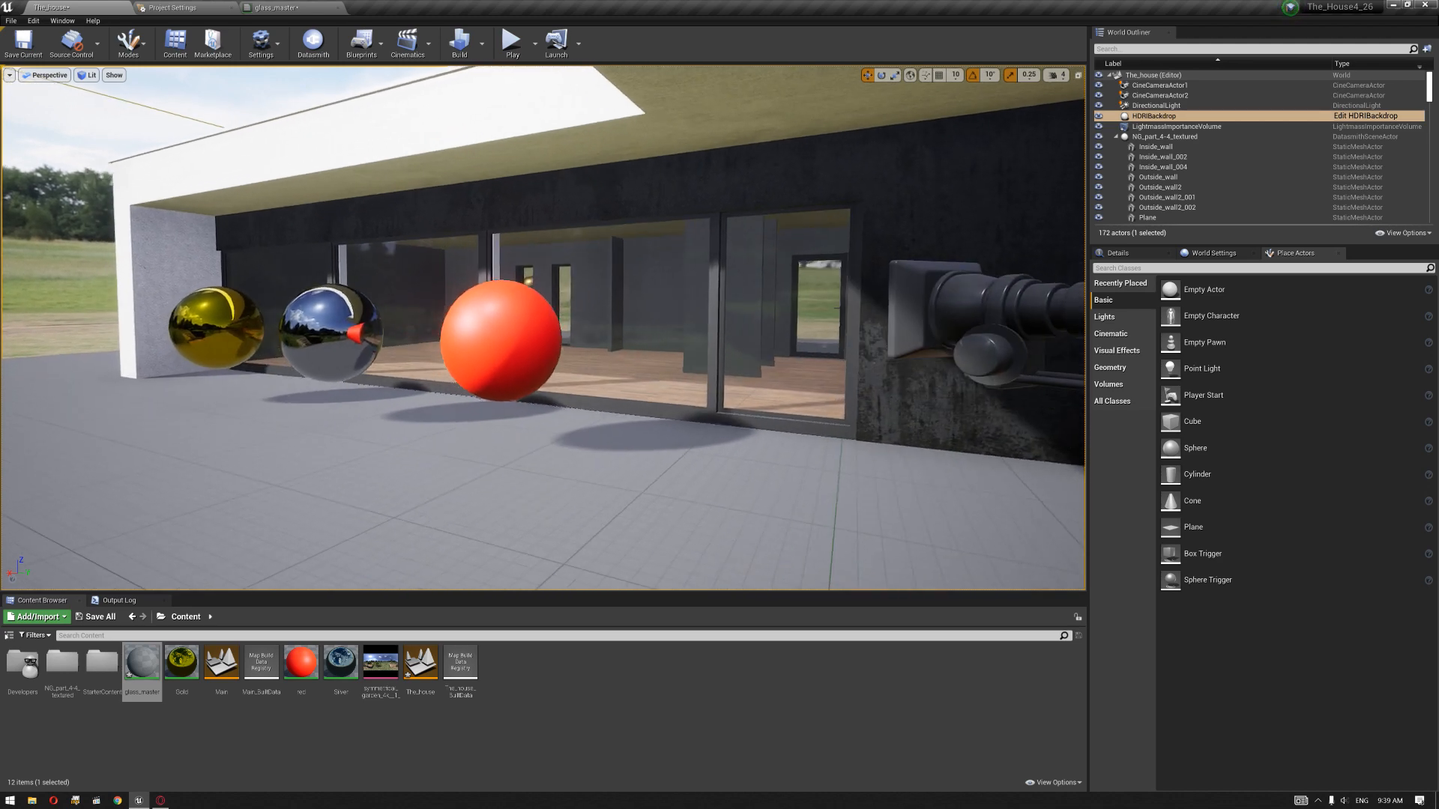
{"action": "key", "text": "d"}
{"action": "right_click_drag", "start_coordinate": [527, 367], "coordinate": [460, 313]}
{"action": "key", "text": "w"}
{"action": "key", "text": "s"}
{"action": "key", "text": "w"}
{"action": "key", "text": "s"}
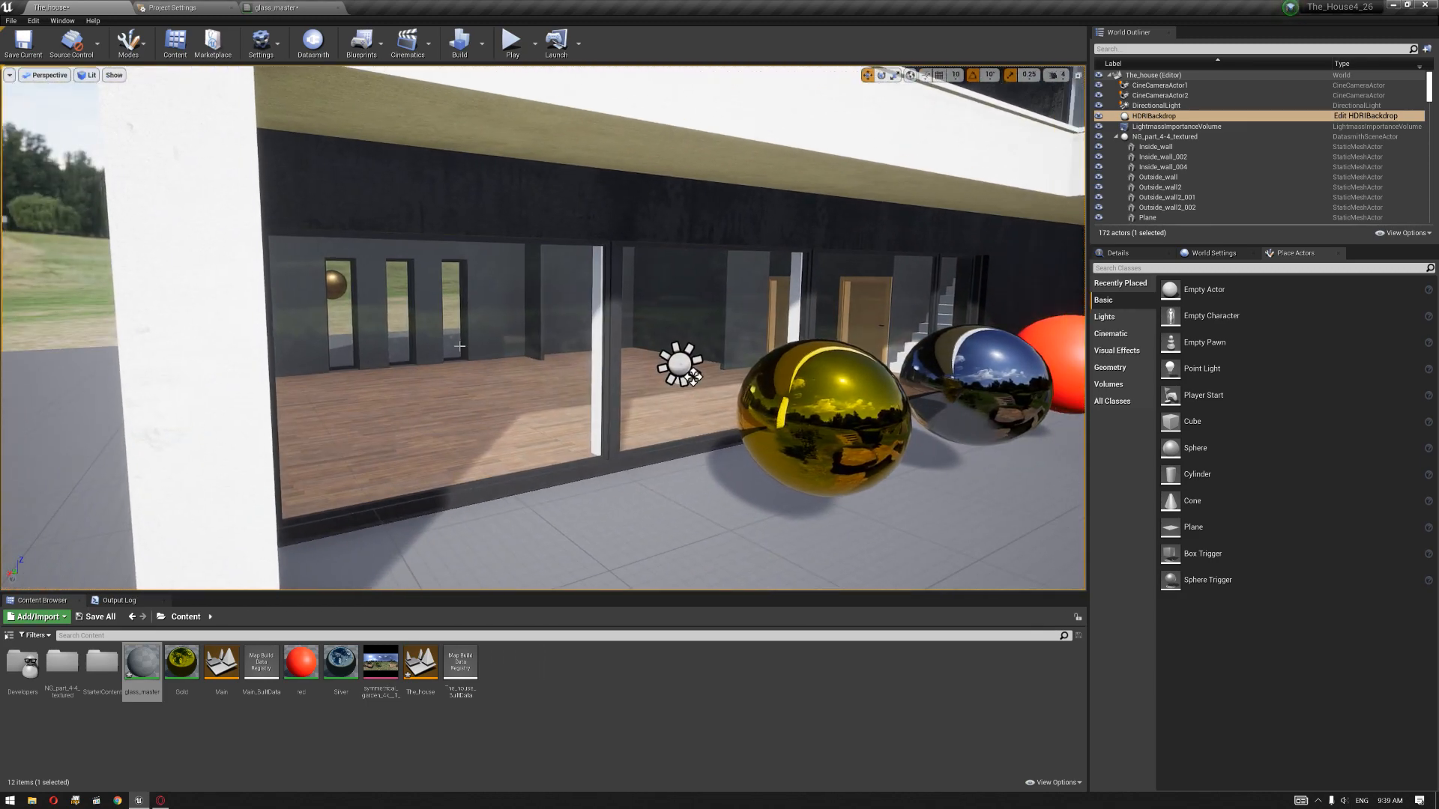
Step: Enable Allow Translucent Selection and select the glass pane behind the spheres
{"action": "left_click", "coordinate": [551, 313]}
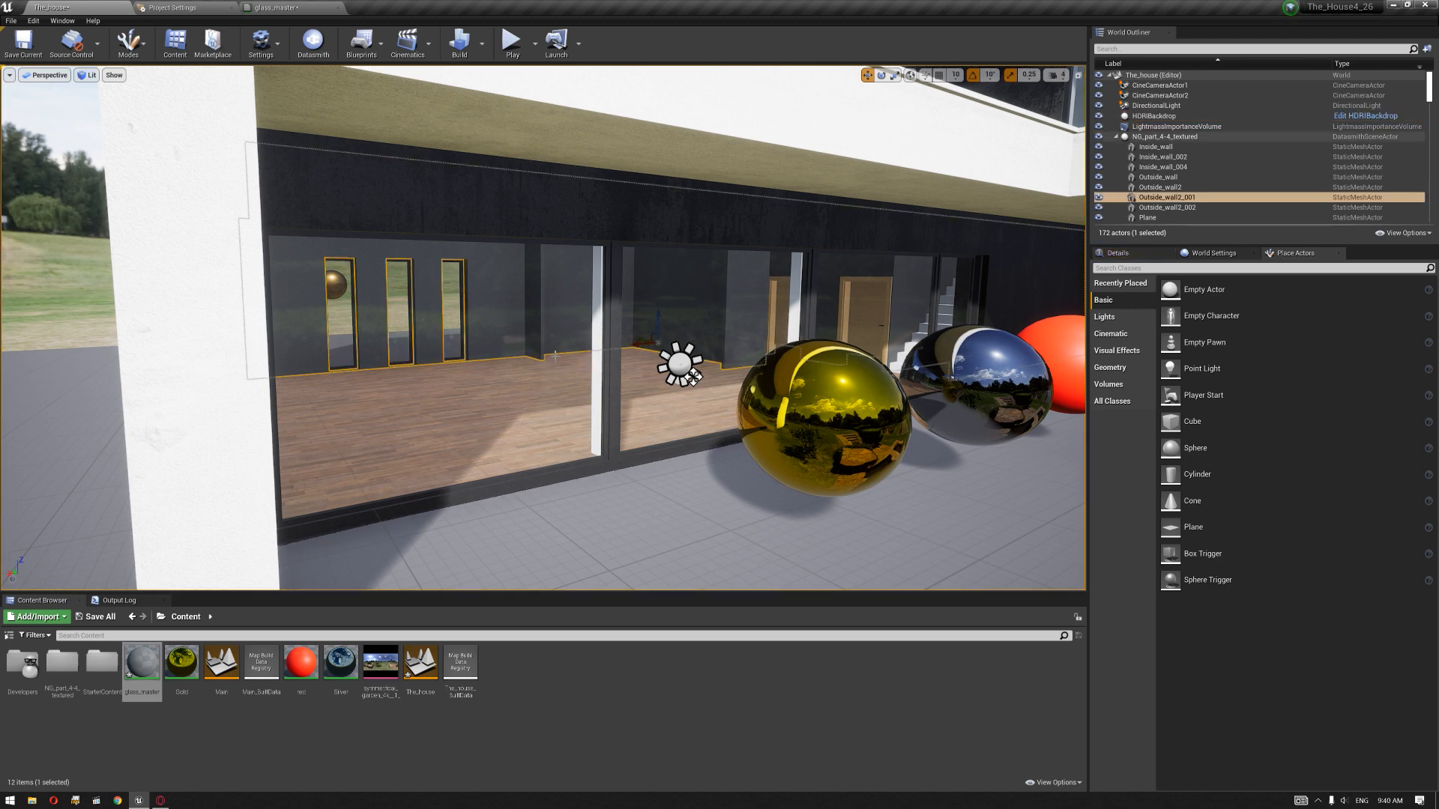
{"action": "scroll", "coordinate": [556, 356], "scroll_direction": "down", "scroll_amount": 5}
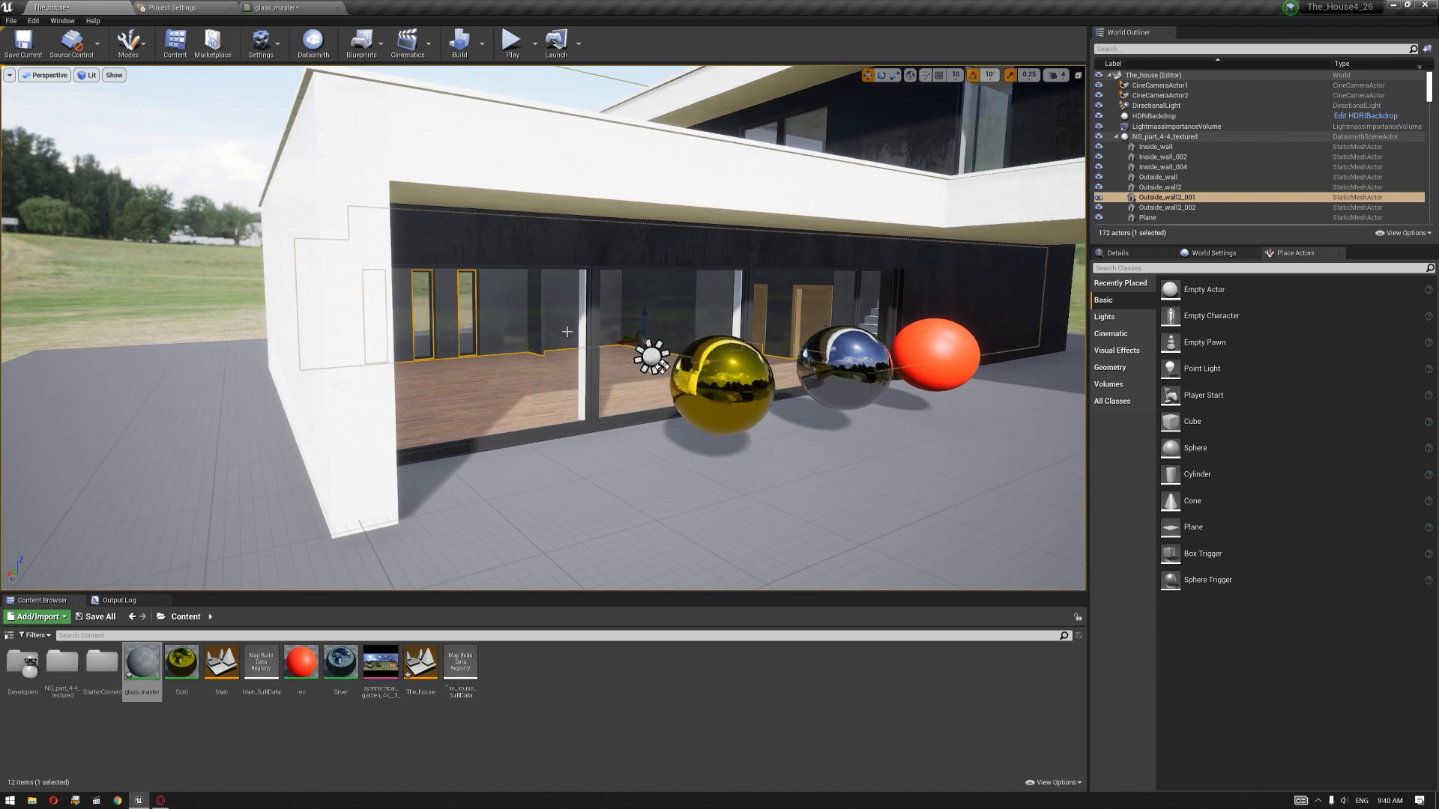
{"action": "left_click", "coordinate": [261, 42]}
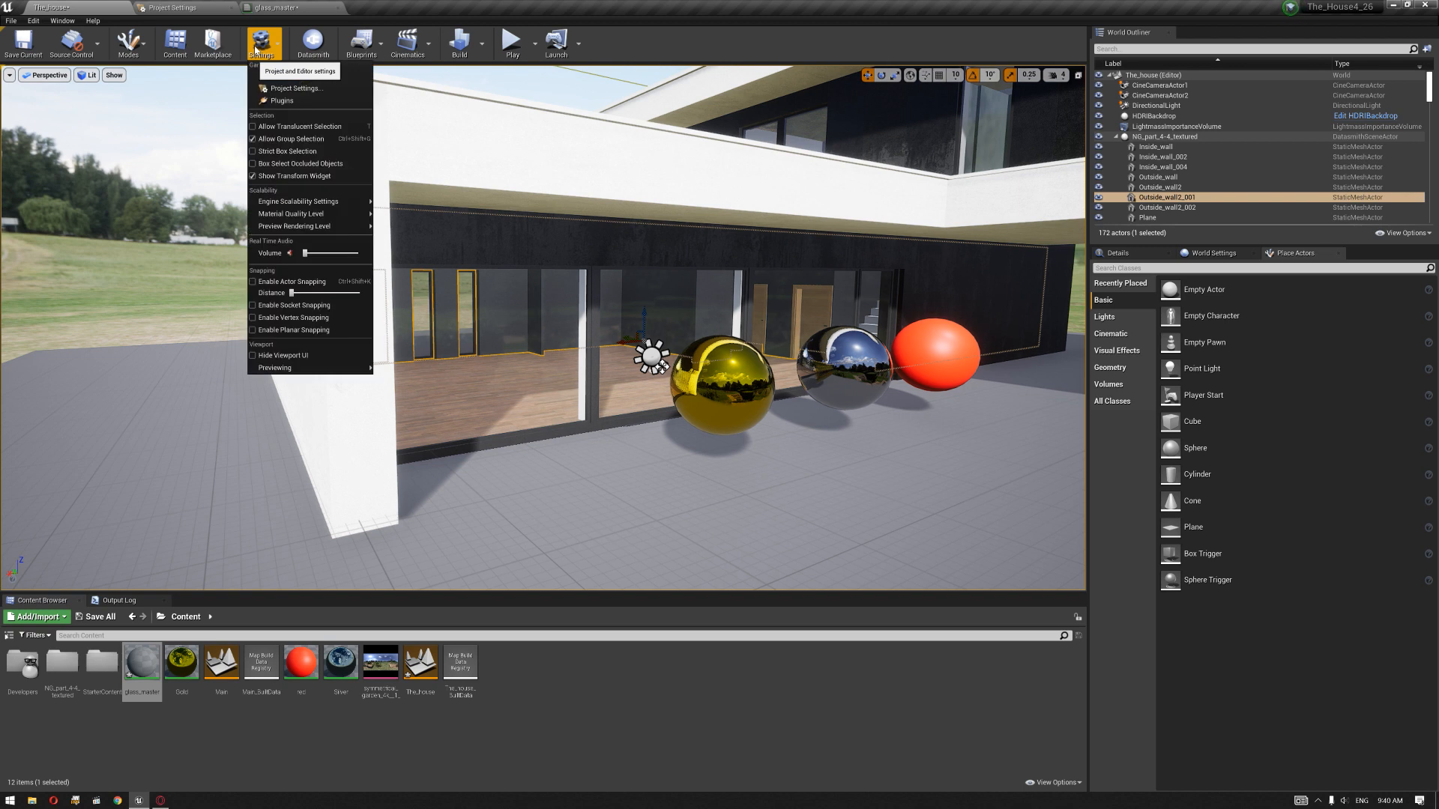
{"action": "left_click", "coordinate": [254, 128]}
{"action": "left_click", "coordinate": [620, 480]}
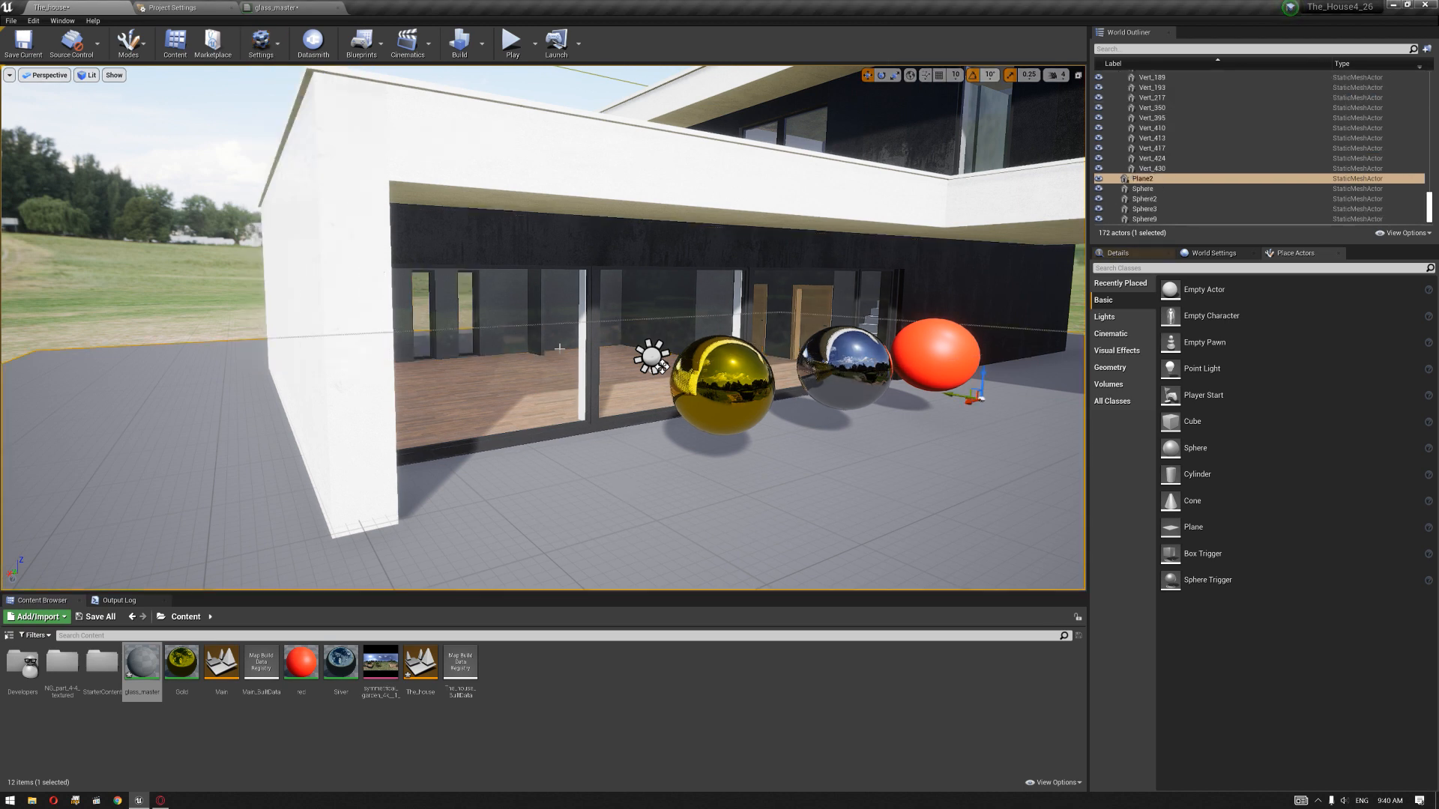
{"action": "left_click", "coordinate": [544, 360]}
{"action": "left_click", "coordinate": [657, 319]}
{"action": "right_click_drag", "start_coordinate": [657, 320], "coordinate": [719, 329]}
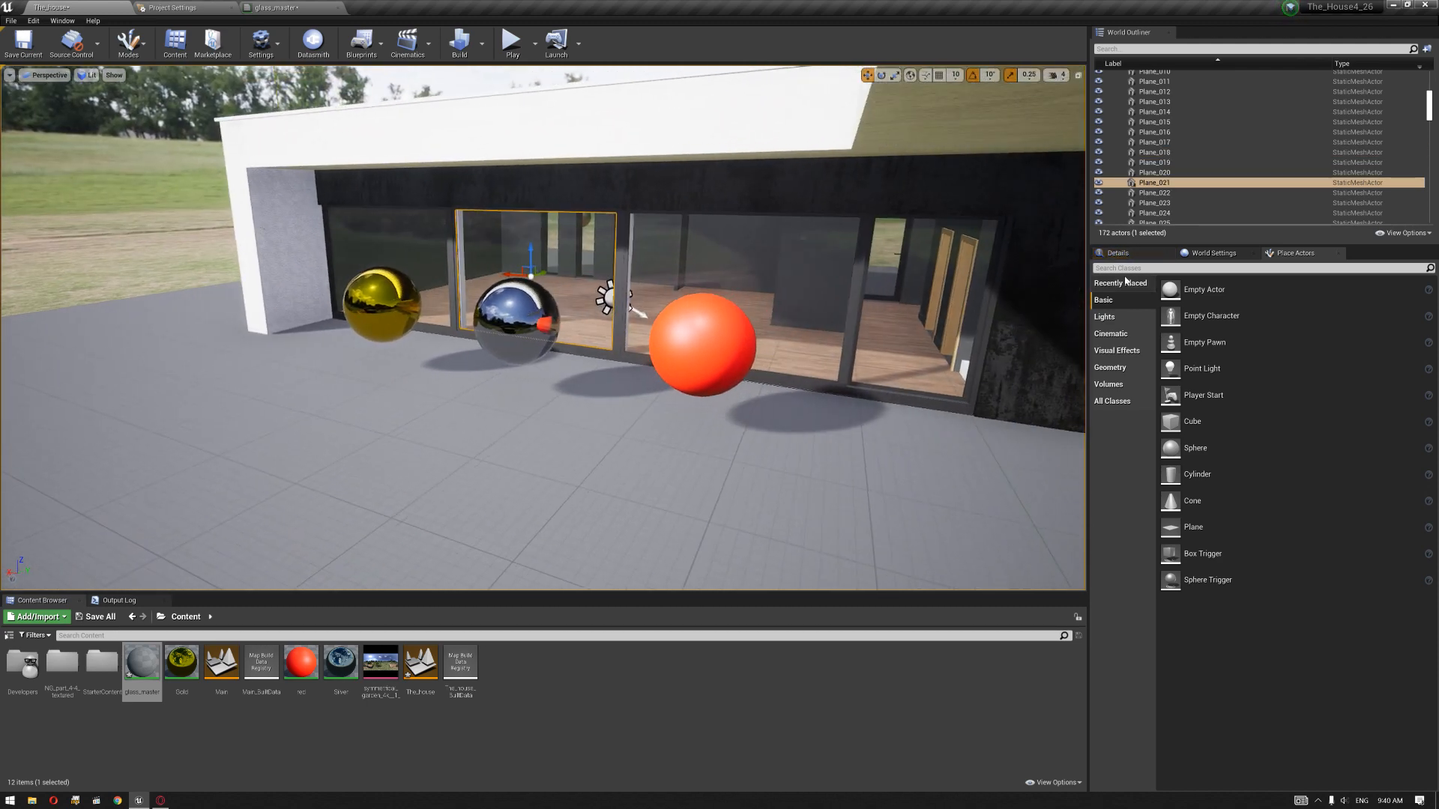
Step: Place a Sphere Reflection Capture from Visual Effects outside the windows, beside the red sphere
{"action": "right_click_drag", "start_coordinate": [691, 268], "coordinate": [727, 271]}
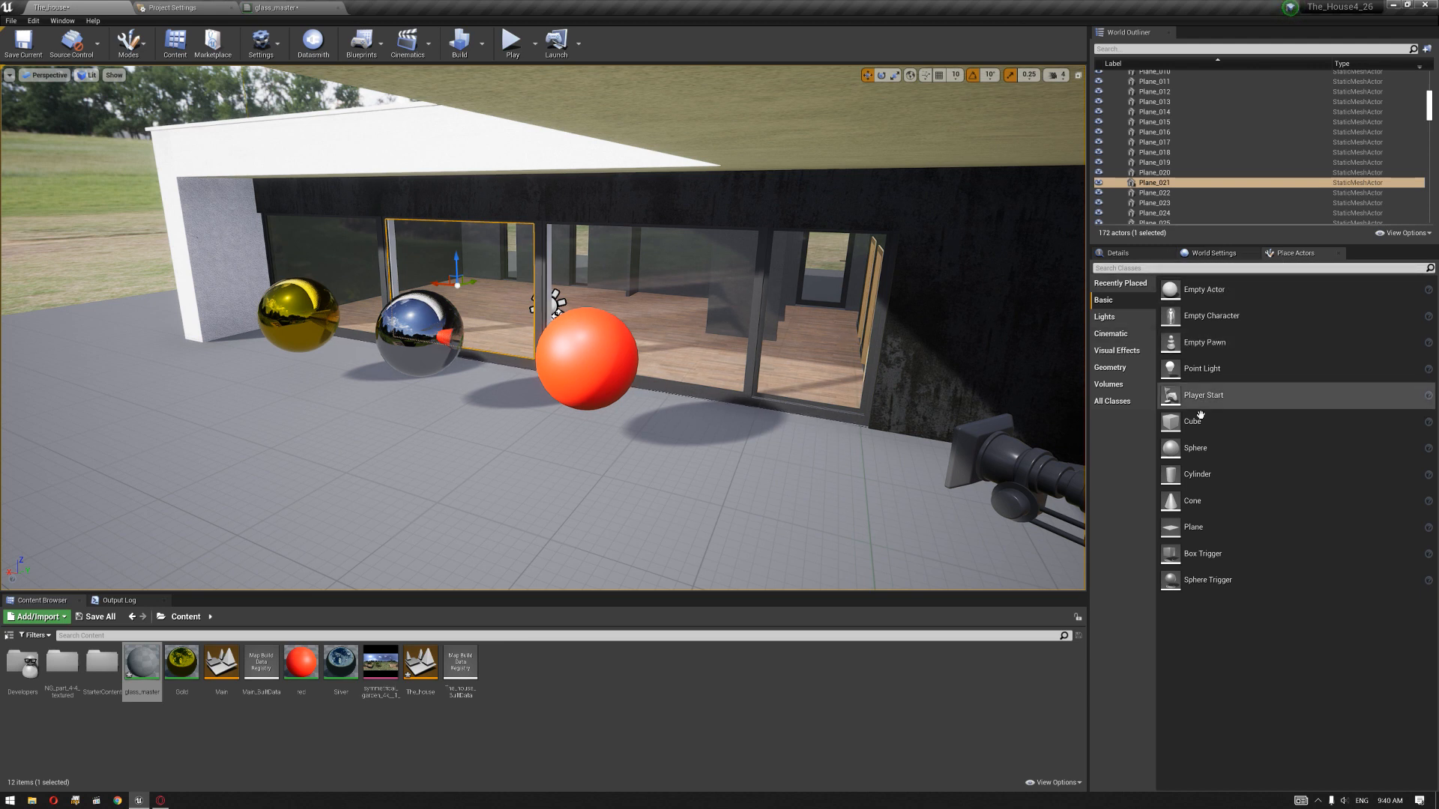
{"action": "left_click", "coordinate": [1116, 350]}
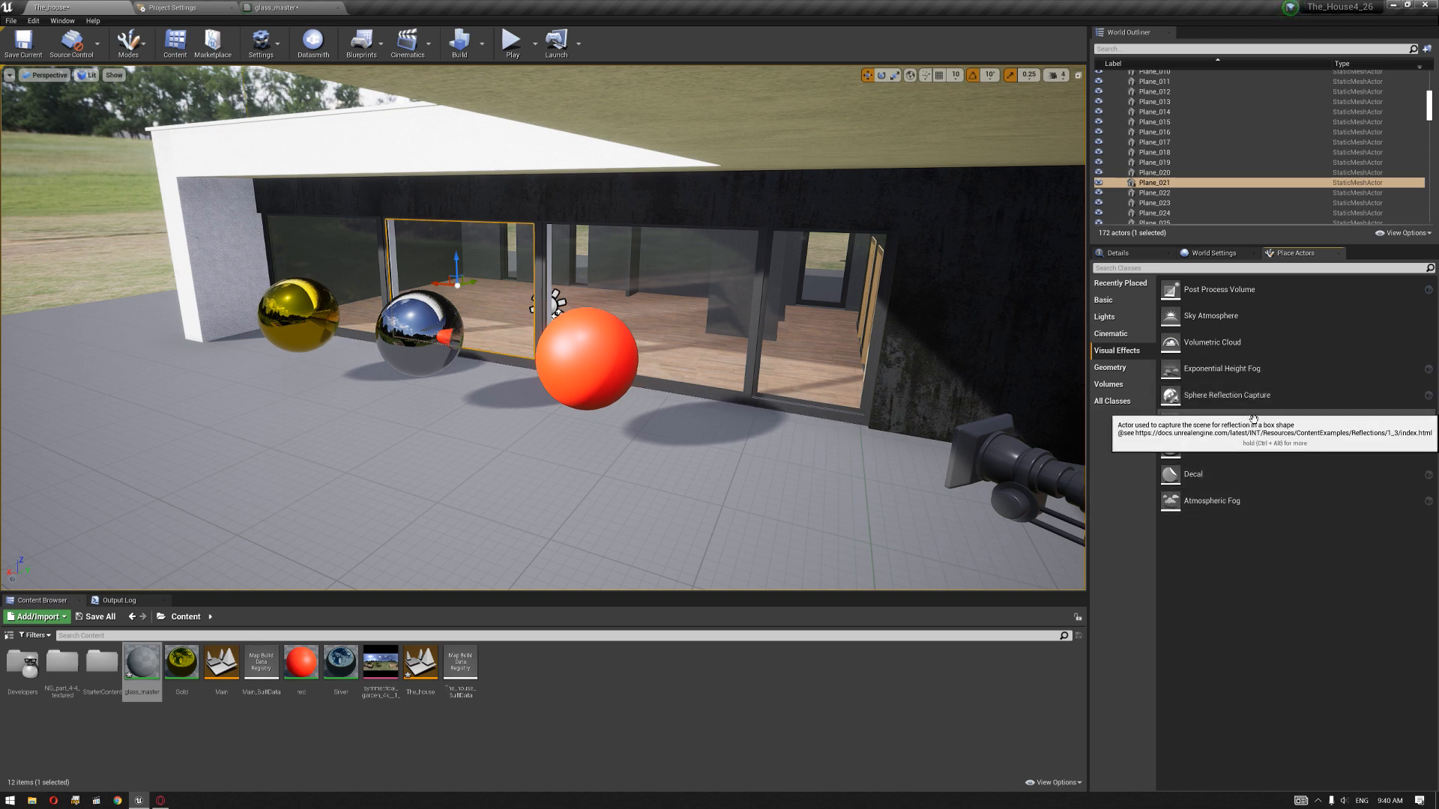
{"action": "left_click_drag", "start_coordinate": [1231, 398], "coordinate": [471, 492]}
{"action": "right_click_drag", "start_coordinate": [546, 443], "coordinate": [493, 448]}
{"action": "left_click_drag", "start_coordinate": [591, 420], "coordinate": [615, 386]}
{"action": "right_click_drag", "start_coordinate": [615, 386], "coordinate": [937, 374]}
Step: Select the gold sphere and shift it slightly farther away from the chrome sphere
{"action": "key", "text": "a"}
{"action": "key", "text": "w"}
{"action": "key", "text": "a"}
{"action": "left_click", "coordinate": [692, 346]}
{"action": "mouse_move", "coordinate": [692, 346]}
{"action": "right_mouse_down"}
{"action": "mouse_move", "coordinate": [648, 358]}
{"action": "mouse_move", "coordinate": [693, 337]}
{"action": "mouse_move", "coordinate": [684, 355]}
{"action": "right_mouse_up"}
{"action": "key", "text": "w"}
{"action": "left_click_drag", "start_coordinate": [706, 333], "coordinate": [490, 384]}
{"action": "left_click", "coordinate": [316, 422]}
{"action": "key", "text": "s"}
{"action": "mouse_move", "coordinate": [316, 422]}
{"action": "right_mouse_down"}
{"action": "mouse_move", "coordinate": [272, 429]}
{"action": "mouse_move", "coordinate": [309, 427]}
{"action": "mouse_move", "coordinate": [291, 416]}
{"action": "right_mouse_up"}
{"action": "key", "text": "d"}
{"action": "key", "text": "w"}
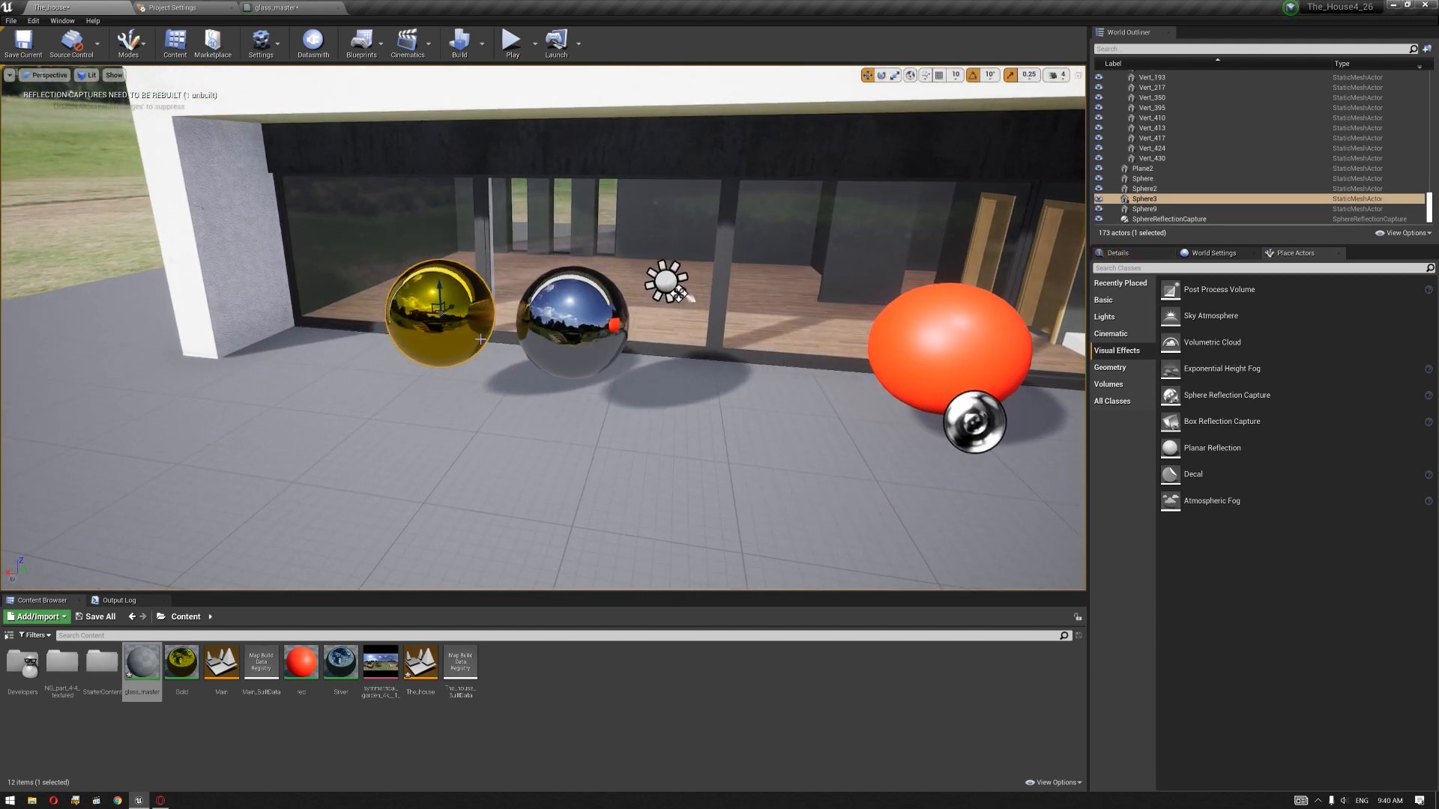
{"action": "left_click_drag", "start_coordinate": [457, 344], "coordinate": [431, 344]}
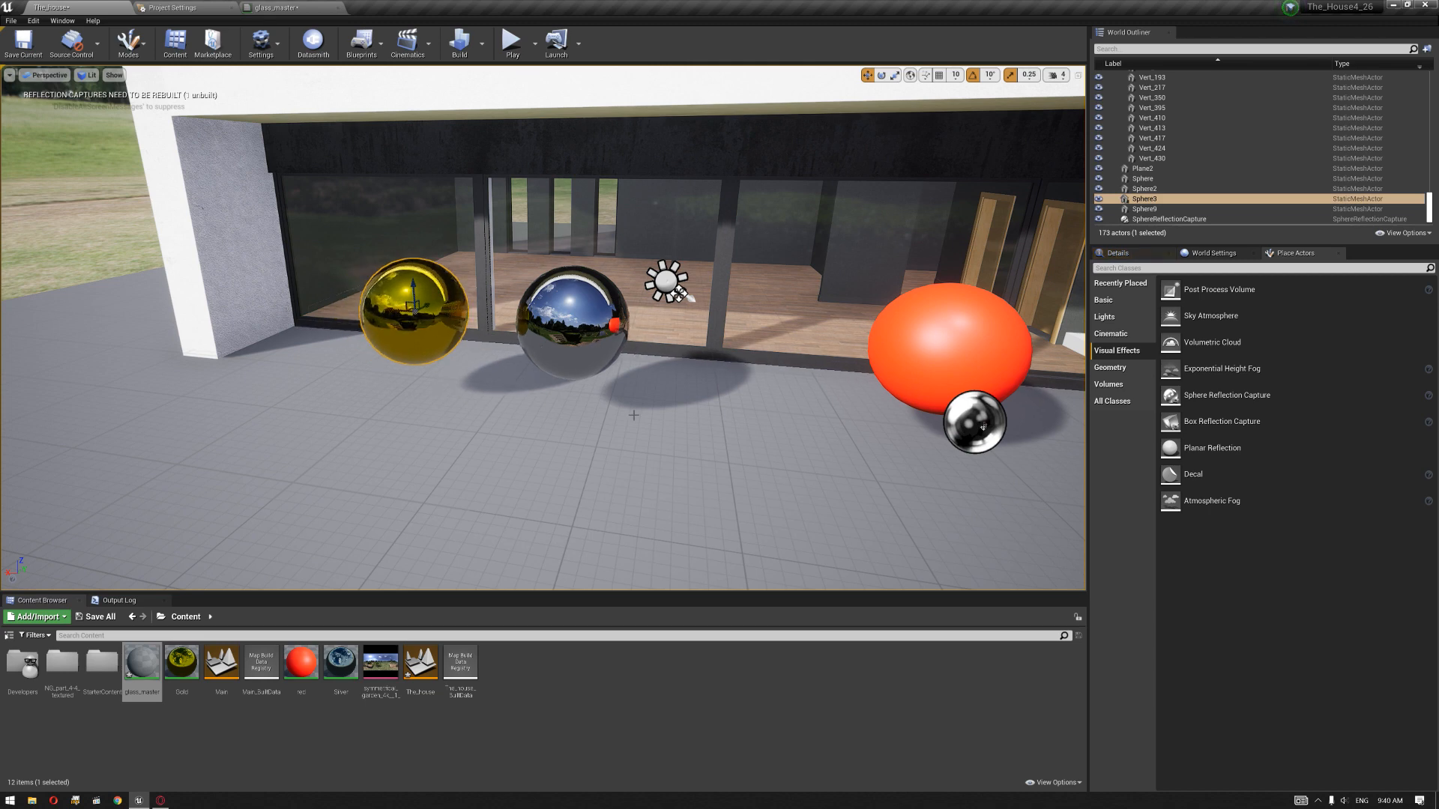
Step: Enable Screen Space Reflections in the glass_master material's translucency settings and return to the level
{"action": "scroll", "coordinate": [629, 413], "scroll_direction": "down", "scroll_amount": 5}
{"action": "left_click", "coordinate": [276, 7]}
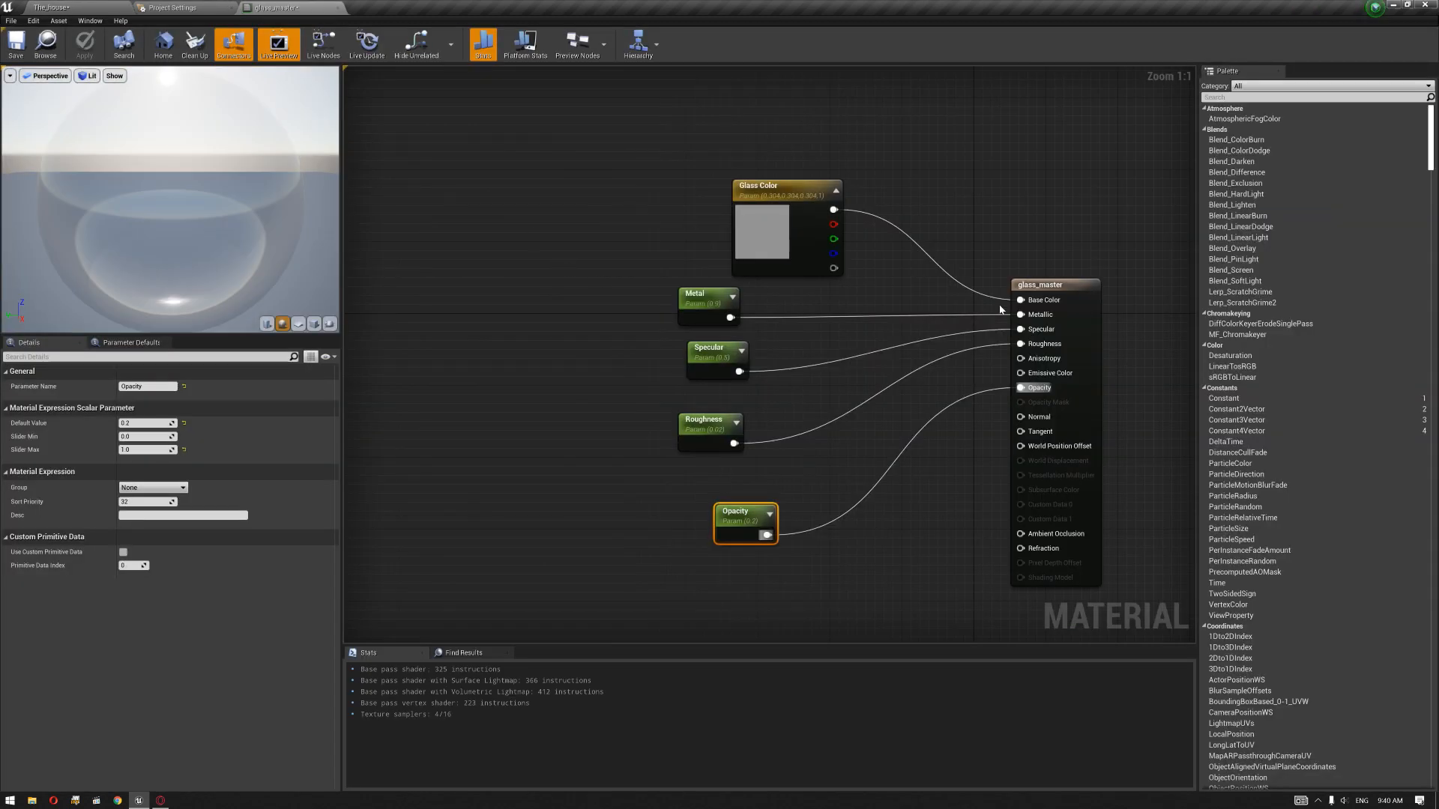
{"action": "left_click", "coordinate": [1067, 292]}
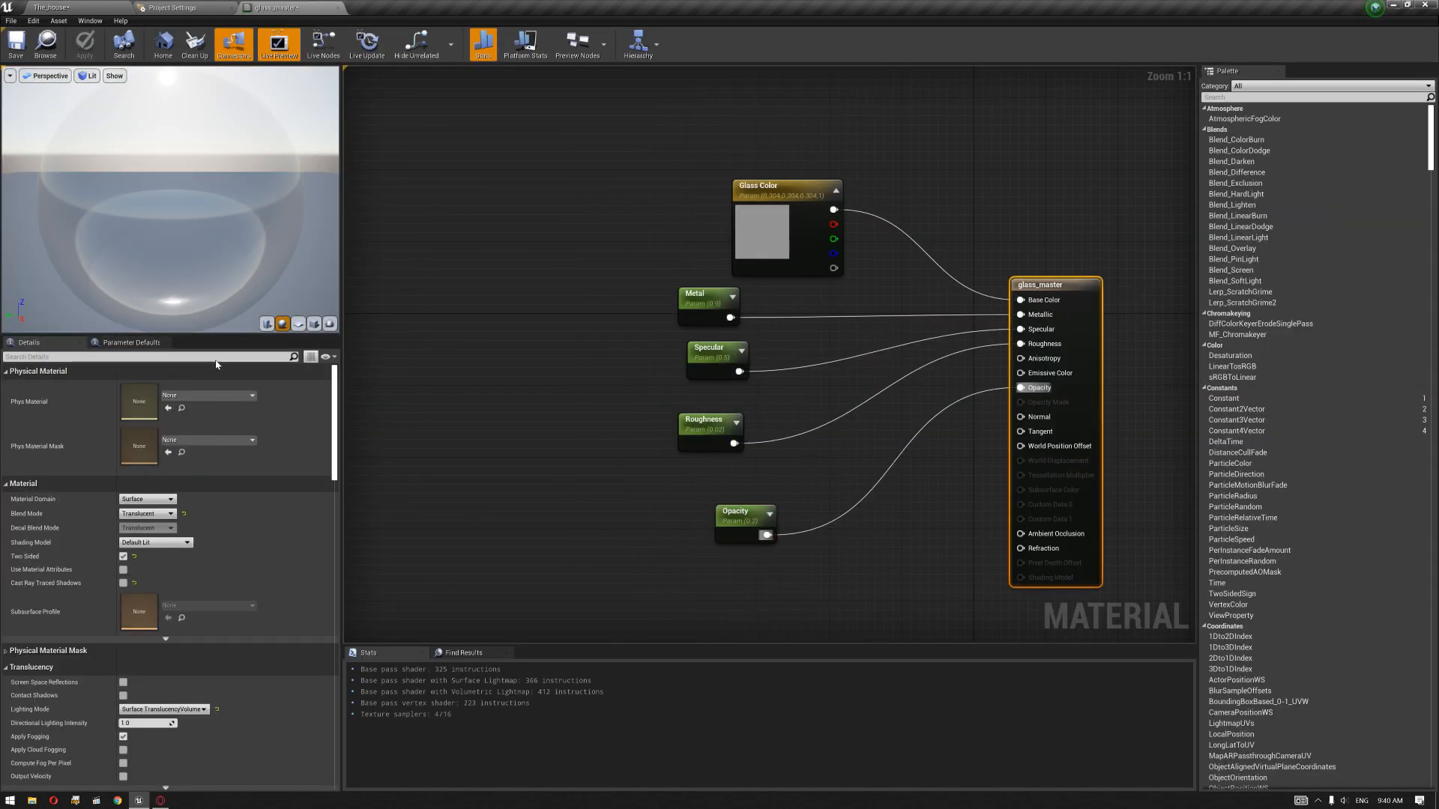
{"action": "left_click", "coordinate": [89, 357]}
{"action": "type", "text": "scre"}
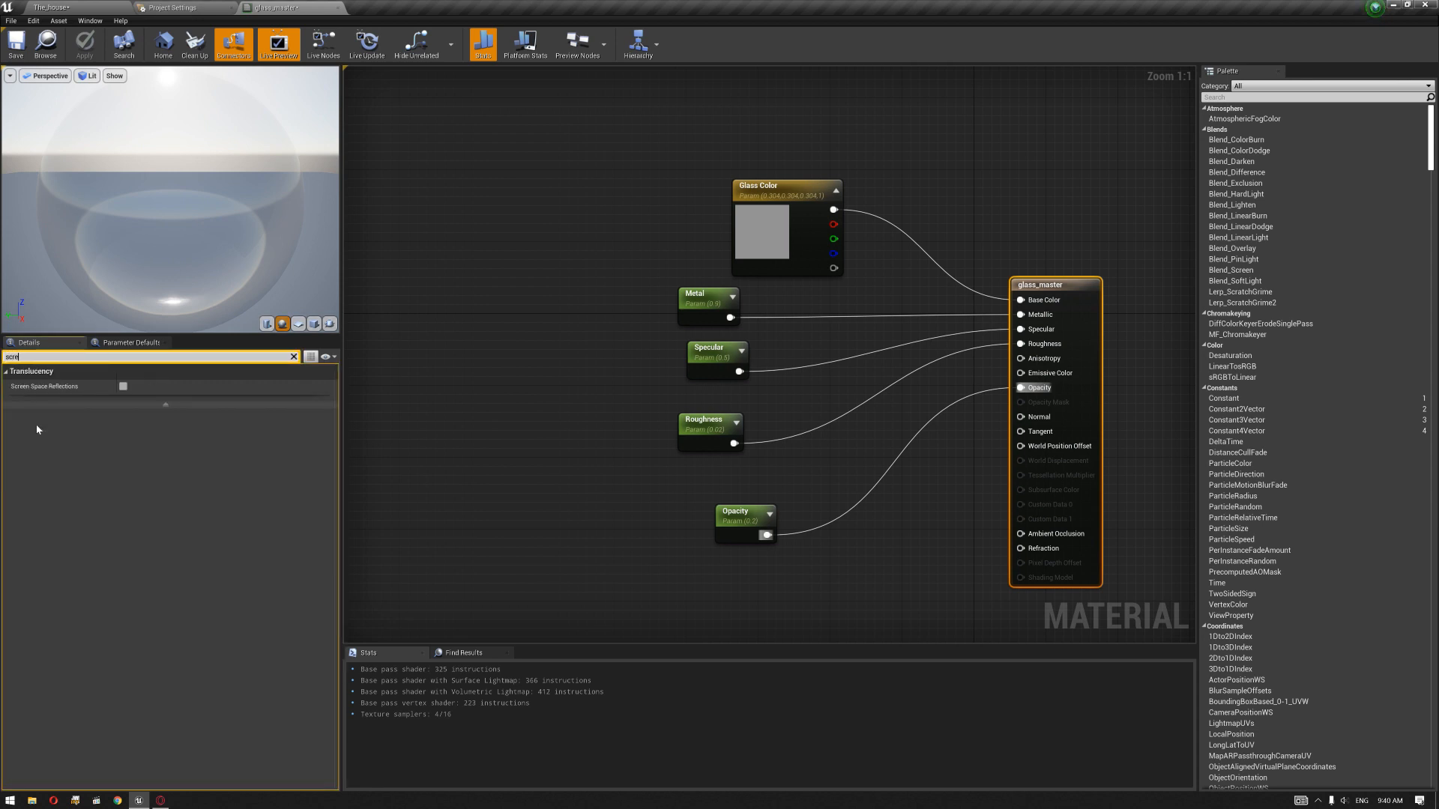
{"action": "left_click", "coordinate": [123, 386]}
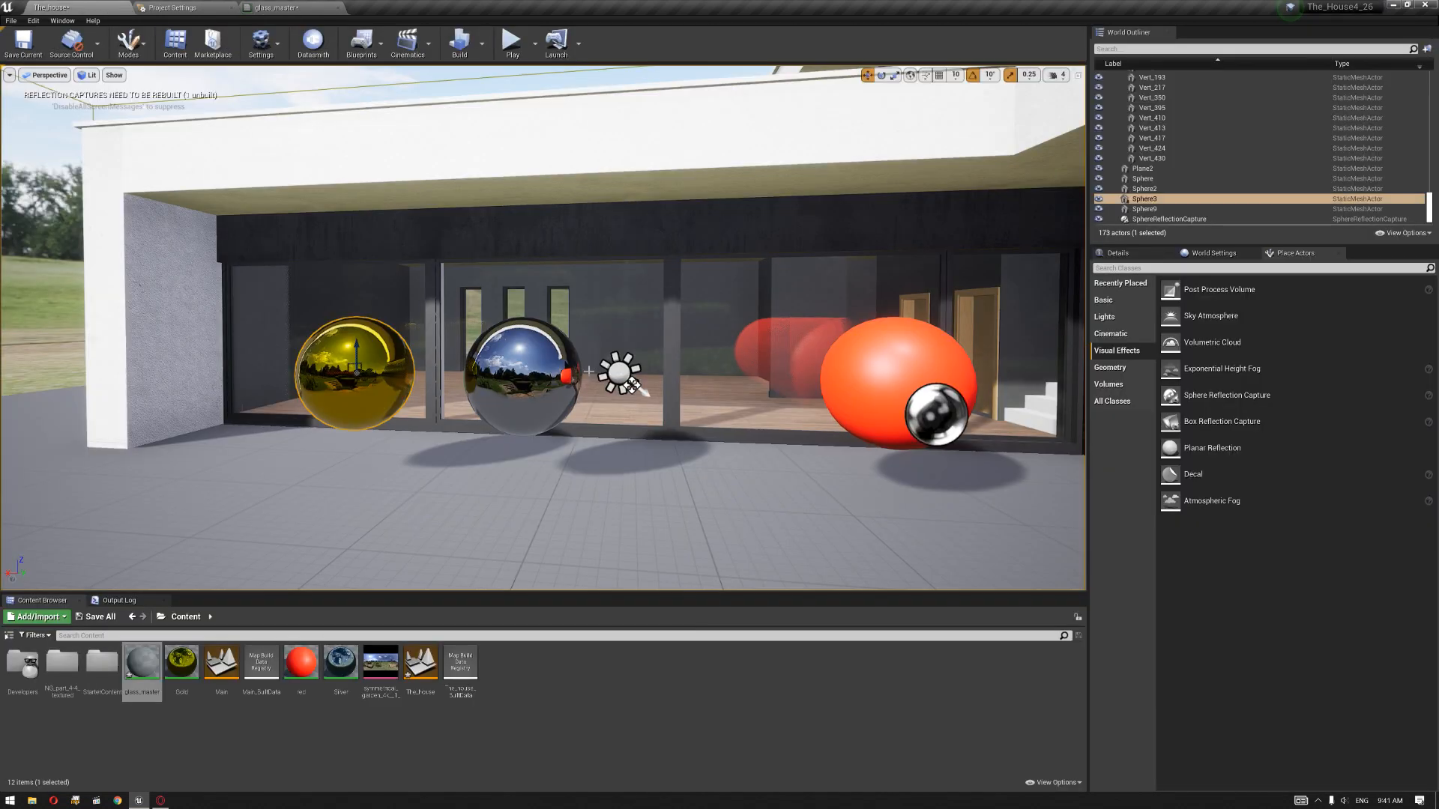
Step: Examine the spheres' reflections in the window glass from different camera positions
{"action": "key", "text": "a"}
{"action": "right_click_drag", "start_coordinate": [604, 412], "coordinate": [684, 352]}
{"action": "key", "text": "w"}
{"action": "key", "text": "w"}
{"action": "key", "text": "d"}
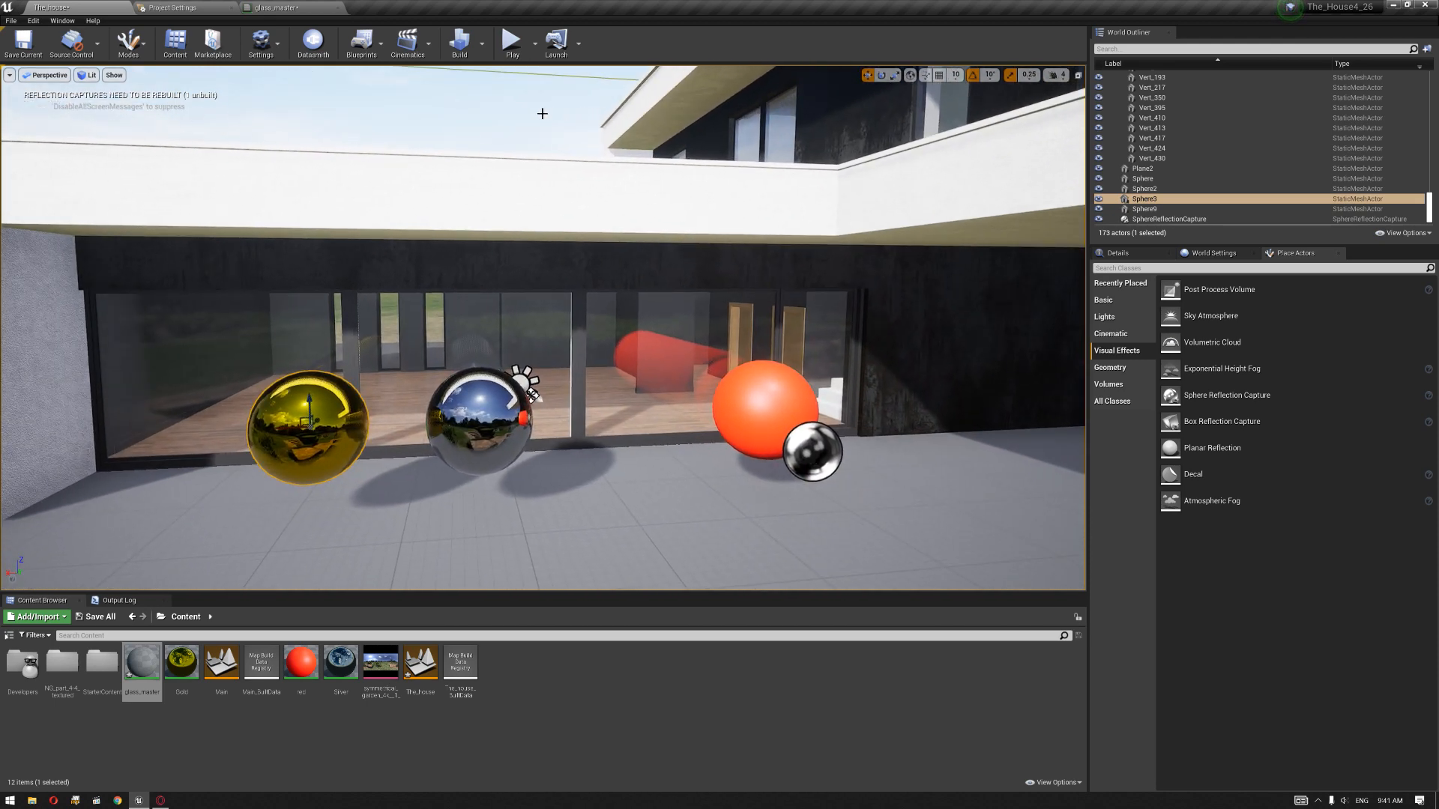
Step: Look through the lighting and reflection capture build options and view the whole house facade
{"action": "left_click", "coordinate": [483, 44]}
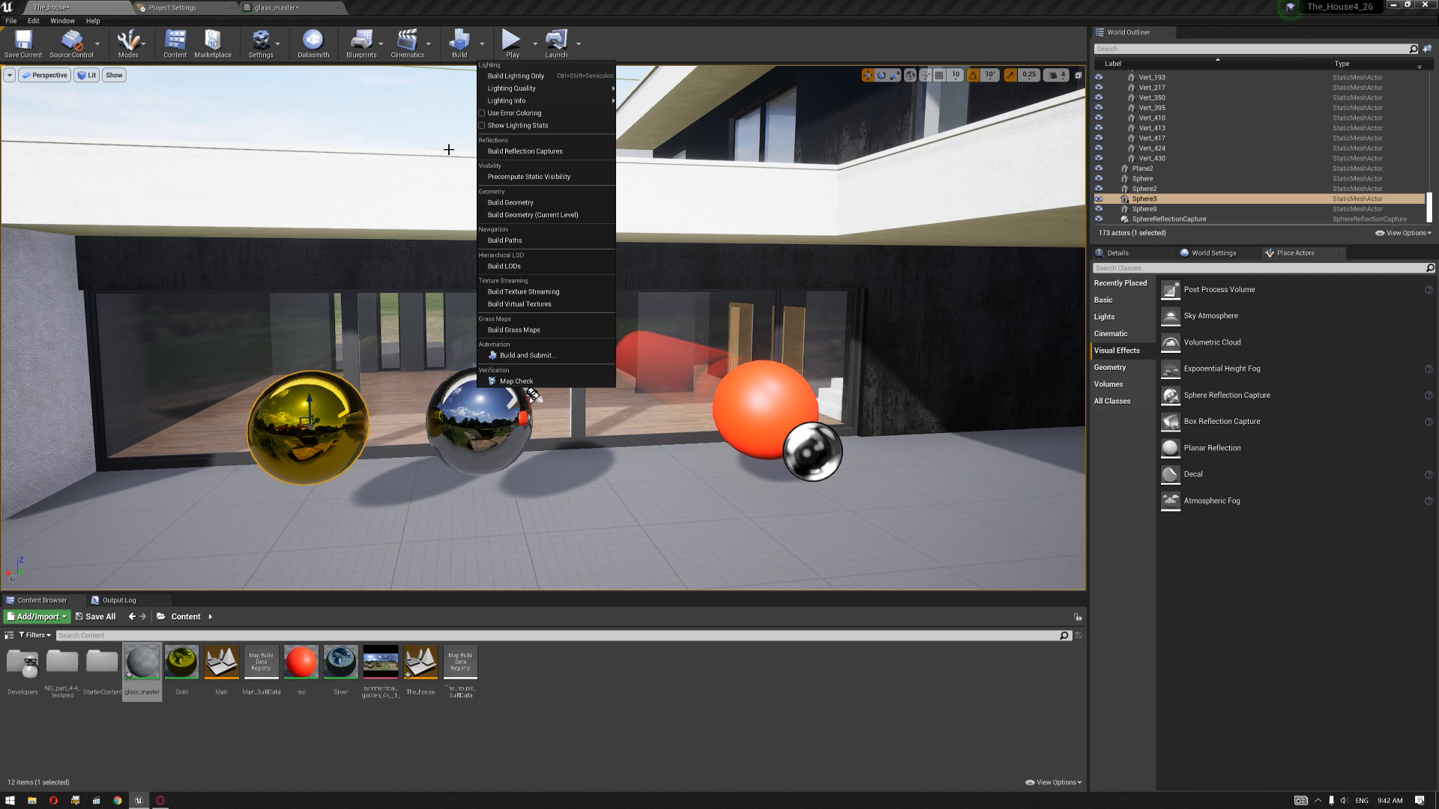
{"action": "left_click", "coordinate": [397, 131]}
{"action": "right_click", "coordinate": [546, 280]}
{"action": "left_click", "coordinate": [555, 150]}
{"action": "right_click_drag", "start_coordinate": [536, 275], "coordinate": [580, 270]}
{"action": "scroll", "coordinate": [573, 271], "scroll_direction": "down", "scroll_amount": 3}
{"action": "scroll", "coordinate": [574, 269], "scroll_direction": "down", "scroll_amount": 3}
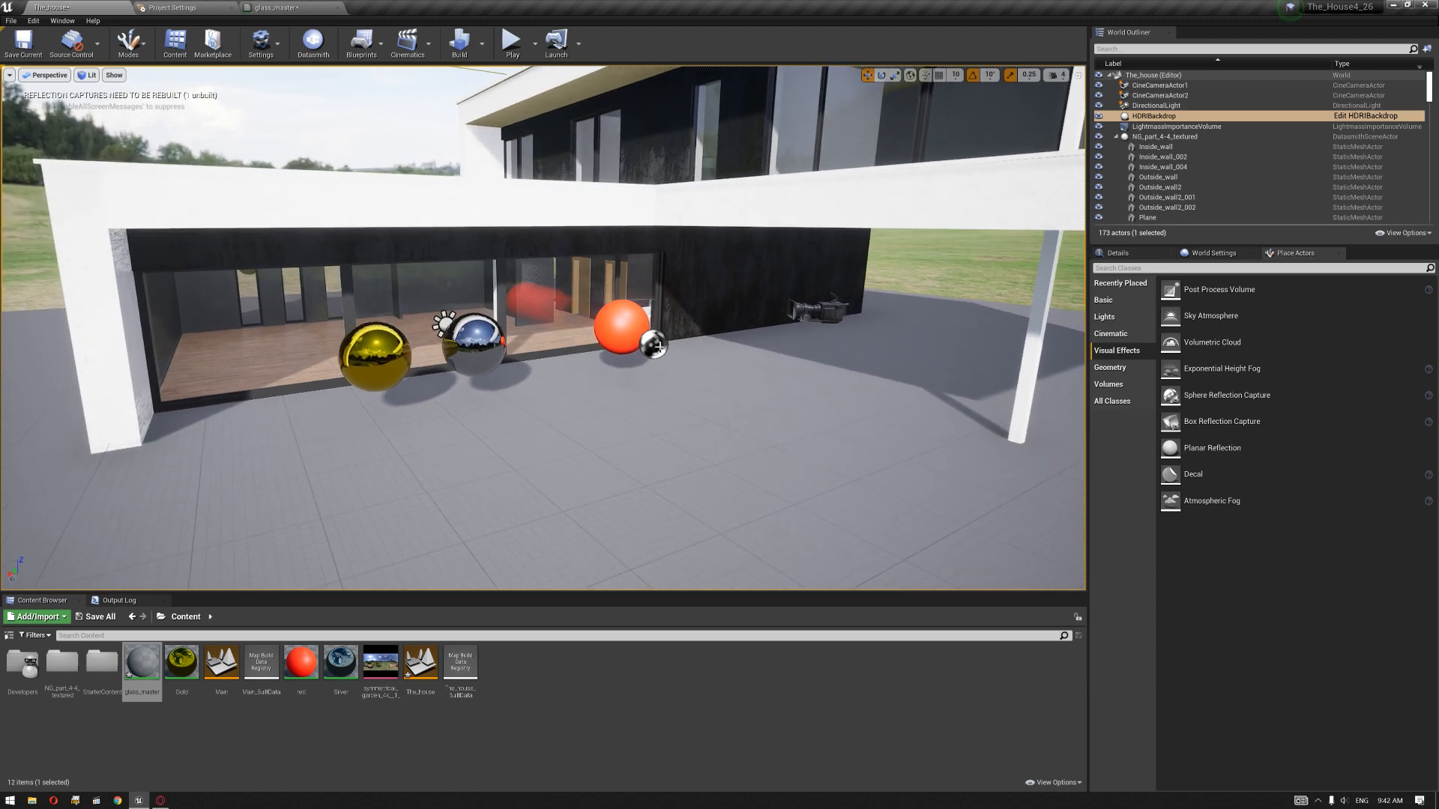
{"action": "right_click_drag", "start_coordinate": [661, 352], "coordinate": [661, 325]}
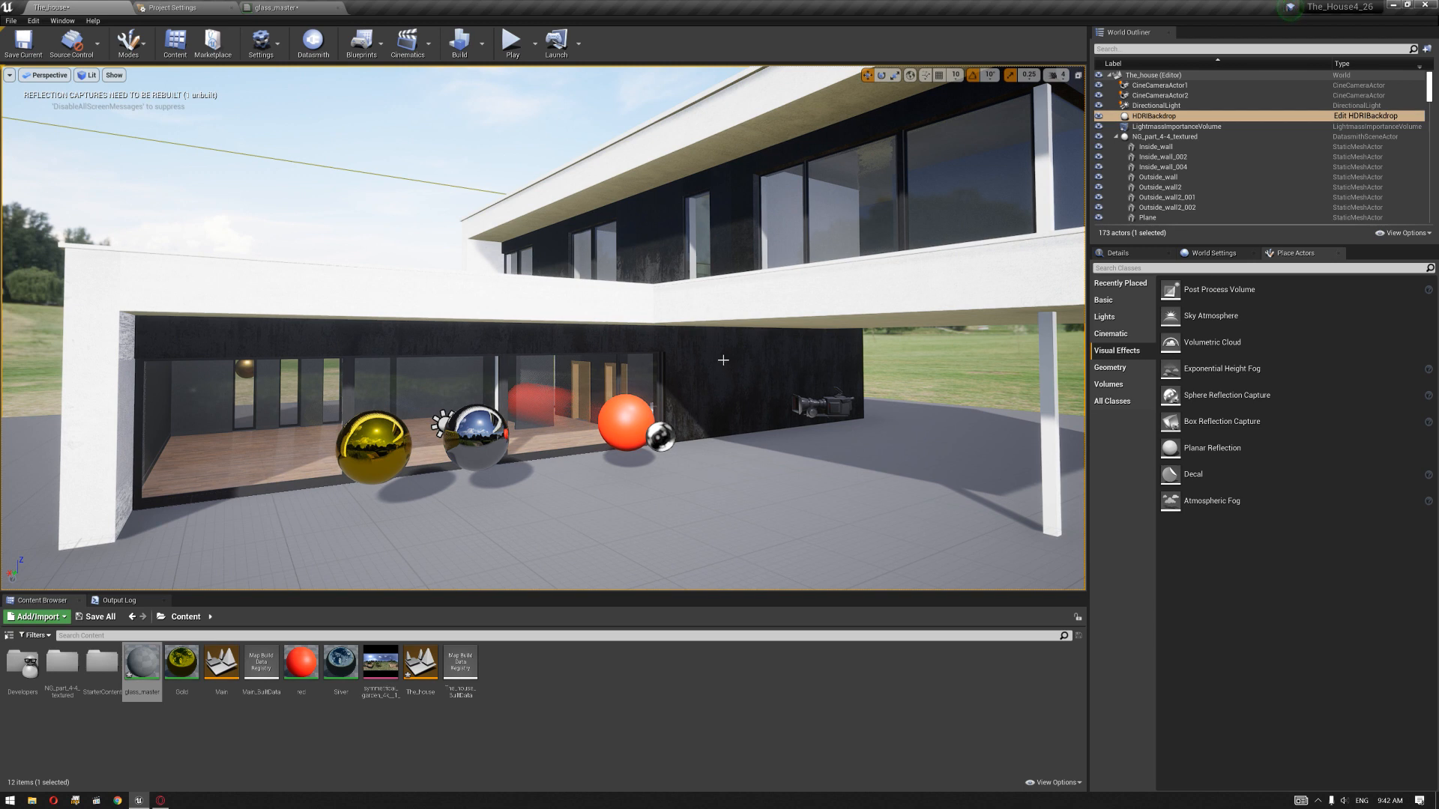
{"action": "right_click_drag", "start_coordinate": [723, 360], "coordinate": [730, 371]}
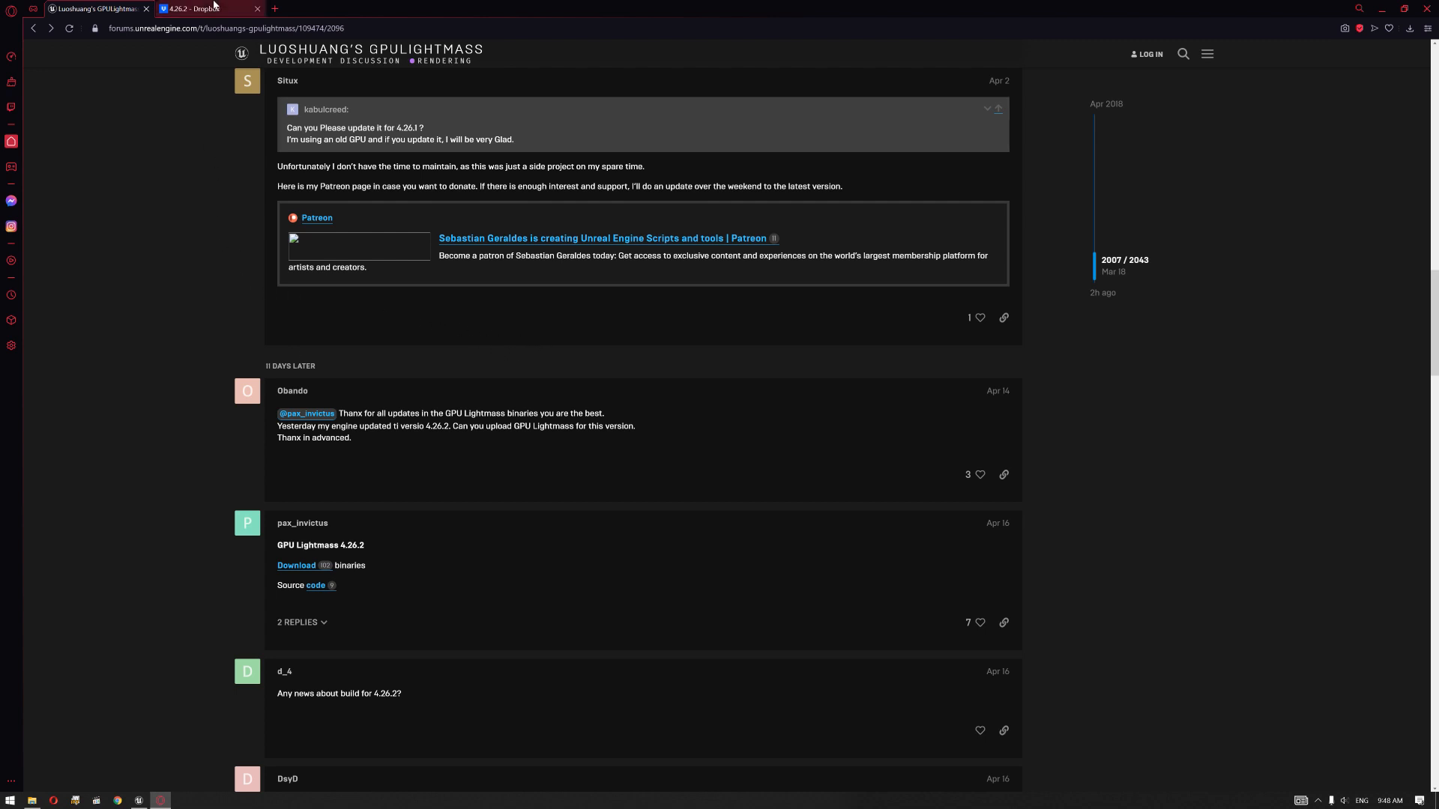
Step: View the GPULightmass 4.26.2 download on Dropbox in the browser and the UE_4.26 installation folder in File Explorer
{"action": "left_click", "coordinate": [215, 4]}
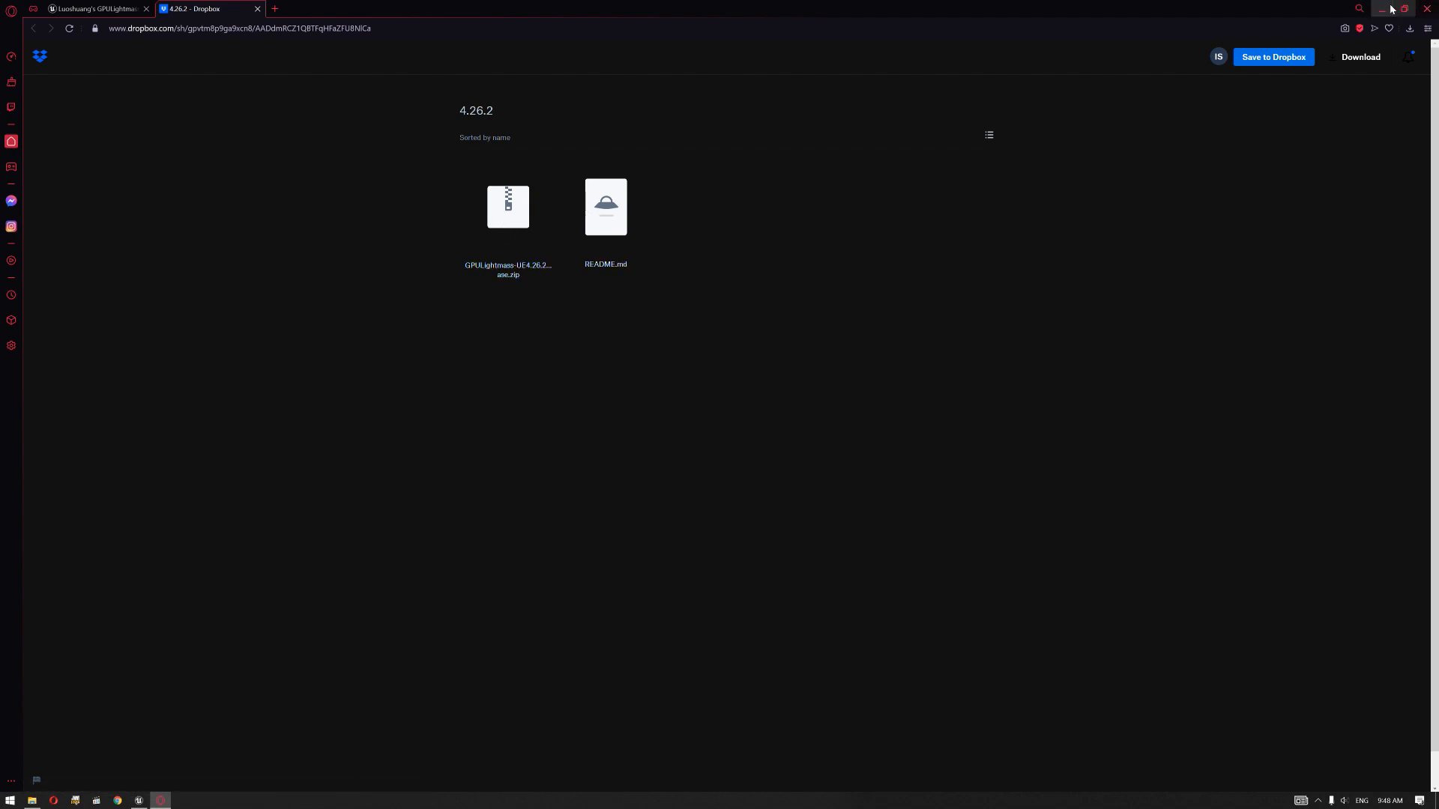
{"action": "left_click", "coordinate": [1382, 9]}
{"action": "left_click", "coordinate": [32, 800]}
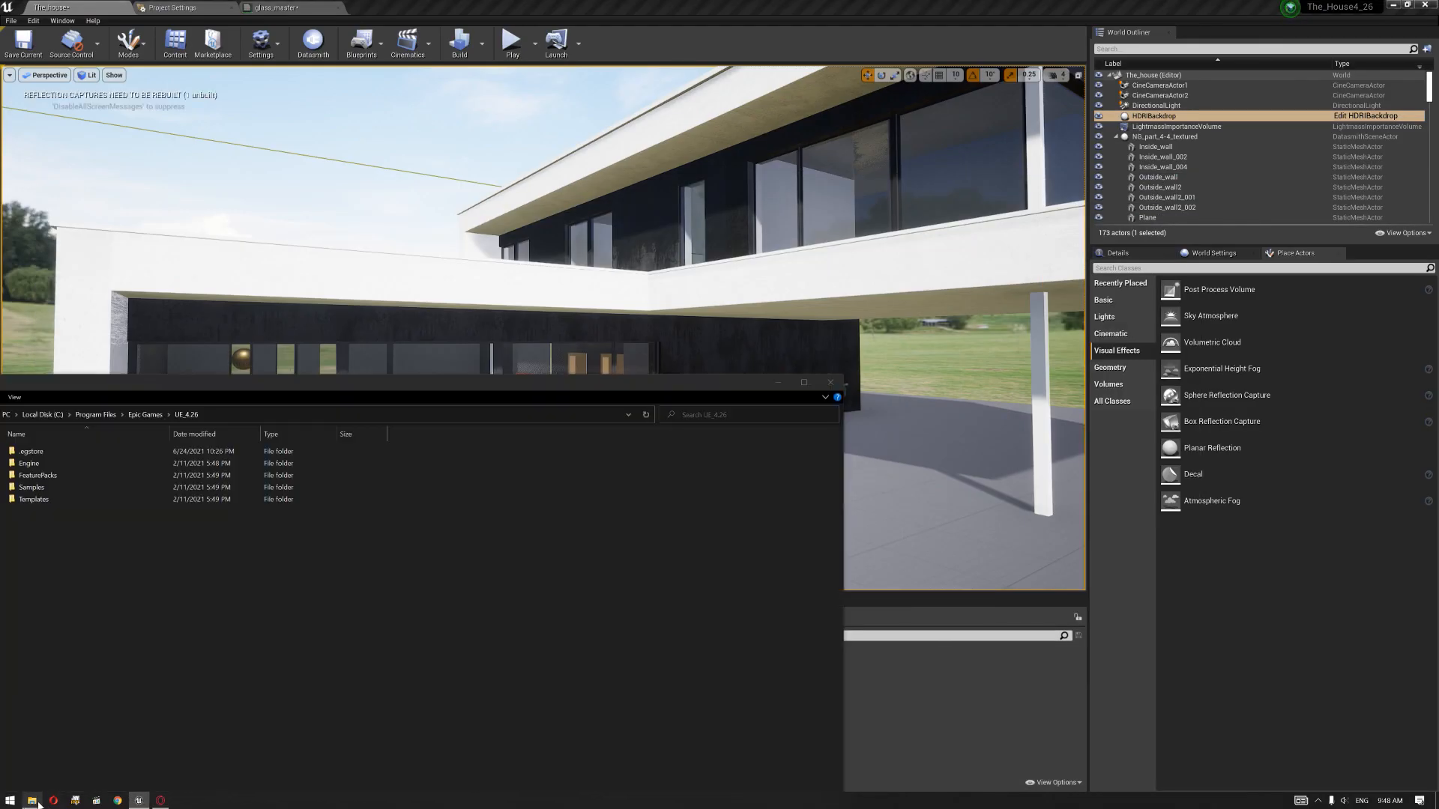
{"action": "left_click_drag", "start_coordinate": [357, 339], "coordinate": [351, 347]}
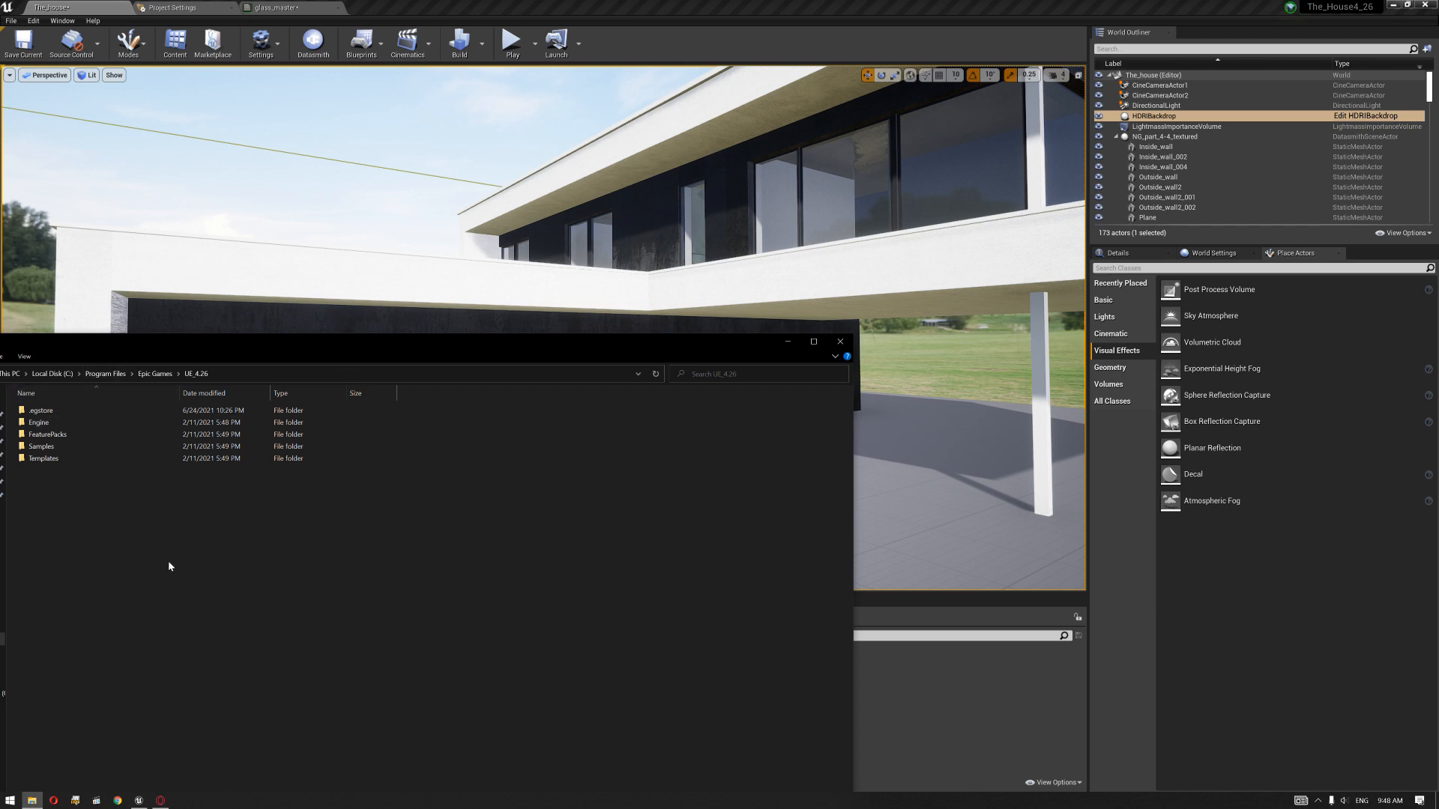
{"action": "left_click", "coordinate": [45, 422]}
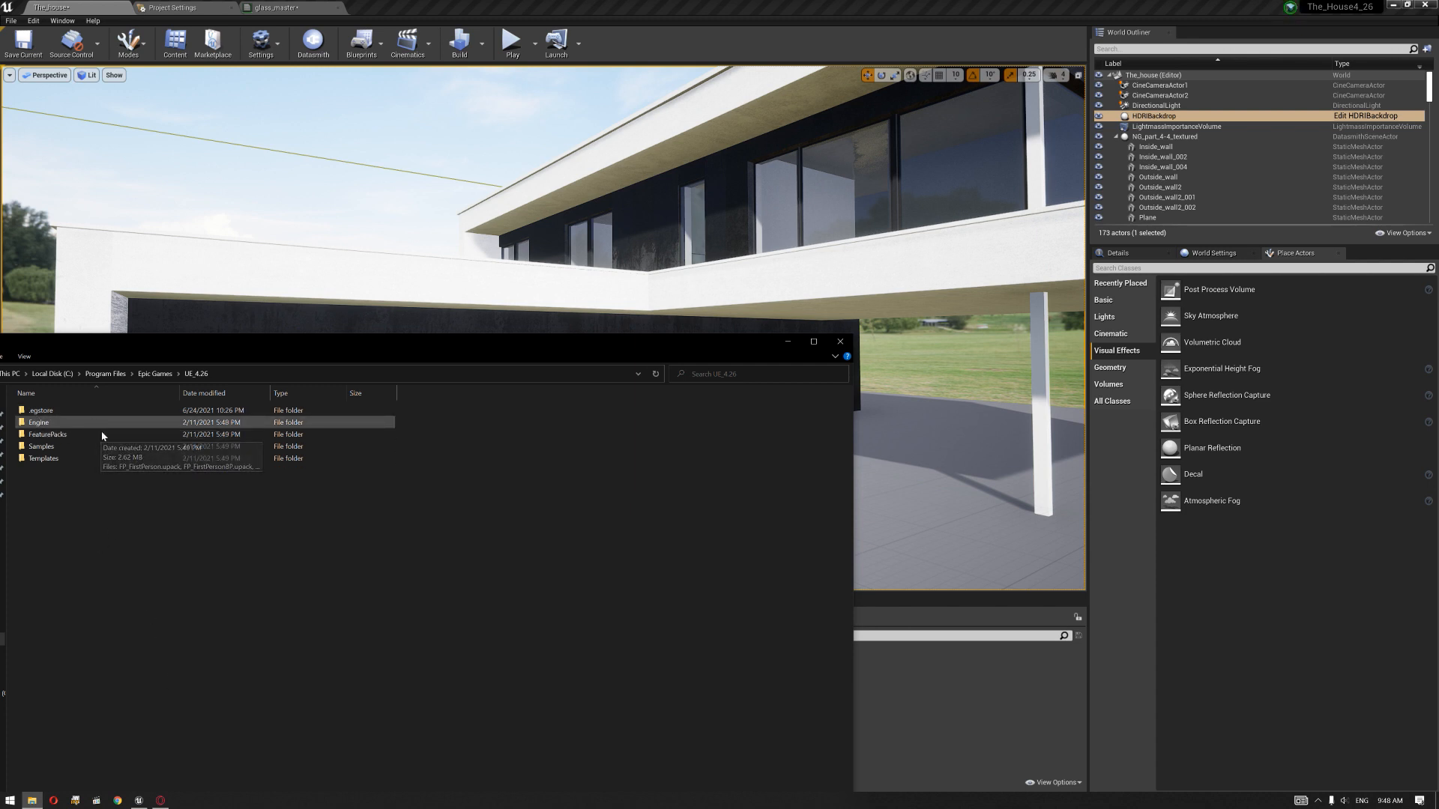
{"action": "left_click", "coordinate": [840, 341]}
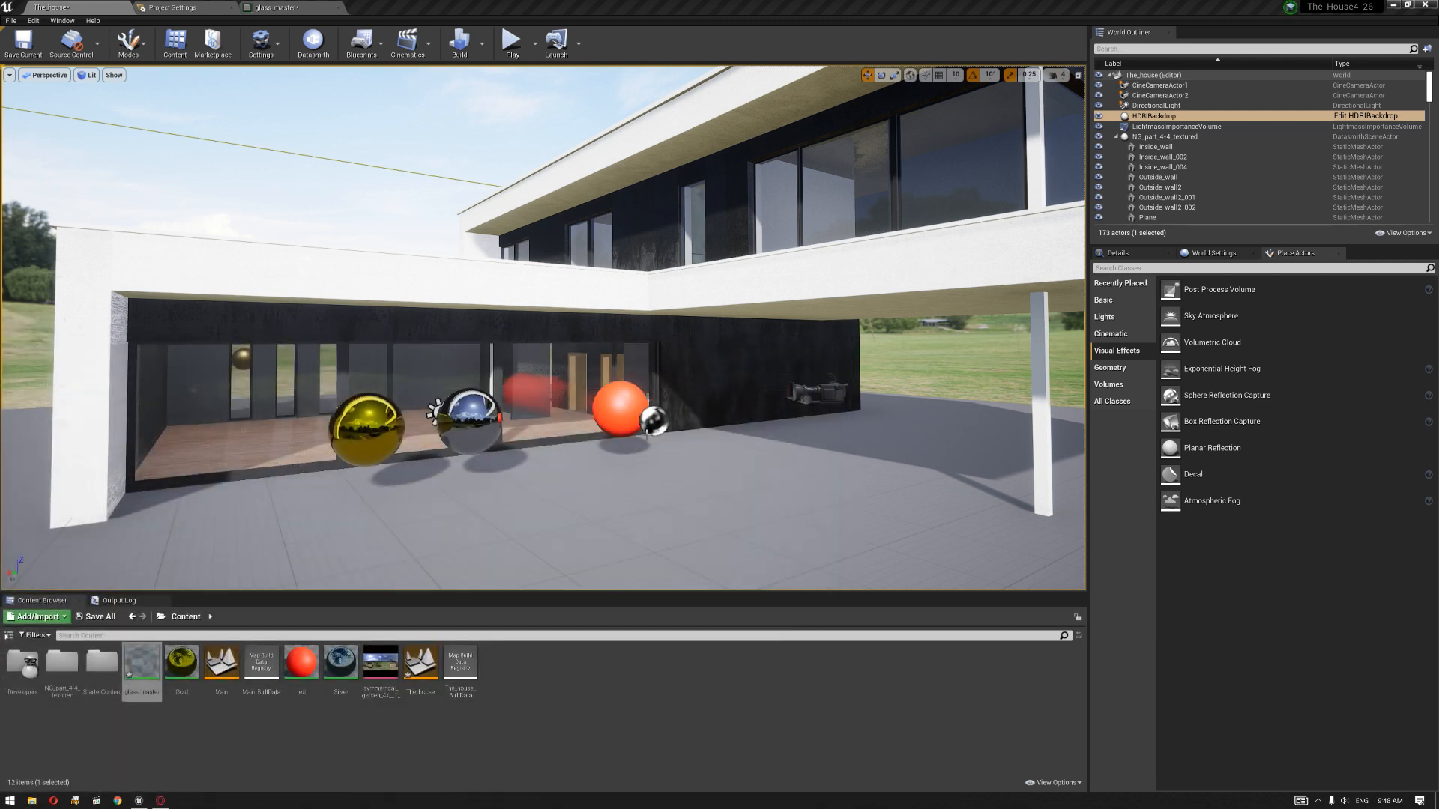
Step: Build all levels to precompute the lighting and update the reflection captures
{"action": "right_click_drag", "start_coordinate": [701, 459], "coordinate": [685, 475]}
{"action": "key", "text": "d"}
{"action": "right_click_drag", "start_coordinate": [723, 380], "coordinate": [723, 381]}
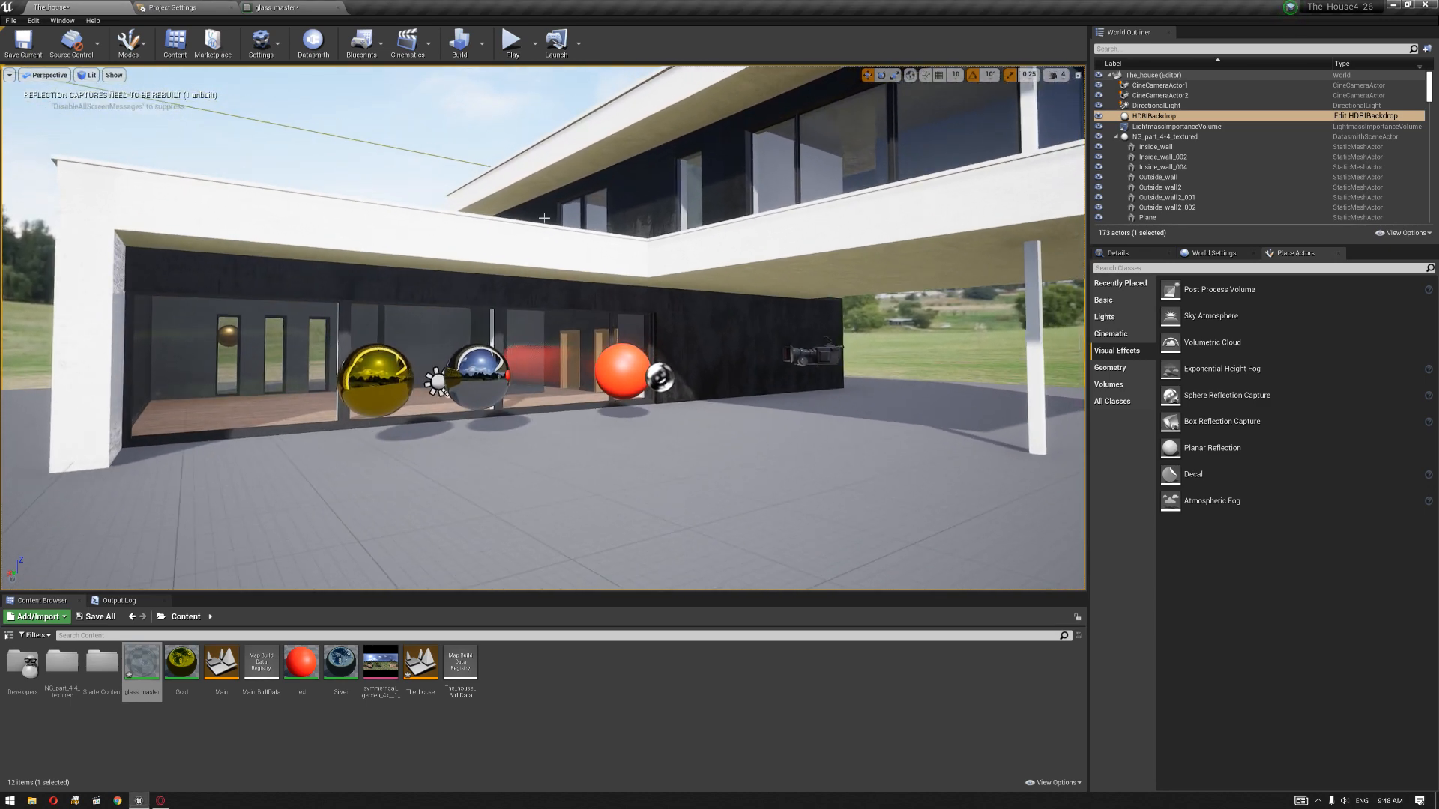
{"action": "right_click_drag", "start_coordinate": [578, 257], "coordinate": [579, 242]}
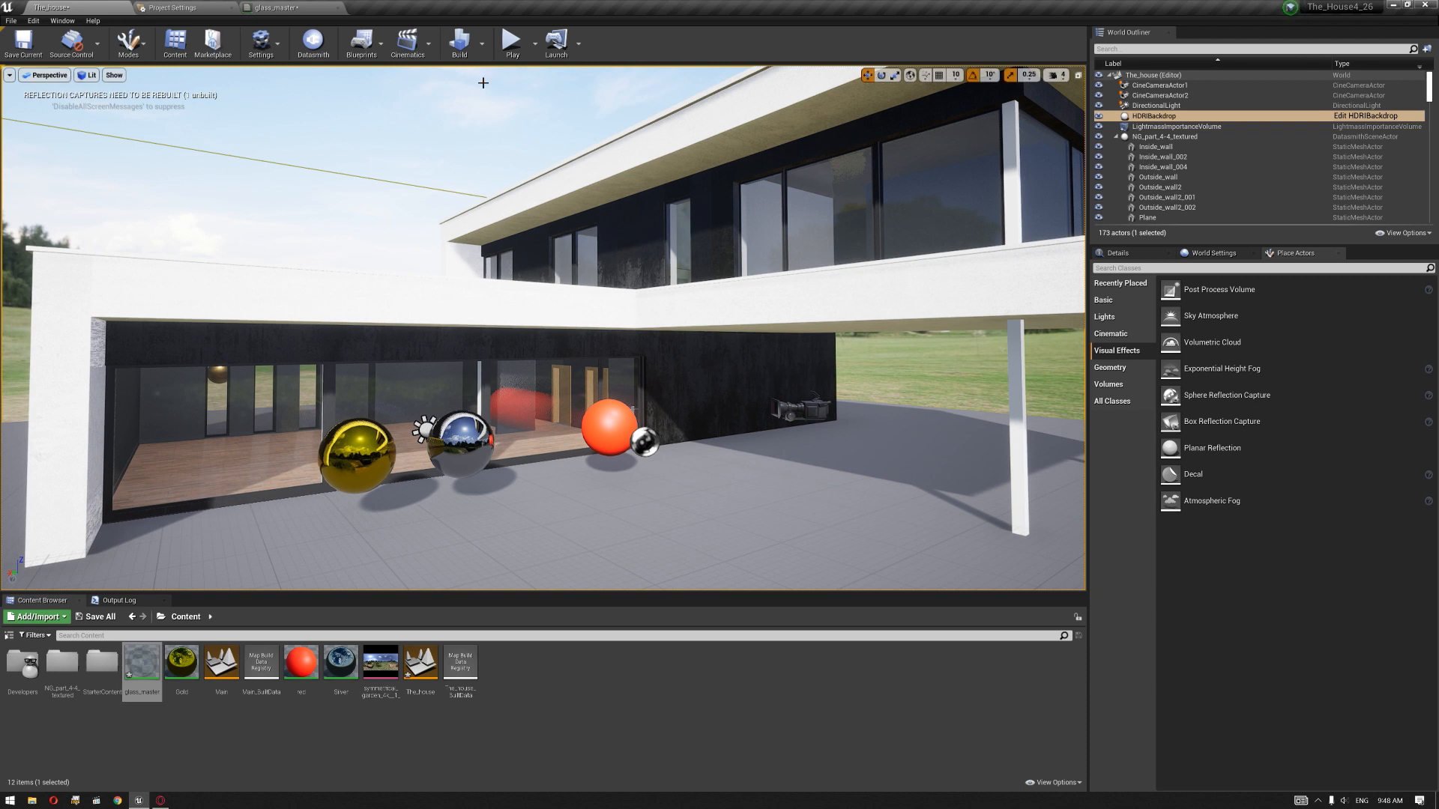
{"action": "right_click_drag", "start_coordinate": [515, 154], "coordinate": [513, 150]}
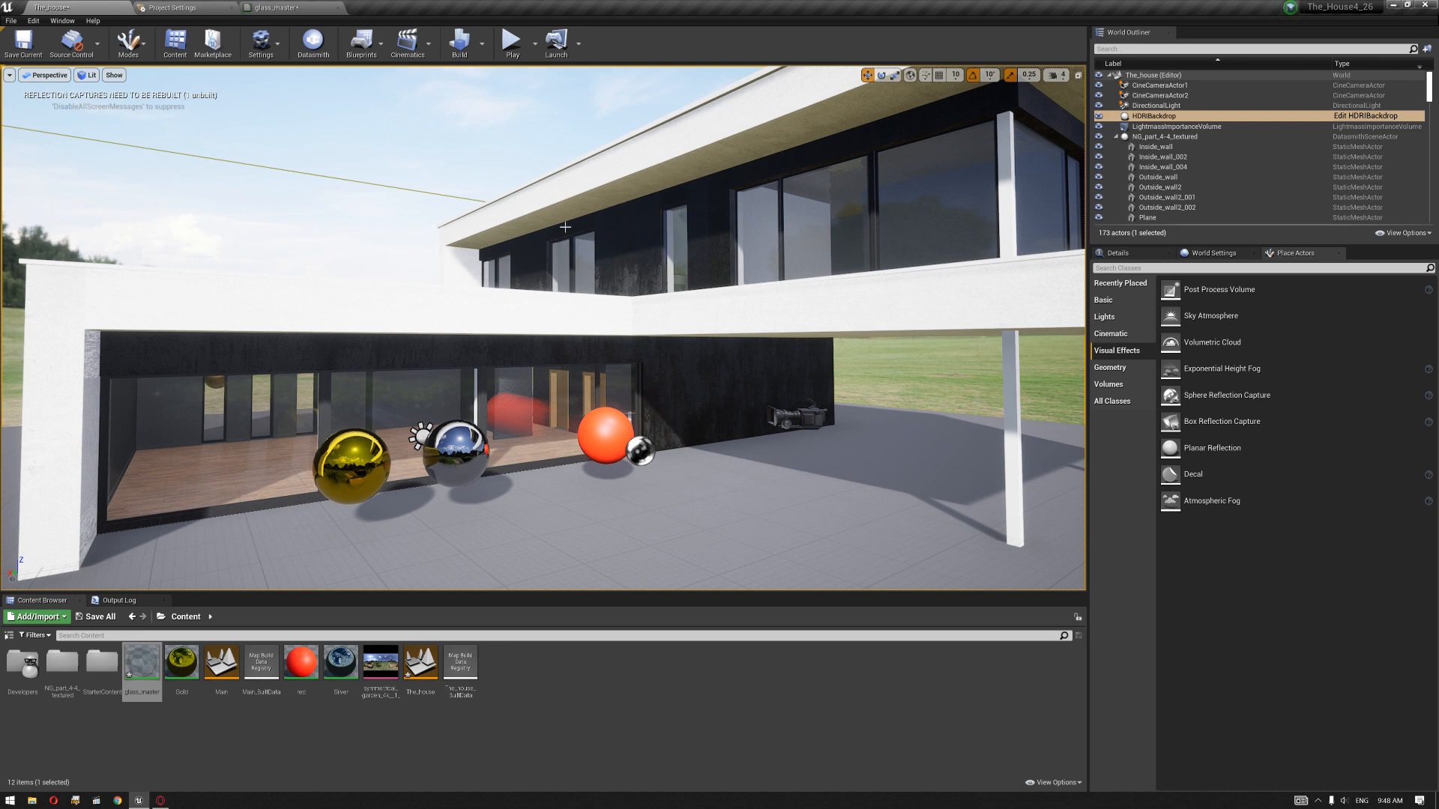
{"action": "left_click", "coordinate": [467, 45]}
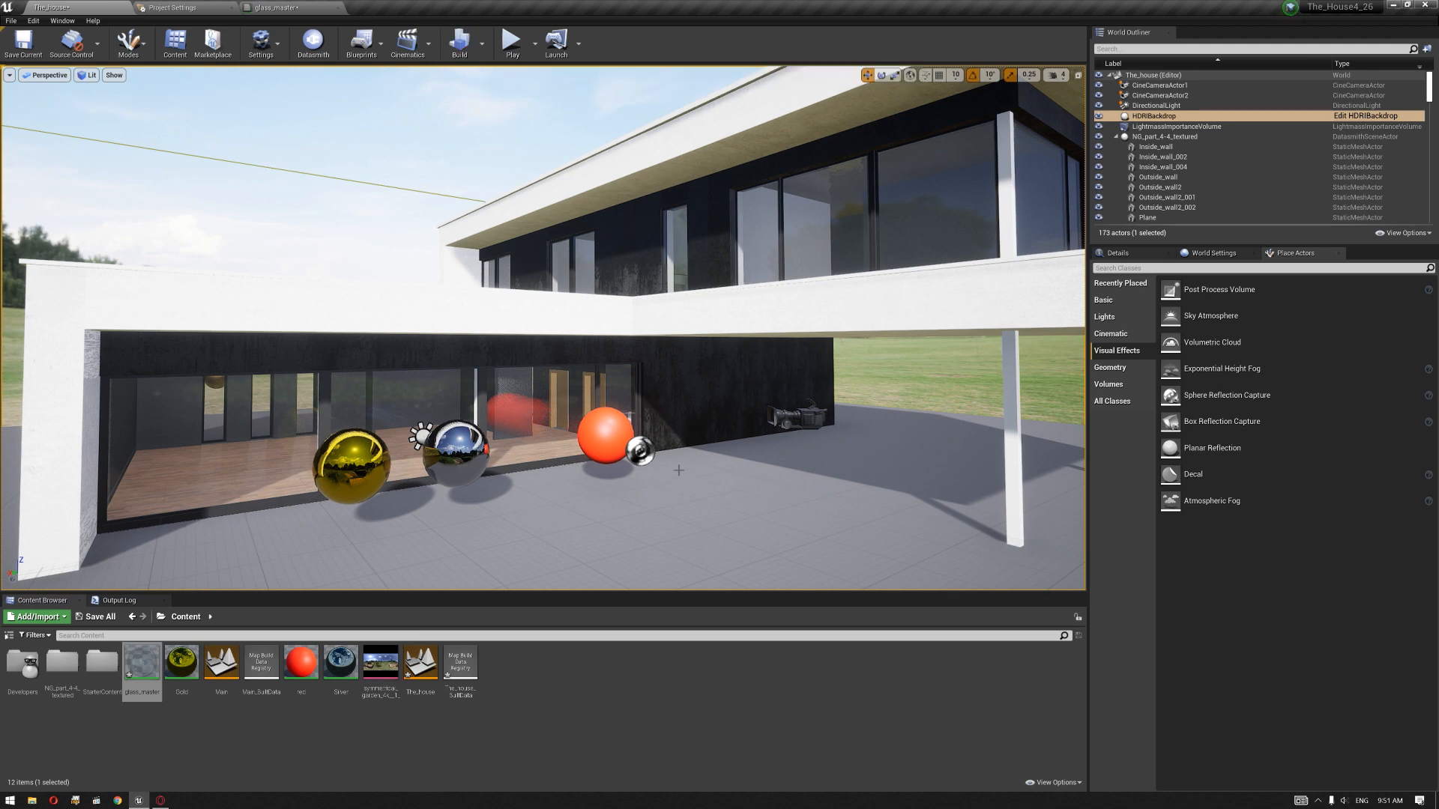
Step: Inspect the built result around the windows and select the sphere reflection capture next to the red sphere
{"action": "key", "text": "d"}
{"action": "right_click_drag", "start_coordinate": [678, 470], "coordinate": [652, 521]}
{"action": "key", "text": "d"}
{"action": "key", "text": "a"}
{"action": "right_click_drag", "start_coordinate": [703, 452], "coordinate": [687, 443]}
{"action": "key", "text": "a"}
{"action": "right_click_drag", "start_coordinate": [770, 464], "coordinate": [732, 448]}
{"action": "key", "text": "s"}
{"action": "key", "text": "a"}
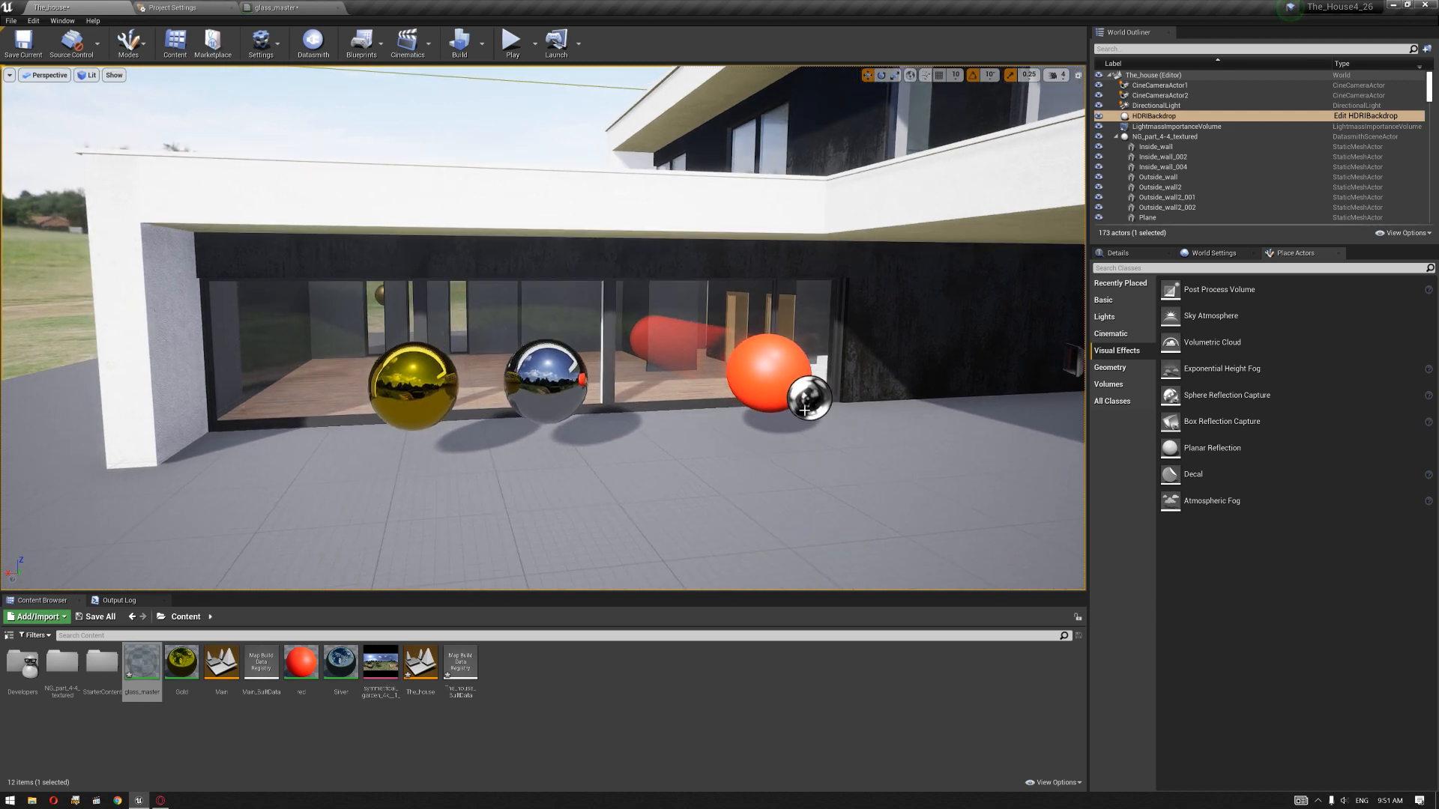
{"action": "left_click_drag", "start_coordinate": [803, 410], "coordinate": [803, 407]}
{"action": "key", "text": "w"}
{"action": "right_click_drag", "start_coordinate": [781, 416], "coordinate": [773, 441]}
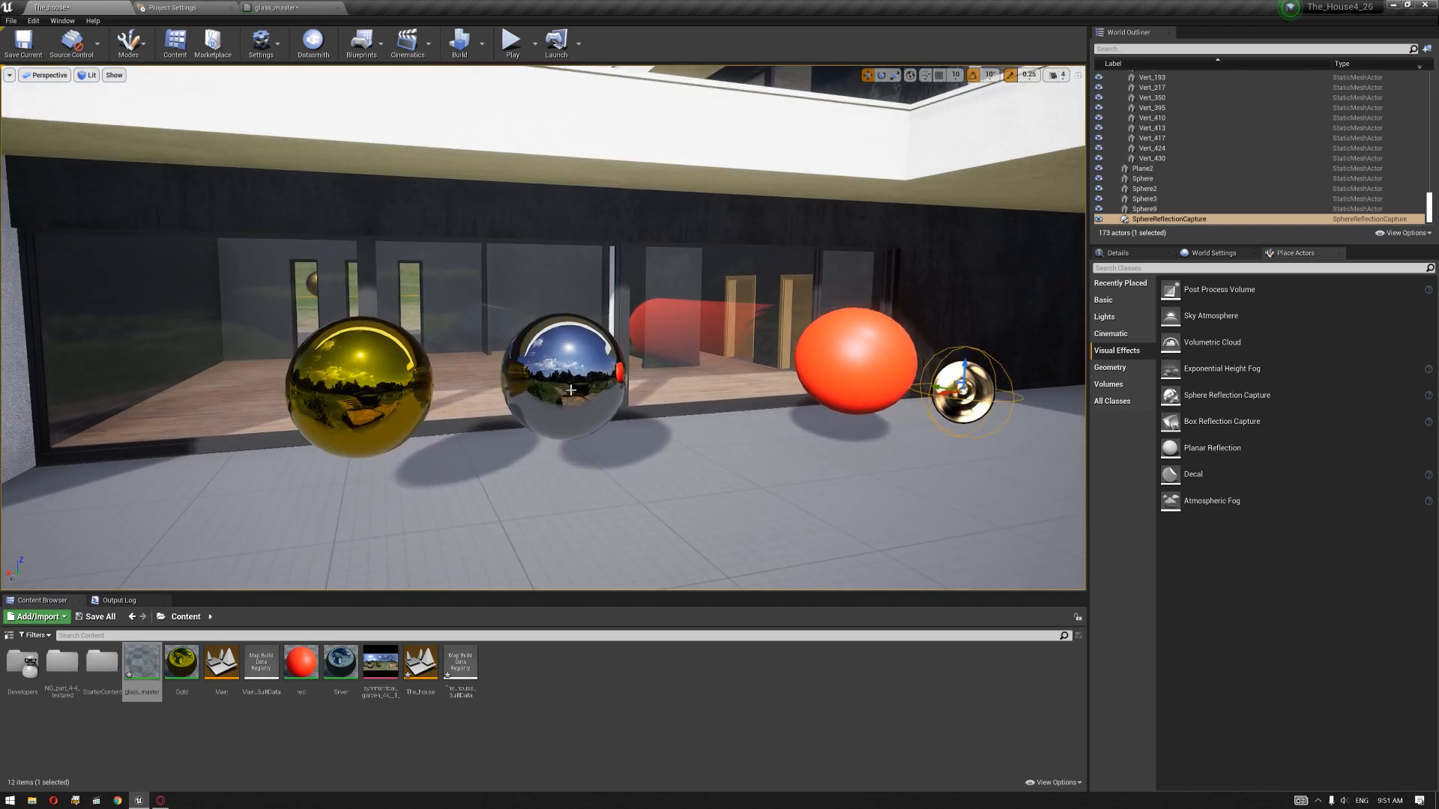
Step: Select the chrome sphere and examine its reflections up close and the window reflections from several angles
{"action": "left_click", "coordinate": [571, 389]}
{"action": "key", "text": "s"}
{"action": "right_click_drag", "start_coordinate": [571, 389], "coordinate": [572, 392]}
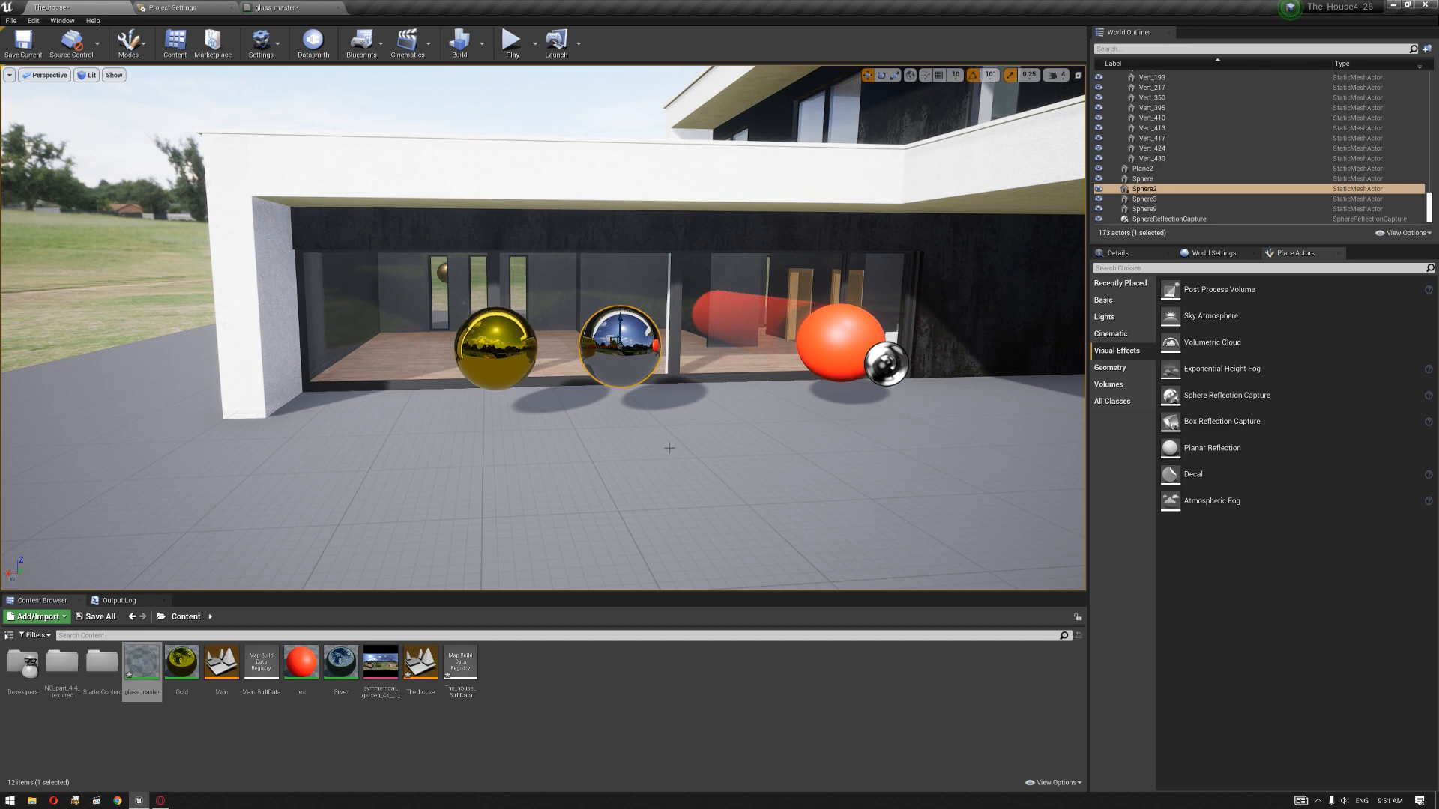
{"action": "key", "text": "w"}
{"action": "right_click_drag", "start_coordinate": [648, 381], "coordinate": [678, 377]}
{"action": "key", "text": "s"}
{"action": "key", "text": "w"}
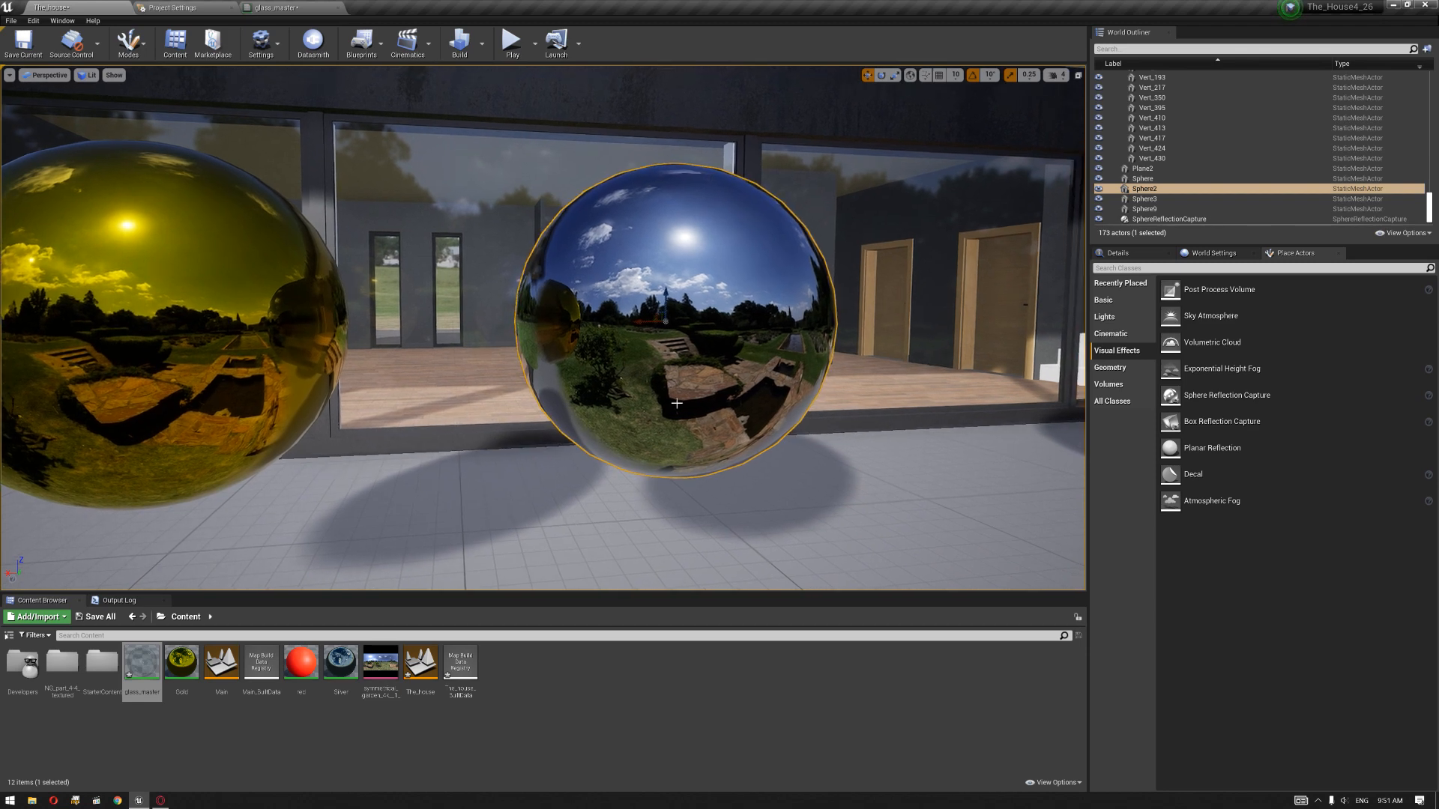
{"action": "key", "text": "s"}
{"action": "right_click_drag", "start_coordinate": [793, 456], "coordinate": [775, 448]}
{"action": "key", "text": "w"}
{"action": "key", "text": "d"}
{"action": "right_click_drag", "start_coordinate": [689, 332], "coordinate": [634, 324]}
{"action": "key", "text": "s"}
{"action": "key", "text": "w"}
{"action": "right_click_drag", "start_coordinate": [879, 425], "coordinate": [881, 425]}
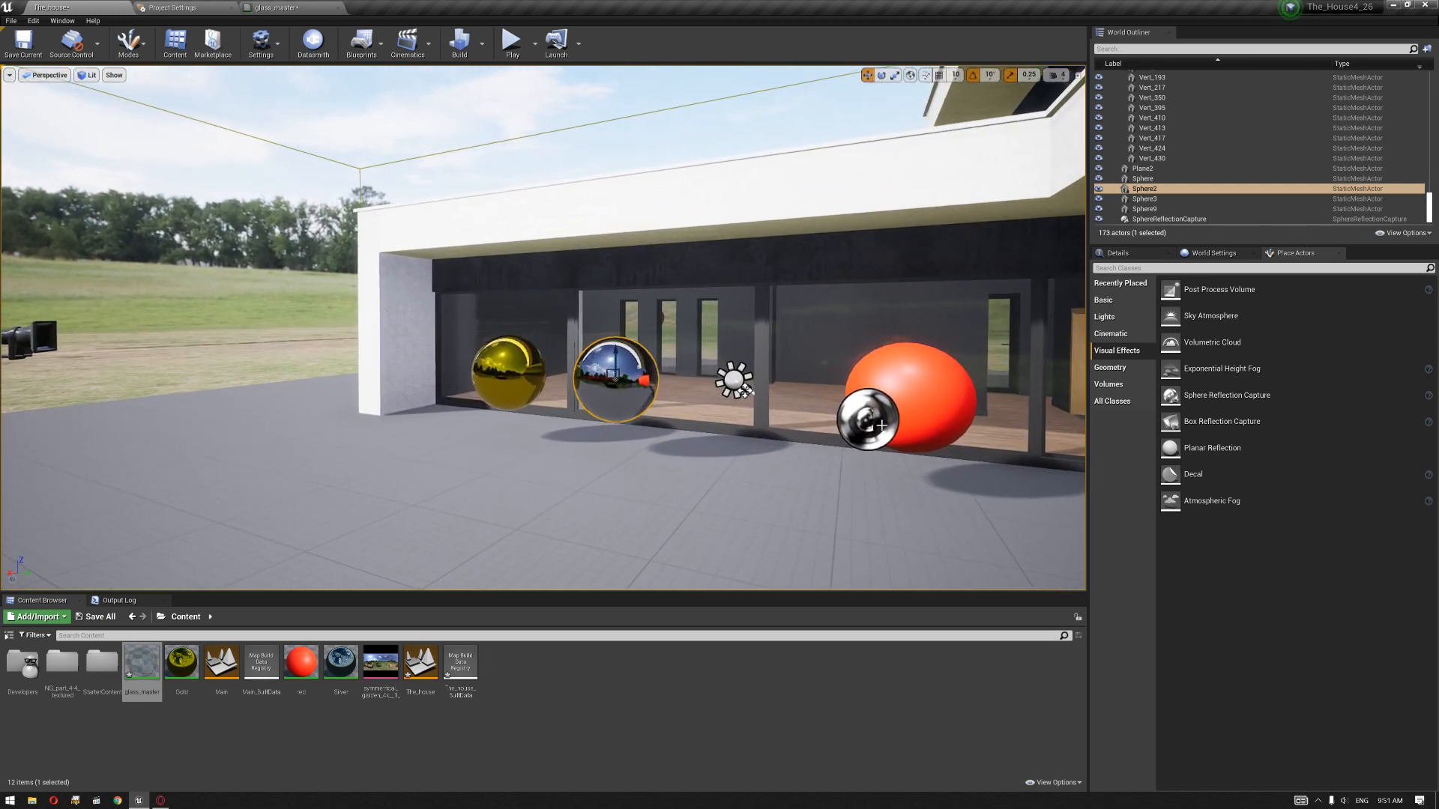
{"action": "right_click_drag", "start_coordinate": [740, 428], "coordinate": [755, 441]}
{"action": "key", "text": "a"}
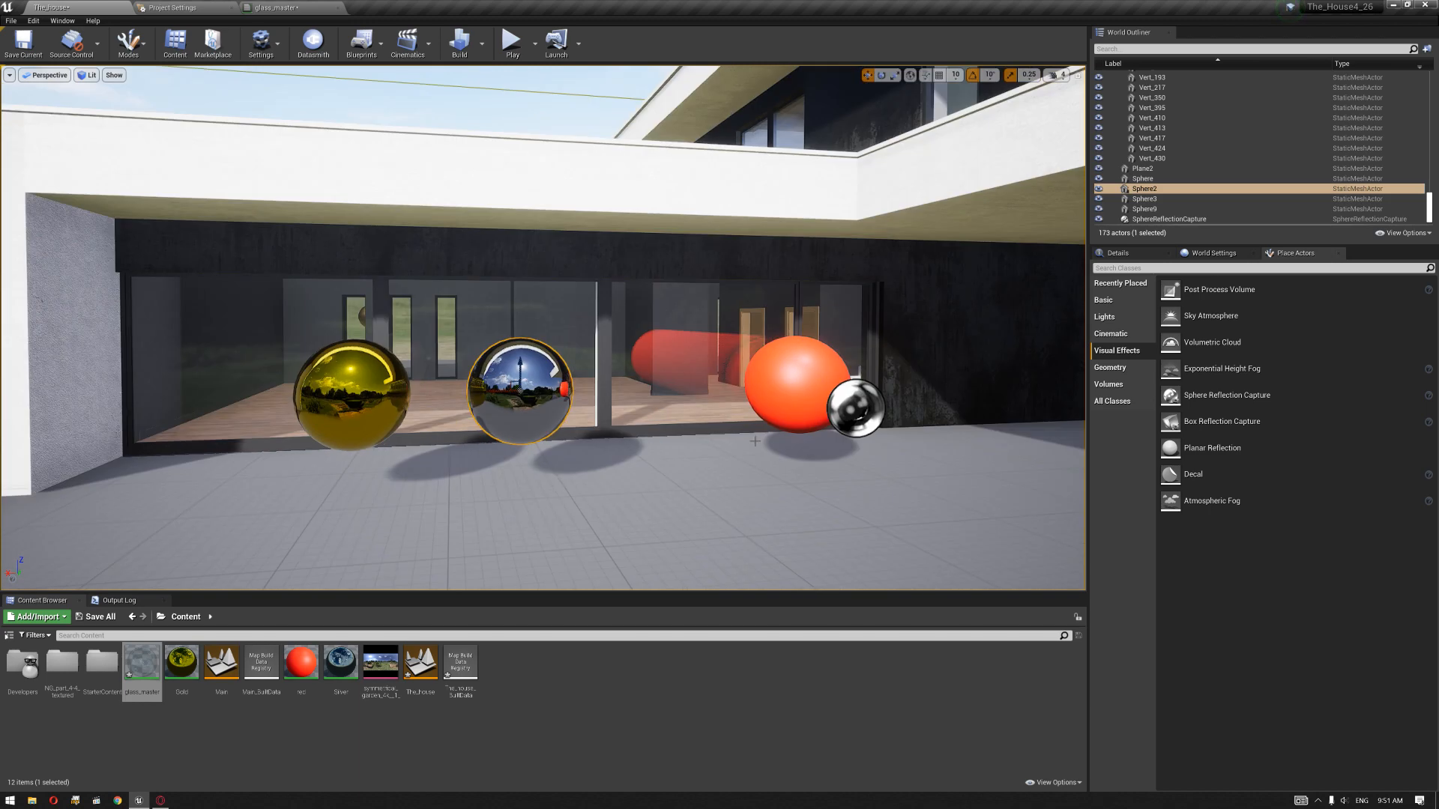
{"action": "middle_click_drag", "start_coordinate": [761, 443], "coordinate": [753, 442]}
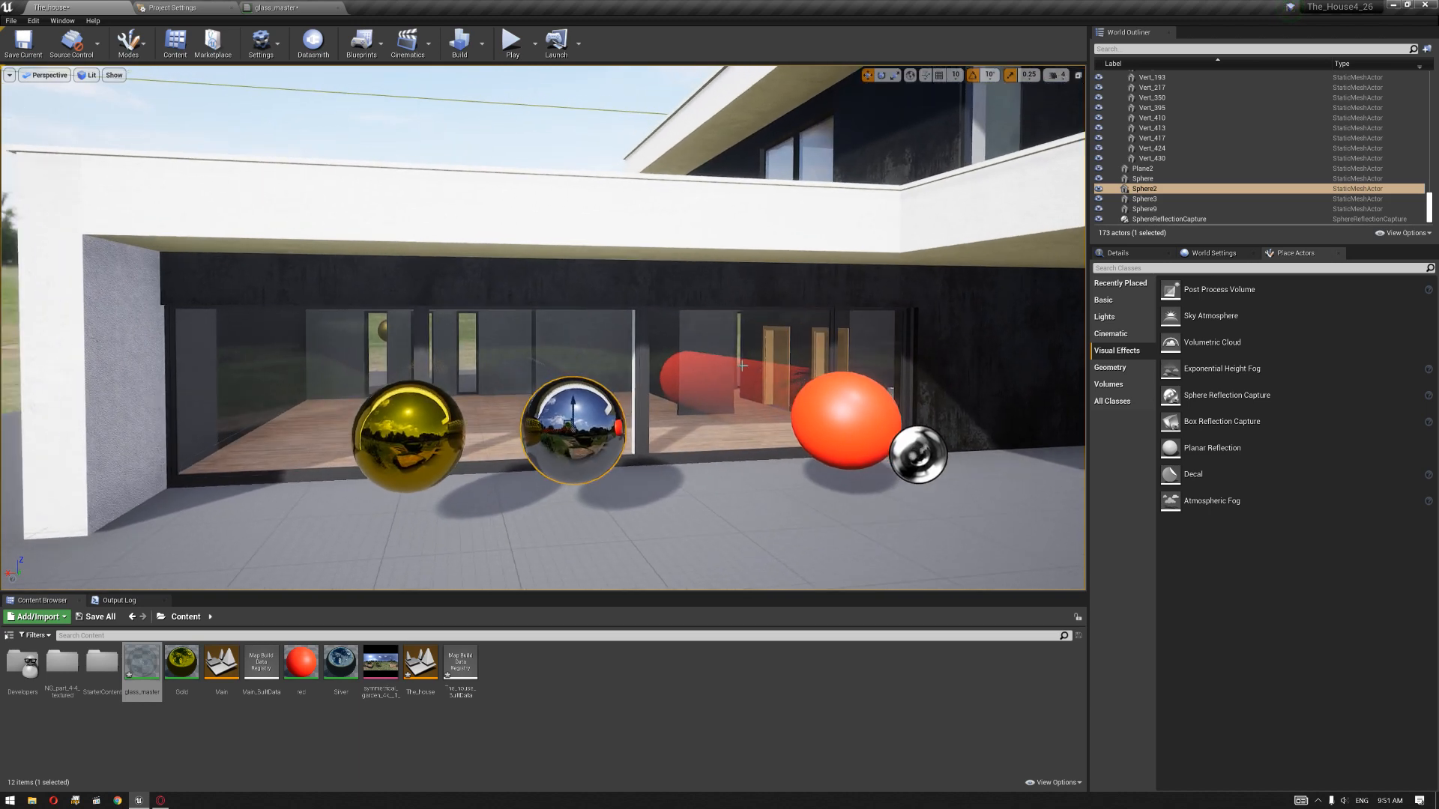
Step: Select the glass pane behind the red sphere and inspect the red reflection in it
{"action": "left_click", "coordinate": [773, 376]}
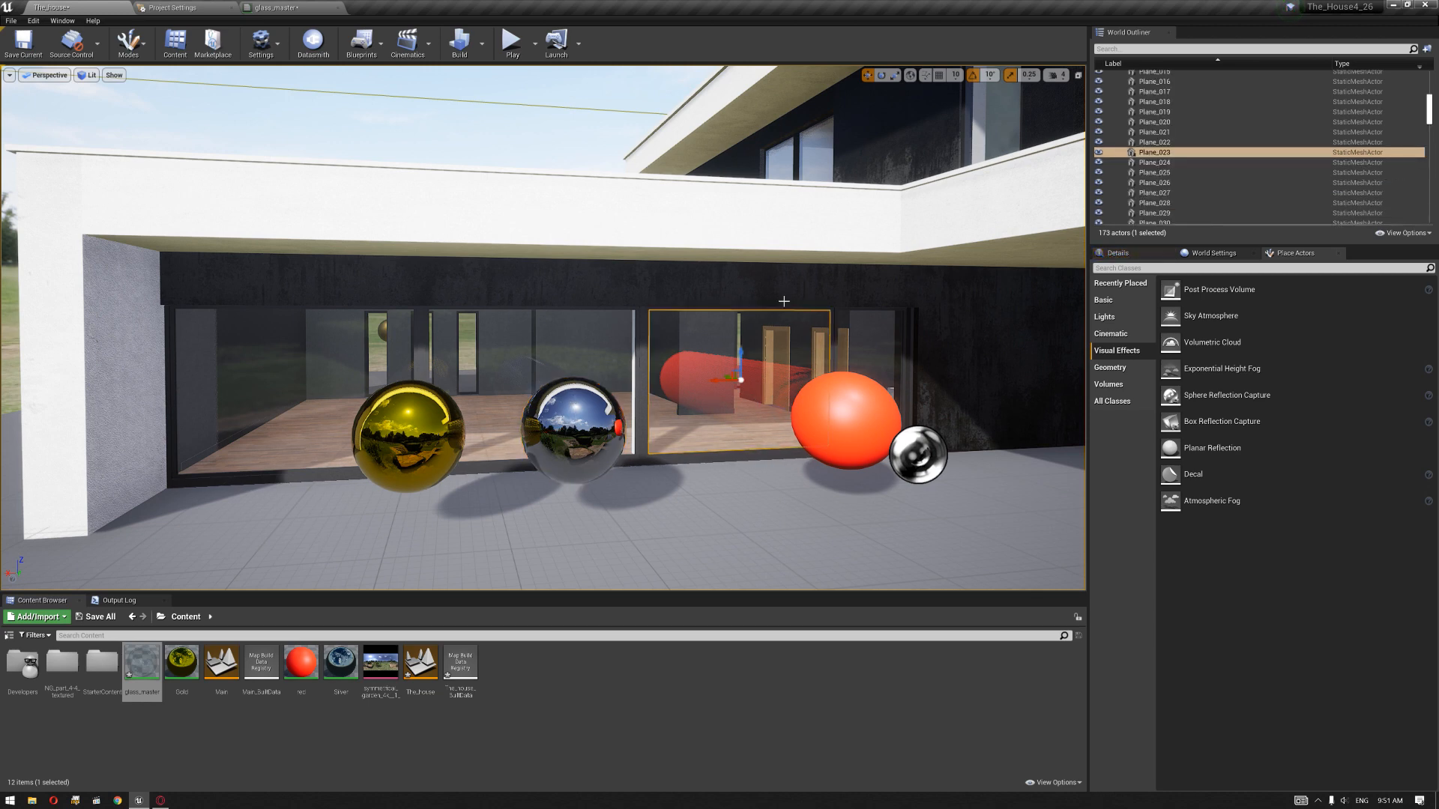
{"action": "middle_click_drag", "start_coordinate": [772, 376], "coordinate": [753, 385]}
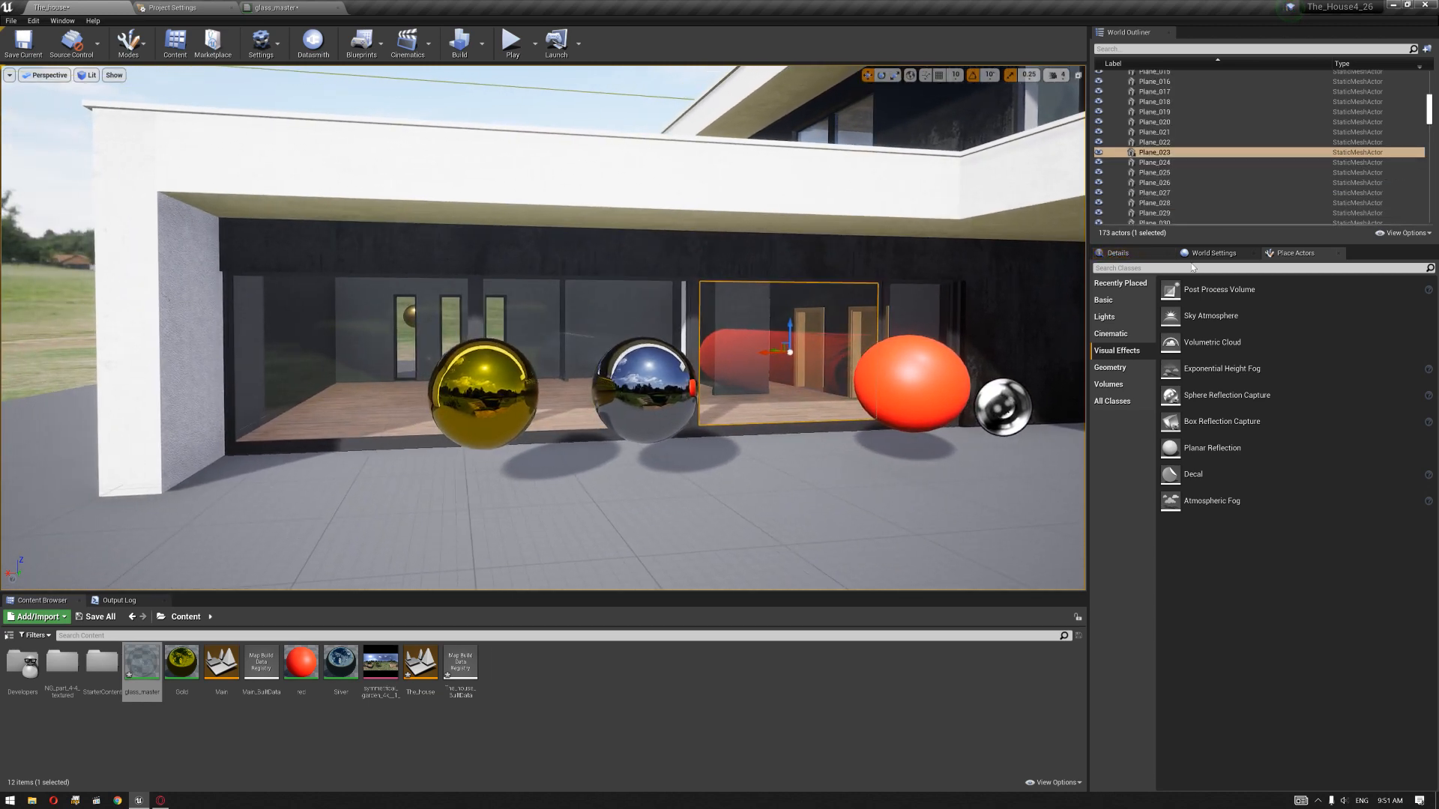
{"action": "middle_click_drag", "start_coordinate": [768, 280], "coordinate": [785, 266]}
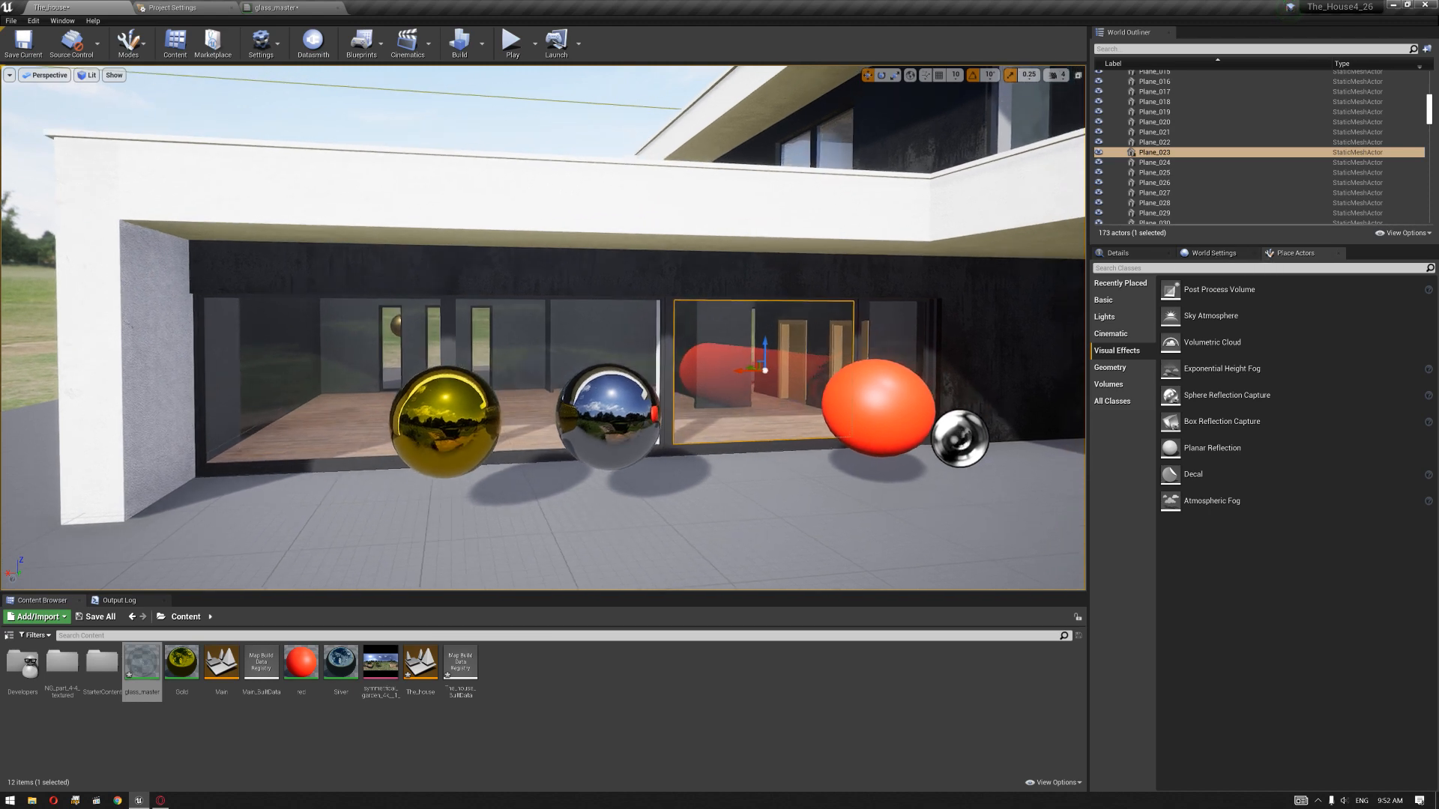
Step: Place a Planar Reflection actor in front of the house and rotate it 90 degrees to stand upright
{"action": "left_click_drag", "start_coordinate": [1202, 448], "coordinate": [628, 495]}
{"action": "right_click_drag", "start_coordinate": [671, 440], "coordinate": [772, 480]}
{"action": "key", "text": "e"}
{"action": "mouse_move", "coordinate": [411, 332]}
{"action": "left_mouse_down"}
{"action": "mouse_move", "coordinate": [397, 326]}
{"action": "mouse_move", "coordinate": [406, 355]}
{"action": "left_mouse_up"}
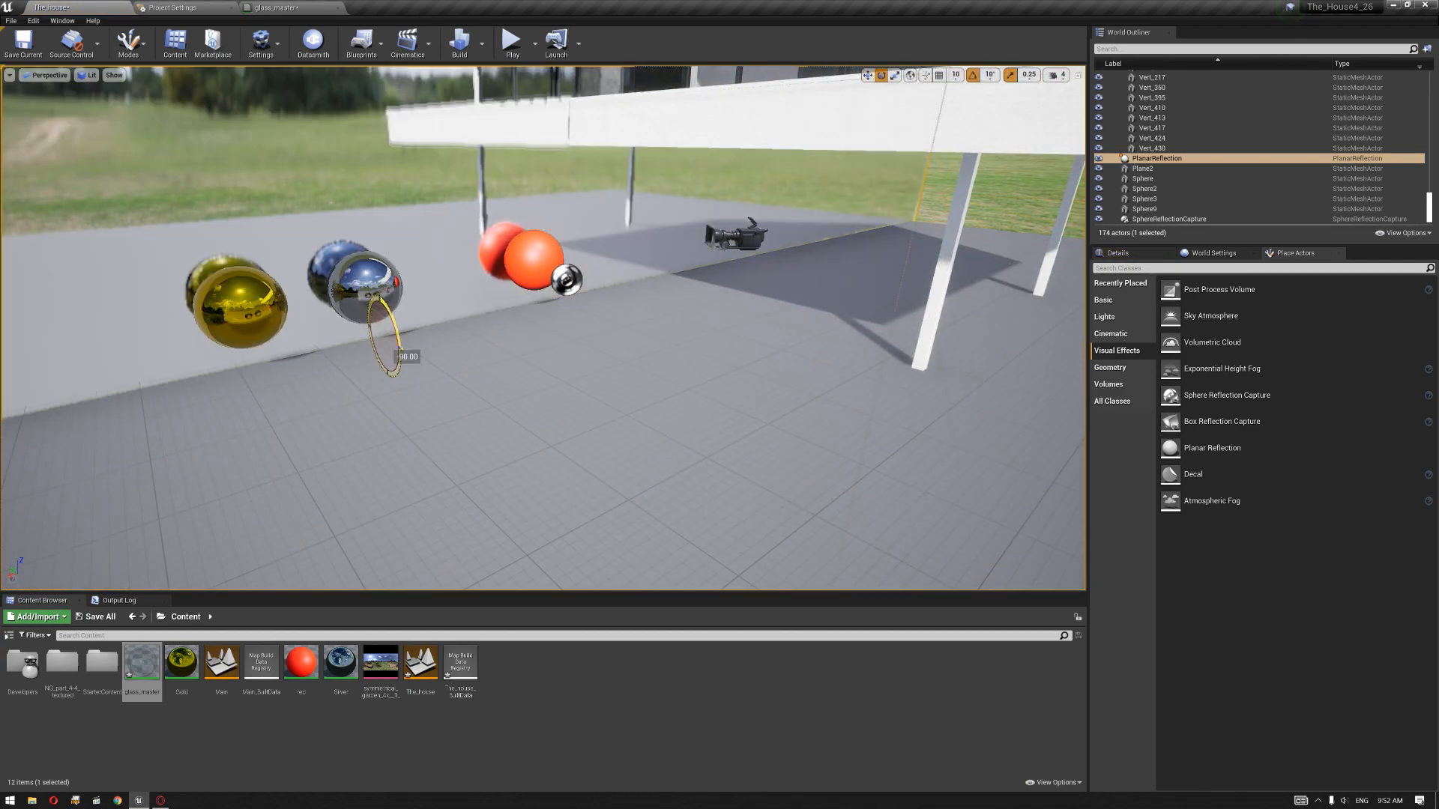
Step: Move the planar reflection to the window plane and check the spheres' reflections in the glass
{"action": "key", "text": "w"}
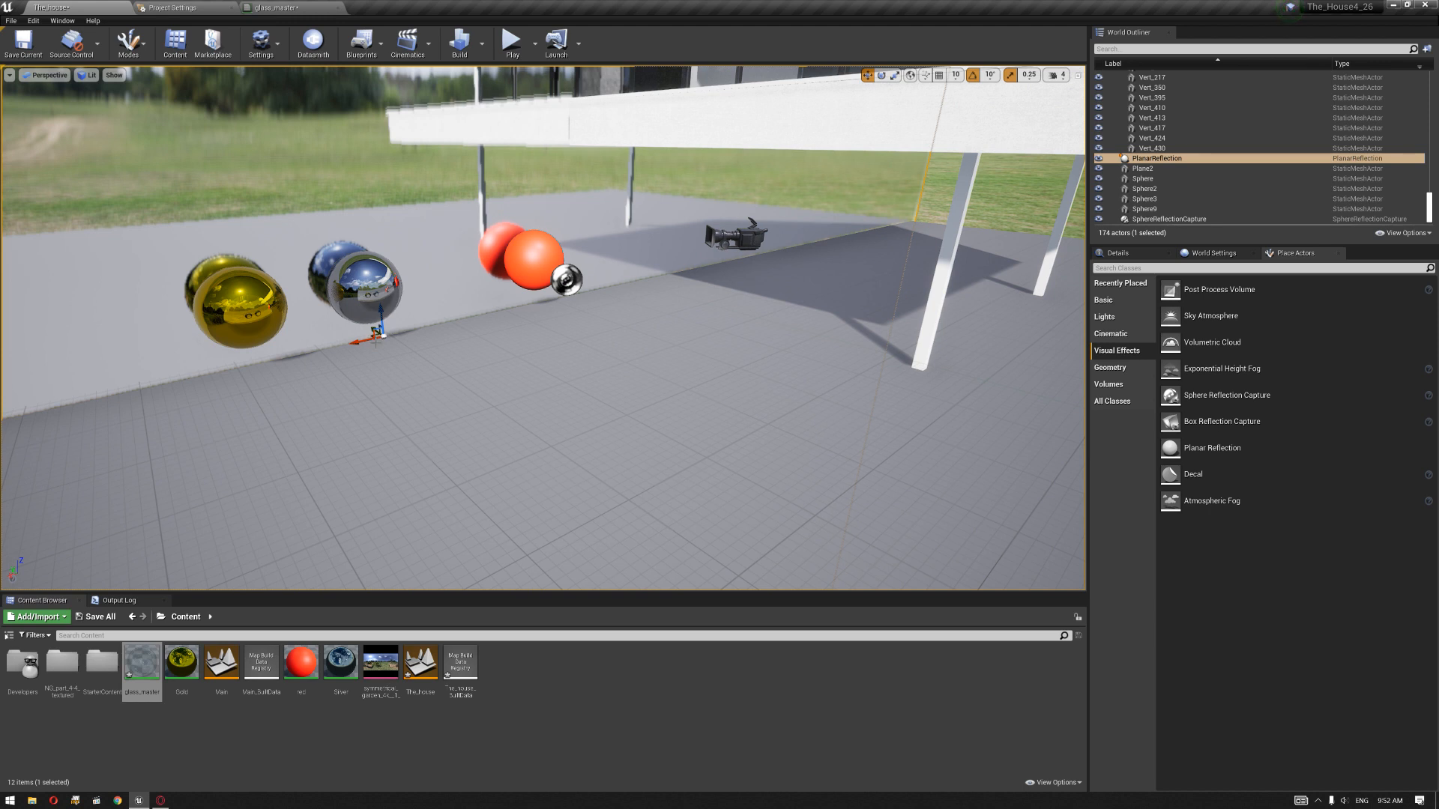
{"action": "left_click_drag", "start_coordinate": [376, 341], "coordinate": [358, 308]}
{"action": "right_click_drag", "start_coordinate": [358, 308], "coordinate": [254, 326]}
{"action": "right_click_drag", "start_coordinate": [648, 287], "coordinate": [648, 240]}
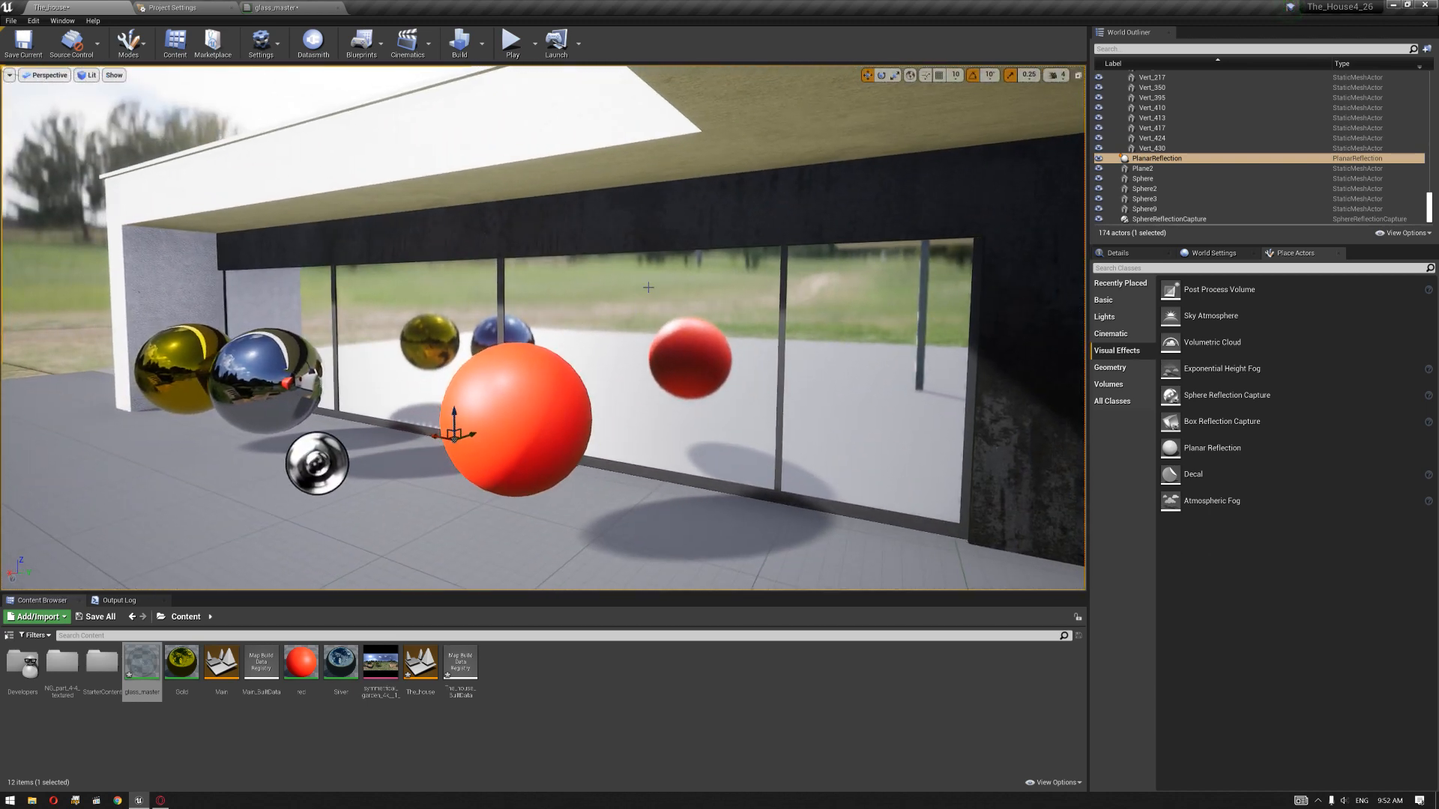
{"action": "right_click_drag", "start_coordinate": [648, 290], "coordinate": [592, 326]}
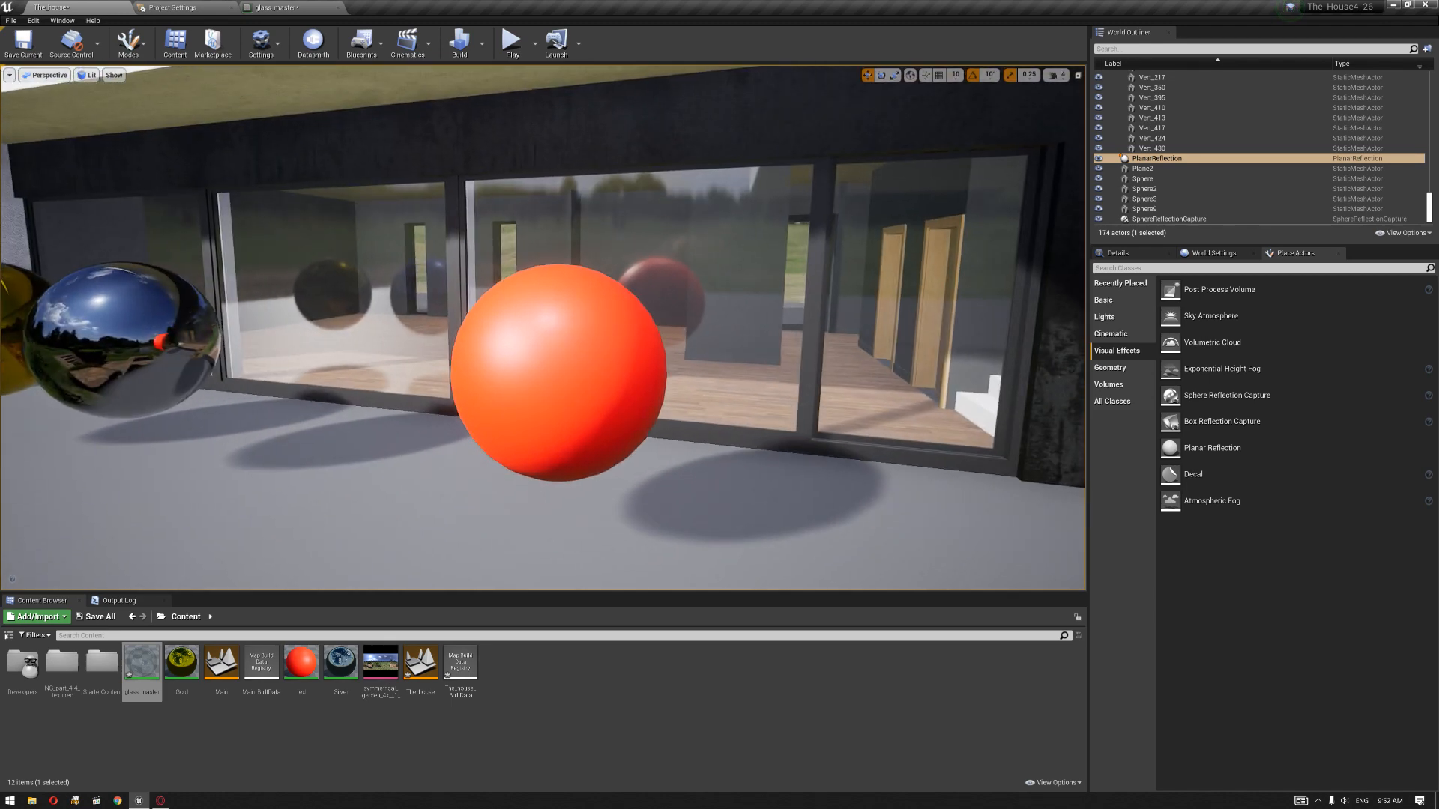
Step: Duplicate the planar reflection perpendicular to the first one and move the copy to the wall corner beside the red sphere
{"action": "left_click", "coordinate": [563, 363]}
{"action": "left_click_drag", "start_coordinate": [567, 360], "coordinate": [588, 335]}
{"action": "right_click_drag", "start_coordinate": [587, 335], "coordinate": [524, 284]}
{"action": "right_click_drag", "start_coordinate": [553, 336], "coordinate": [635, 229]}
{"action": "key", "text": "g"}
{"action": "left_click", "coordinate": [600, 265]}
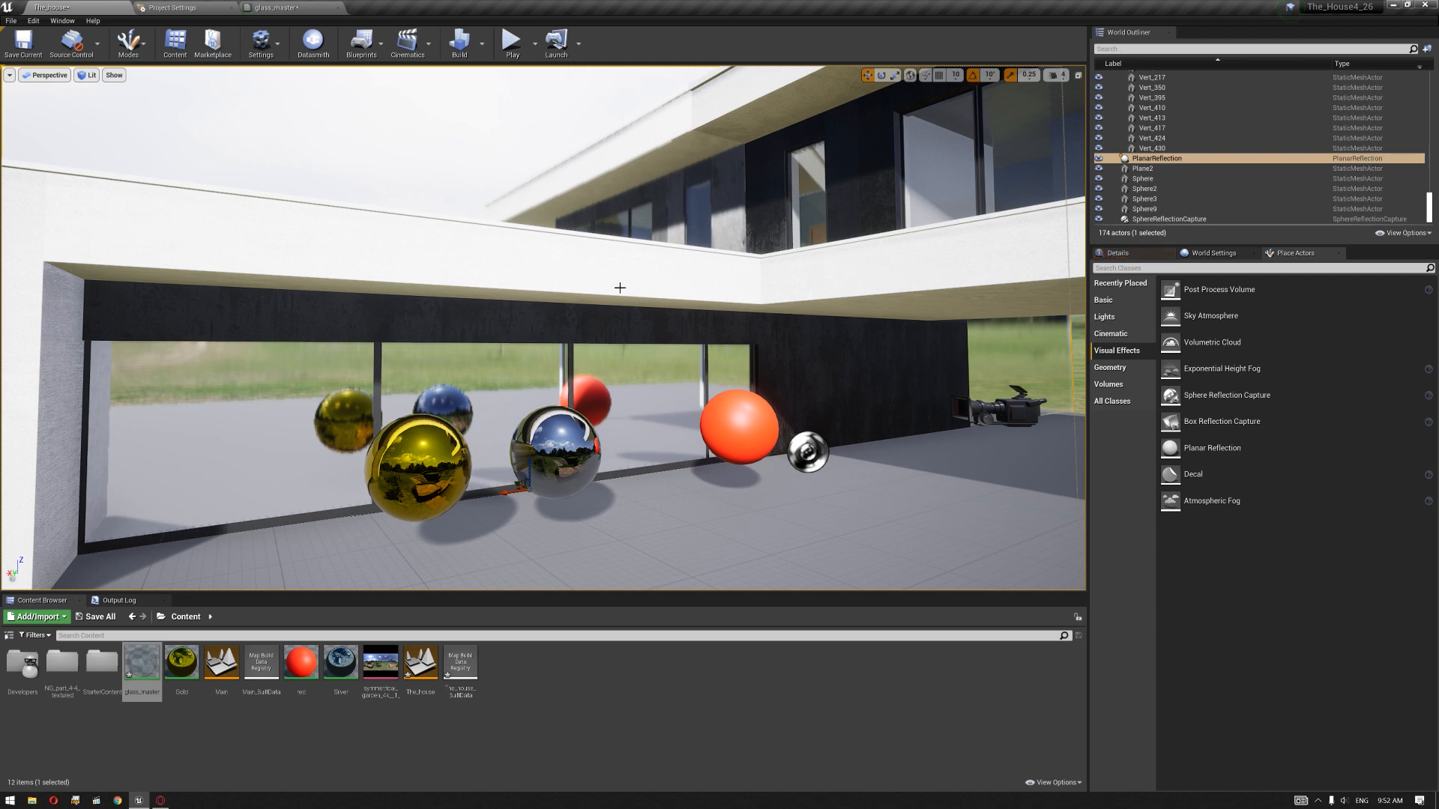
{"action": "right_click_drag", "start_coordinate": [635, 285], "coordinate": [684, 395]}
{"action": "key", "text": "e"}
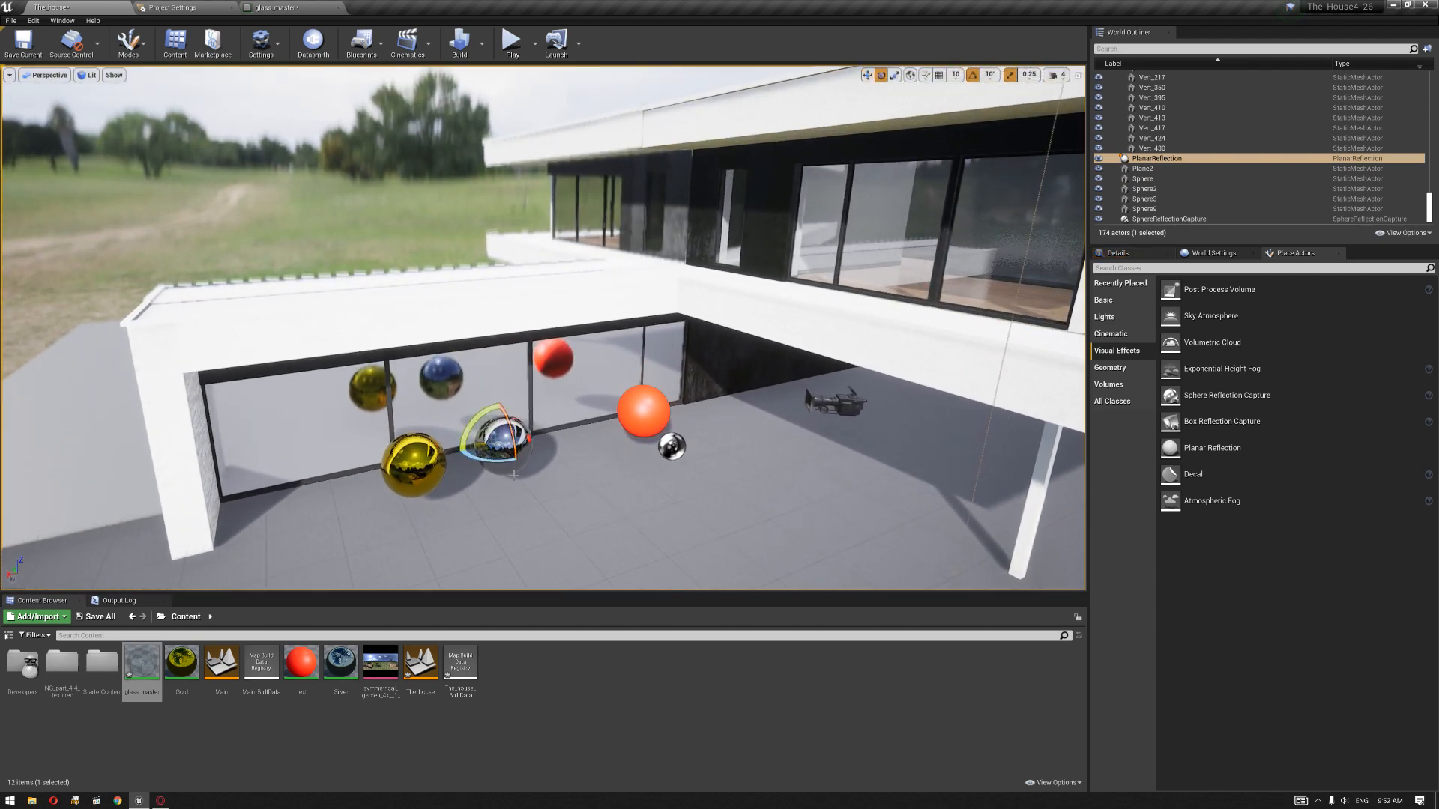
{"action": "left_click_drag", "start_coordinate": [501, 461], "coordinate": [419, 457], "text": "alt"}
{"action": "key", "text": "w"}
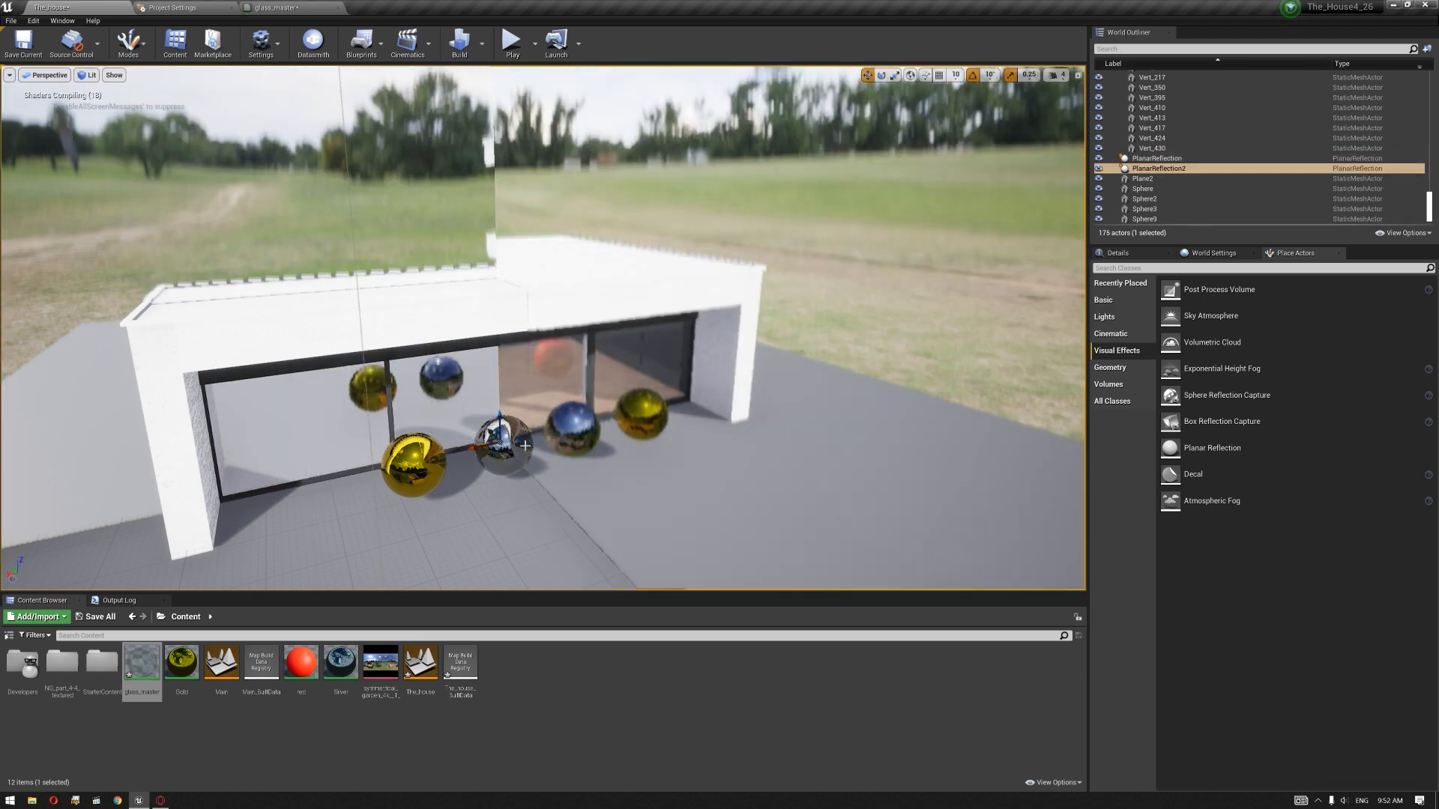
{"action": "left_click_drag", "start_coordinate": [482, 448], "coordinate": [695, 420]}
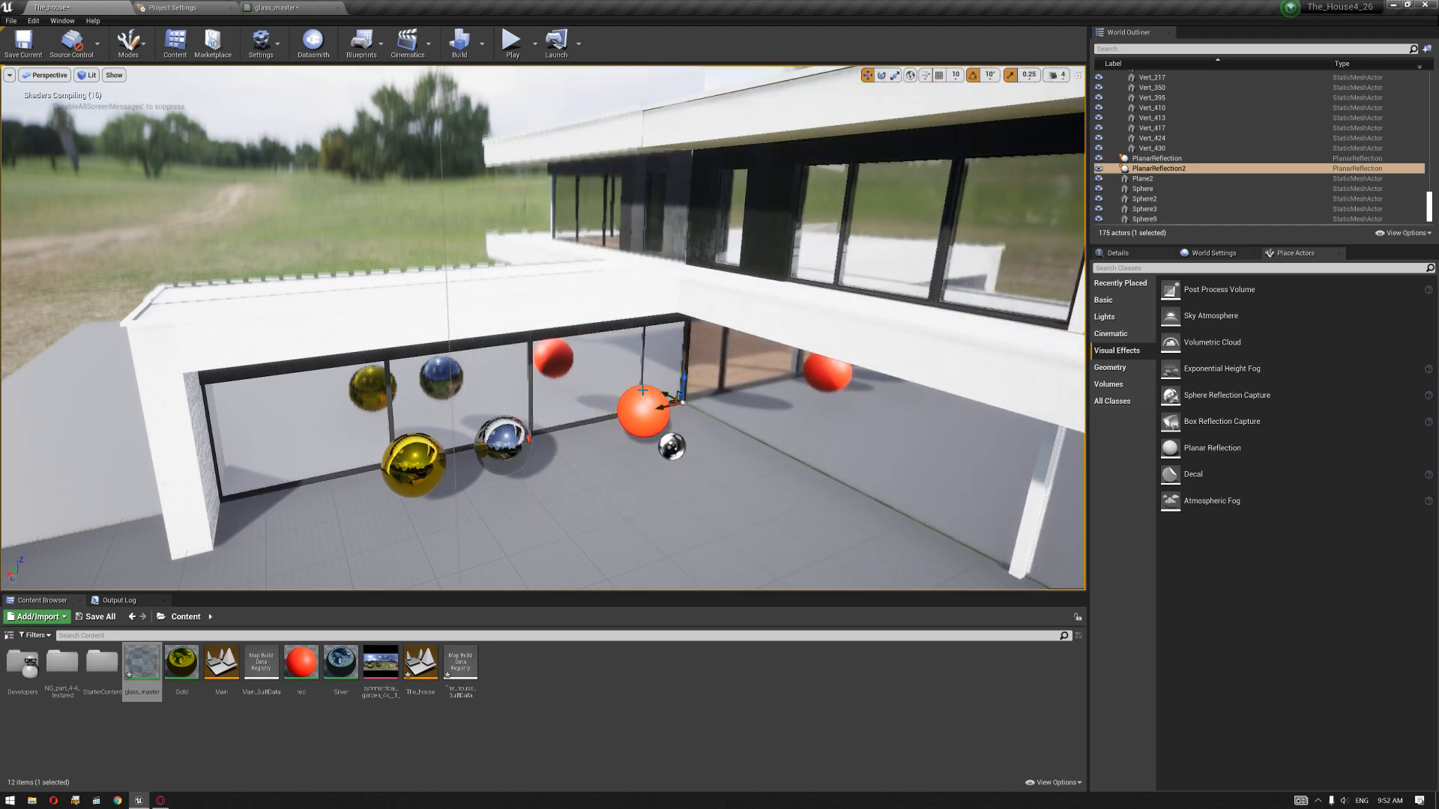
Step: Duplicate the red sphere up in front of the upper-floor windows and inspect its reflection in the glass
{"action": "left_click", "coordinate": [618, 415]}
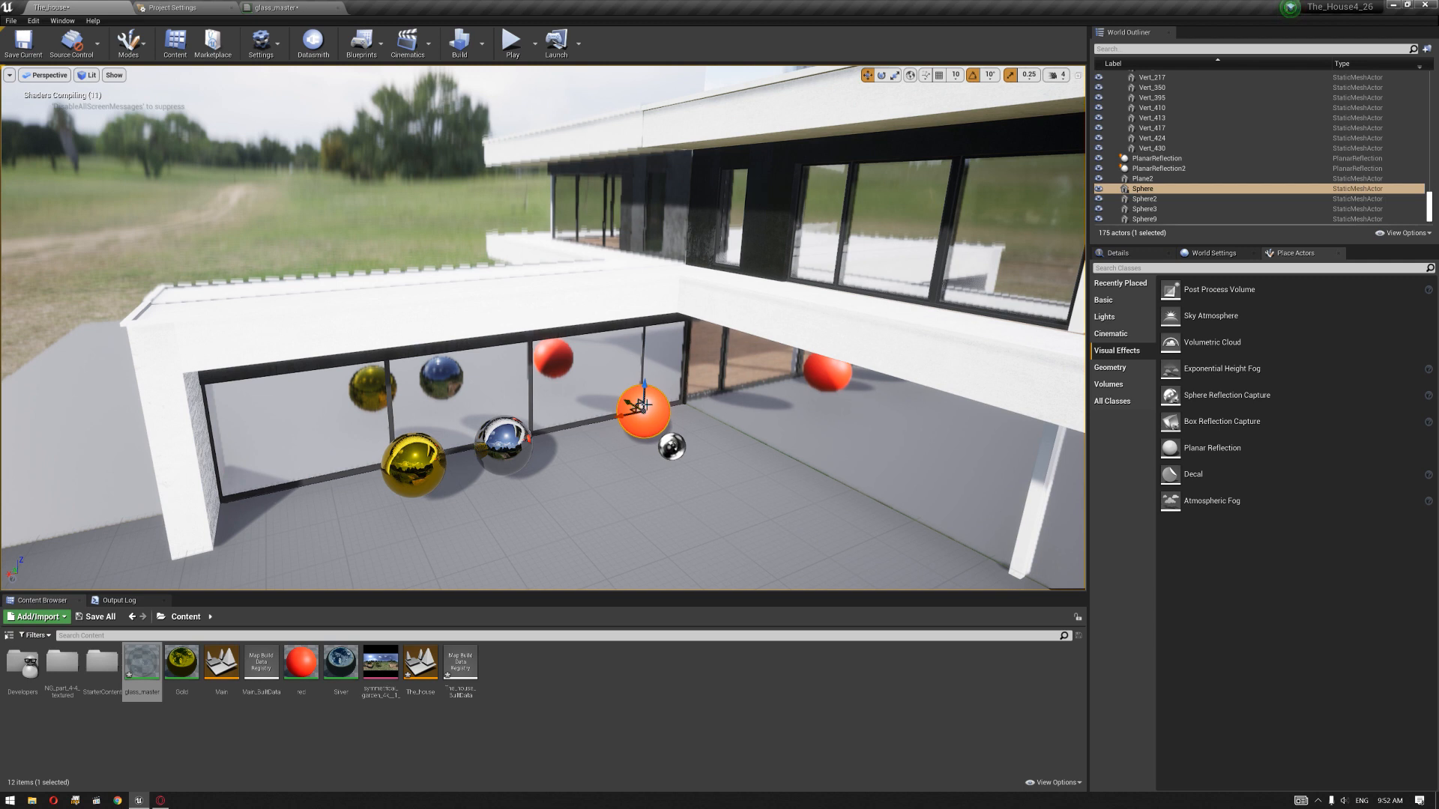
{"action": "left_click_drag", "start_coordinate": [644, 387], "coordinate": [823, 198], "text": "alt"}
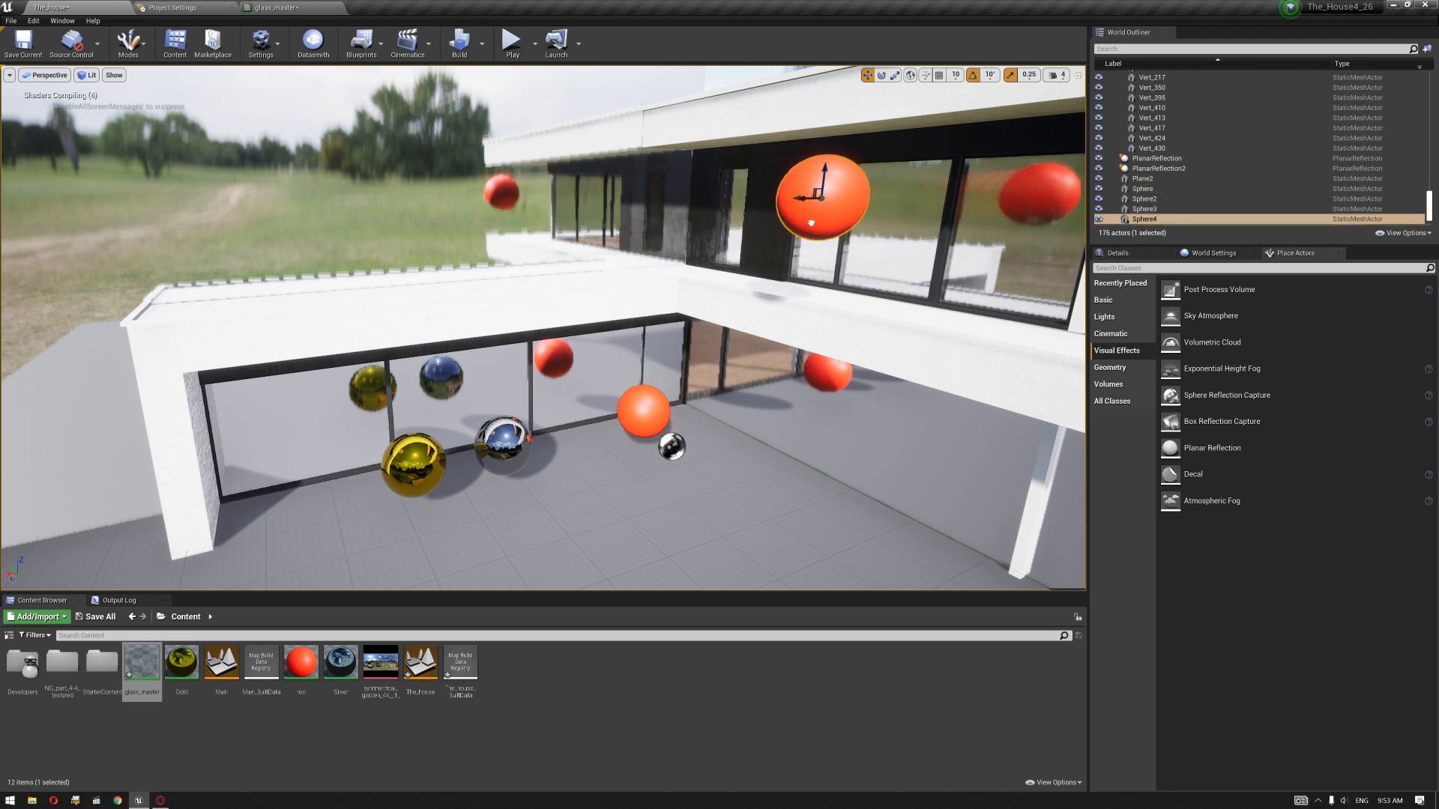
{"action": "mouse_move", "coordinate": [829, 324]}
{"action": "right_mouse_down"}
{"action": "mouse_move", "coordinate": [816, 358]}
{"action": "mouse_move", "coordinate": [855, 321]}
{"action": "right_mouse_up"}
{"action": "left_click", "coordinate": [706, 234]}
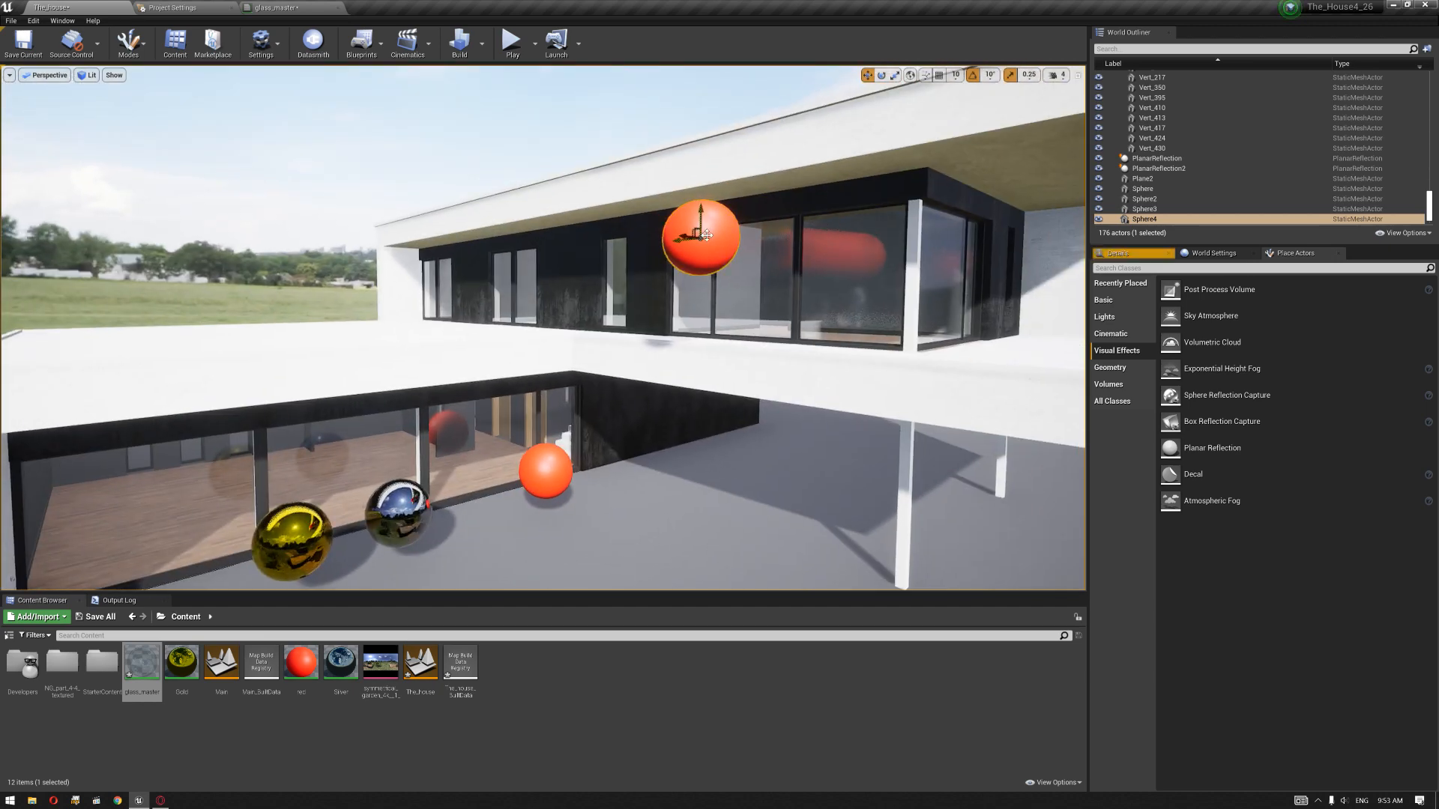
{"action": "mouse_move", "coordinate": [710, 221]}
{"action": "left_mouse_down"}
{"action": "mouse_move", "coordinate": [709, 246]}
{"action": "mouse_move", "coordinate": [709, 232]}
{"action": "left_mouse_up"}
{"action": "mouse_move", "coordinate": [709, 232]}
{"action": "right_mouse_down"}
{"action": "mouse_move", "coordinate": [704, 289]}
{"action": "mouse_move", "coordinate": [706, 221]}
{"action": "mouse_move", "coordinate": [719, 276]}
{"action": "mouse_move", "coordinate": [714, 218]}
{"action": "right_mouse_up"}
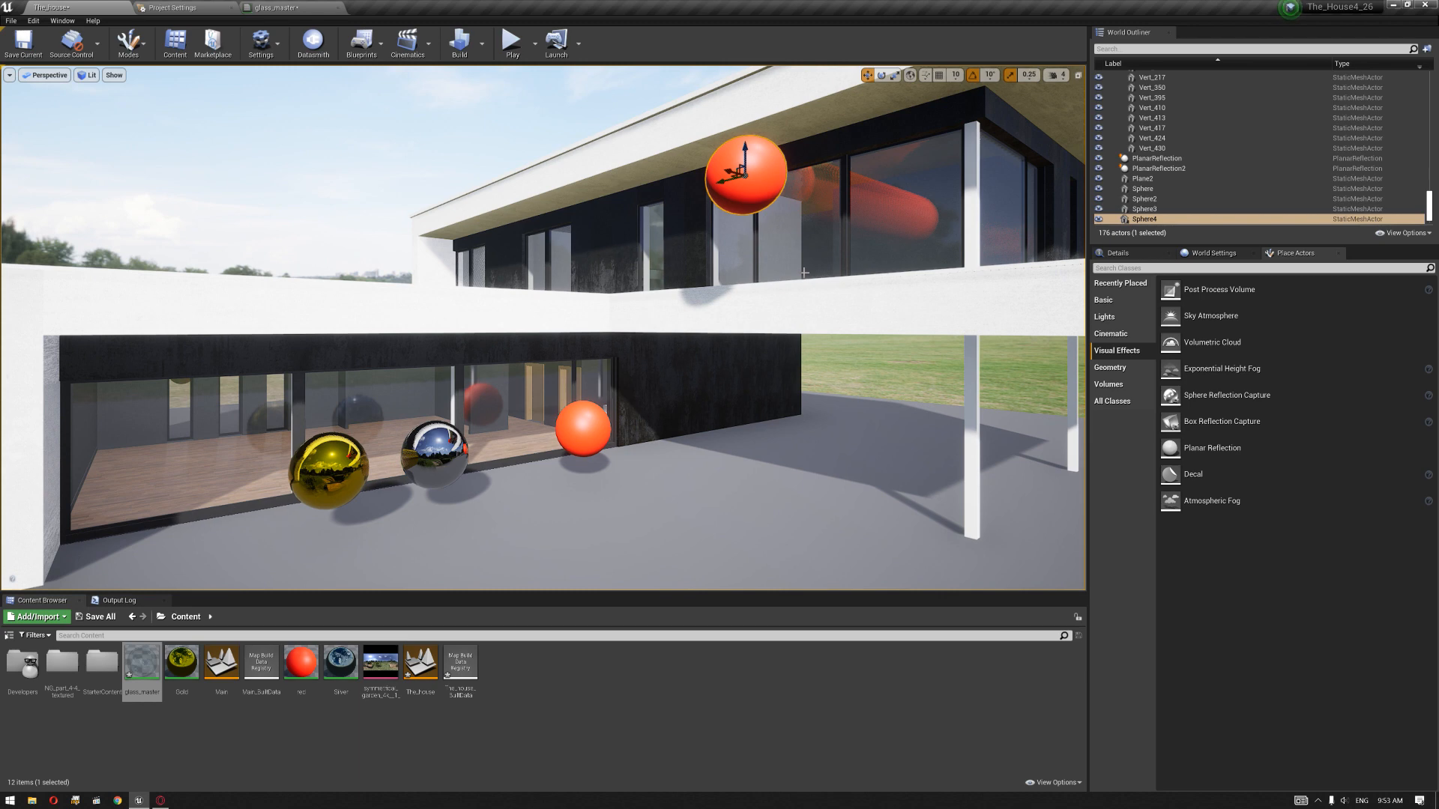
Step: Delete the upper red sphere copy and the second planar reflection
{"action": "key", "text": "Delete"}
{"action": "right_click_drag", "start_coordinate": [804, 273], "coordinate": [828, 260]}
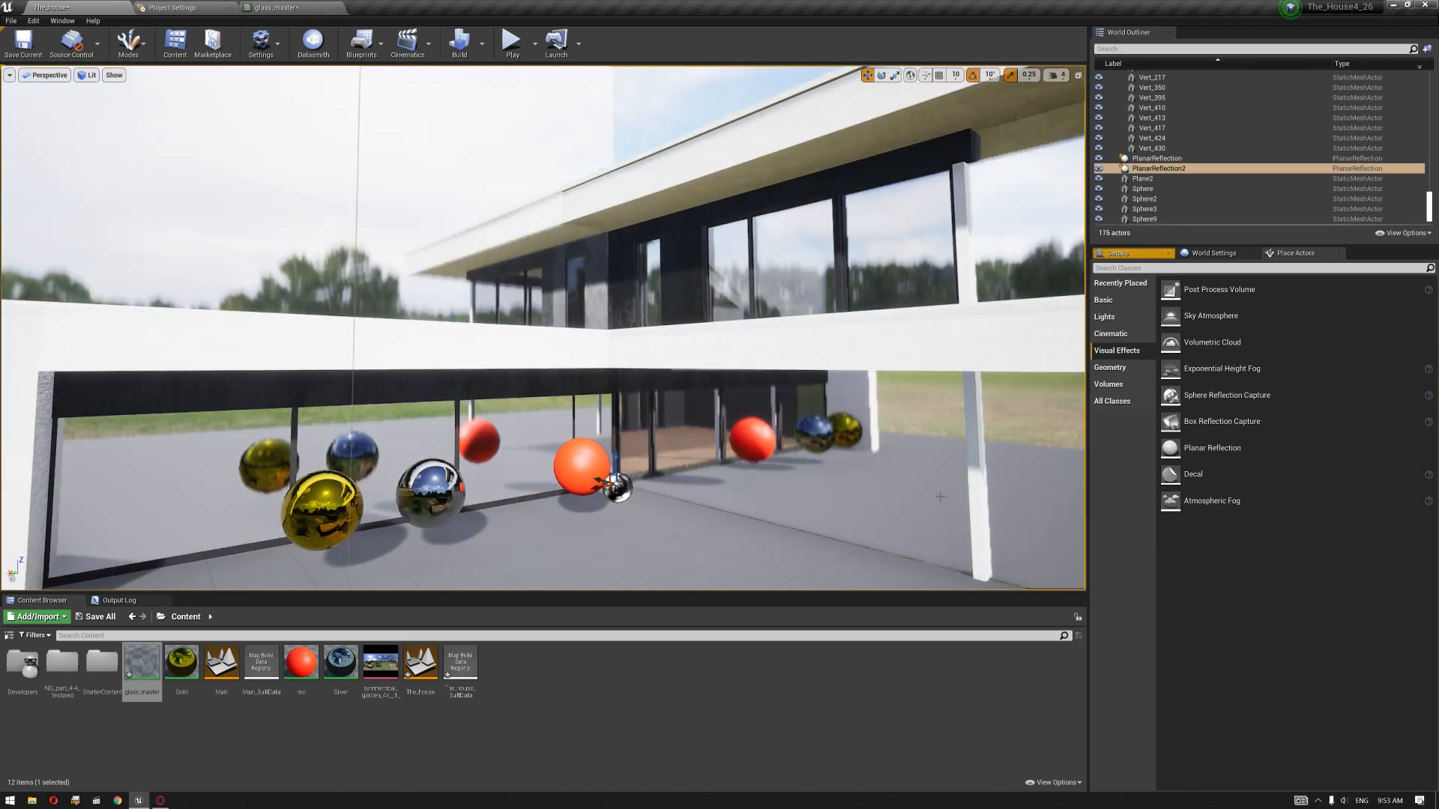
{"action": "left_click", "coordinate": [940, 497]}
{"action": "key", "text": "Delete"}
Step: Set the planar reflection's Prefilter Roughness to 0
{"action": "right_click_drag", "start_coordinate": [940, 497], "coordinate": [866, 530]}
{"action": "right_click_drag", "start_coordinate": [719, 420], "coordinate": [780, 398]}
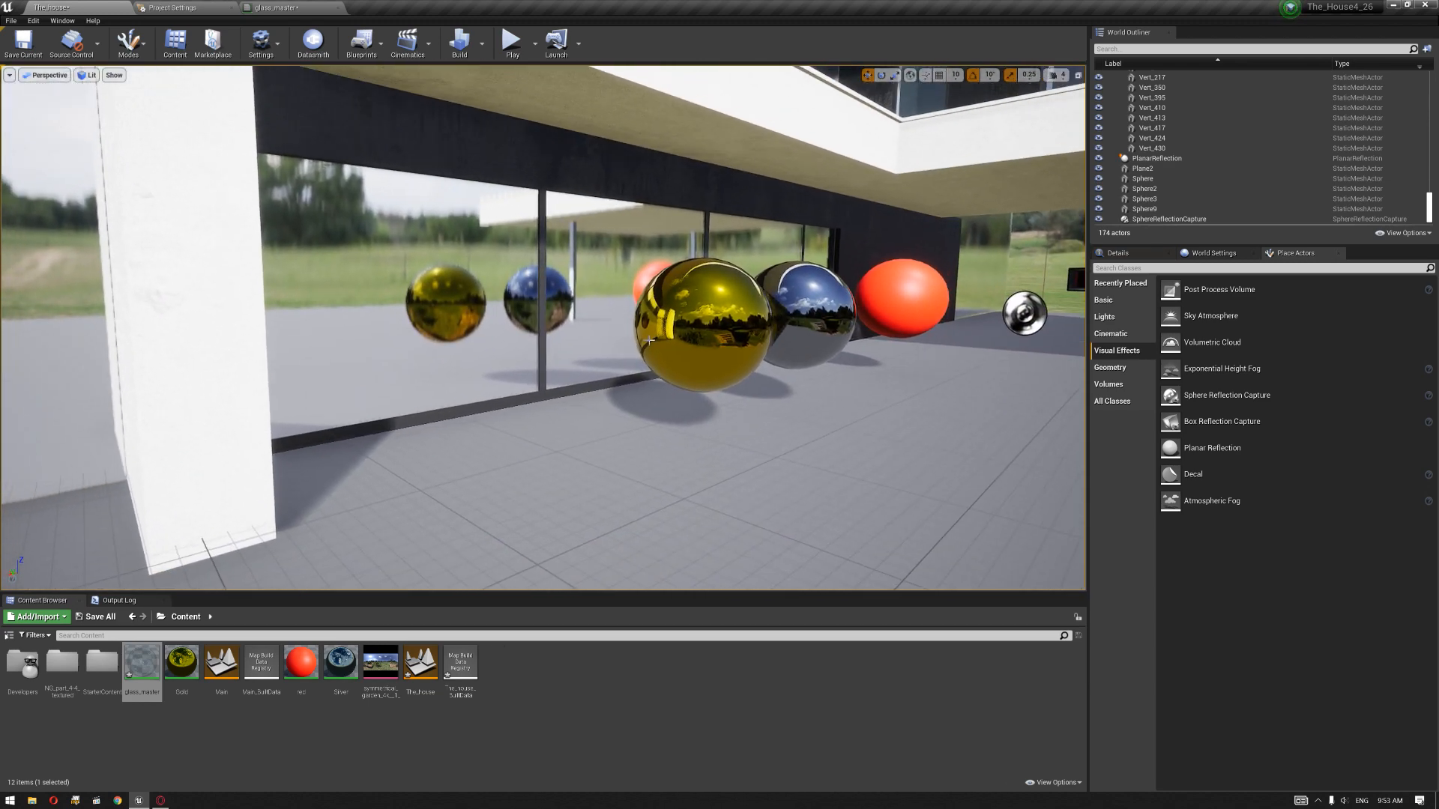
{"action": "right_click_drag", "start_coordinate": [701, 389], "coordinate": [548, 390]}
{"action": "key", "text": "g"}
{"action": "key", "text": "g"}
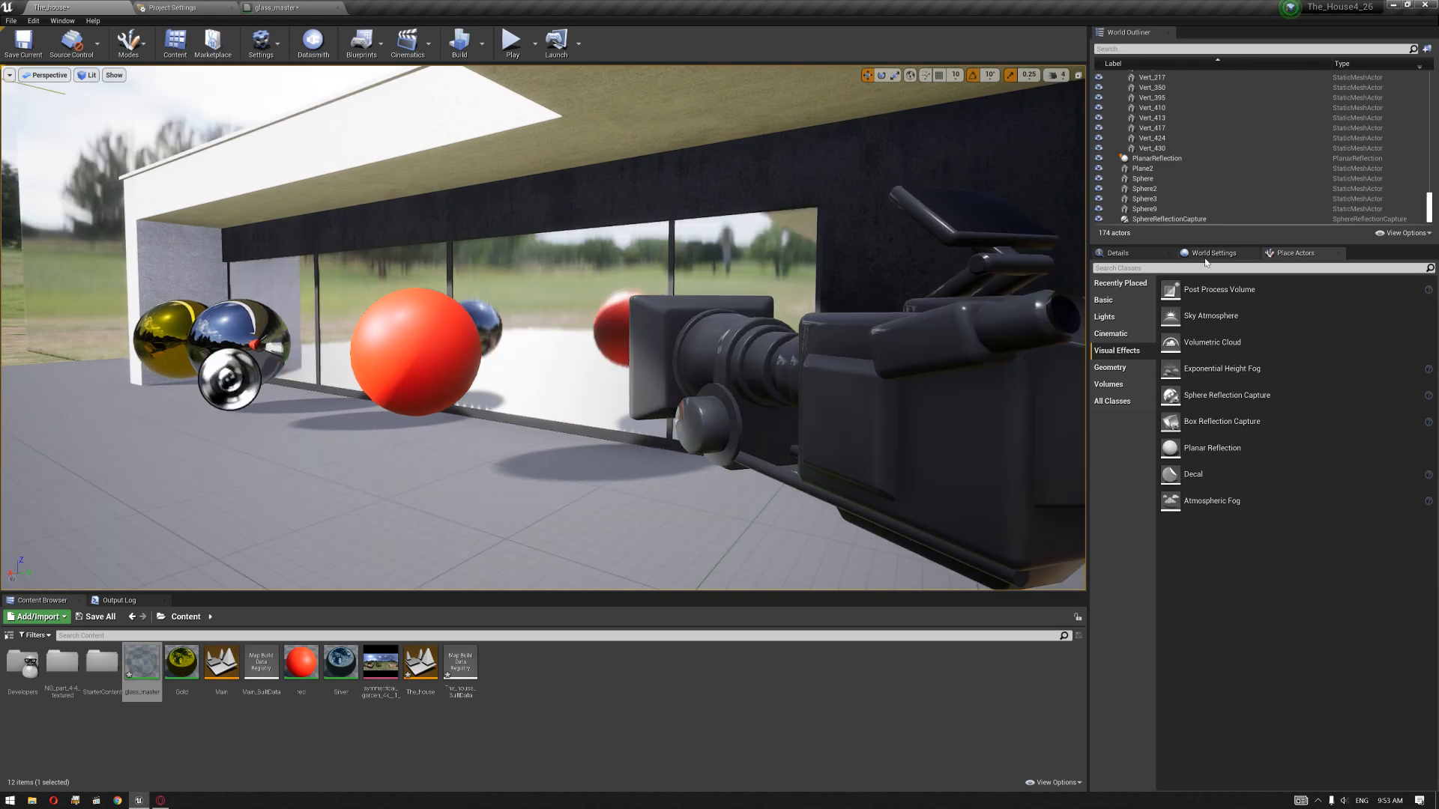
{"action": "left_click", "coordinate": [1130, 256]}
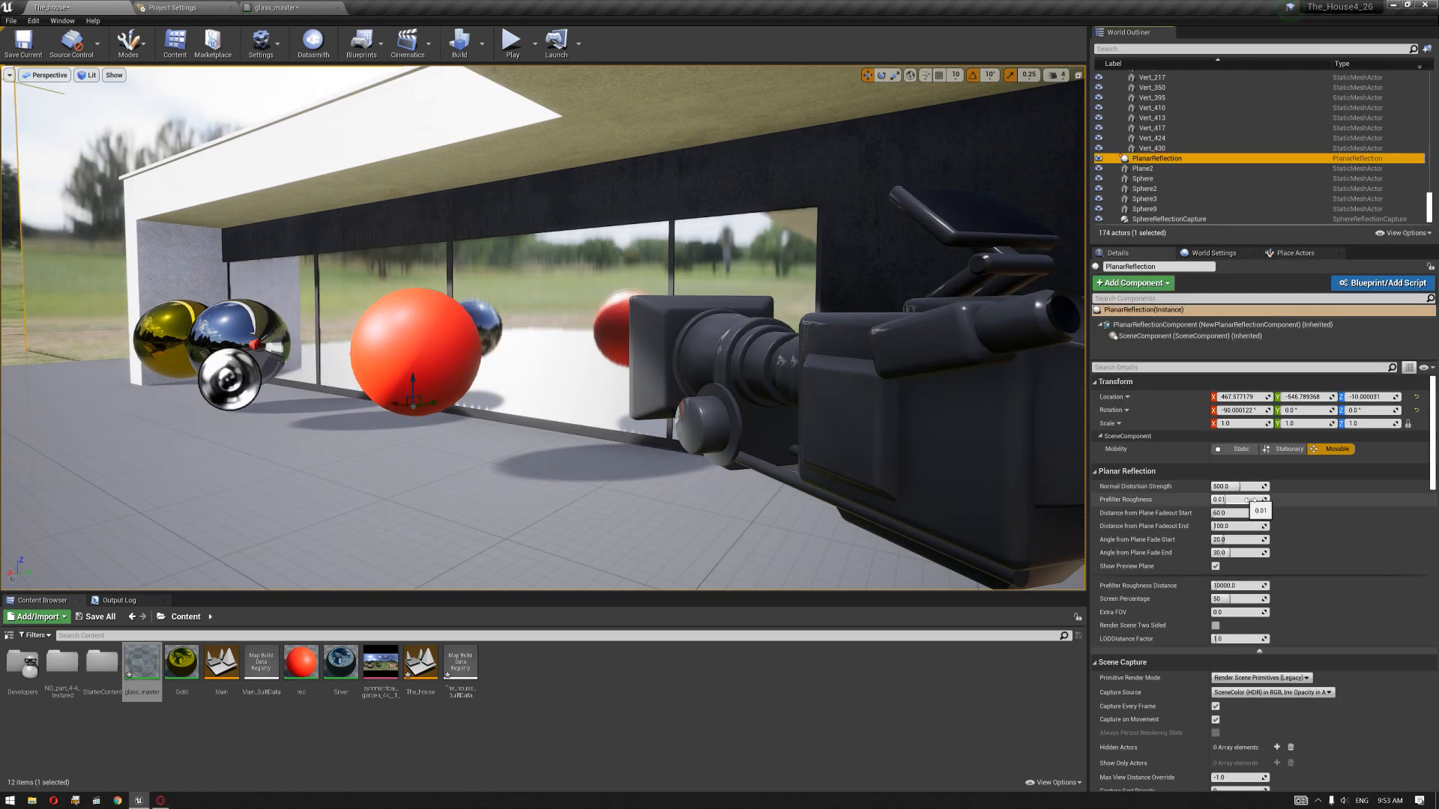
{"action": "right_click_drag", "start_coordinate": [847, 404], "coordinate": [966, 408]}
{"action": "right_click_drag", "start_coordinate": [855, 474], "coordinate": [826, 481]}
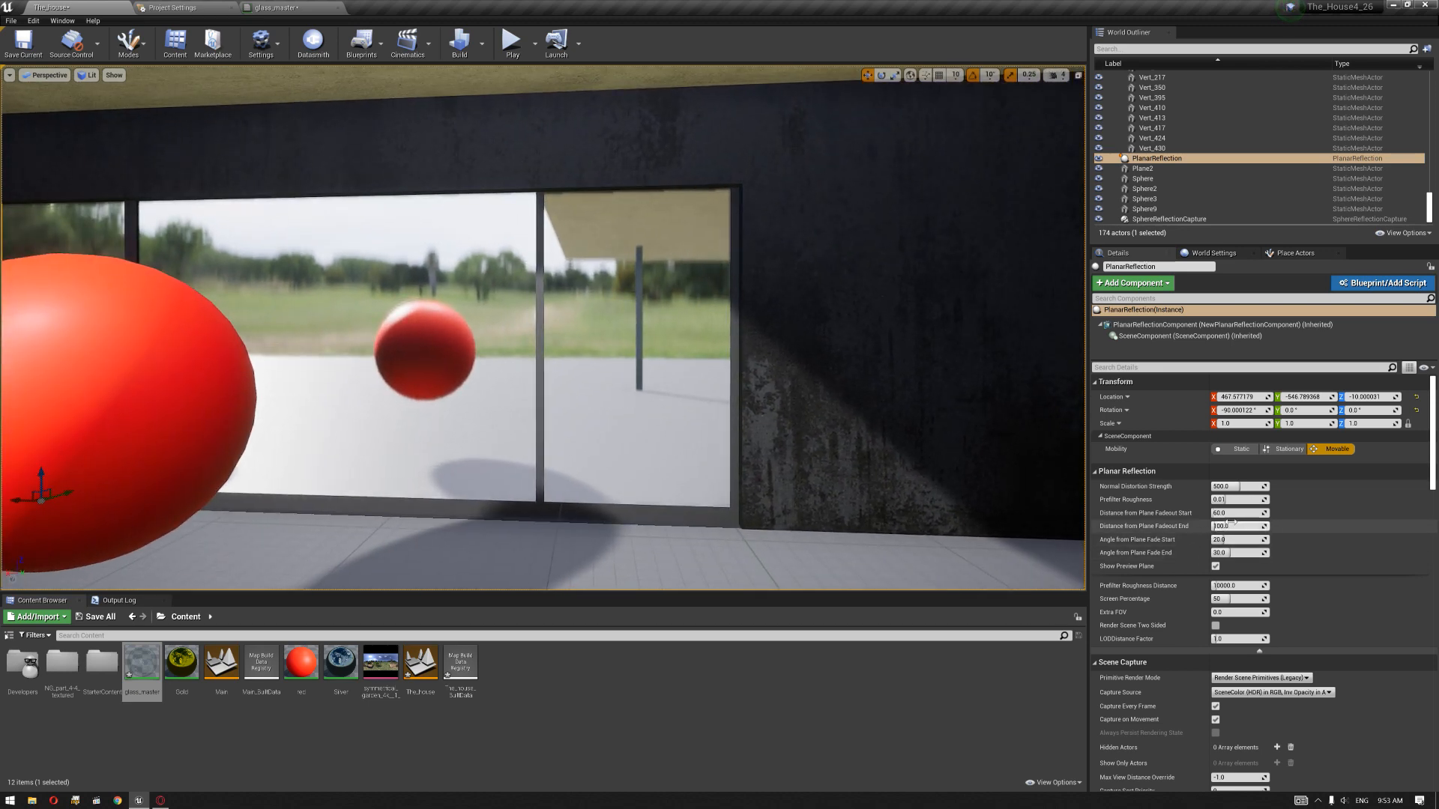
{"action": "left_click", "coordinate": [1235, 499]}
{"action": "type", "text": "0"}
{"action": "key", "text": "Return"}
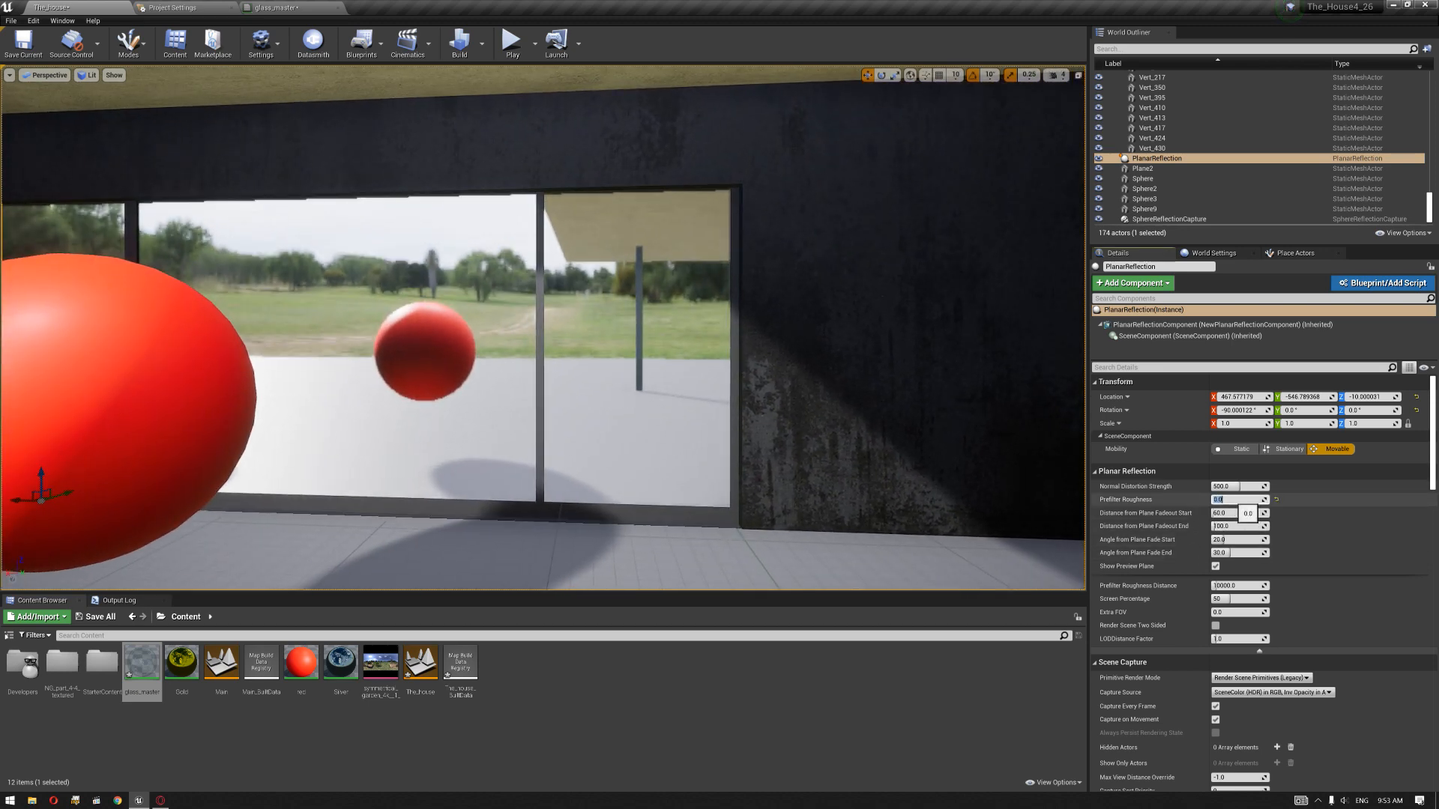
Step: Set the planar reflection's Screen Percentage to 100 and inspect the spheres' reflections in the windows
{"action": "right_click_drag", "start_coordinate": [847, 459], "coordinate": [801, 458]}
{"action": "middle_click_drag", "start_coordinate": [597, 377], "coordinate": [583, 382]}
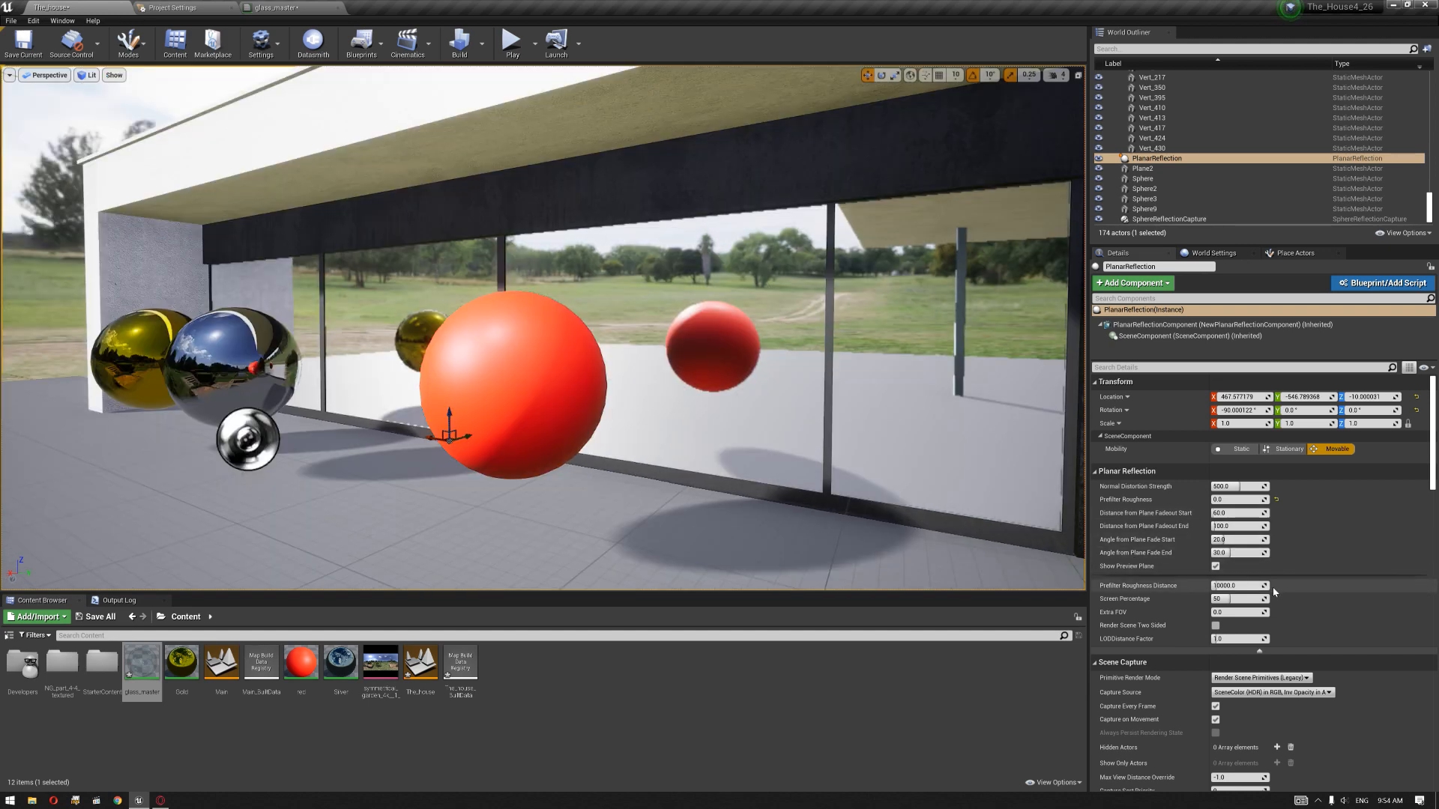
{"action": "left_click", "coordinate": [1241, 602]}
{"action": "type", "text": "100"}
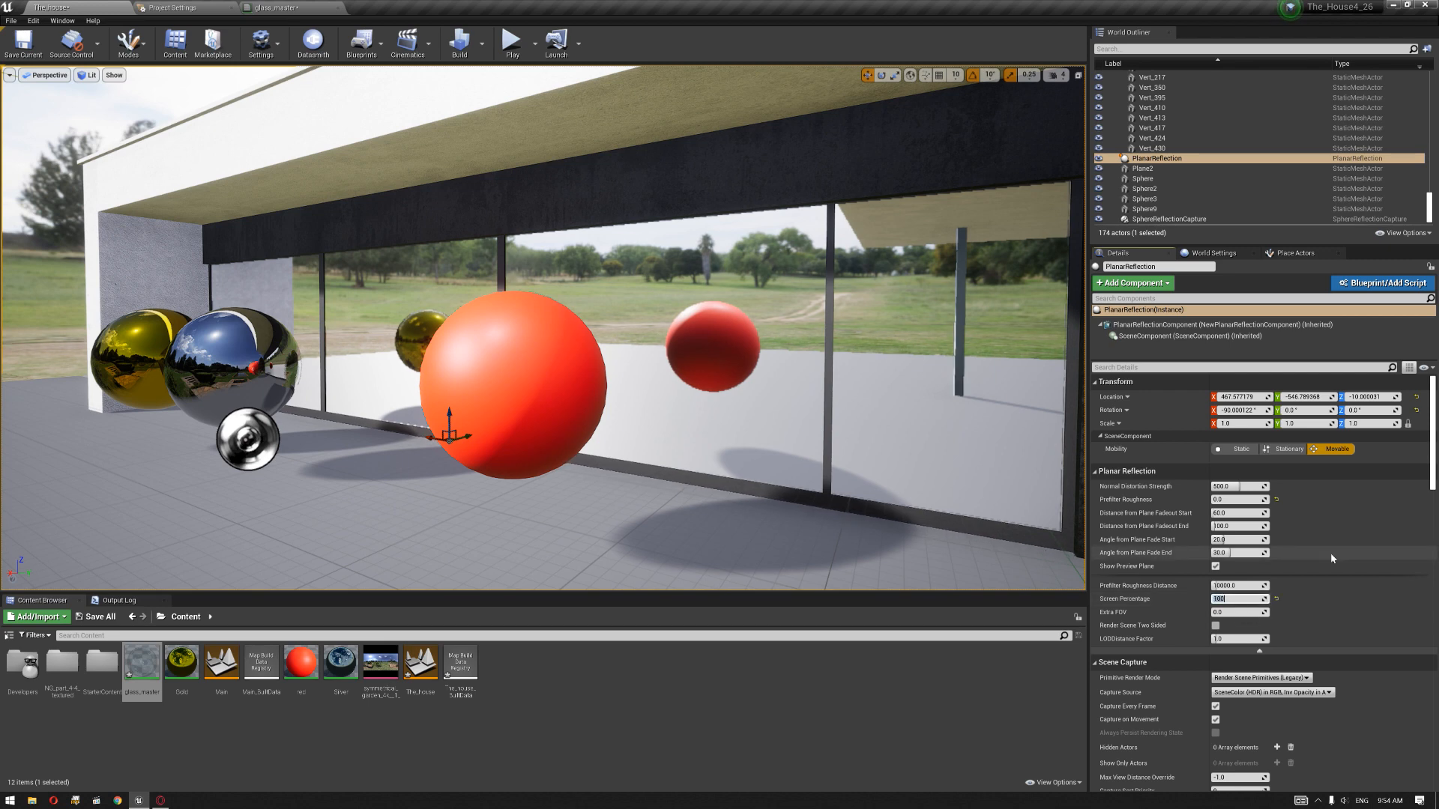
{"action": "mouse_move", "coordinate": [739, 381]}
{"action": "right_mouse_down"}
{"action": "mouse_move", "coordinate": [747, 406]}
{"action": "mouse_move", "coordinate": [741, 380]}
{"action": "right_mouse_up"}
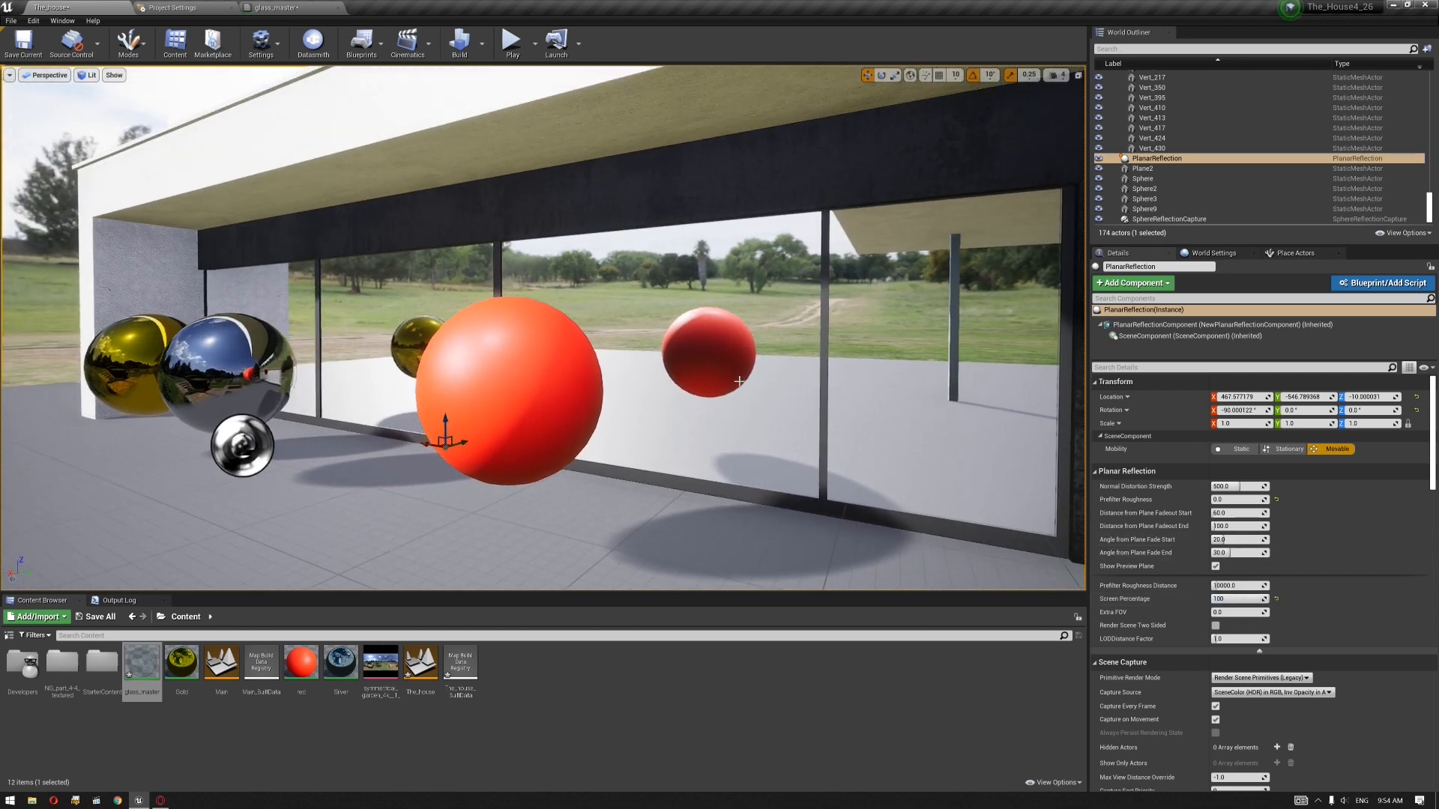
{"action": "scroll", "coordinate": [739, 377], "scroll_direction": "up", "scroll_amount": 4}
{"action": "scroll", "coordinate": [660, 394], "scroll_direction": "down", "scroll_amount": 3}
{"action": "mouse_move", "coordinate": [655, 395]}
{"action": "right_mouse_down"}
{"action": "mouse_move", "coordinate": [712, 395]}
{"action": "mouse_move", "coordinate": [678, 392]}
{"action": "right_mouse_up"}
{"action": "key", "text": "a"}
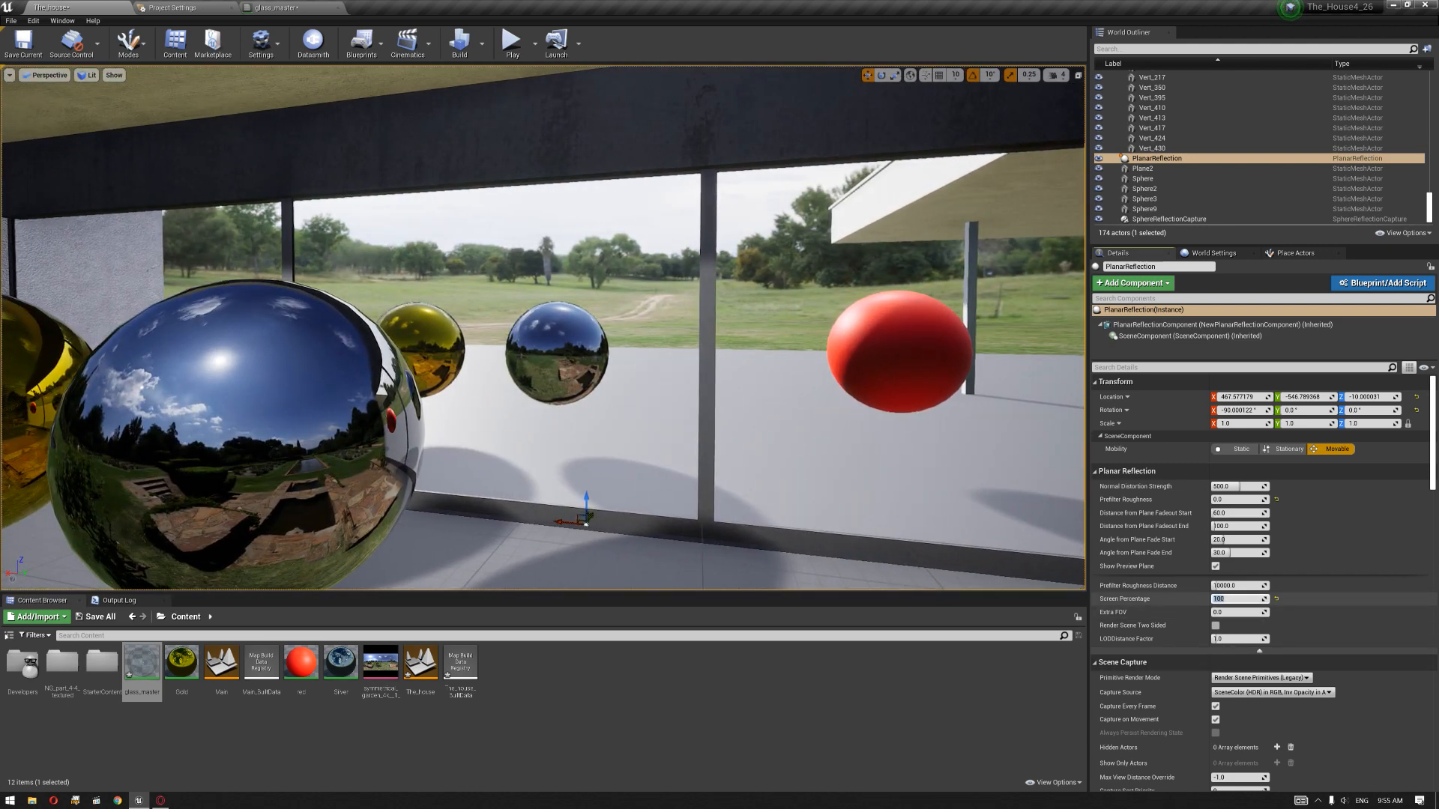
Step: Raise the planar reflection's Screen Percentage to 200 and check the window reflections around the gold and chrome spheres
{"action": "right_click_drag", "start_coordinate": [890, 497], "coordinate": [998, 459]}
{"action": "key", "text": "s"}
{"action": "key", "text": "a"}
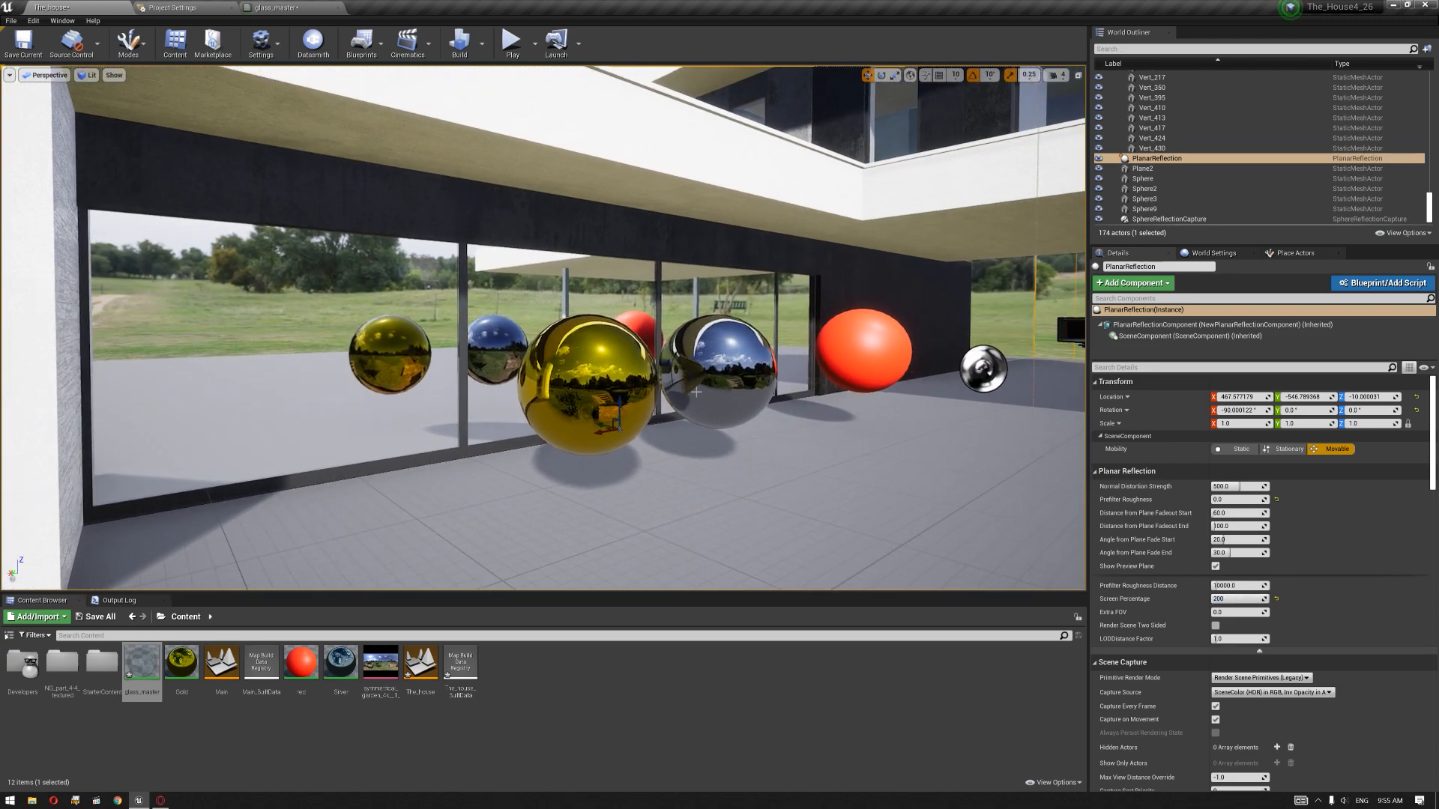
{"action": "key", "text": "d"}
{"action": "right_click_drag", "start_coordinate": [694, 383], "coordinate": [539, 407]}
{"action": "key", "text": "e"}
{"action": "key", "text": "q"}
{"action": "right_click_drag", "start_coordinate": [659, 349], "coordinate": [655, 347]}
{"action": "key", "text": "a"}
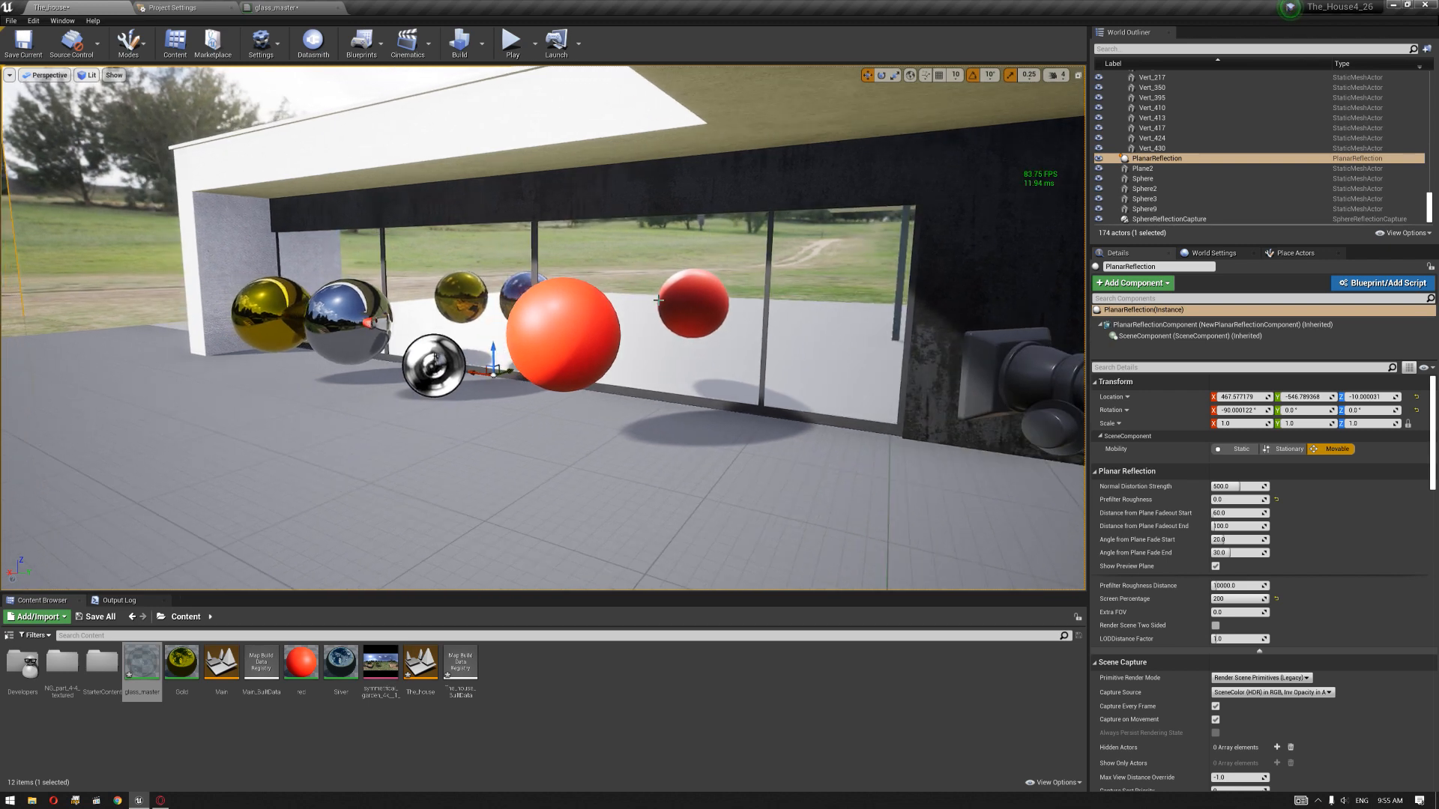
Step: Examine the mirrored spheres and surroundings in the windows from several angles while watching the frame rate
{"action": "key", "text": "a"}
{"action": "mouse_move", "coordinate": [744, 249]}
{"action": "right_mouse_down"}
{"action": "mouse_move", "coordinate": [789, 249]}
{"action": "mouse_move", "coordinate": [744, 233]}
{"action": "right_mouse_up"}
{"action": "key", "text": "w"}
{"action": "key", "text": "d"}
{"action": "scroll", "coordinate": [827, 321], "scroll_direction": "down", "scroll_amount": 5}
{"action": "key", "text": "a"}
{"action": "mouse_move", "coordinate": [827, 322]}
{"action": "right_mouse_down"}
{"action": "mouse_move", "coordinate": [810, 312]}
{"action": "mouse_move", "coordinate": [805, 326]}
{"action": "mouse_move", "coordinate": [823, 318]}
{"action": "right_mouse_up"}
{"action": "key", "text": "d"}
{"action": "key", "text": "g"}
{"action": "key", "text": "a"}
{"action": "key", "text": "a"}
{"action": "right_click_drag", "start_coordinate": [753, 378], "coordinate": [758, 463]}
{"action": "key", "text": "s"}
{"action": "key", "text": "w"}
{"action": "key", "text": "d"}
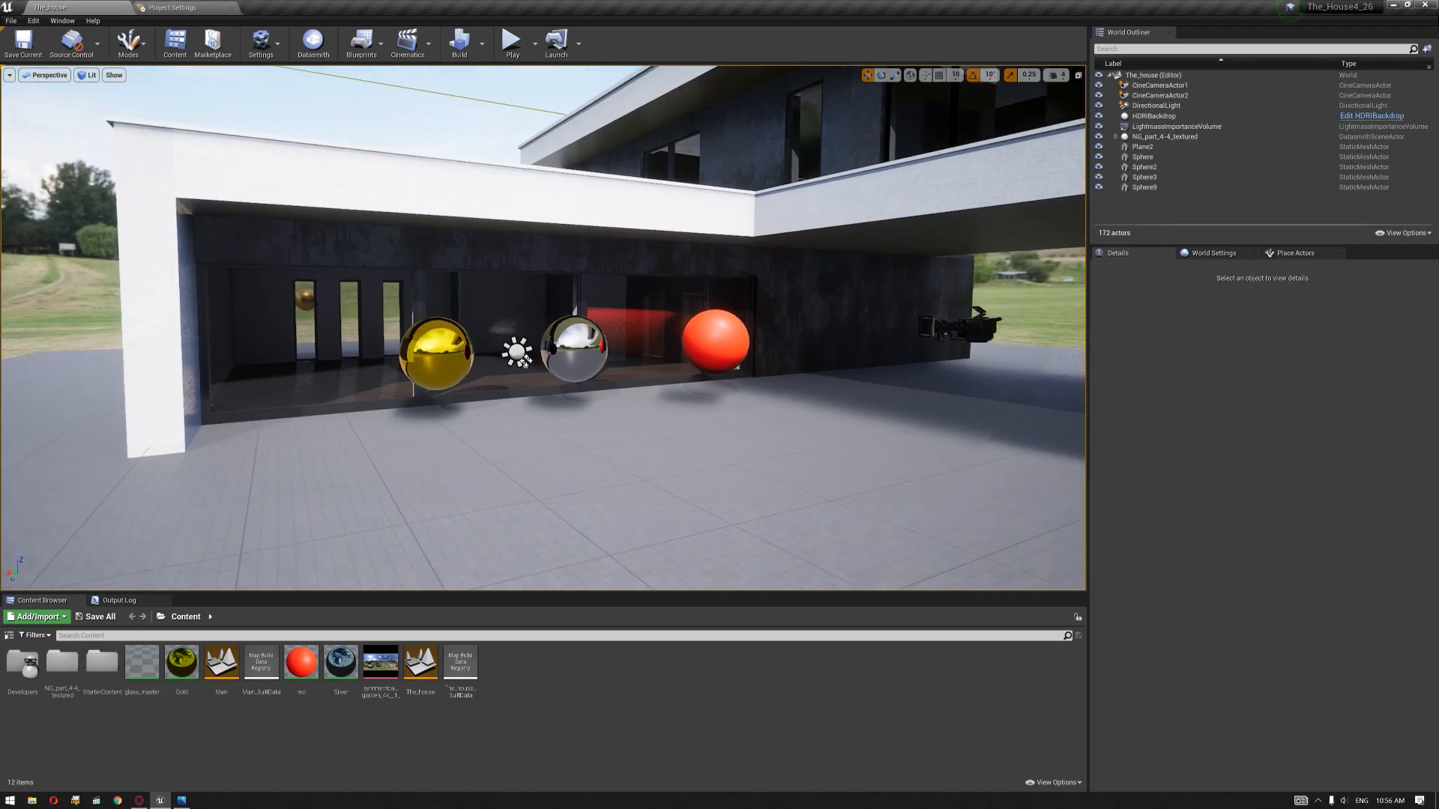
Step: Look over the house's dark glass, locate the Output Log among the developer tools and open the console command entry
{"action": "right_click_drag", "start_coordinate": [690, 367], "coordinate": [699, 322]}
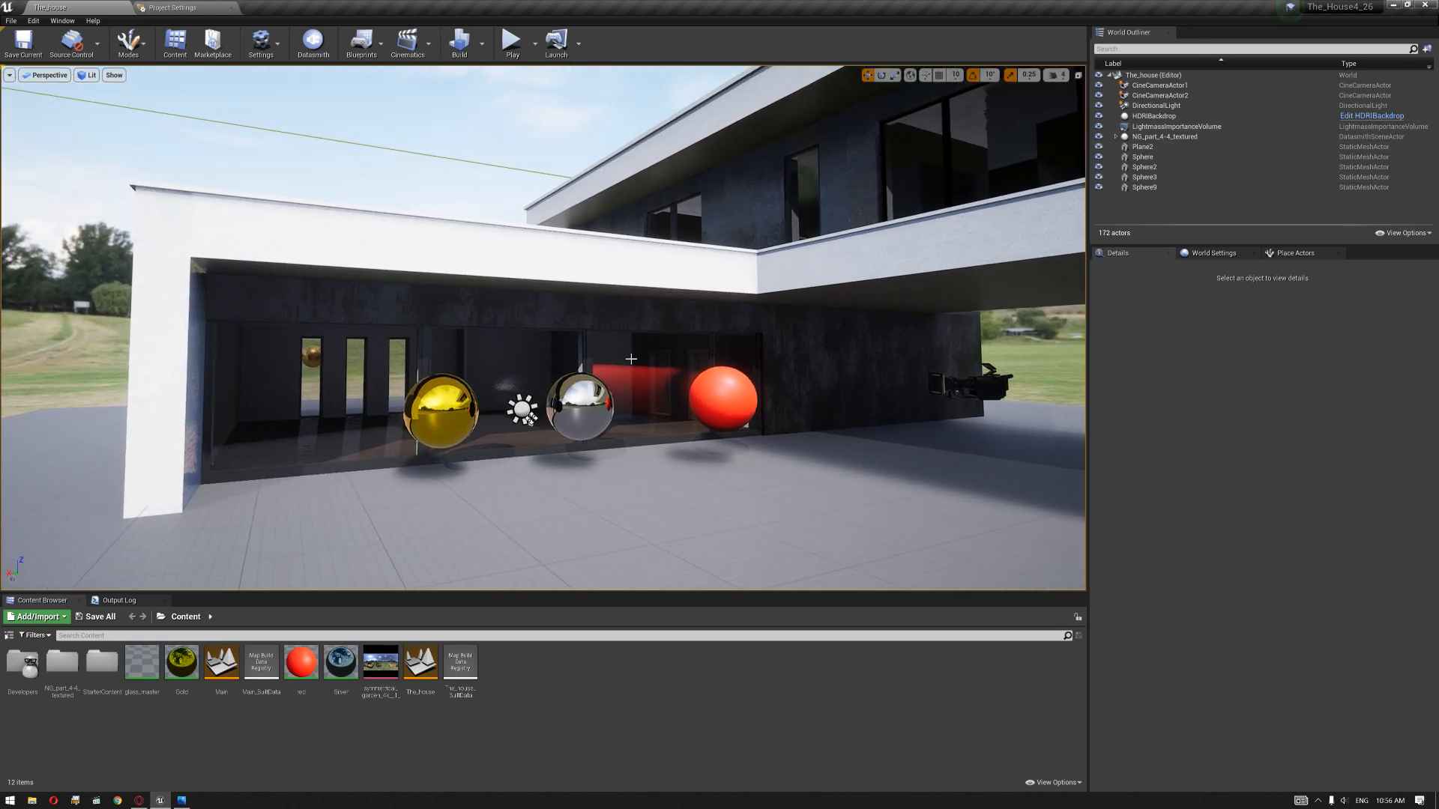
{"action": "right_click_drag", "start_coordinate": [675, 418], "coordinate": [637, 445]}
{"action": "key", "text": "w"}
{"action": "key", "text": "a"}
{"action": "key", "text": "s"}
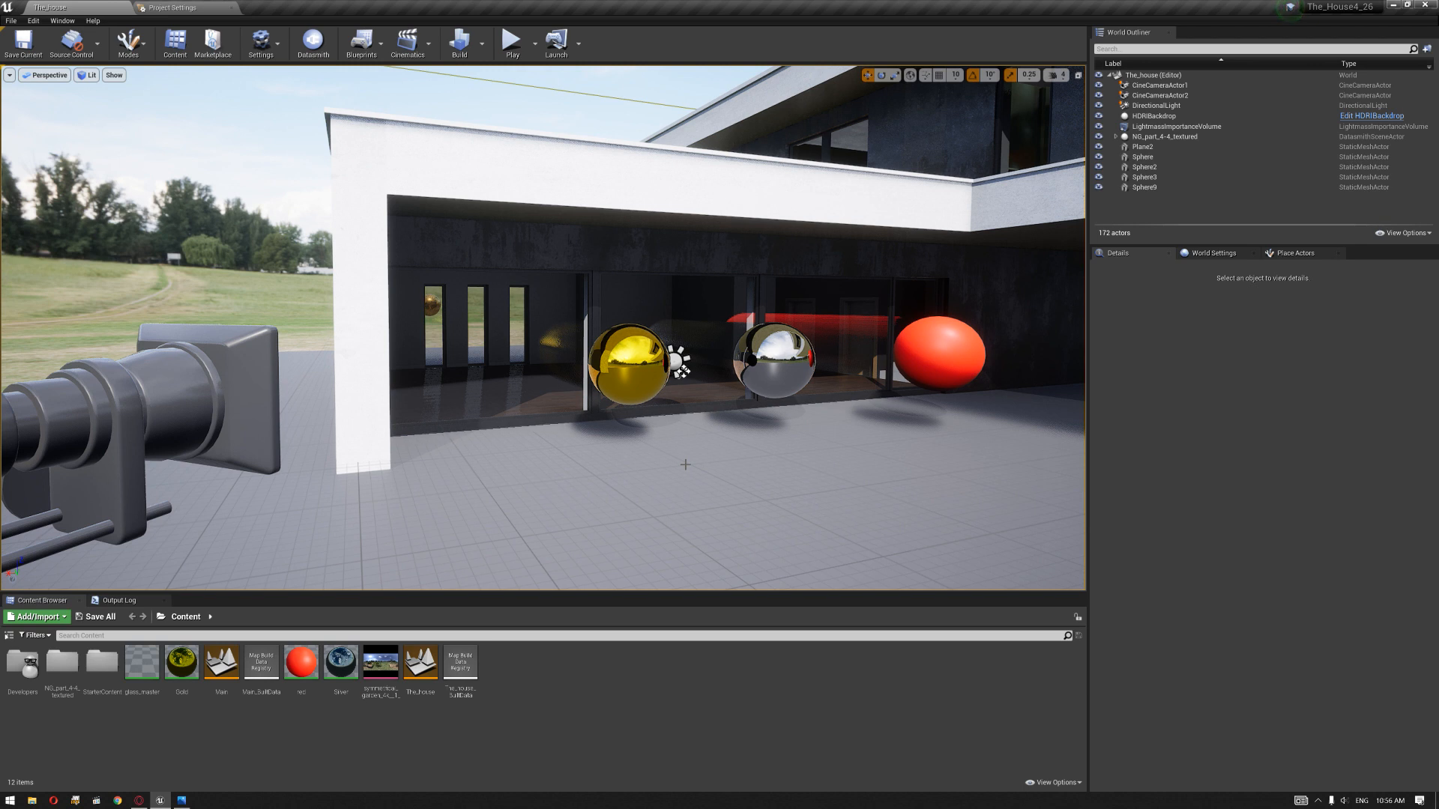
{"action": "left_click", "coordinate": [62, 21]}
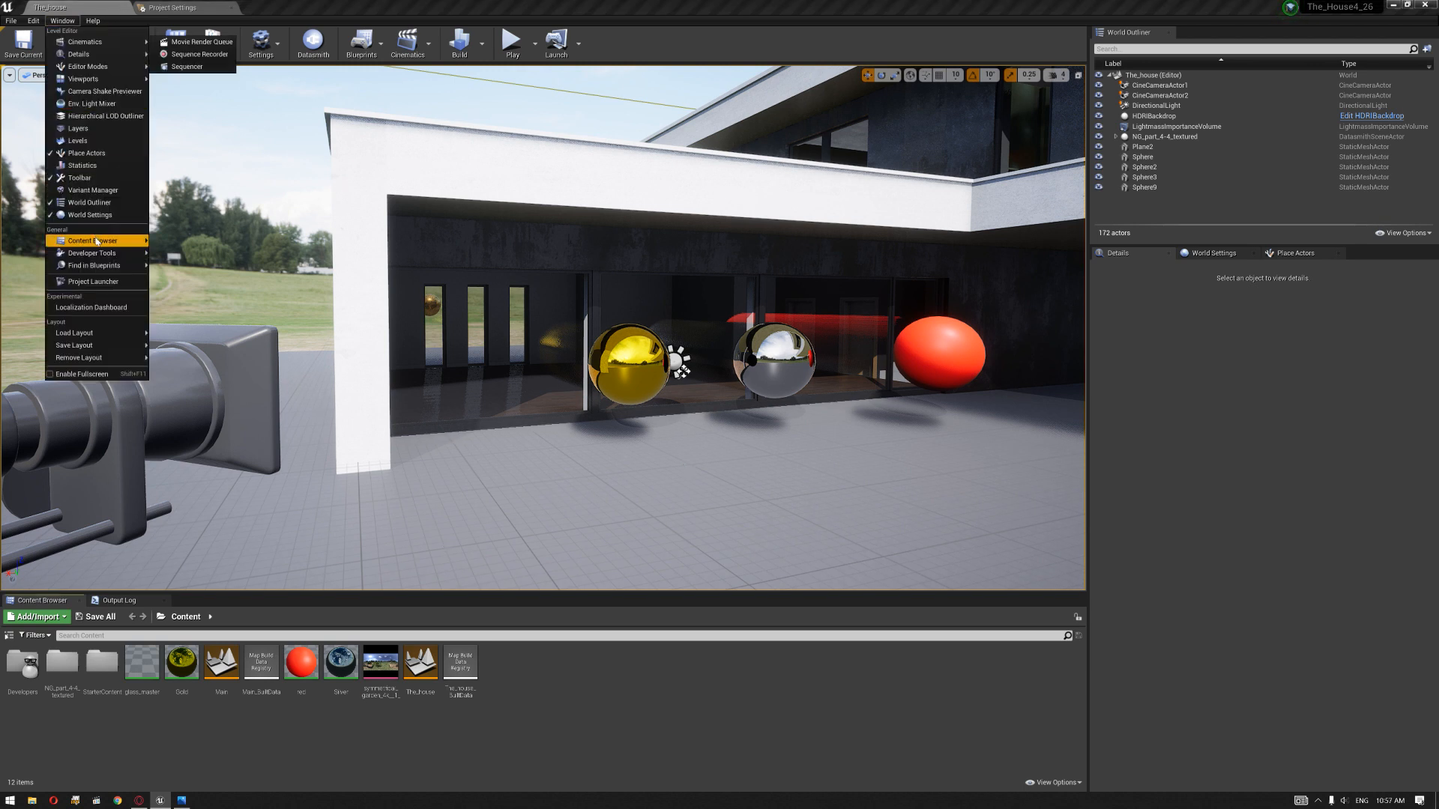
{"action": "mouse_move", "coordinate": [105, 254]}
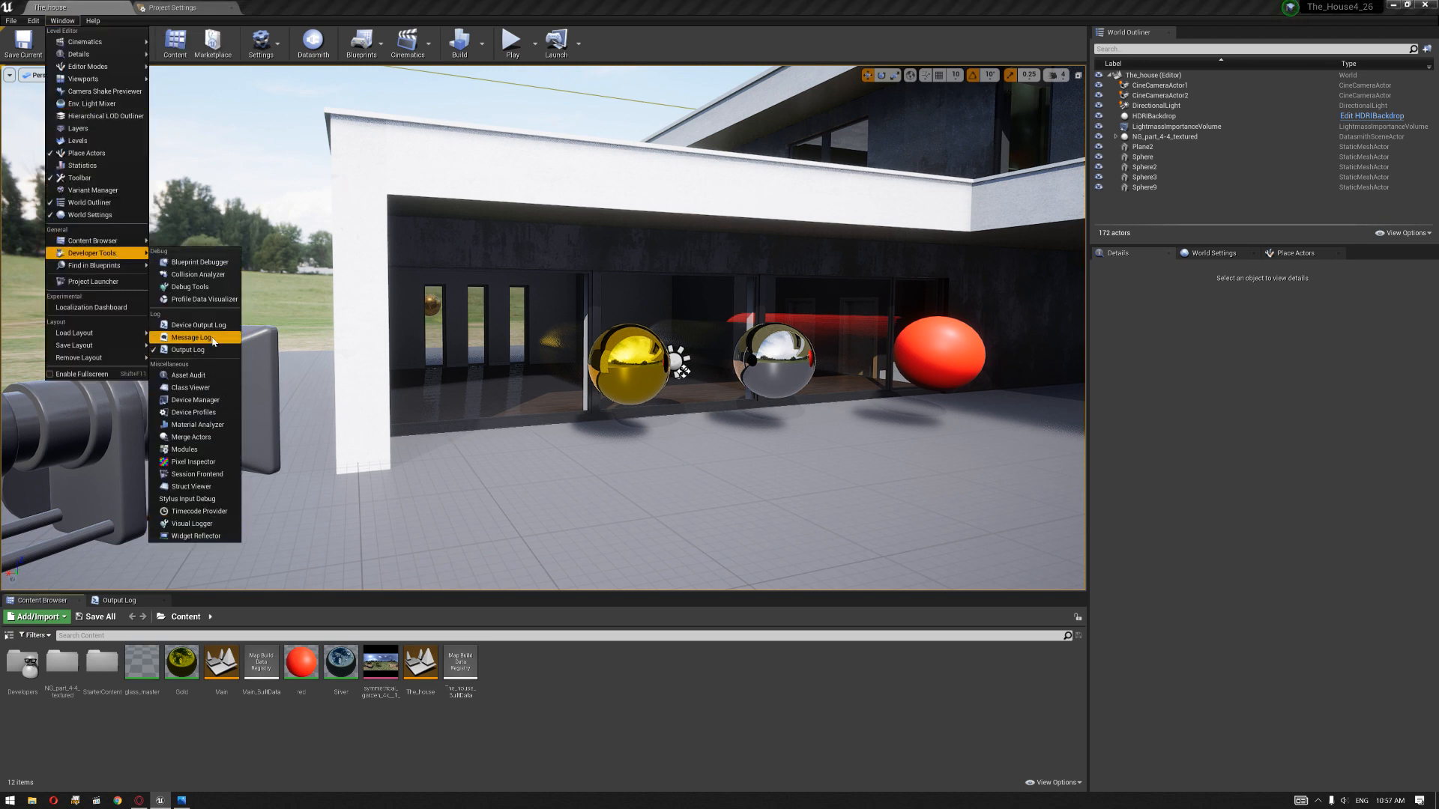
{"action": "mouse_move", "coordinate": [616, 529]}
{"action": "right_mouse_down"}
{"action": "mouse_move", "coordinate": [675, 502]}
{"action": "mouse_move", "coordinate": [616, 529]}
{"action": "right_mouse_up"}
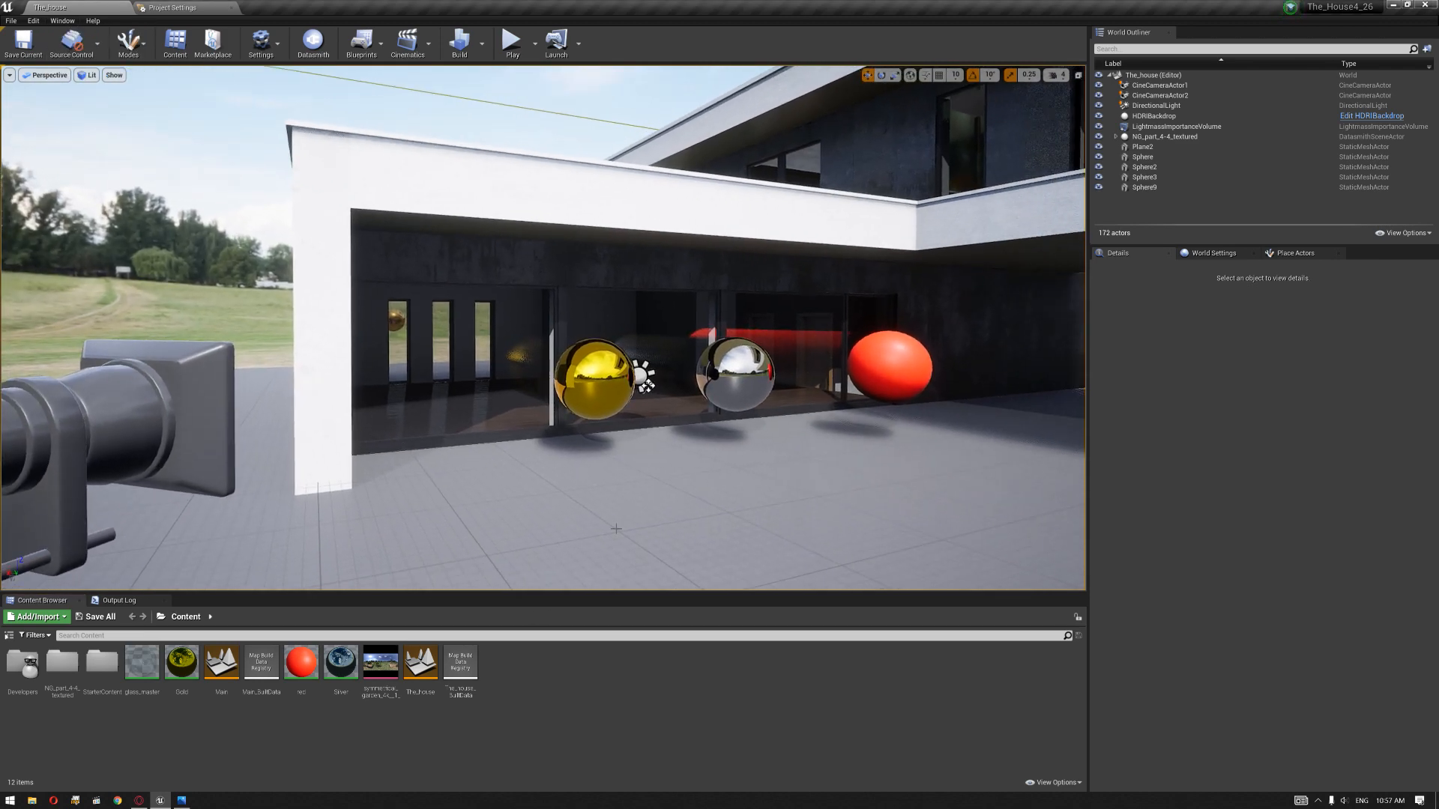
{"action": "key", "text": "grave"}
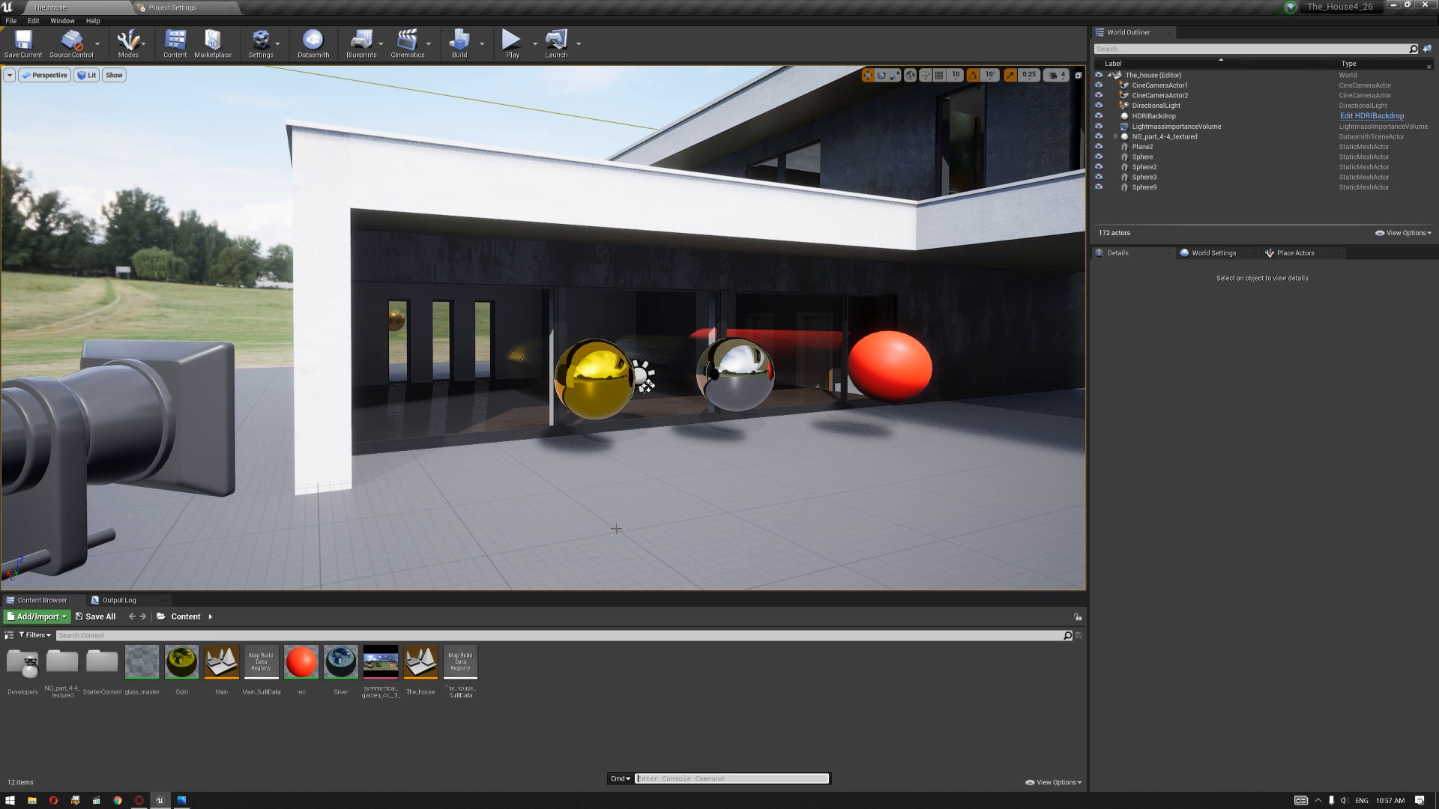
Step: Switch to the Photos window to view the keyboard picture marking the tilde key and minimize it
{"action": "left_click", "coordinate": [182, 800]}
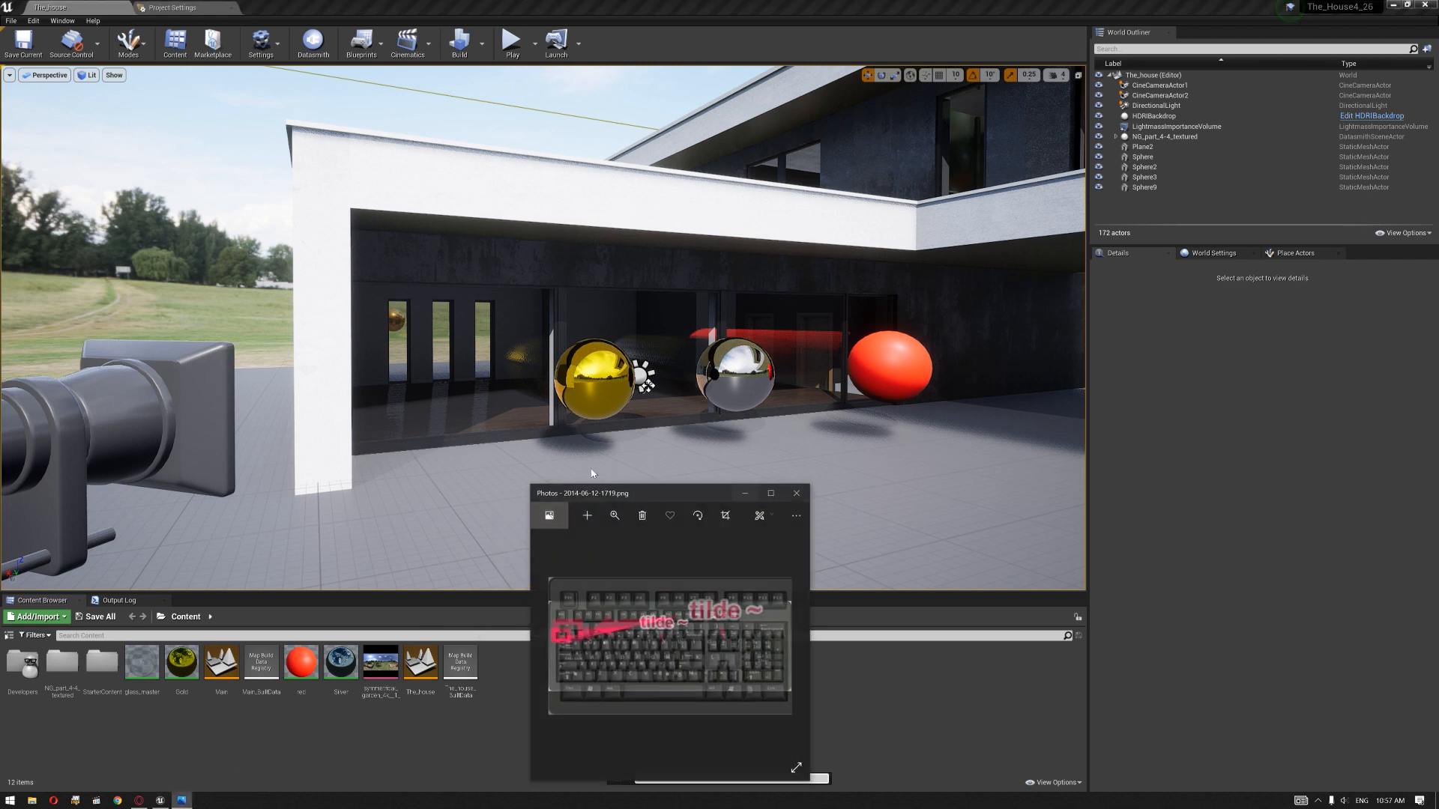
{"action": "scroll", "coordinate": [577, 630], "scroll_direction": "up", "scroll_amount": 2}
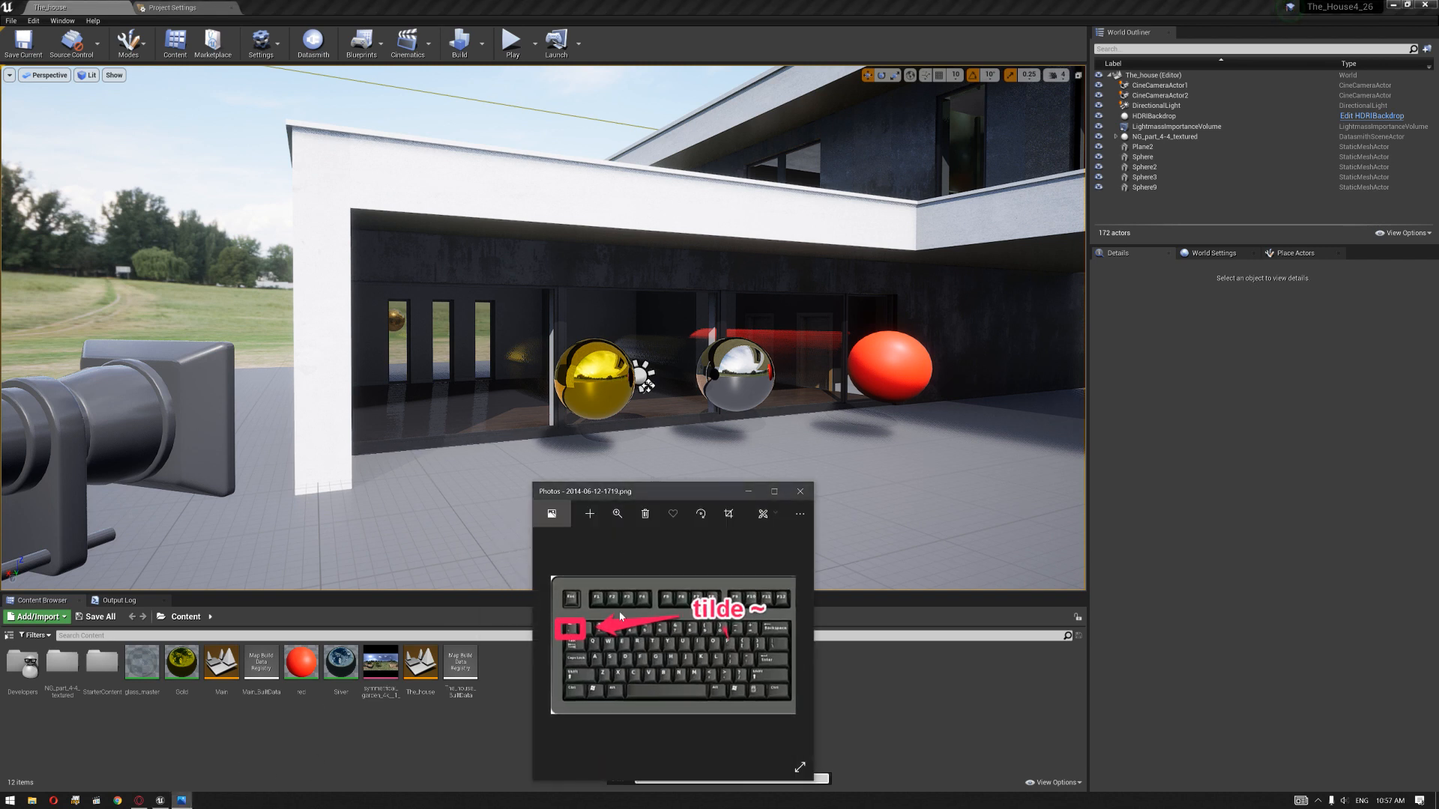
{"action": "left_click", "coordinate": [750, 494]}
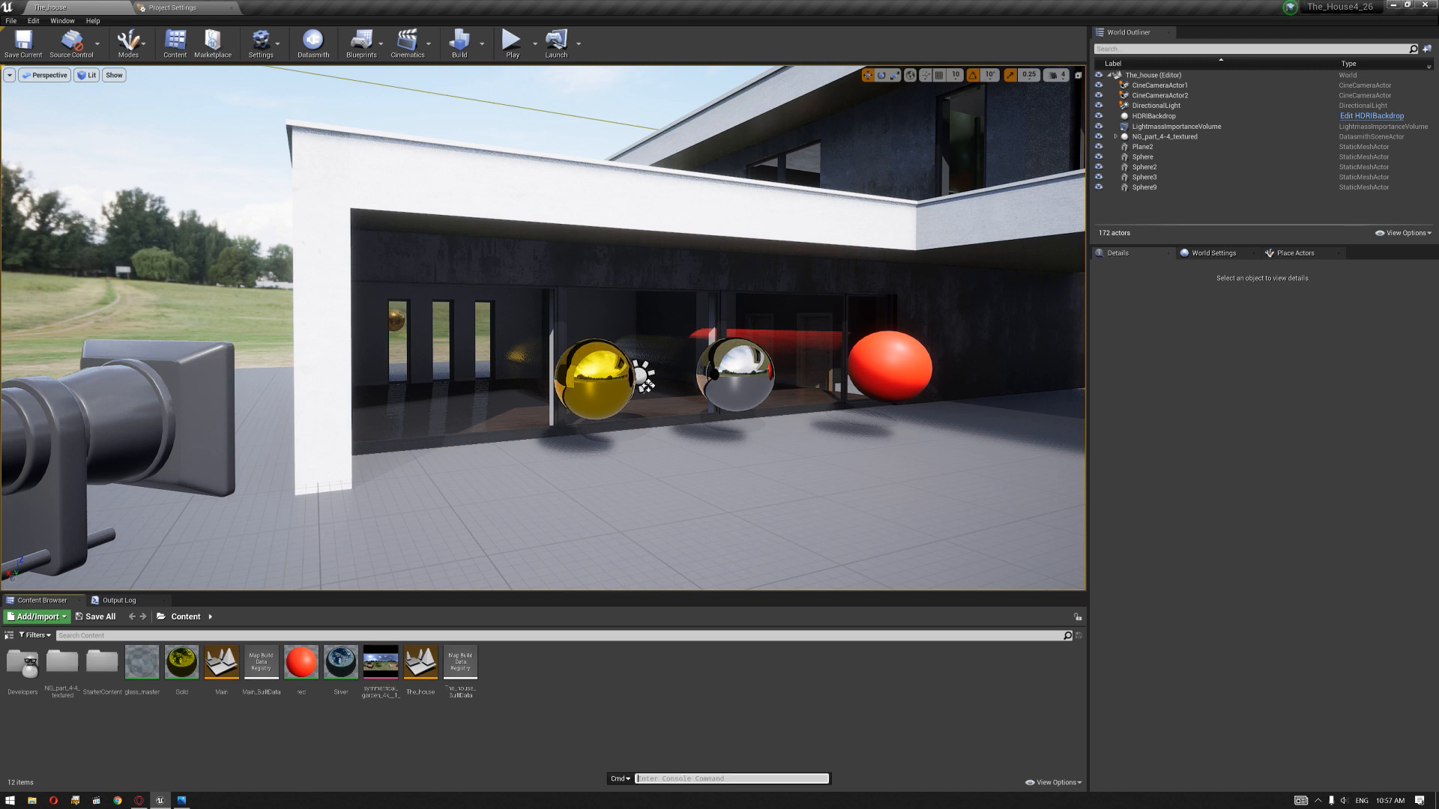
Step: Run the console command r.RayTracing.Translucency 1
{"action": "type", "text": "r."}
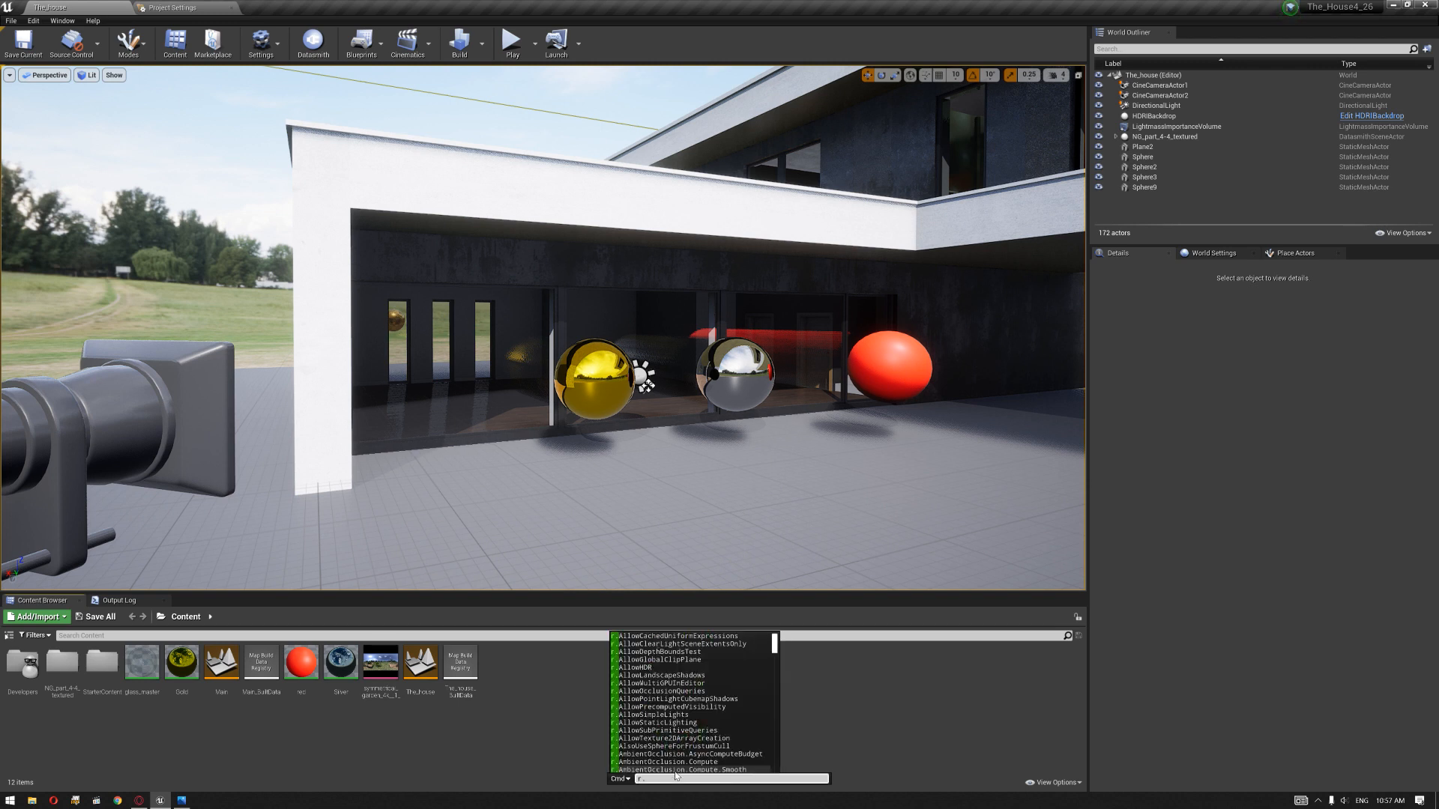
{"action": "type", "text": "RayTracing"}
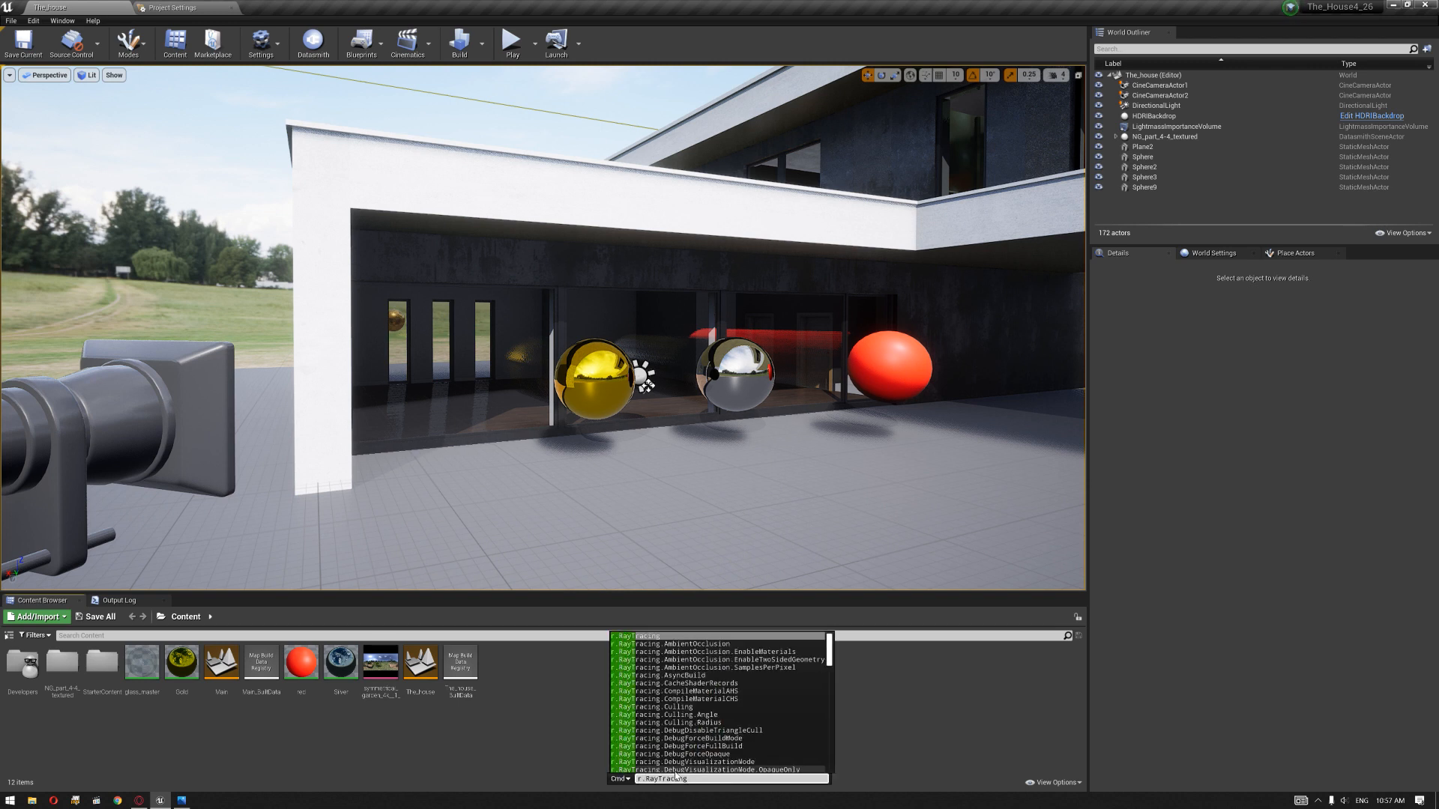
{"action": "type", "text": ".Translucency"}
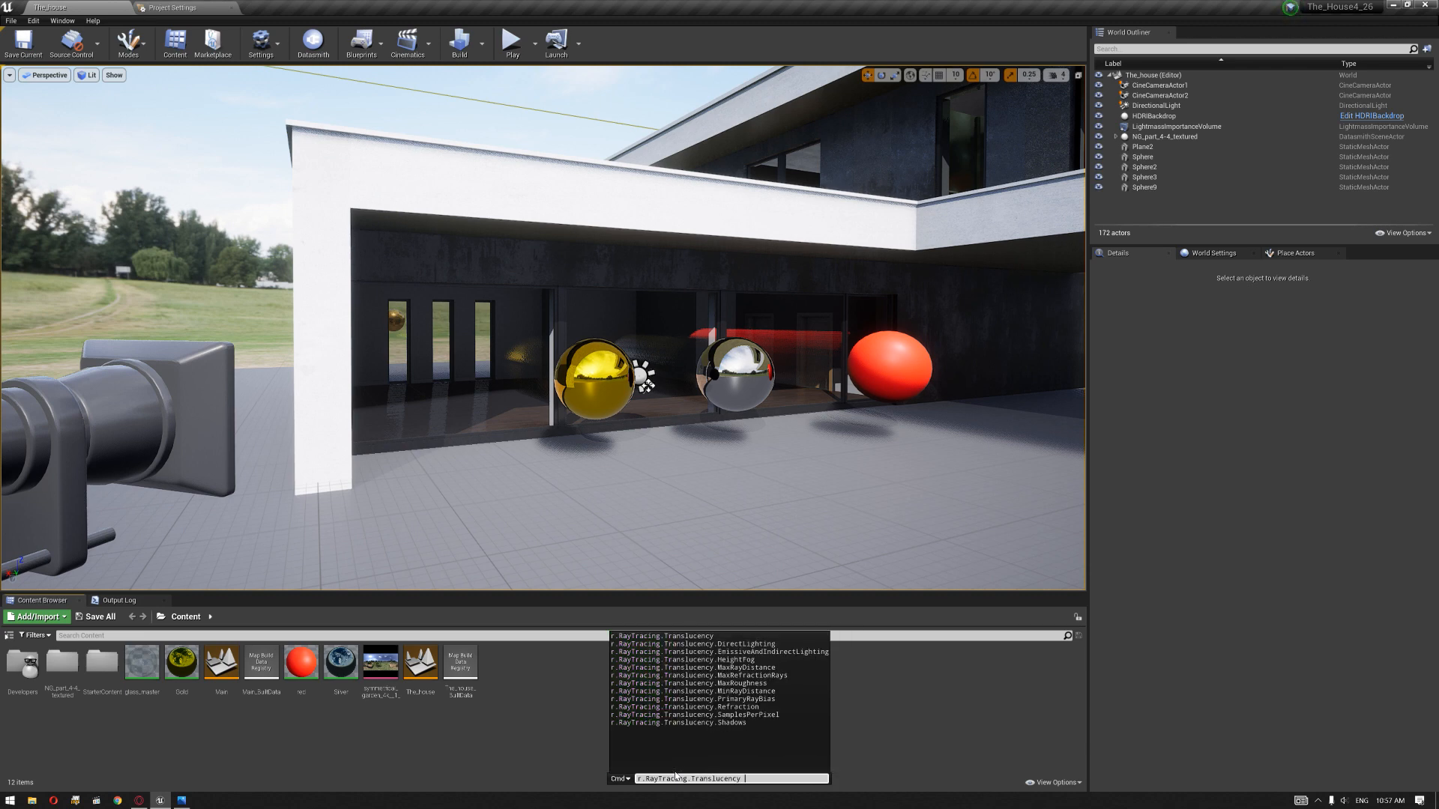
{"action": "type", "text": " 1"}
{"action": "key", "text": "Return"}
Step: Examine the ray-traced glass and the spheres' reflections in the ground-floor windows from several angles, selecting the chrome sphere
{"action": "key", "text": "w"}
{"action": "mouse_move", "coordinate": [543, 328]}
{"action": "right_mouse_down"}
{"action": "mouse_move", "coordinate": [457, 337]}
{"action": "mouse_move", "coordinate": [584, 326]}
{"action": "mouse_move", "coordinate": [555, 352]}
{"action": "right_mouse_up"}
{"action": "left_click", "coordinate": [551, 379]}
{"action": "mouse_move", "coordinate": [560, 372]}
{"action": "left_mouse_down"}
{"action": "mouse_move", "coordinate": [561, 343]}
{"action": "mouse_move", "coordinate": [561, 373]}
{"action": "mouse_move", "coordinate": [561, 358]}
{"action": "left_mouse_up"}
{"action": "right_click_drag", "start_coordinate": [560, 359], "coordinate": [441, 348]}
{"action": "key", "text": "s"}
{"action": "key", "text": "w"}
{"action": "key", "text": "a"}
{"action": "key", "text": "d"}
{"action": "right_click_drag", "start_coordinate": [678, 444], "coordinate": [651, 435]}
{"action": "key", "text": "a"}
{"action": "key", "text": "a"}
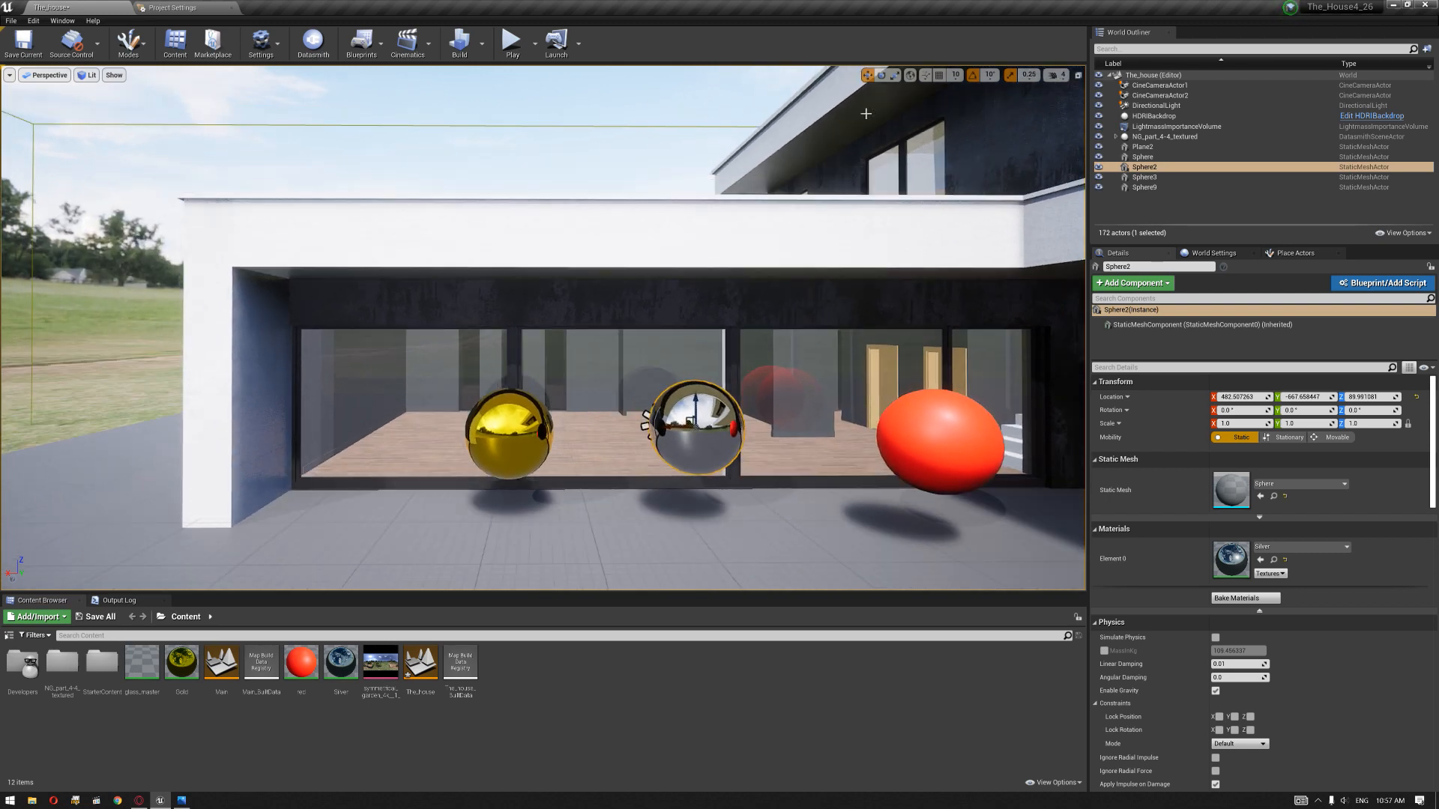
Step: Place a Post Process Volume in front of the ground-floor windows and open its details
{"action": "left_click", "coordinate": [1295, 253]}
{"action": "left_click_drag", "start_coordinate": [1219, 290], "coordinate": [699, 522]}
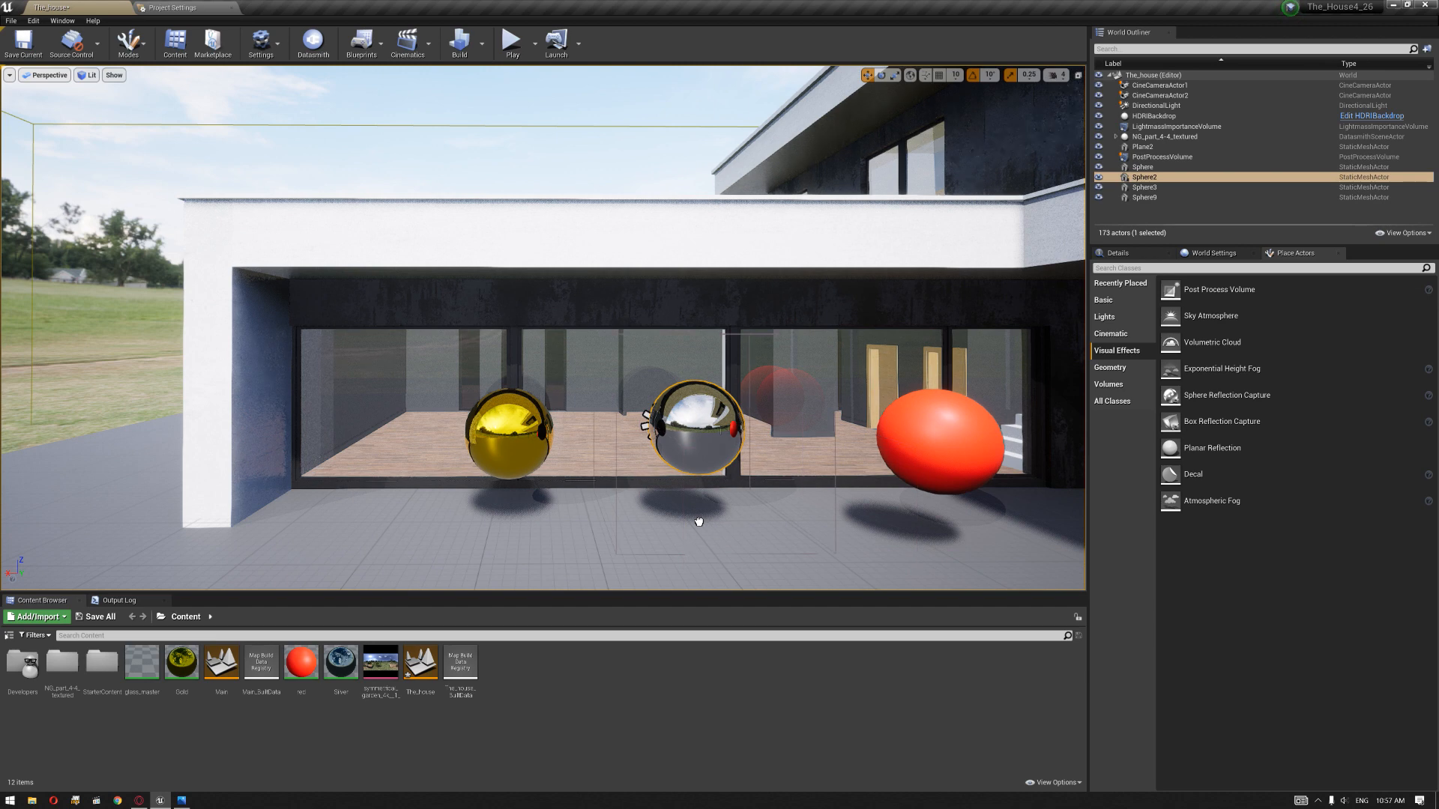
{"action": "left_click", "coordinate": [1118, 253]}
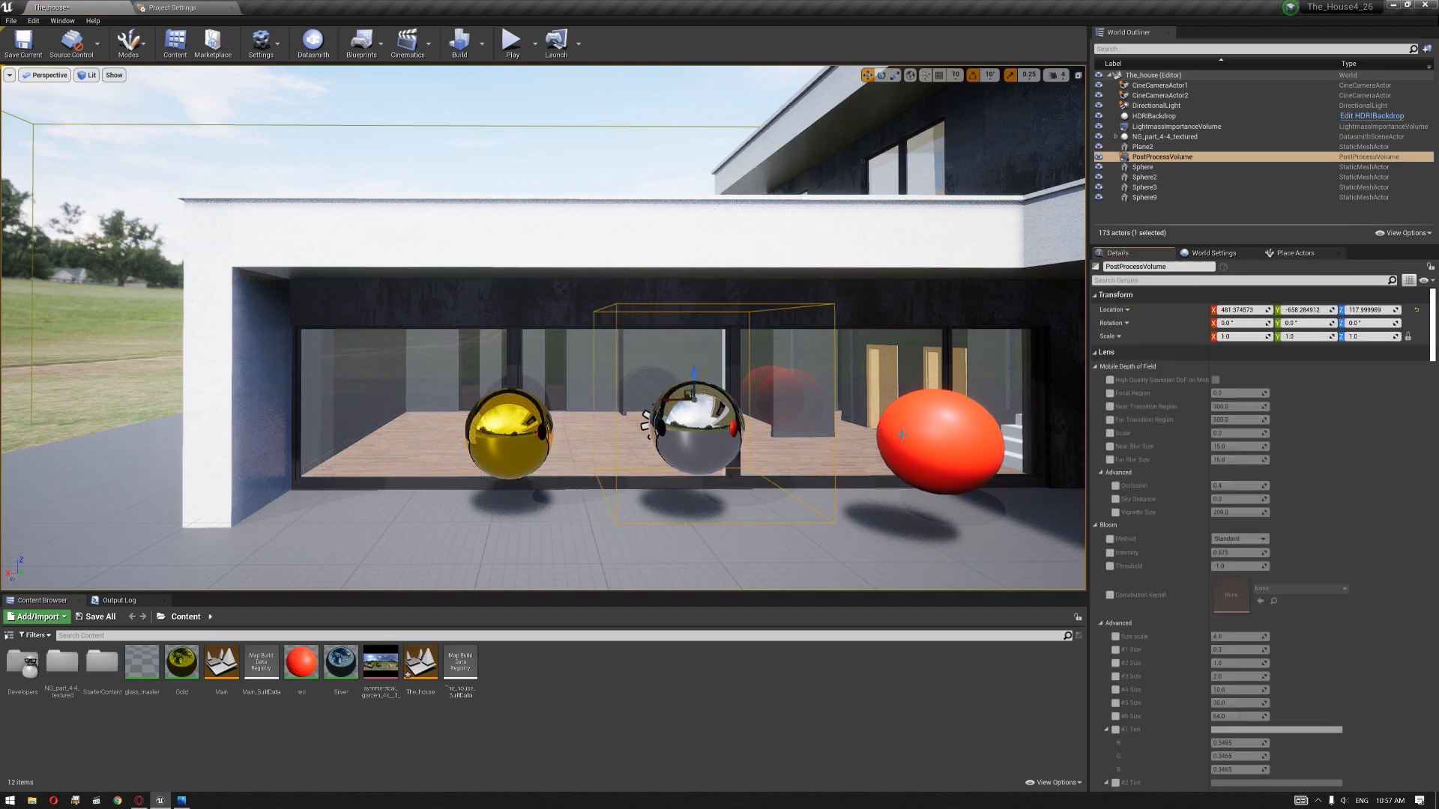
Step: Enable Infinite Extent (Unbound) for the Post Process Volume
{"action": "left_click", "coordinate": [1169, 280]}
{"action": "type", "text": "un"}
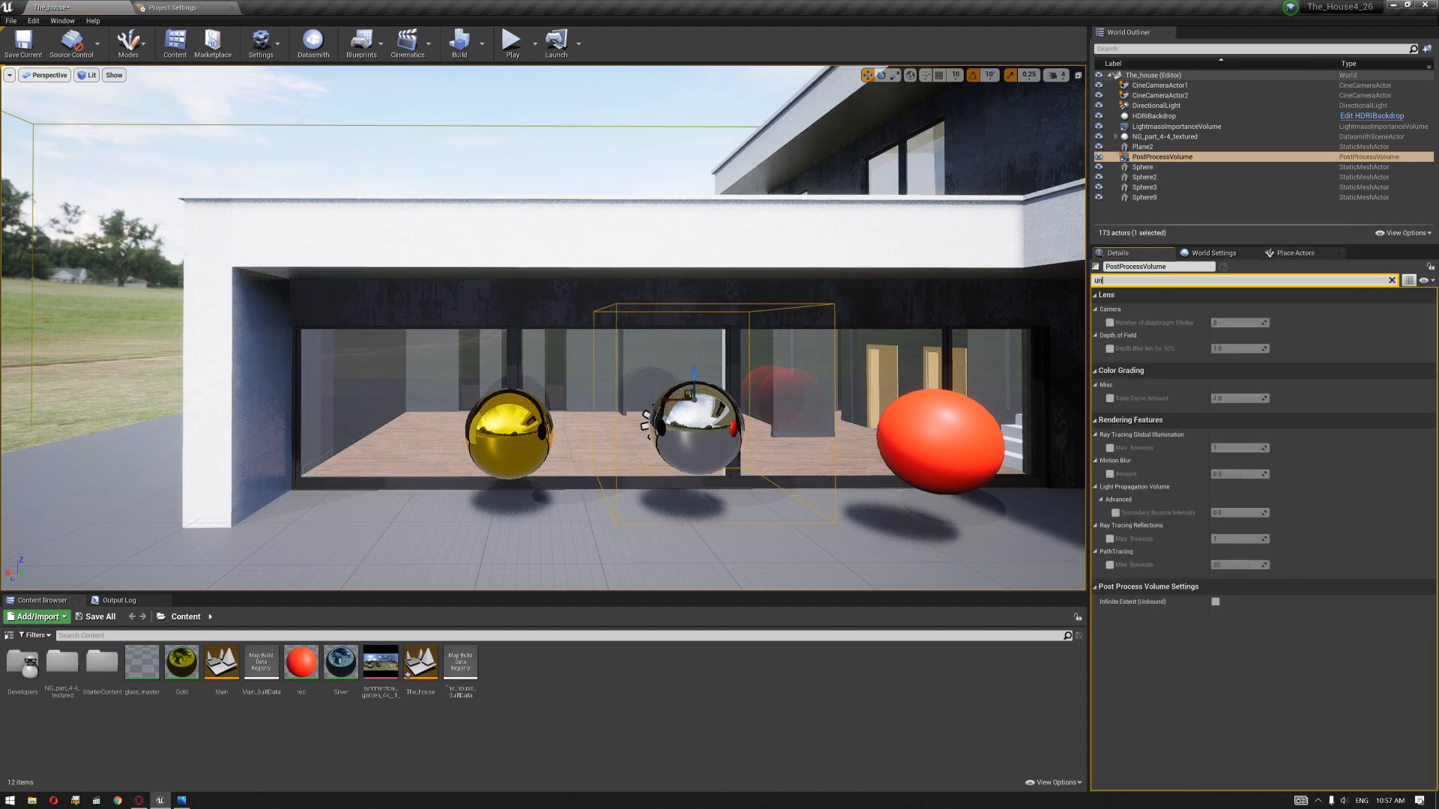
{"action": "left_click", "coordinate": [1215, 602]}
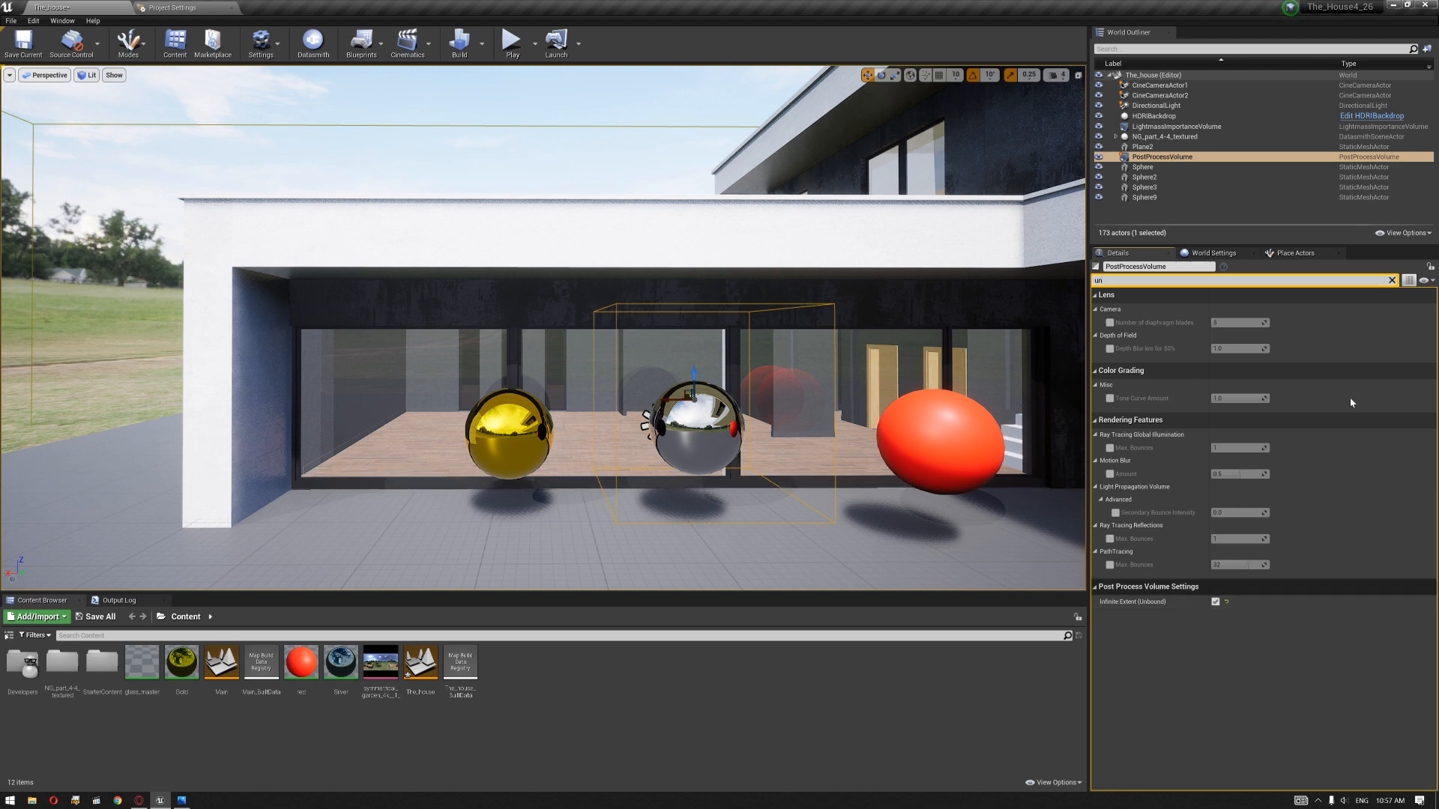
{"action": "left_click", "coordinate": [1392, 281]}
Step: Run the console command r.RayTracing.Translucency.Refraction
{"action": "mouse_move", "coordinate": [740, 427]}
{"action": "right_mouse_down"}
{"action": "mouse_move", "coordinate": [831, 442]}
{"action": "mouse_move", "coordinate": [739, 427]}
{"action": "right_mouse_up"}
{"action": "key", "text": "grave"}
{"action": "type", "text": "r."}
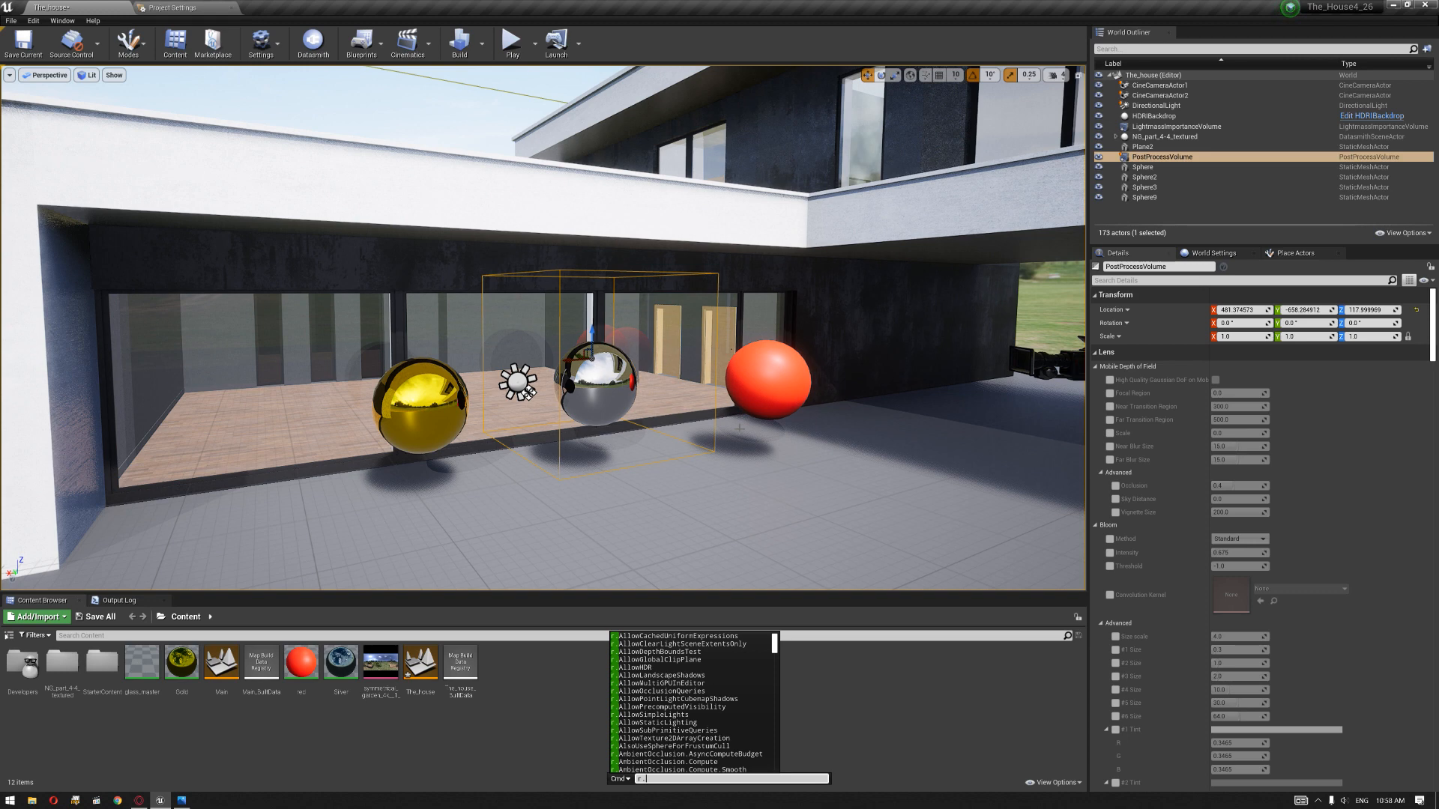
{"action": "type", "text": "RayTracing"}
{"action": "type", "text": ".tr"}
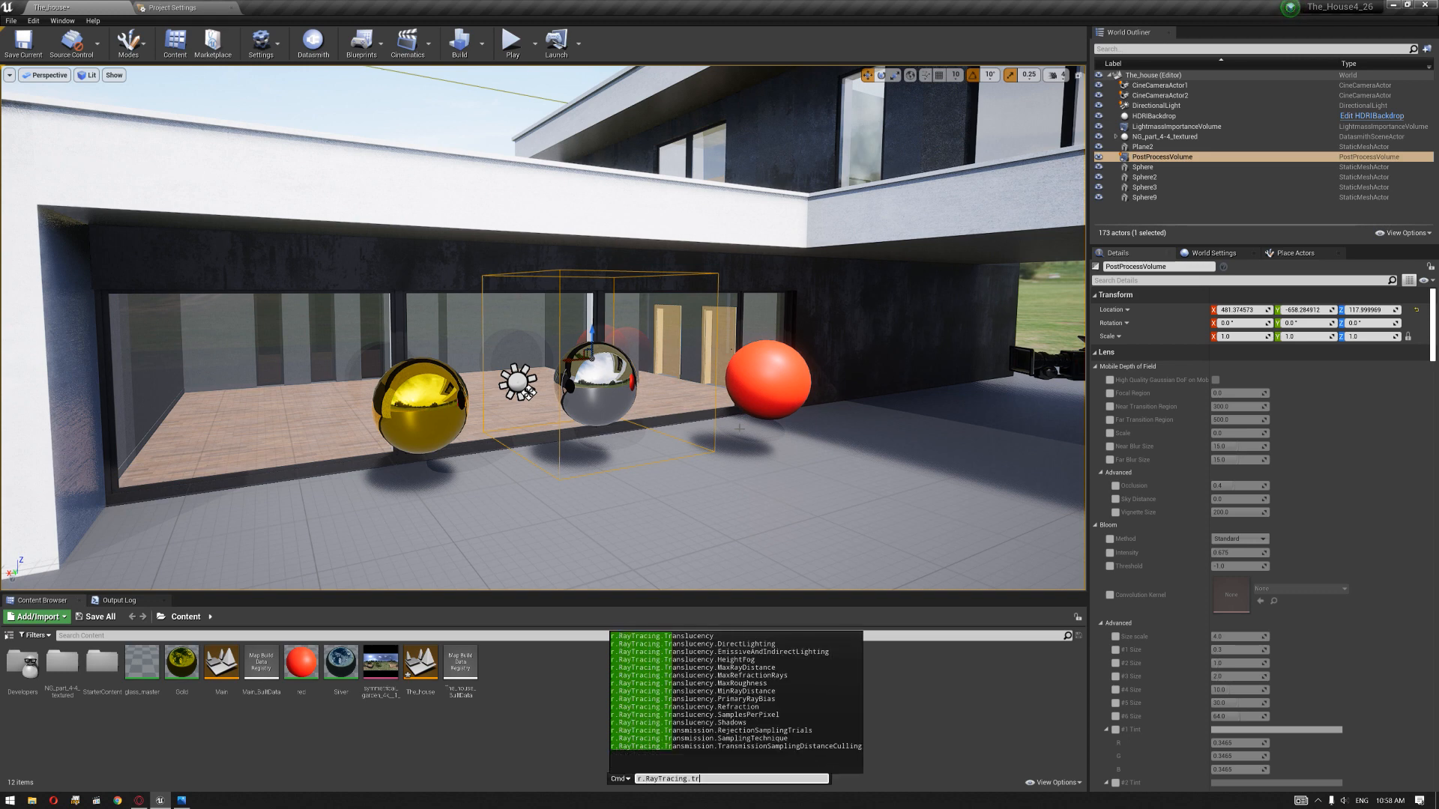
{"action": "type", "text": ".ref"}
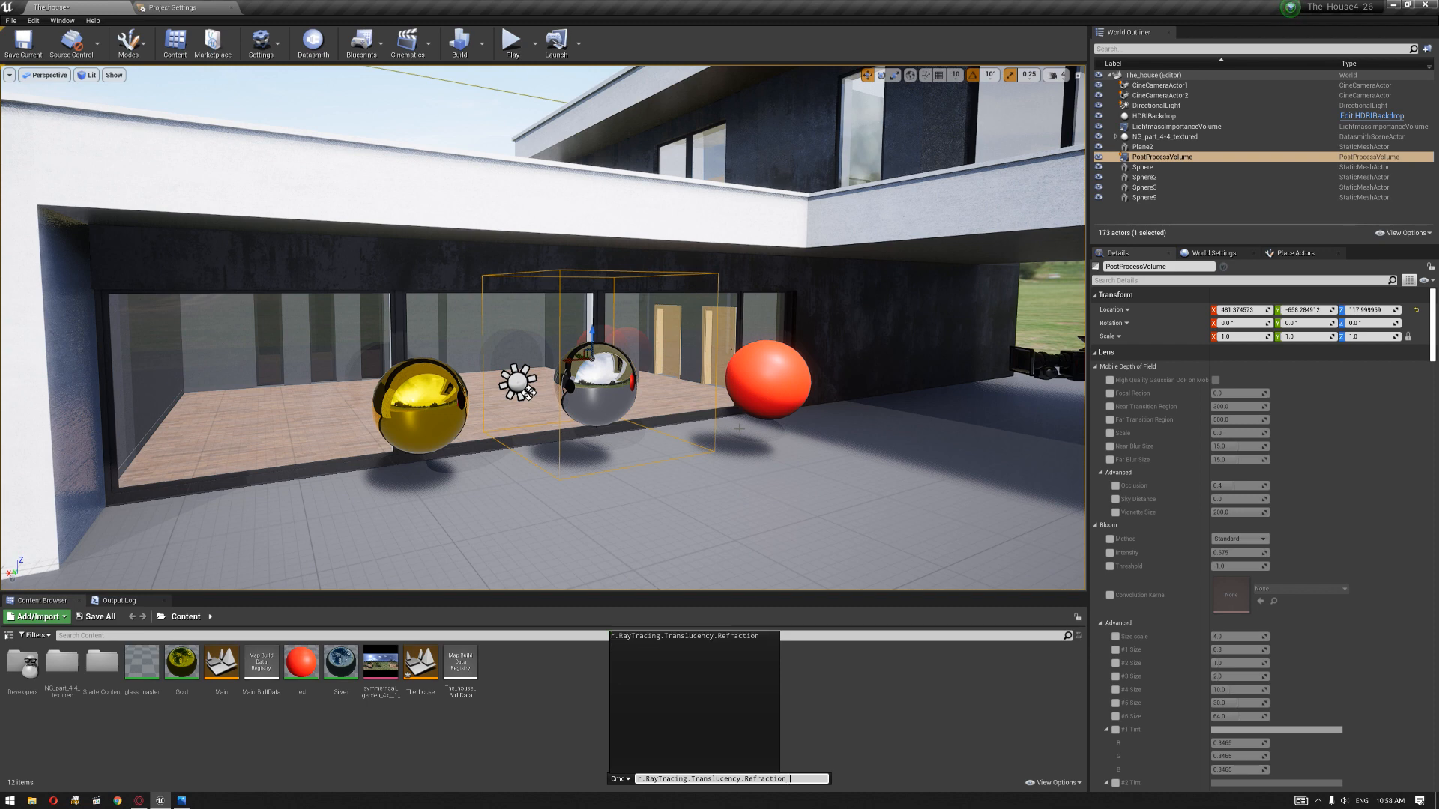
{"action": "key", "text": "Return"}
Step: Override Max Refraction Rays in the volume's ray tracing translucency settings, trying 0 and then 15
{"action": "right_click_drag", "start_coordinate": [632, 393], "coordinate": [503, 422]}
{"action": "key", "text": "w"}
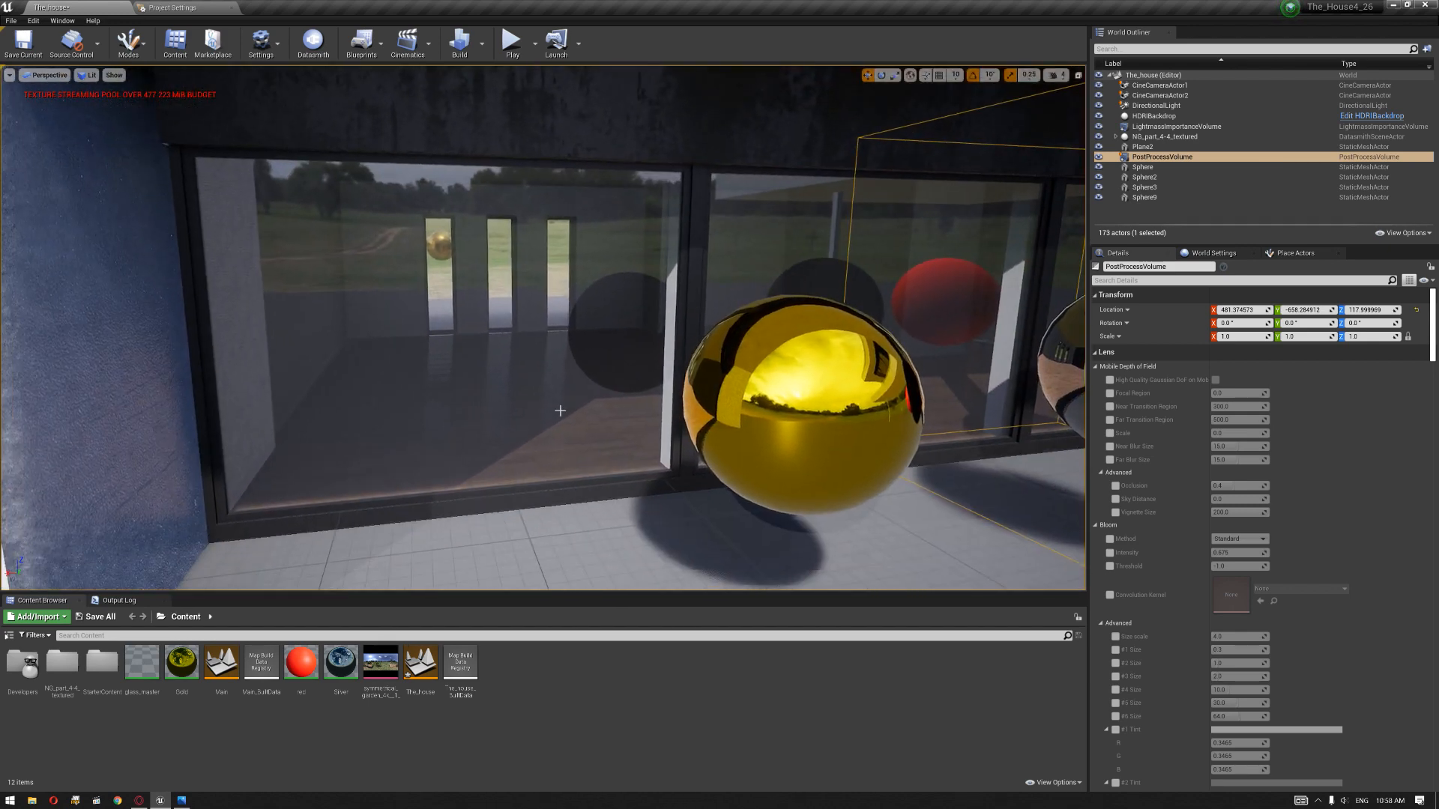
{"action": "key", "text": "d"}
{"action": "right_click_drag", "start_coordinate": [631, 399], "coordinate": [639, 459]}
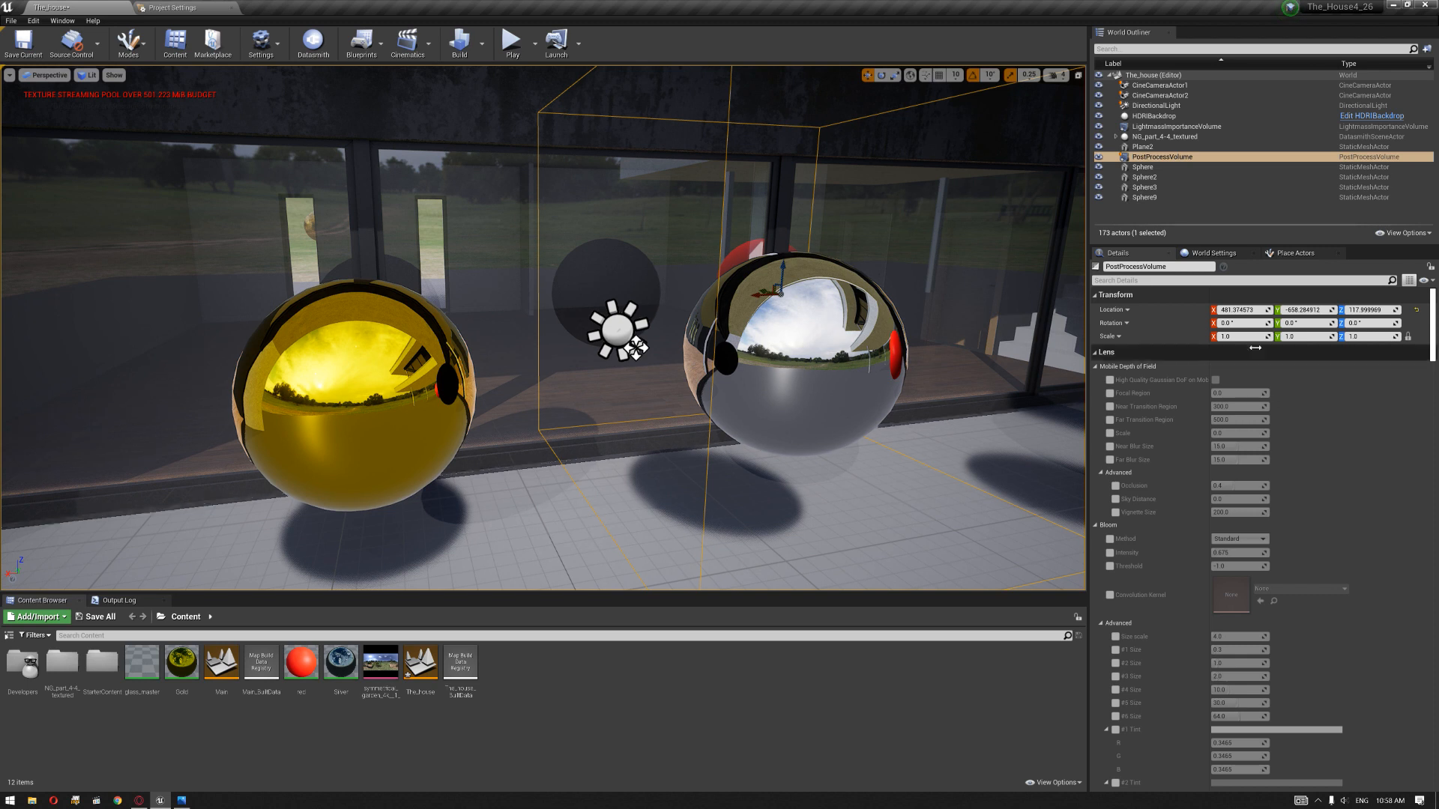
{"action": "left_click", "coordinate": [1096, 367]}
{"action": "left_click", "coordinate": [1096, 352]}
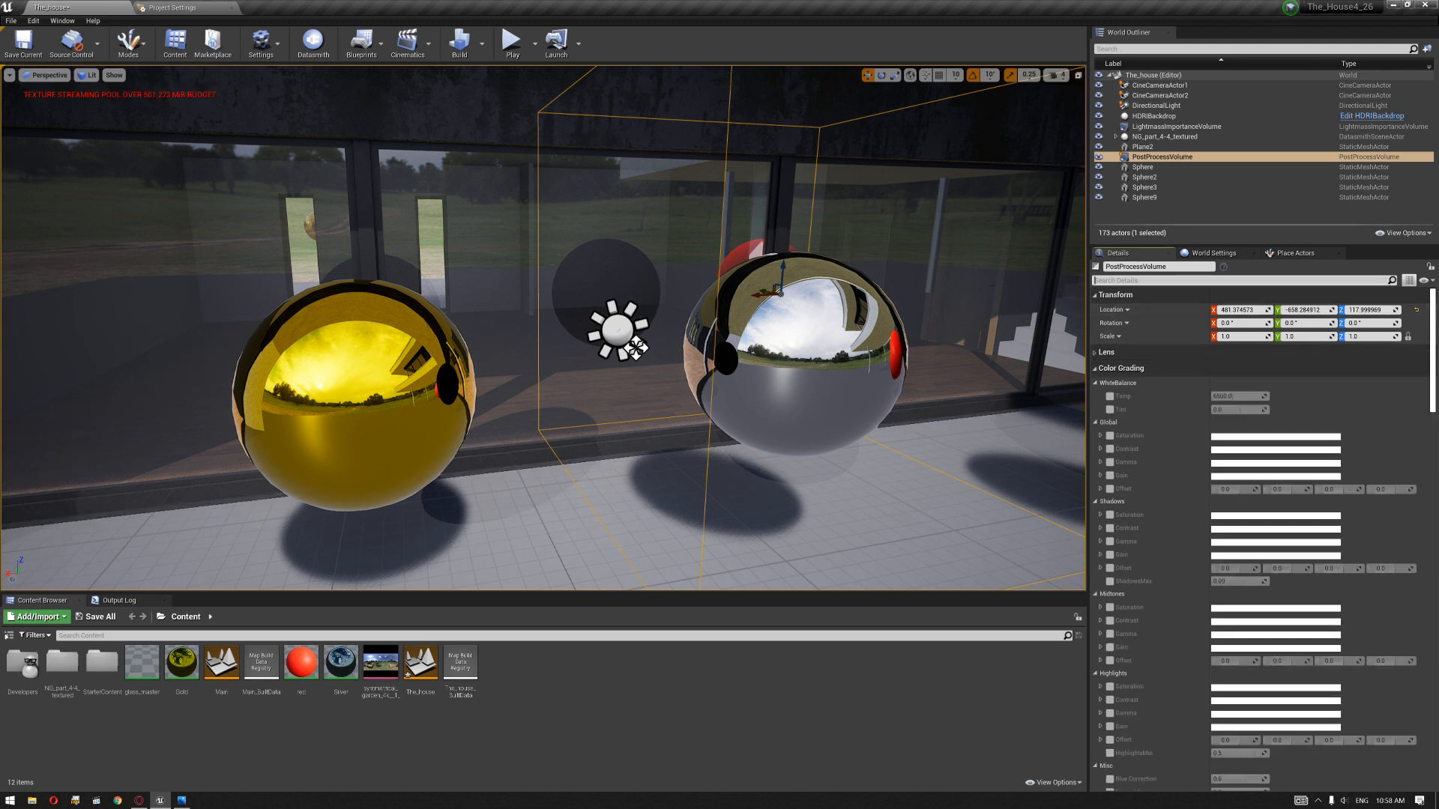
{"action": "type", "text": "refr"}
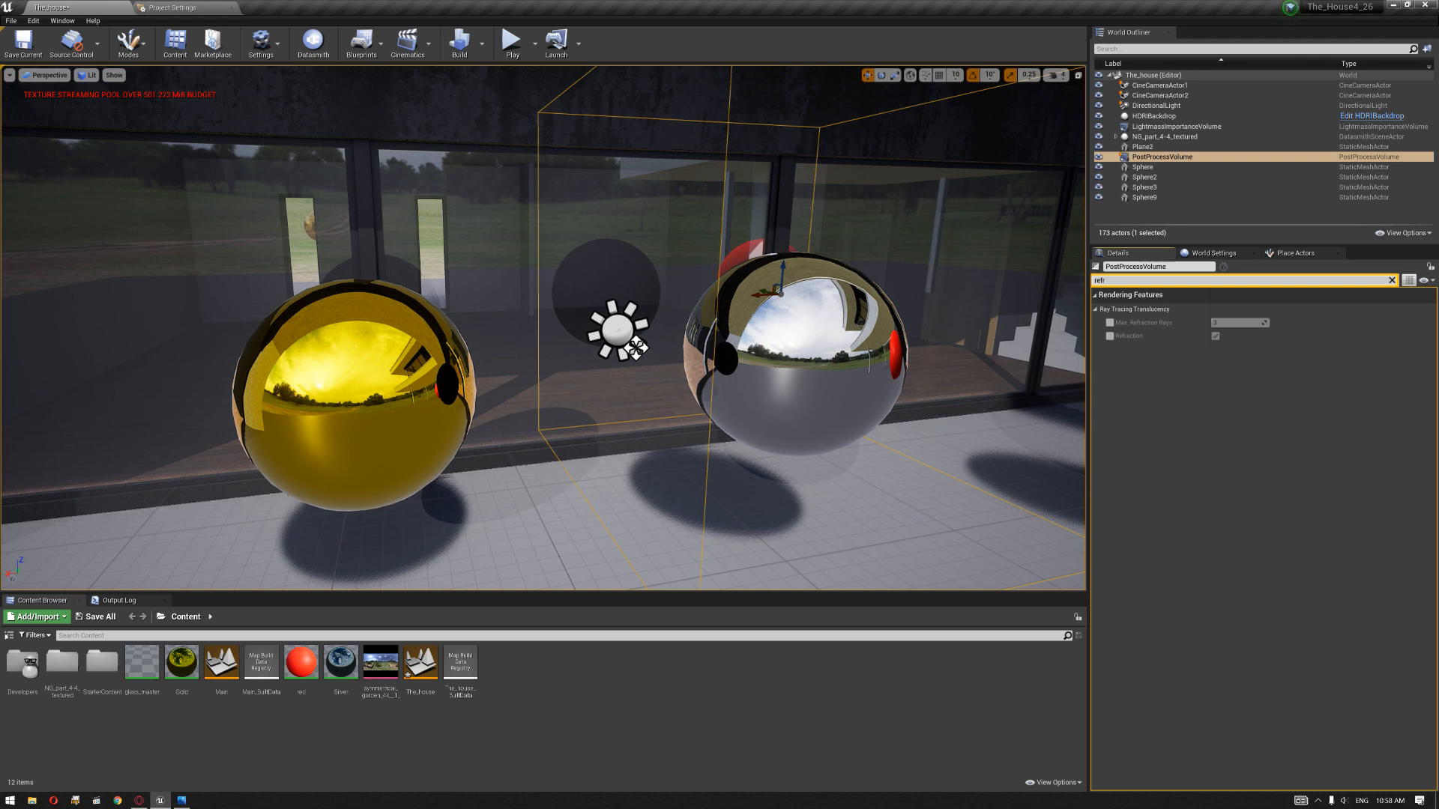
{"action": "left_click", "coordinate": [1110, 323]}
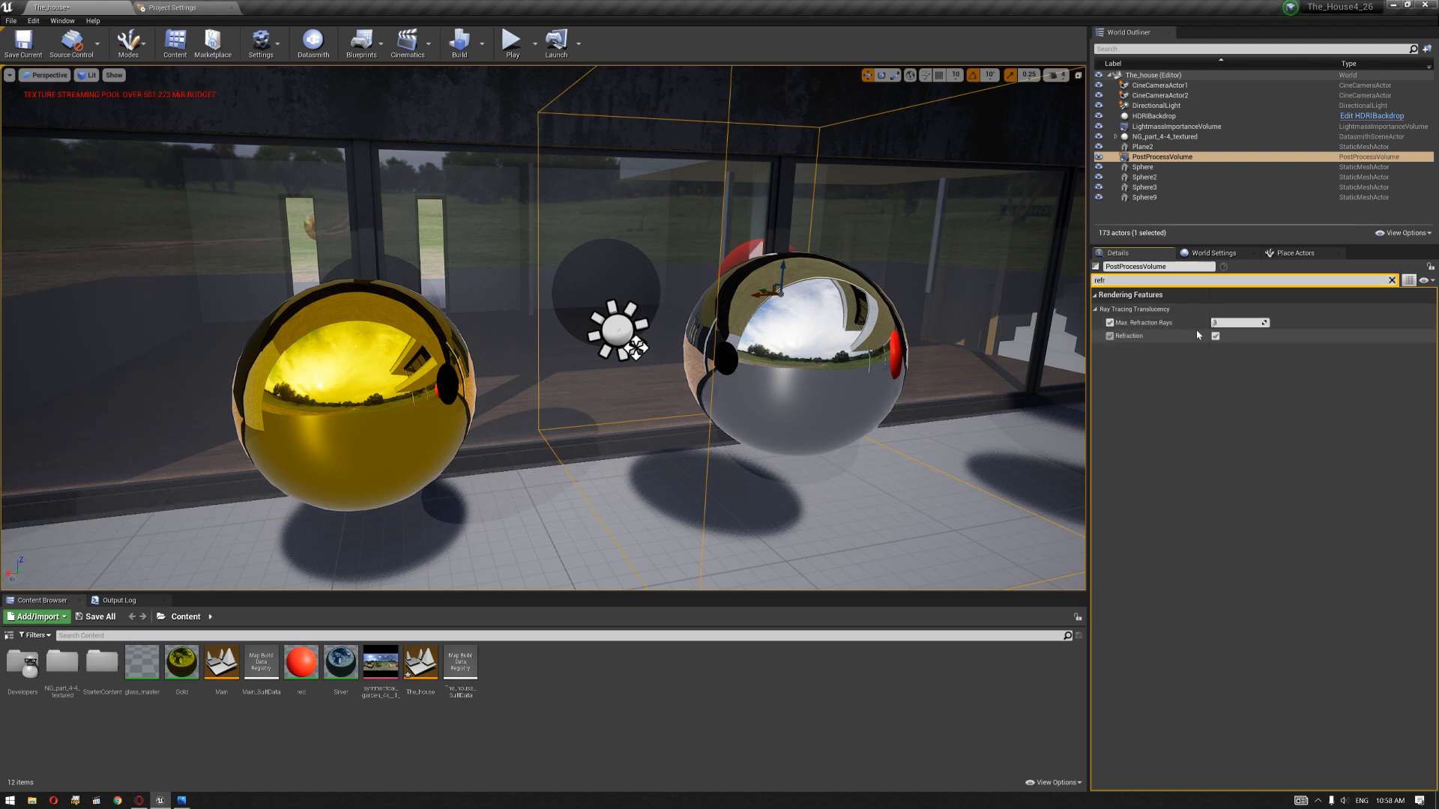
{"action": "type", "text": "0"}
{"action": "key", "text": "Return"}
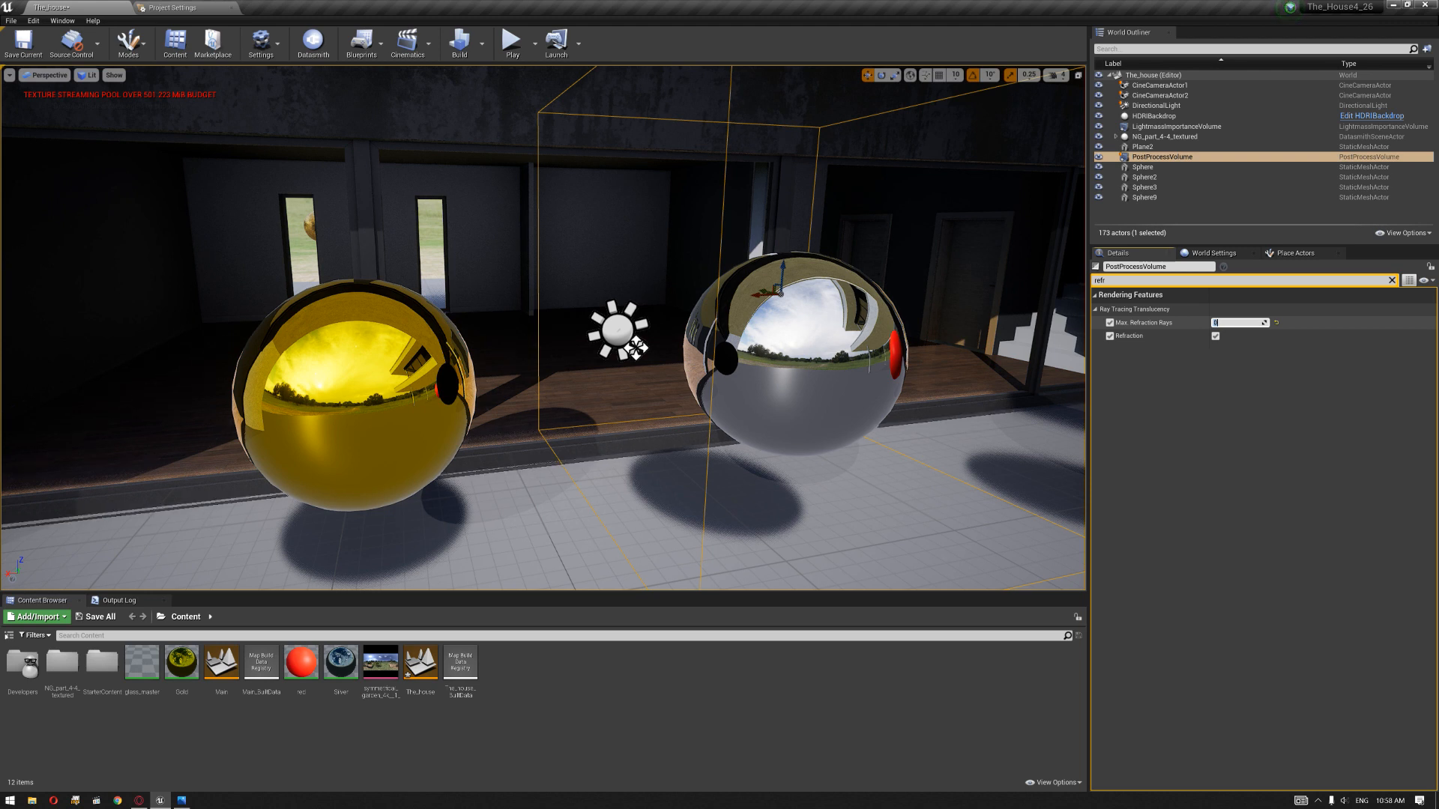
{"action": "type", "text": "15"}
{"action": "key", "text": "Return"}
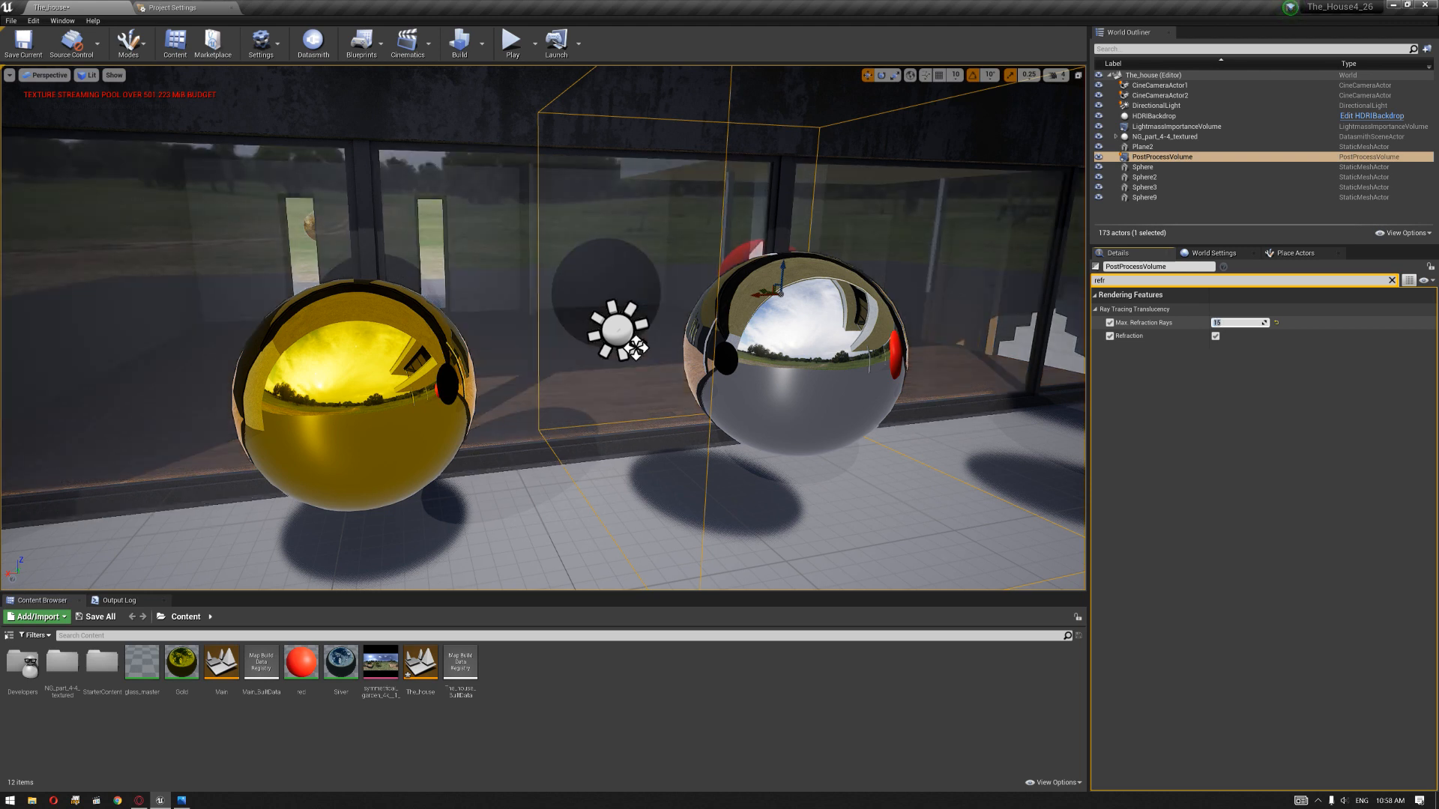
Step: Examine the glass and the gold, chrome and red spheres in front of the ground-floor windows from several angles
{"action": "key", "text": "d"}
{"action": "right_click_drag", "start_coordinate": [569, 330], "coordinate": [735, 278]}
{"action": "key", "text": "s"}
{"action": "key", "text": "d"}
{"action": "key", "text": "w"}
{"action": "key", "text": "s"}
{"action": "key", "text": "a"}
{"action": "key", "text": "a"}
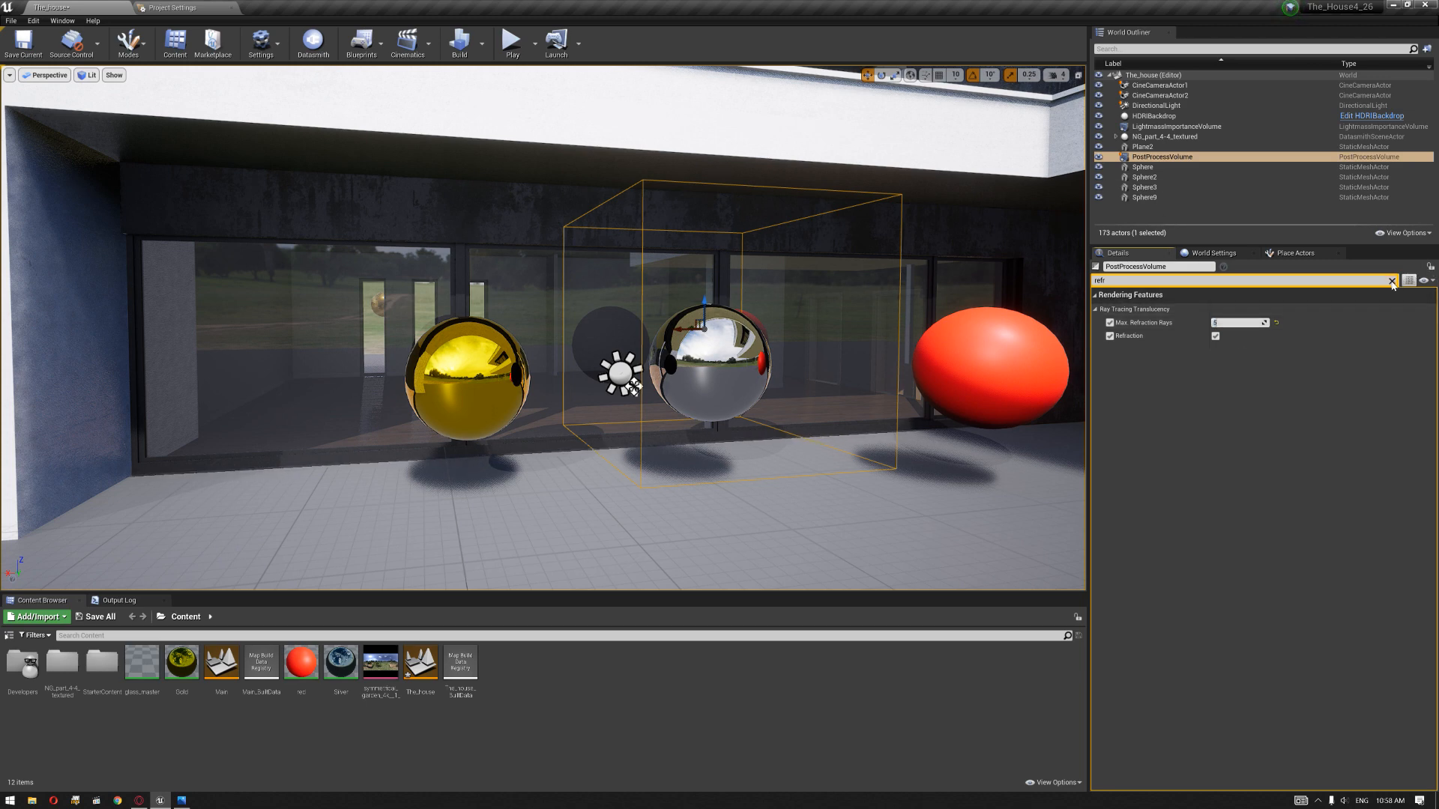
{"action": "left_click", "coordinate": [1392, 281]}
{"action": "key", "text": "s"}
{"action": "right_click_drag", "start_coordinate": [543, 328], "coordinate": [484, 344]}
{"action": "key", "text": "w"}
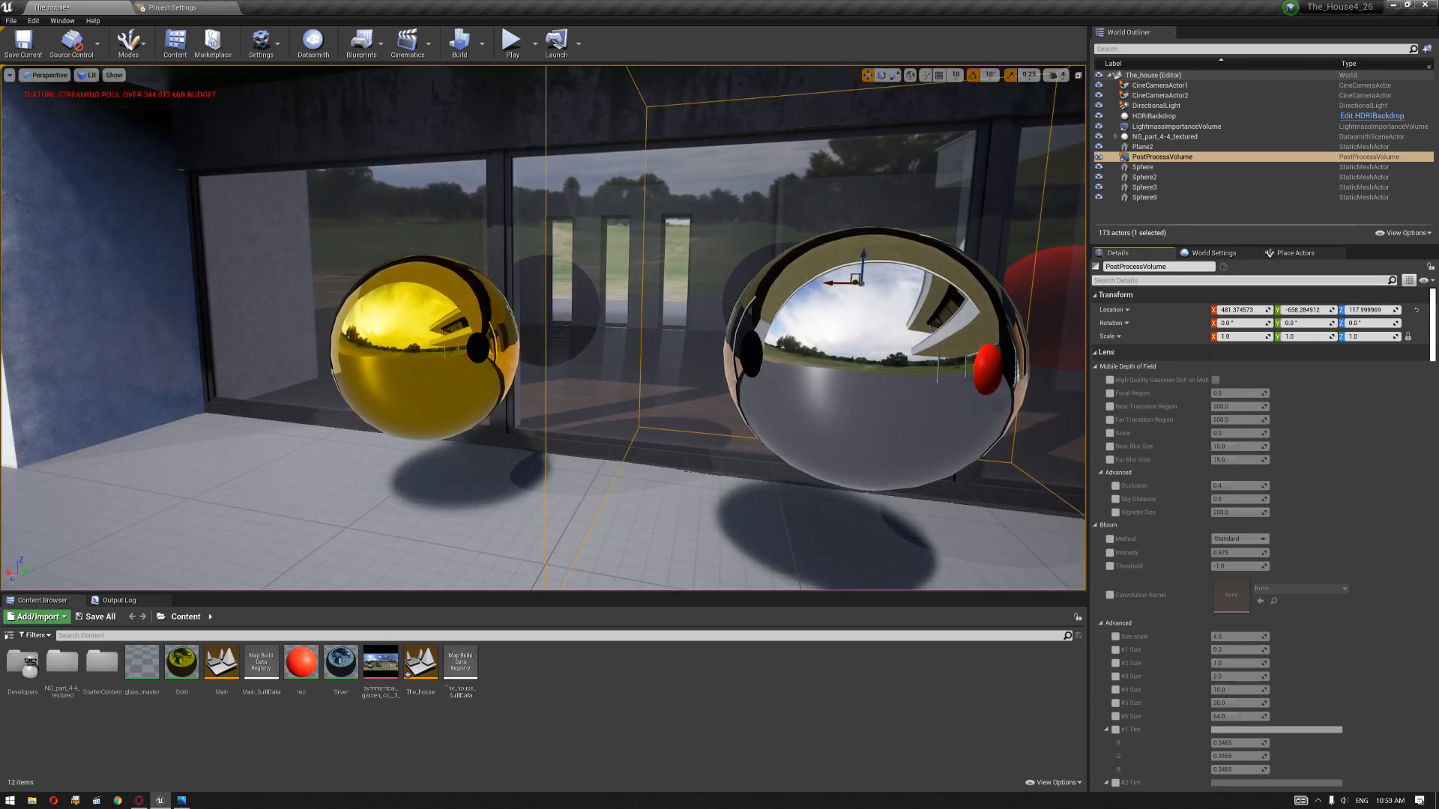
Step: Override all the Post Process Volume's ray tracing reflection settings and set Max Bounces to 2
{"action": "type", "text": "refr"}
{"action": "key", "text": "BackSpace"}
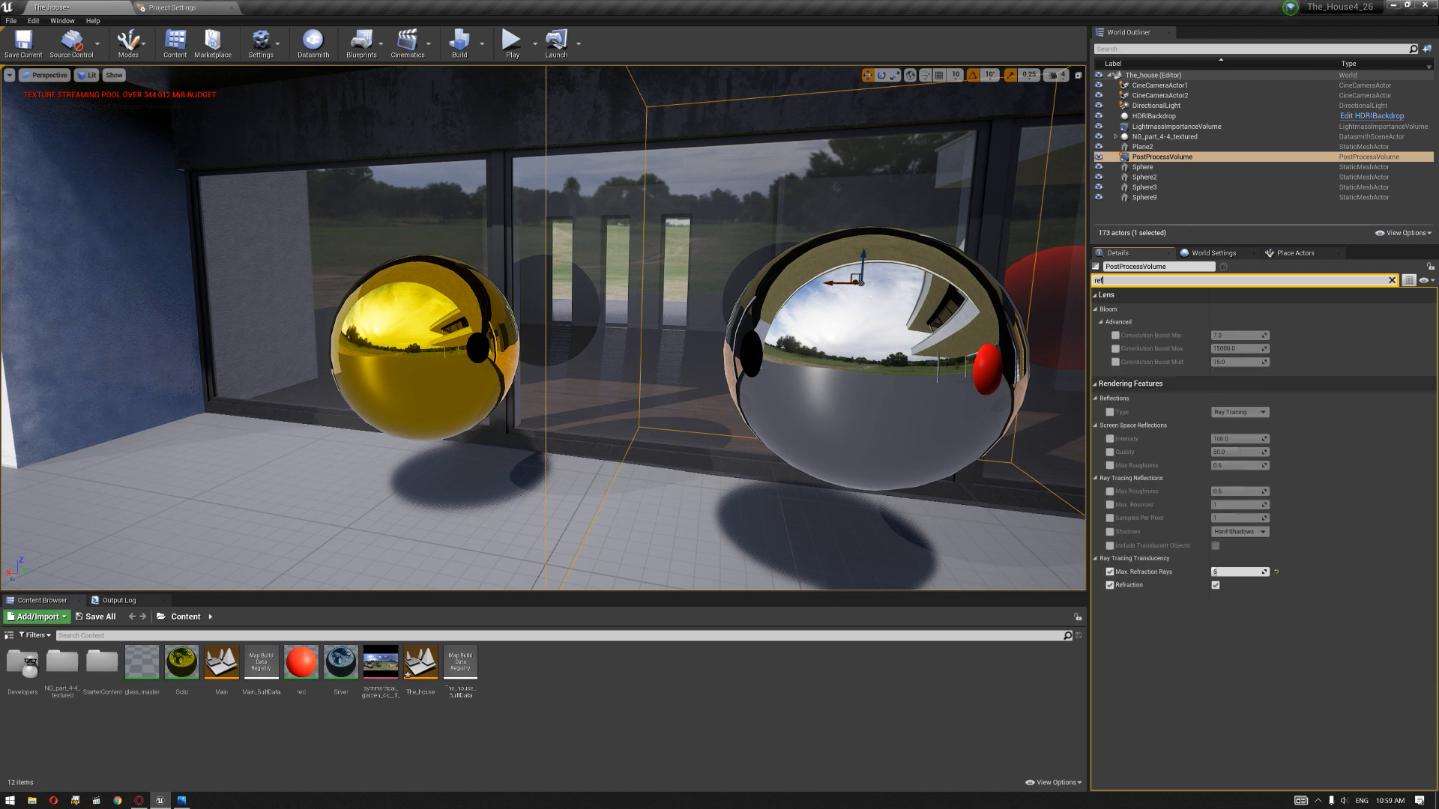
{"action": "type", "text": "l"}
{"action": "left_click", "coordinate": [1109, 403]}
{"action": "left_click", "coordinate": [1109, 416]}
{"action": "left_click", "coordinate": [1110, 429]}
{"action": "left_click", "coordinate": [1110, 443]}
{"action": "left_click", "coordinate": [1110, 457]}
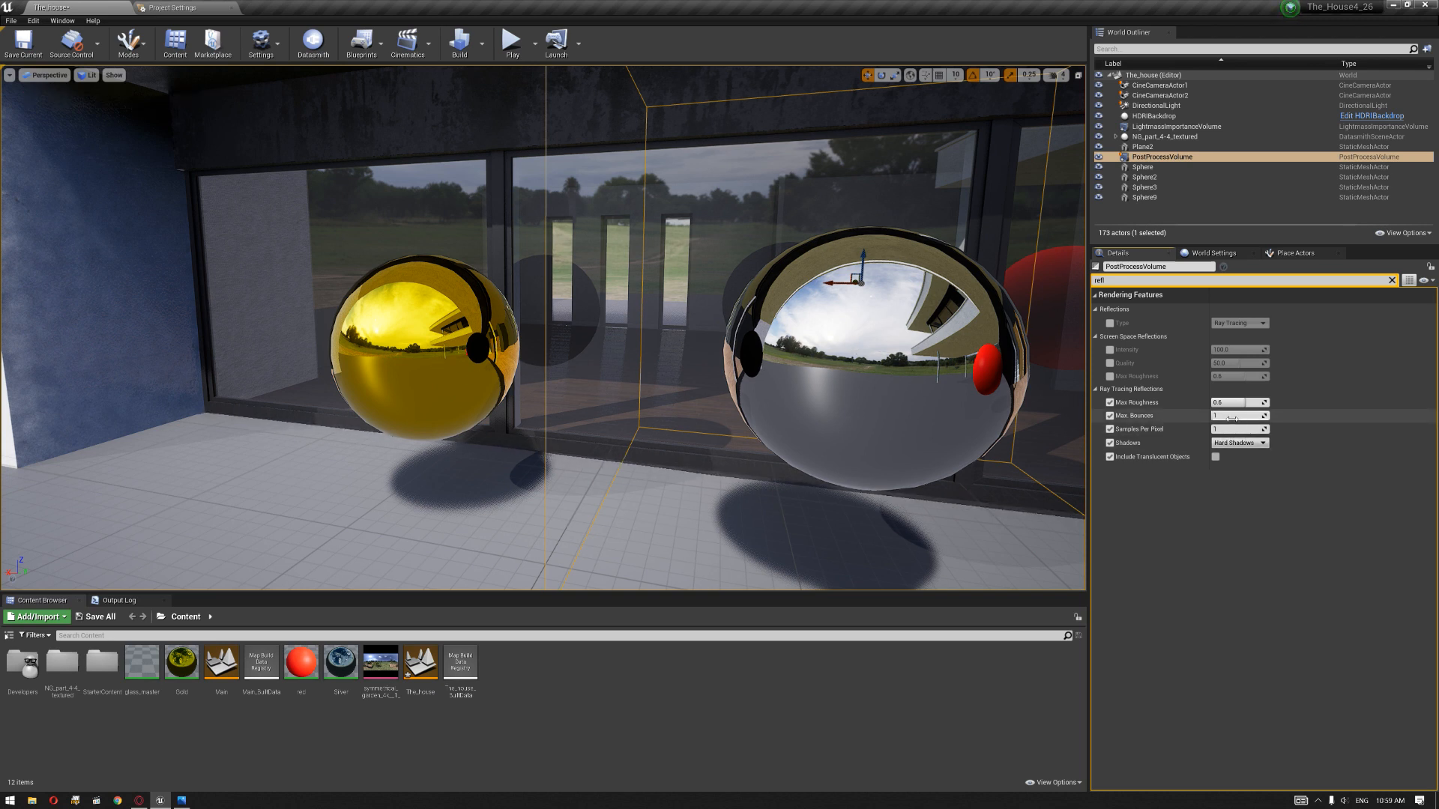
{"action": "type", "text": "2"}
{"action": "key", "text": "Return"}
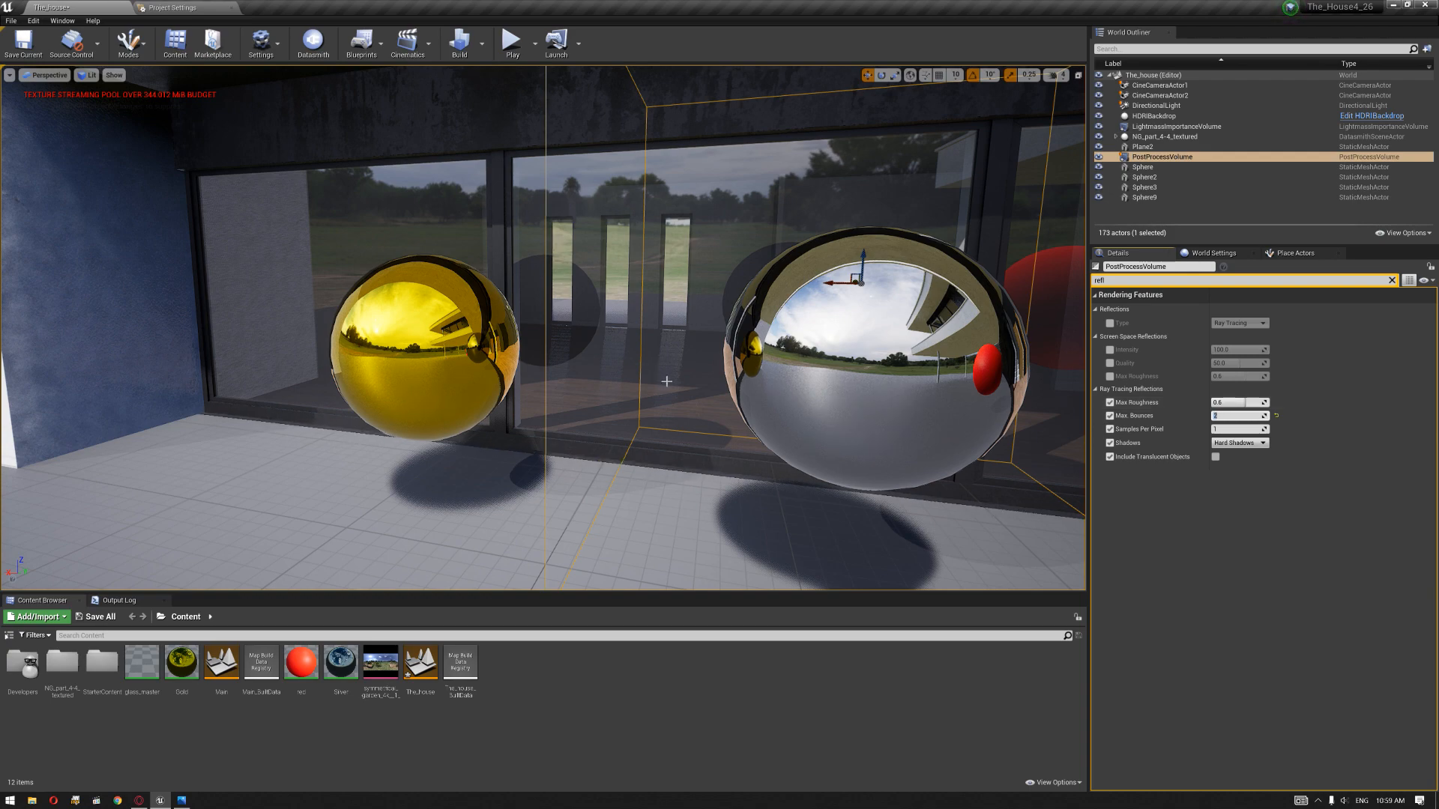
Step: Inspect the windows from inside the house, select a glass pane and create a material instance of glass_master
{"action": "right_click_drag", "start_coordinate": [570, 329], "coordinate": [146, 313]}
{"action": "right_click_drag", "start_coordinate": [779, 412], "coordinate": [709, 391]}
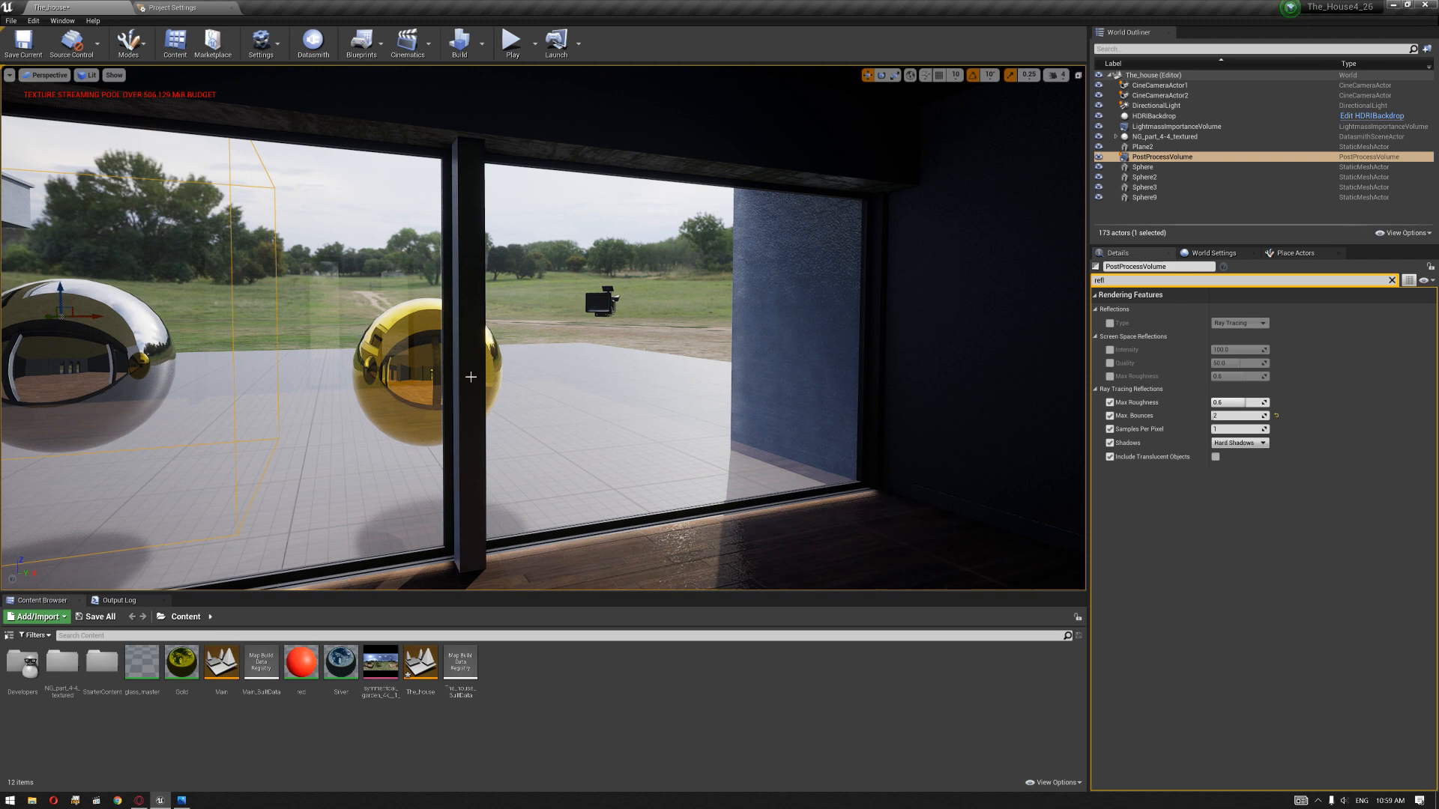
{"action": "right_click_drag", "start_coordinate": [454, 380], "coordinate": [794, 380]}
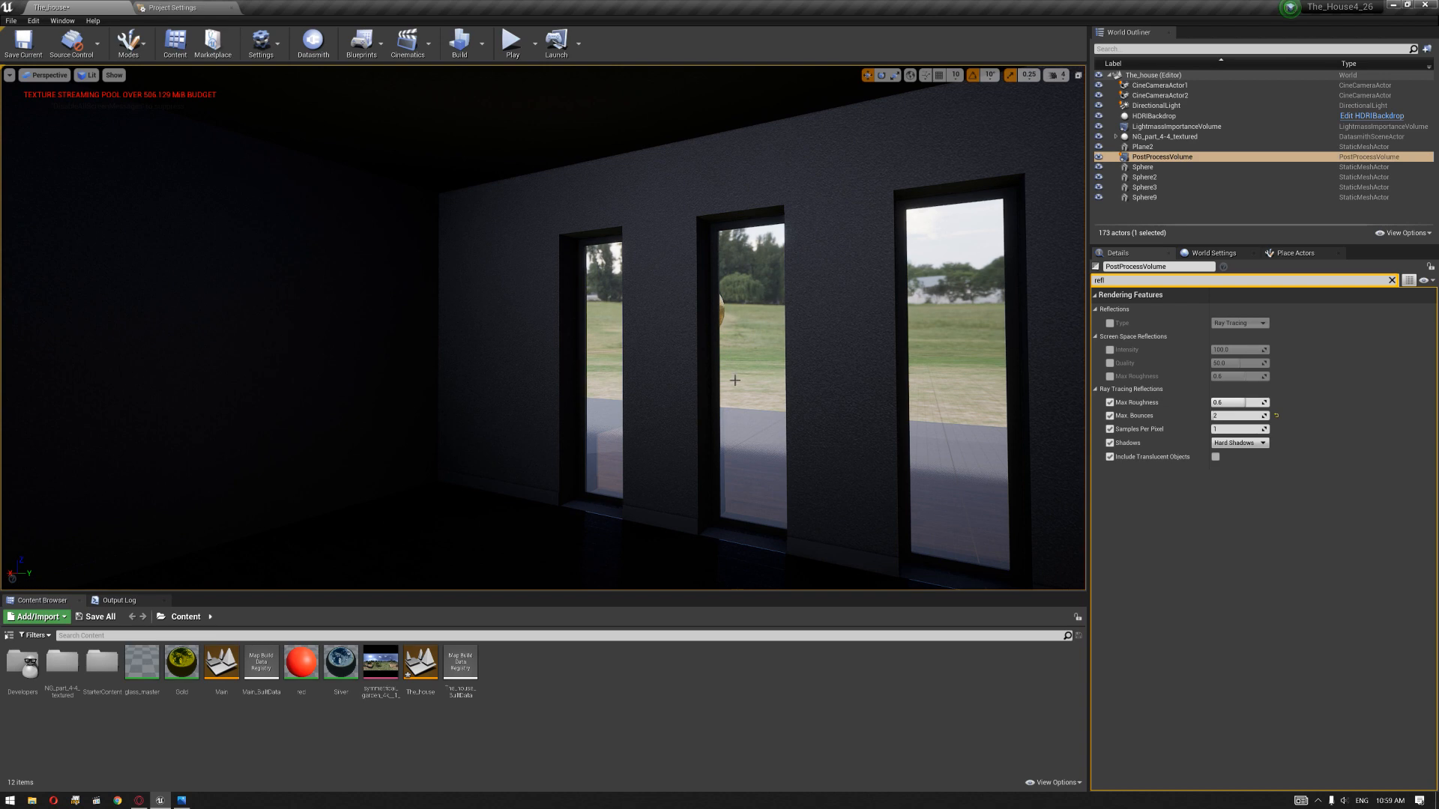
{"action": "right_click_drag", "start_coordinate": [719, 370], "coordinate": [269, 363]}
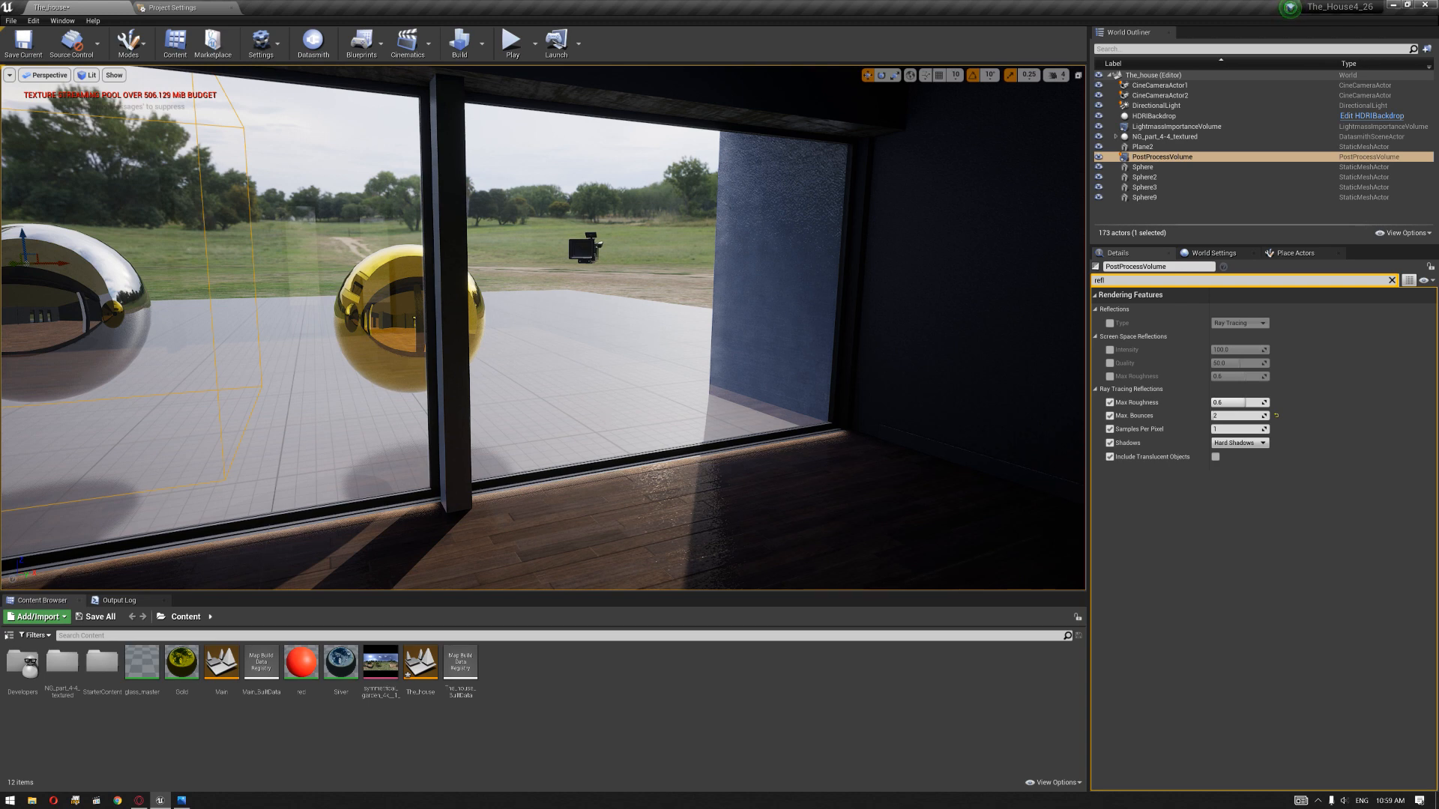
{"action": "left_click", "coordinate": [657, 331]}
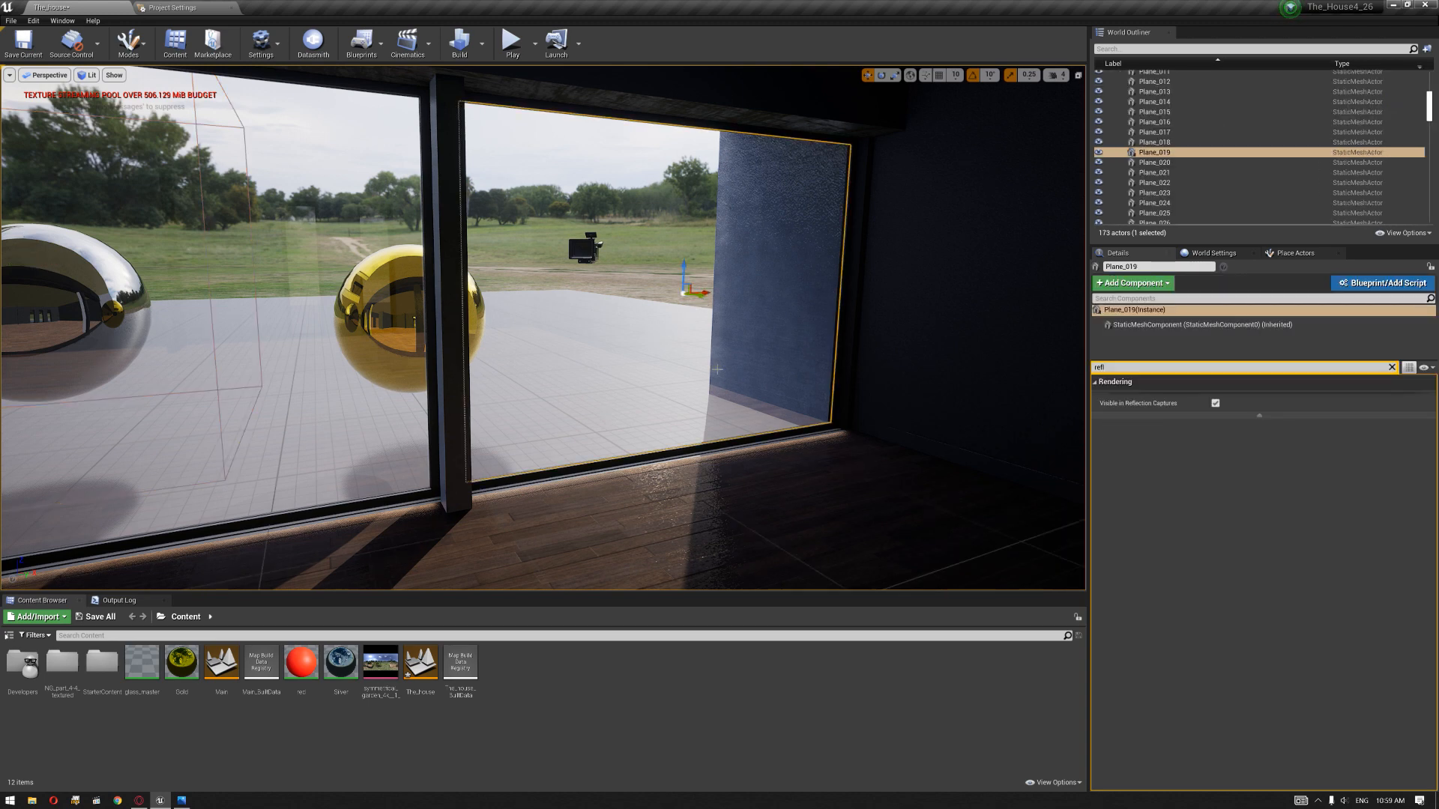
{"action": "right_click", "coordinate": [143, 660]}
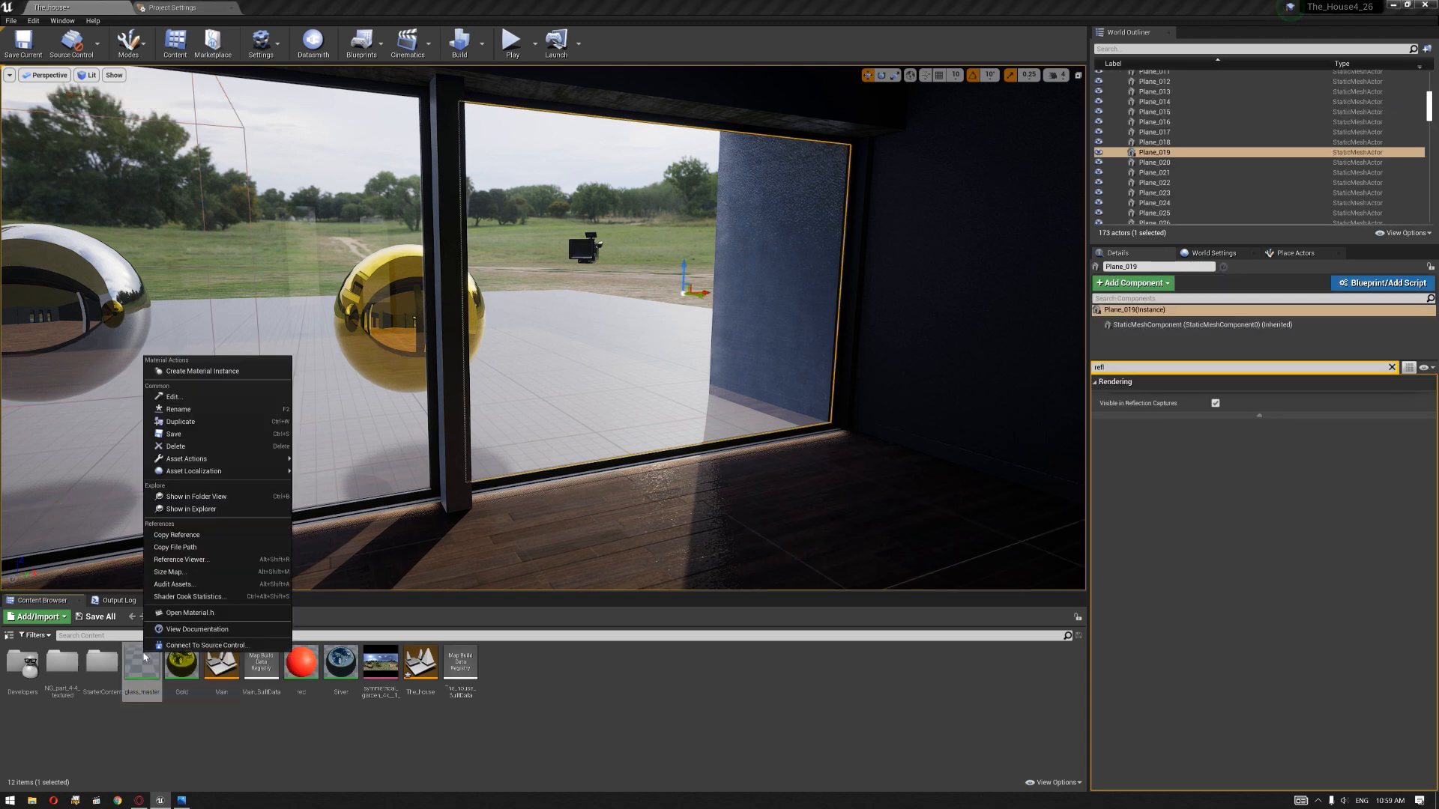
{"action": "left_click", "coordinate": [228, 371]}
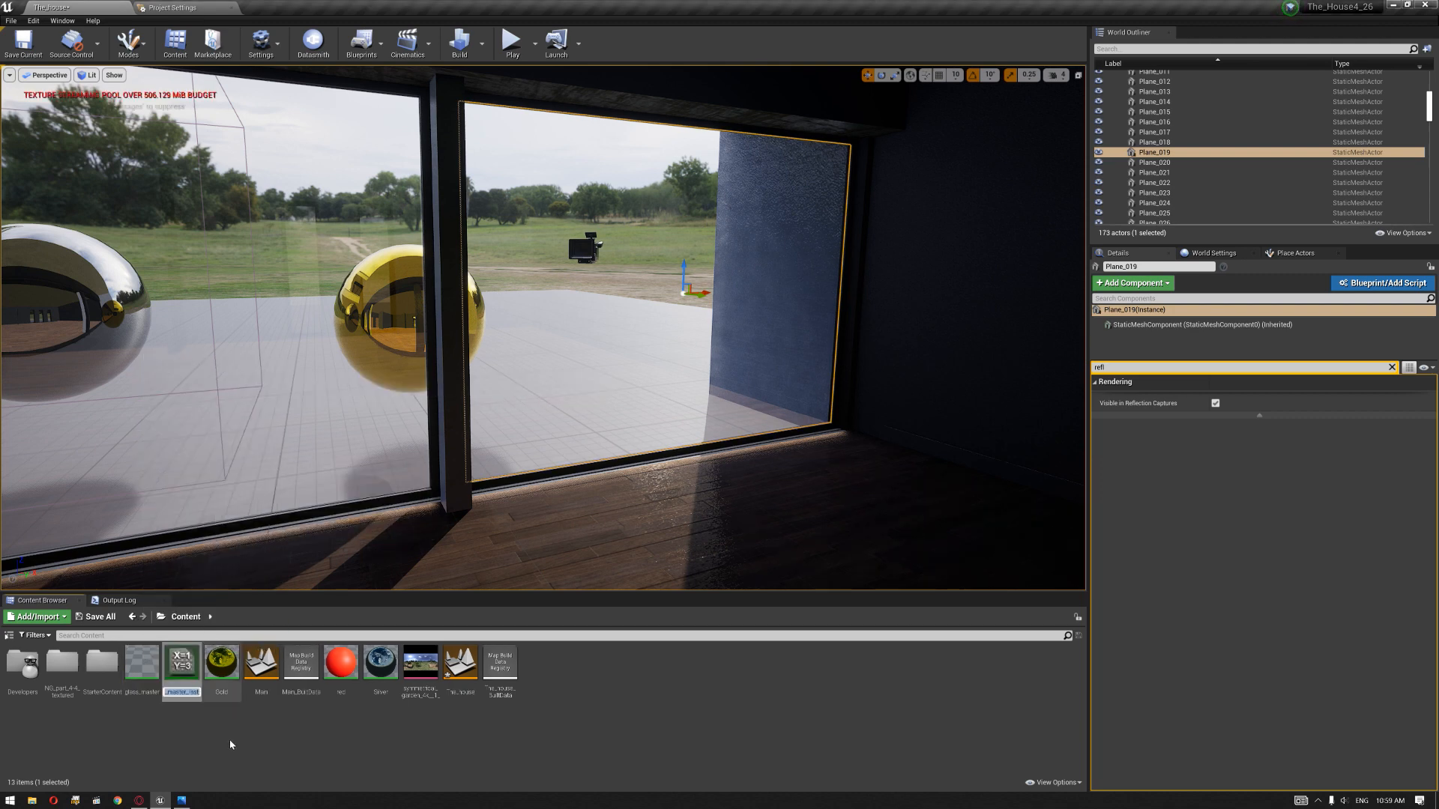
Step: Select all actors sharing the window pane's material and assign the glass_master_Inst material to them
{"action": "right_click", "coordinate": [344, 343]}
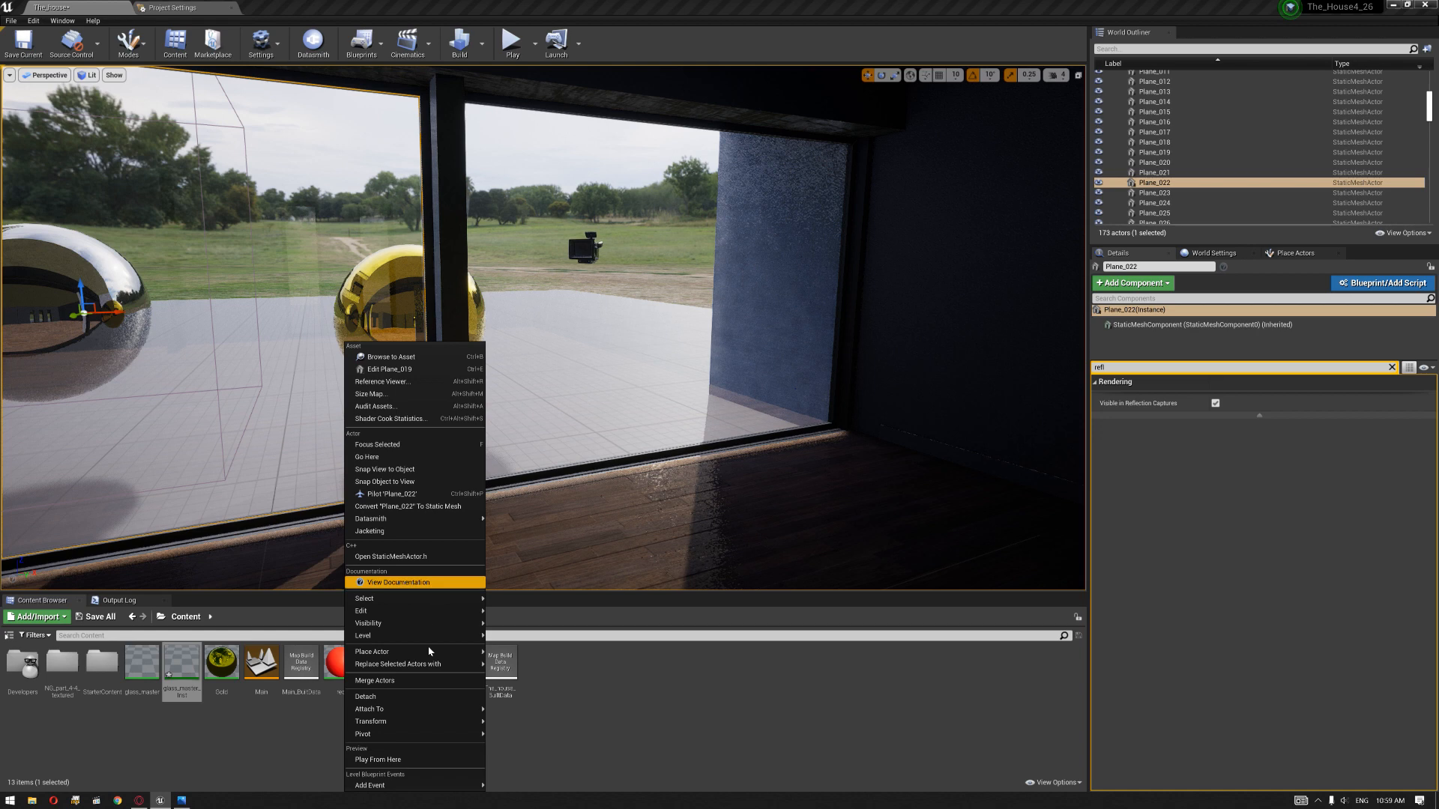
{"action": "mouse_move", "coordinate": [480, 598]}
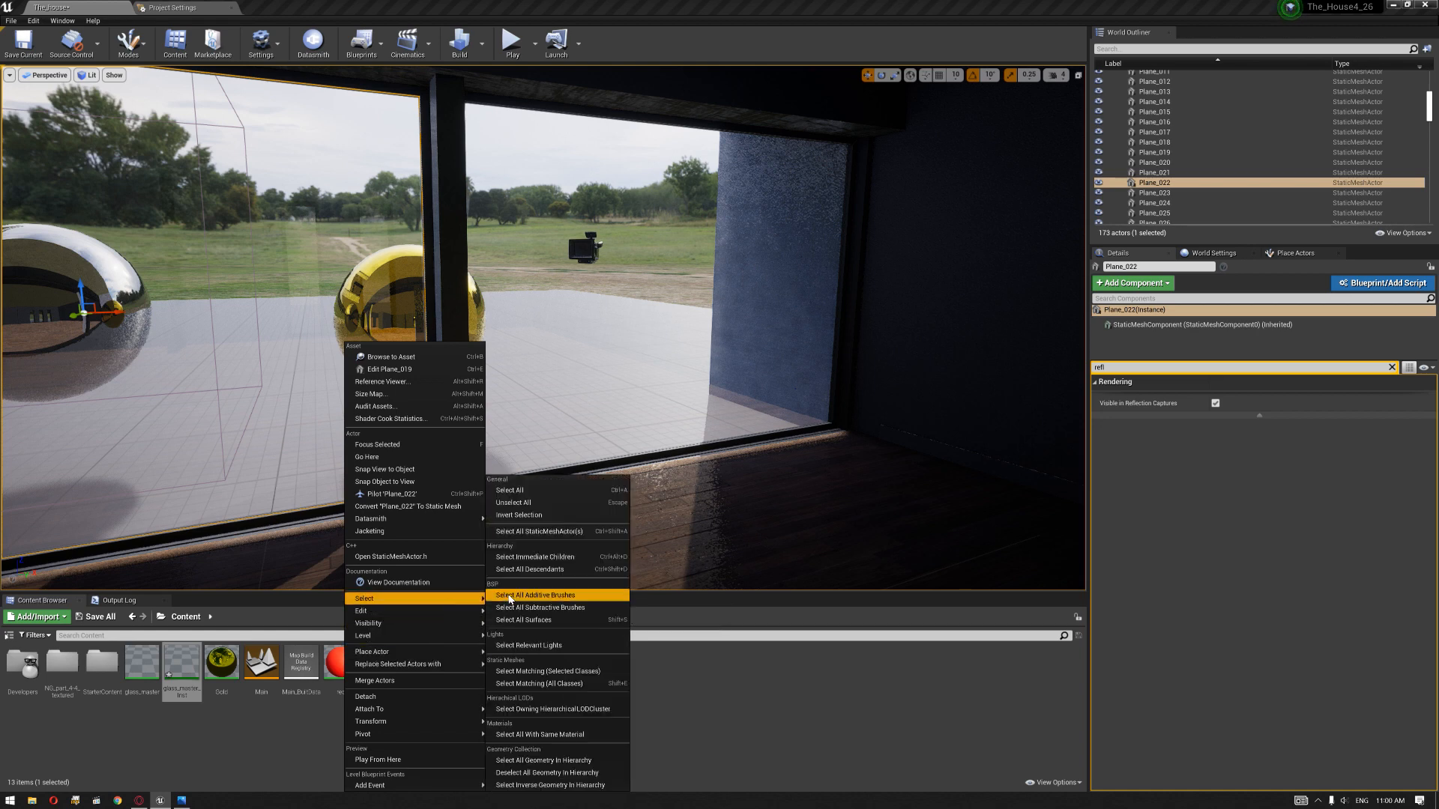
{"action": "left_click", "coordinate": [578, 736]}
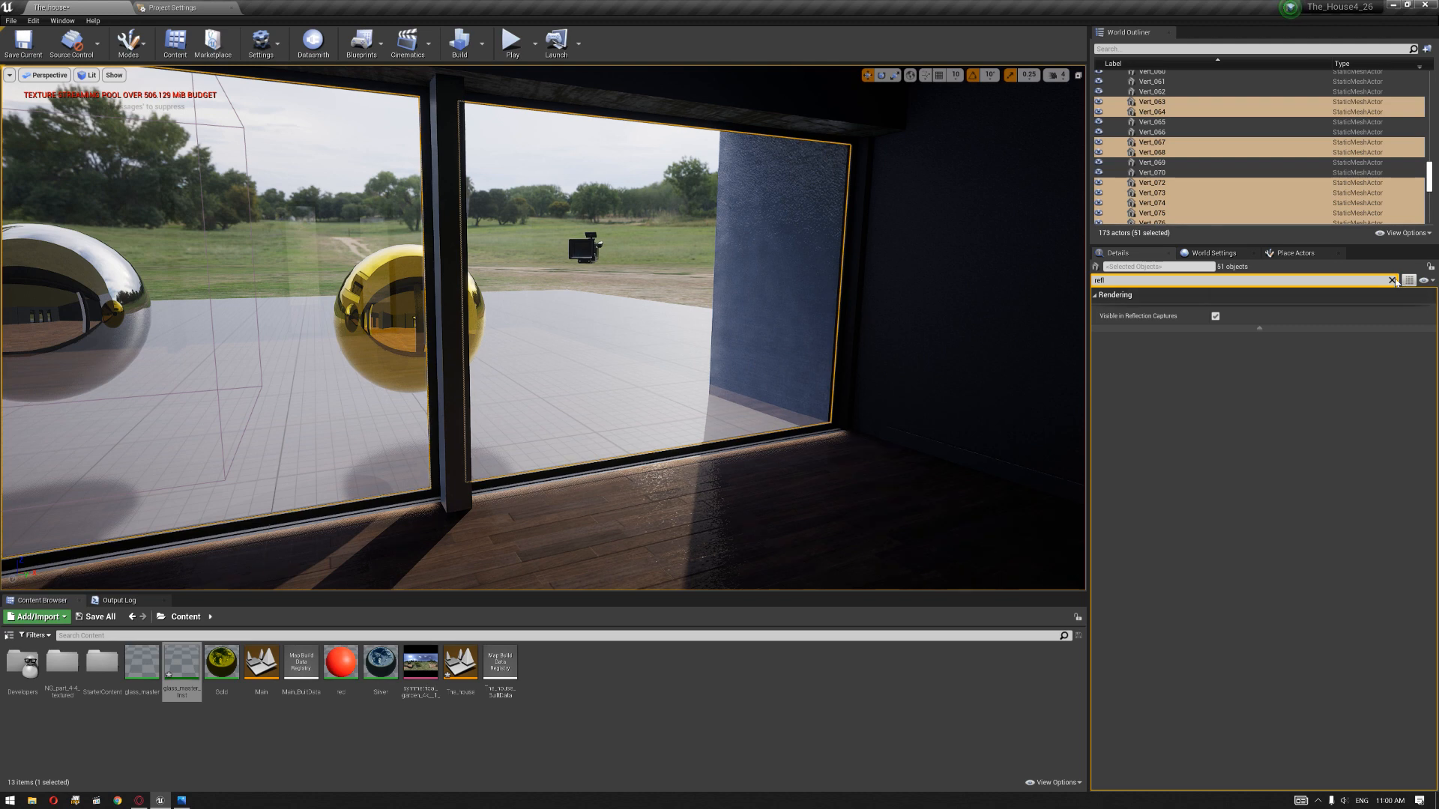
{"action": "left_click", "coordinate": [1391, 281]}
{"action": "left_click_drag", "start_coordinate": [186, 677], "coordinate": [1239, 478]}
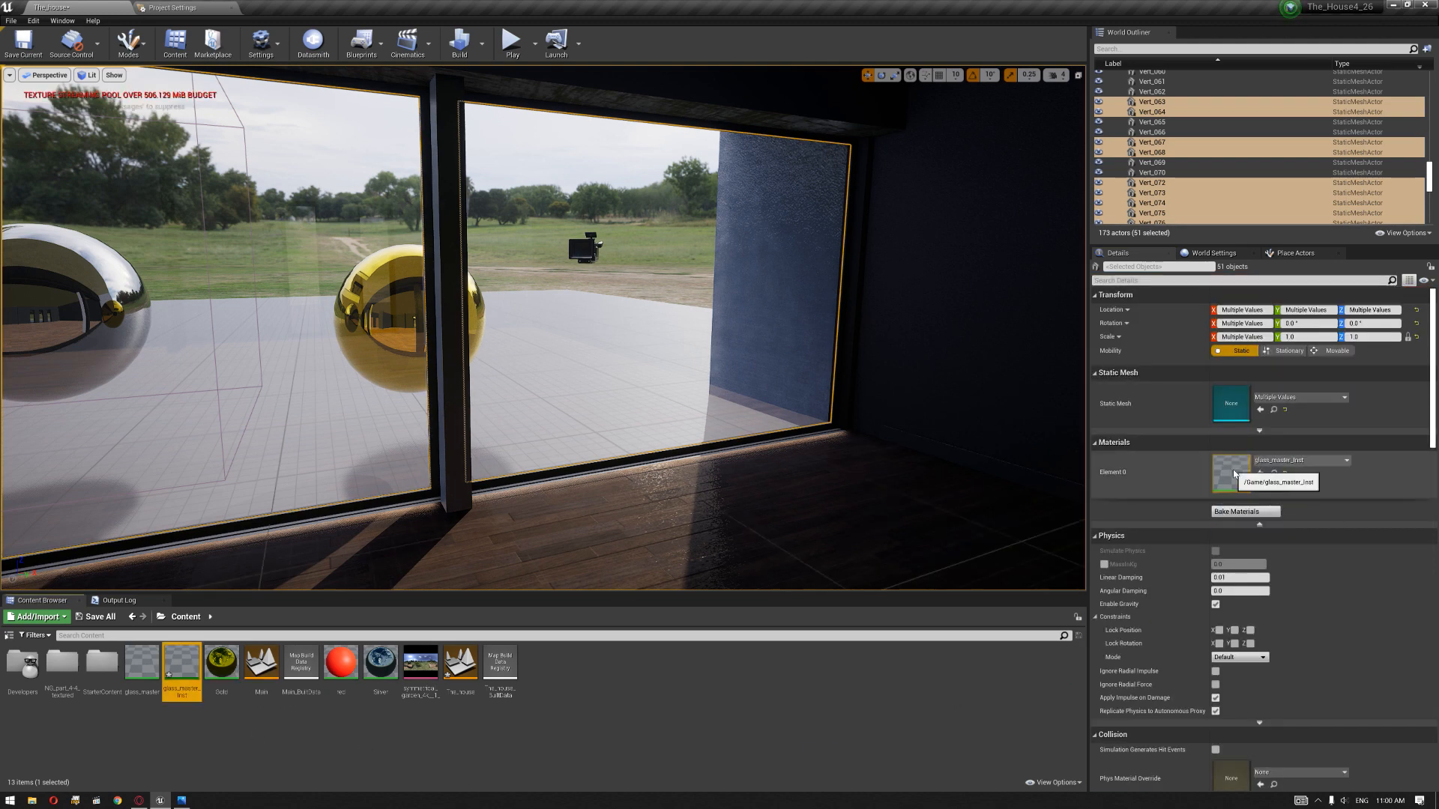
Step: Open the glass_master_Inst material instance and enable its Metal, Opacity, Roughness, Specular and Glass Color overrides
{"action": "double_click", "coordinate": [1237, 473]}
{"action": "left_click_drag", "start_coordinate": [848, 110], "coordinate": [192, 364]}
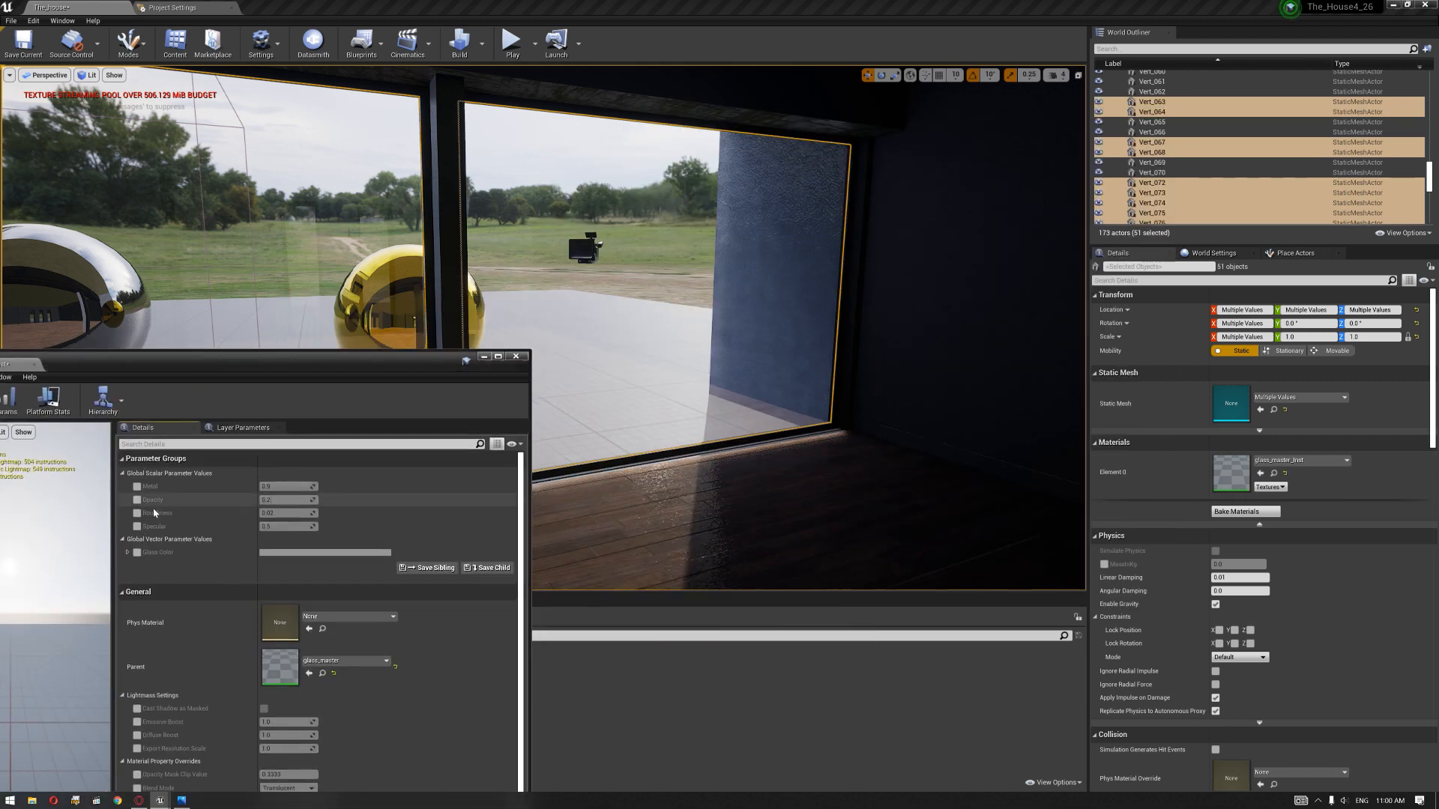
{"action": "left_click", "coordinate": [137, 486]}
{"action": "left_click", "coordinate": [137, 499]}
{"action": "left_click", "coordinate": [137, 513]}
{"action": "left_click", "coordinate": [137, 527]}
{"action": "left_click", "coordinate": [137, 552]}
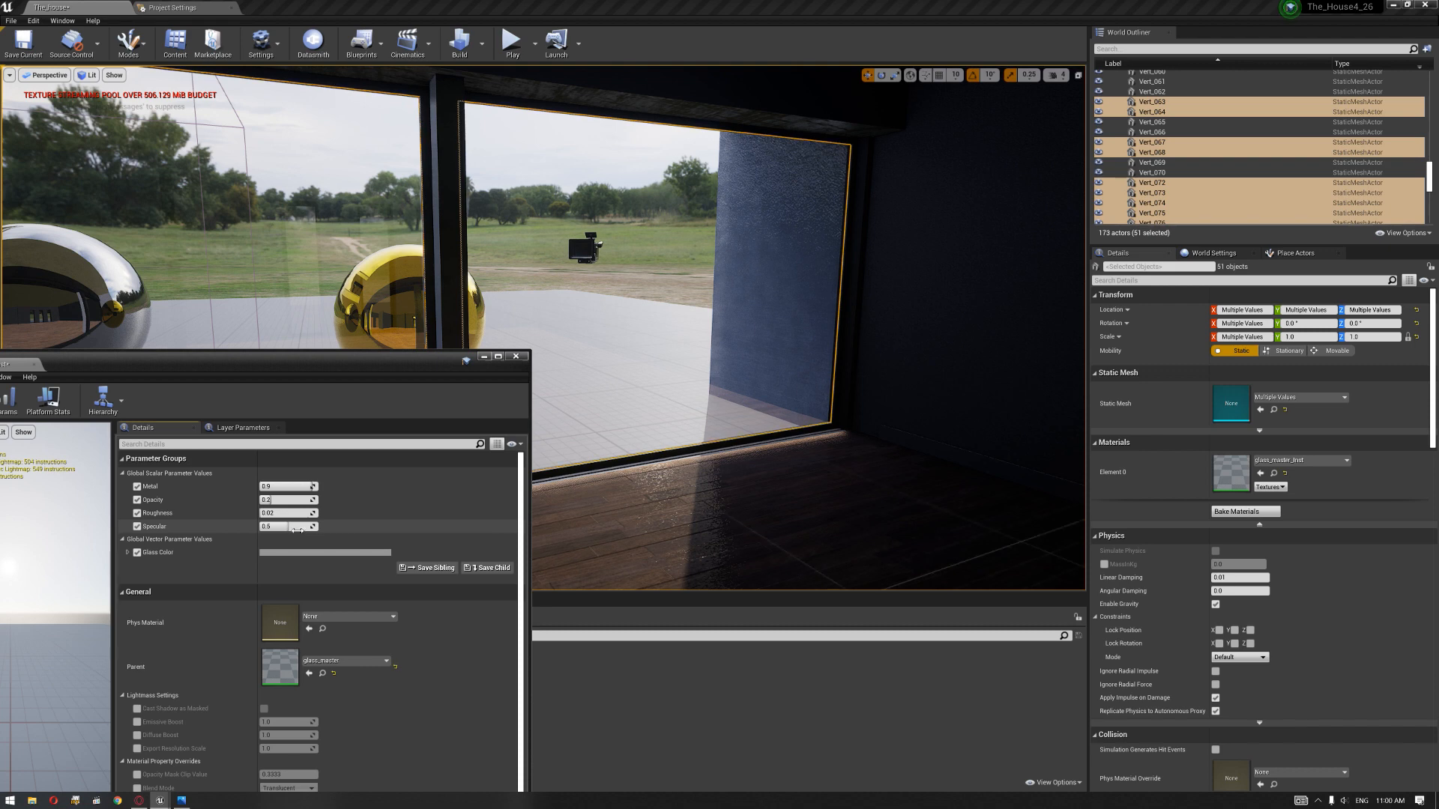
Step: Raise the glass instance's Opacity to about 0.71 and check the windows from inside and outside
{"action": "left_click_drag", "start_coordinate": [284, 506], "coordinate": [311, 500]}
{"action": "right_click_drag", "start_coordinate": [637, 390], "coordinate": [595, 397]}
{"action": "key", "text": "s"}
{"action": "key", "text": "w"}
{"action": "key", "text": "s"}
{"action": "right_click_drag", "start_coordinate": [638, 327], "coordinate": [588, 301]}
{"action": "key", "text": "w"}
{"action": "right_click_drag", "start_coordinate": [727, 362], "coordinate": [532, 346]}
{"action": "key", "text": "w"}
{"action": "key", "text": "s"}
Step: Duplicate the gold sphere and place the copy inside the room behind the ground-floor window
{"action": "left_click", "coordinate": [436, 318]}
{"action": "key", "text": "d"}
{"action": "right_click_drag", "start_coordinate": [436, 318], "coordinate": [176, 334]}
{"action": "key", "text": "s"}
{"action": "key", "text": "w"}
{"action": "right_click_drag", "start_coordinate": [335, 256], "coordinate": [340, 257]}
{"action": "left_click_drag", "start_coordinate": [328, 249], "coordinate": [604, 280], "text": "alt"}
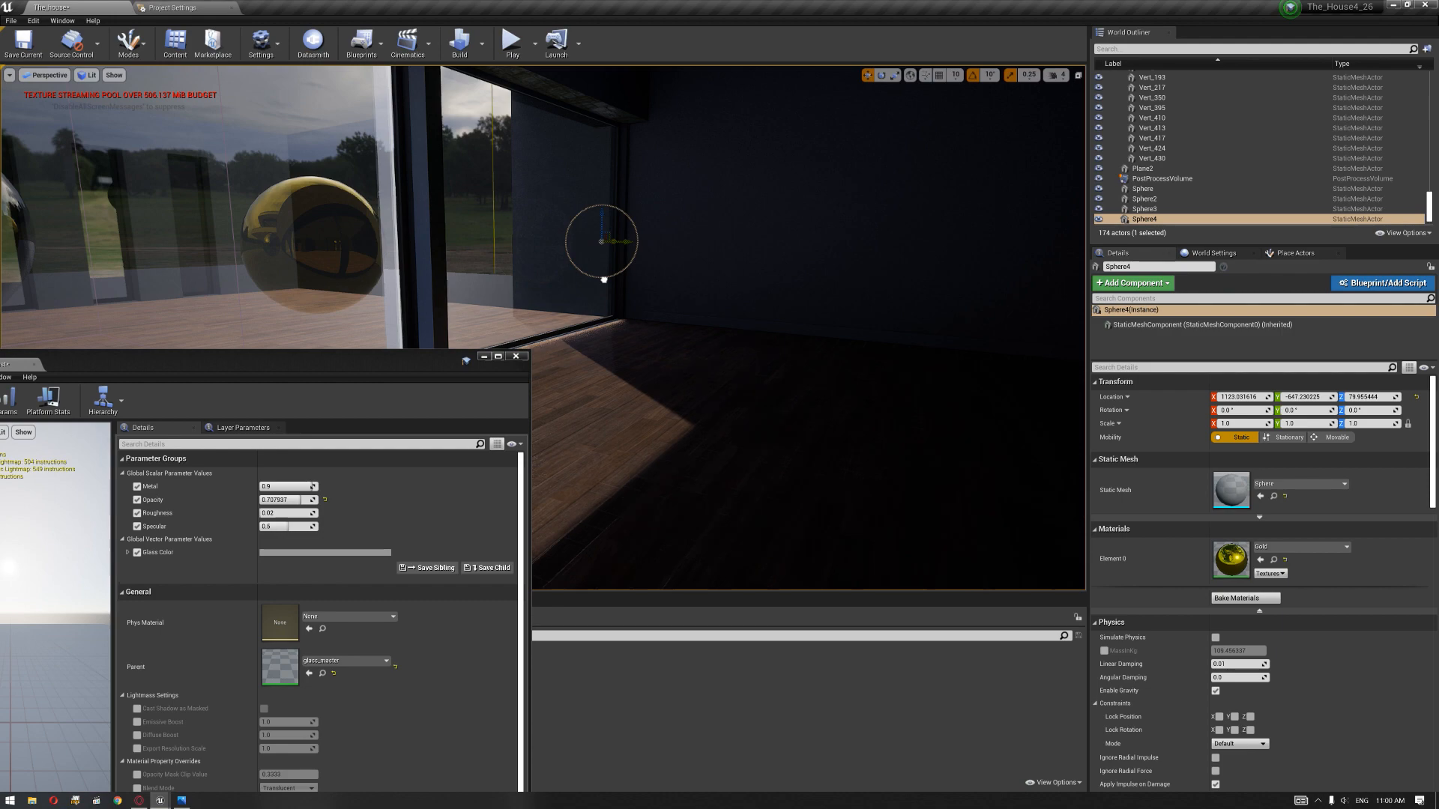
{"action": "left_click_drag", "start_coordinate": [475, 244], "coordinate": [742, 258]}
{"action": "key", "text": "d"}
{"action": "right_click_drag", "start_coordinate": [742, 258], "coordinate": [974, 251]}
{"action": "key", "text": "w"}
{"action": "key", "text": "s"}
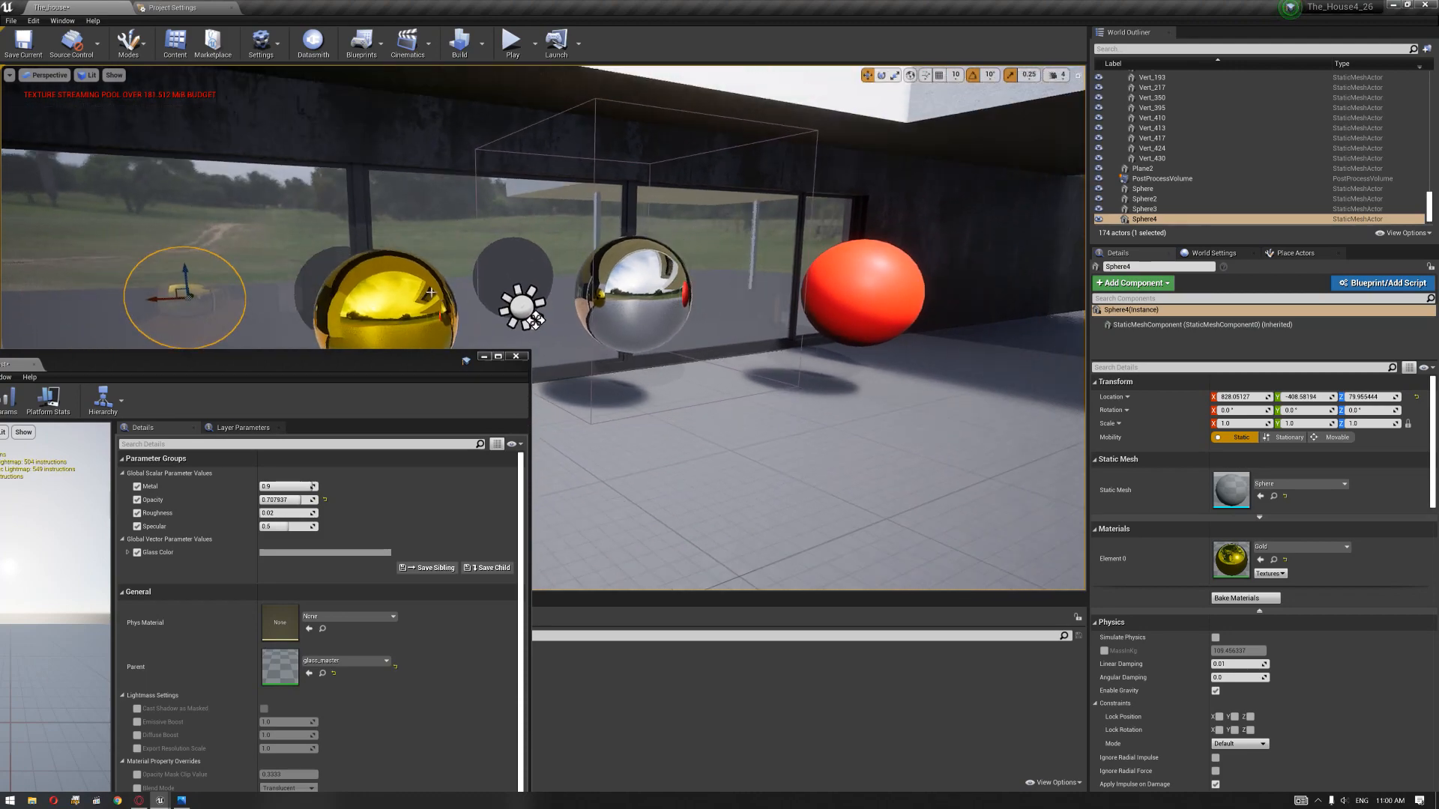
Step: Close the material instance editor and examine the duplicated sphere through the window glass from outside
{"action": "left_click", "coordinate": [515, 357]}
{"action": "right_click_drag", "start_coordinate": [564, 369], "coordinate": [690, 318]}
{"action": "key", "text": "a"}
{"action": "key", "text": "w"}
{"action": "right_click_drag", "start_coordinate": [440, 378], "coordinate": [413, 415]}
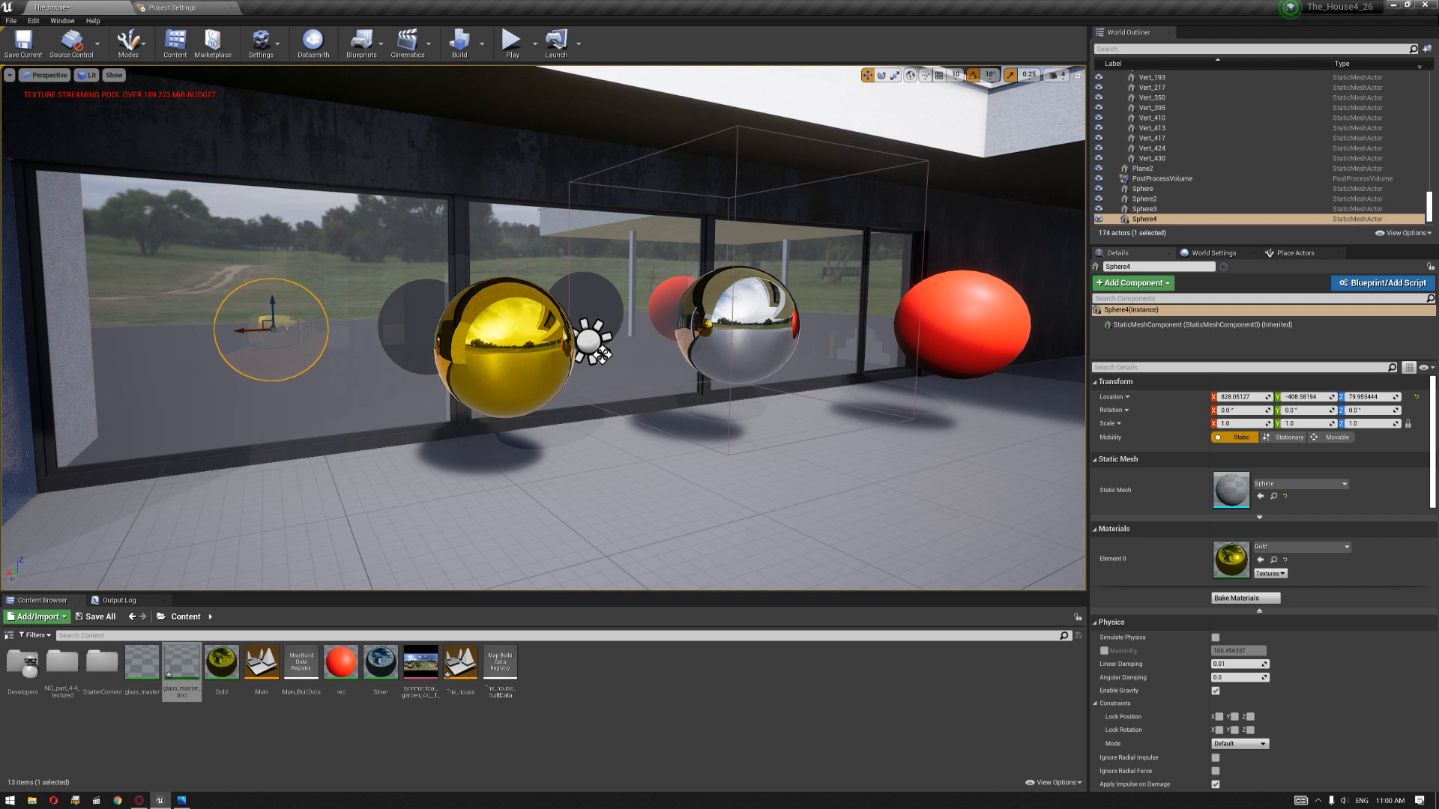
Step: Select every object that shares the material of the ground-floor window pane
{"action": "left_click", "coordinate": [414, 331]}
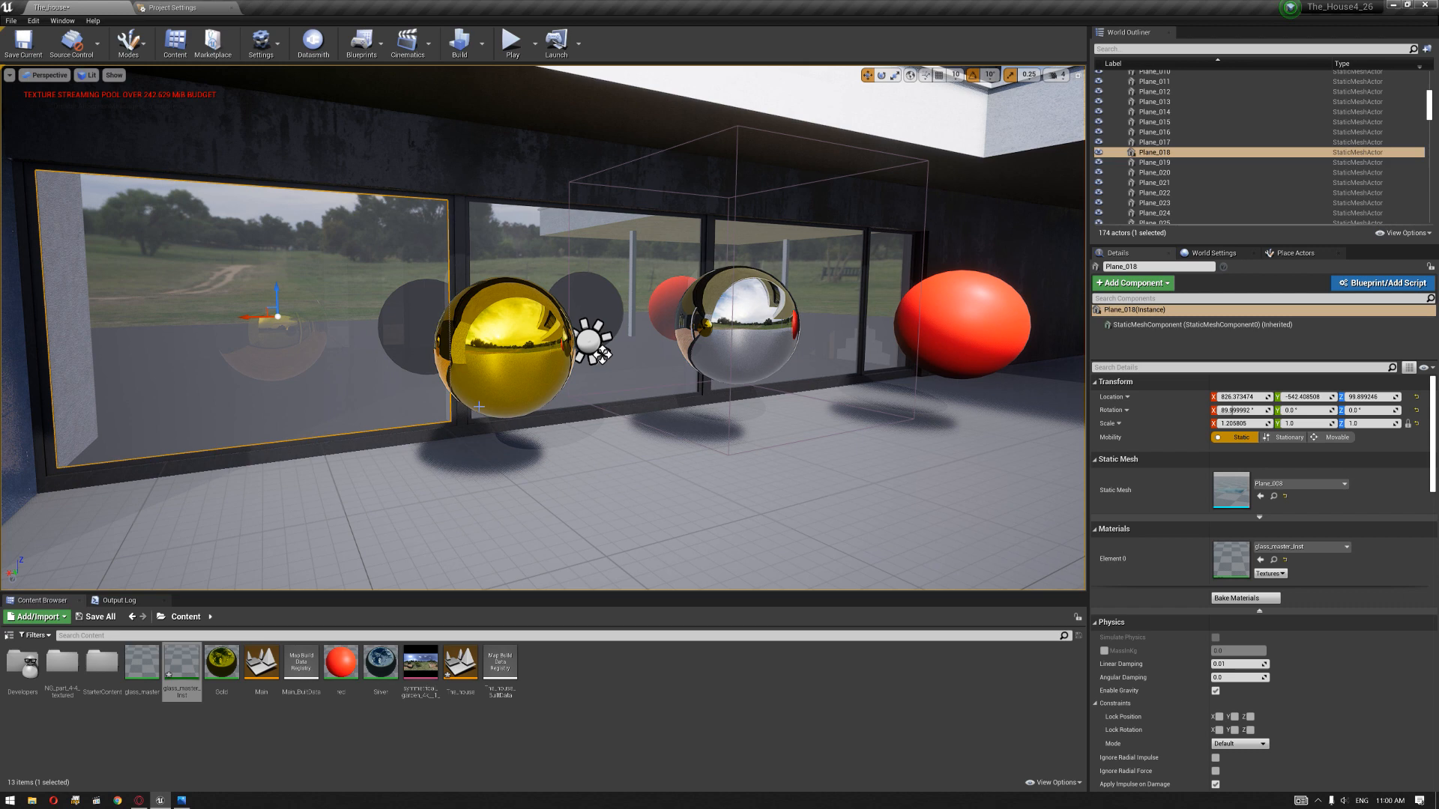
{"action": "right_click", "coordinate": [387, 341]}
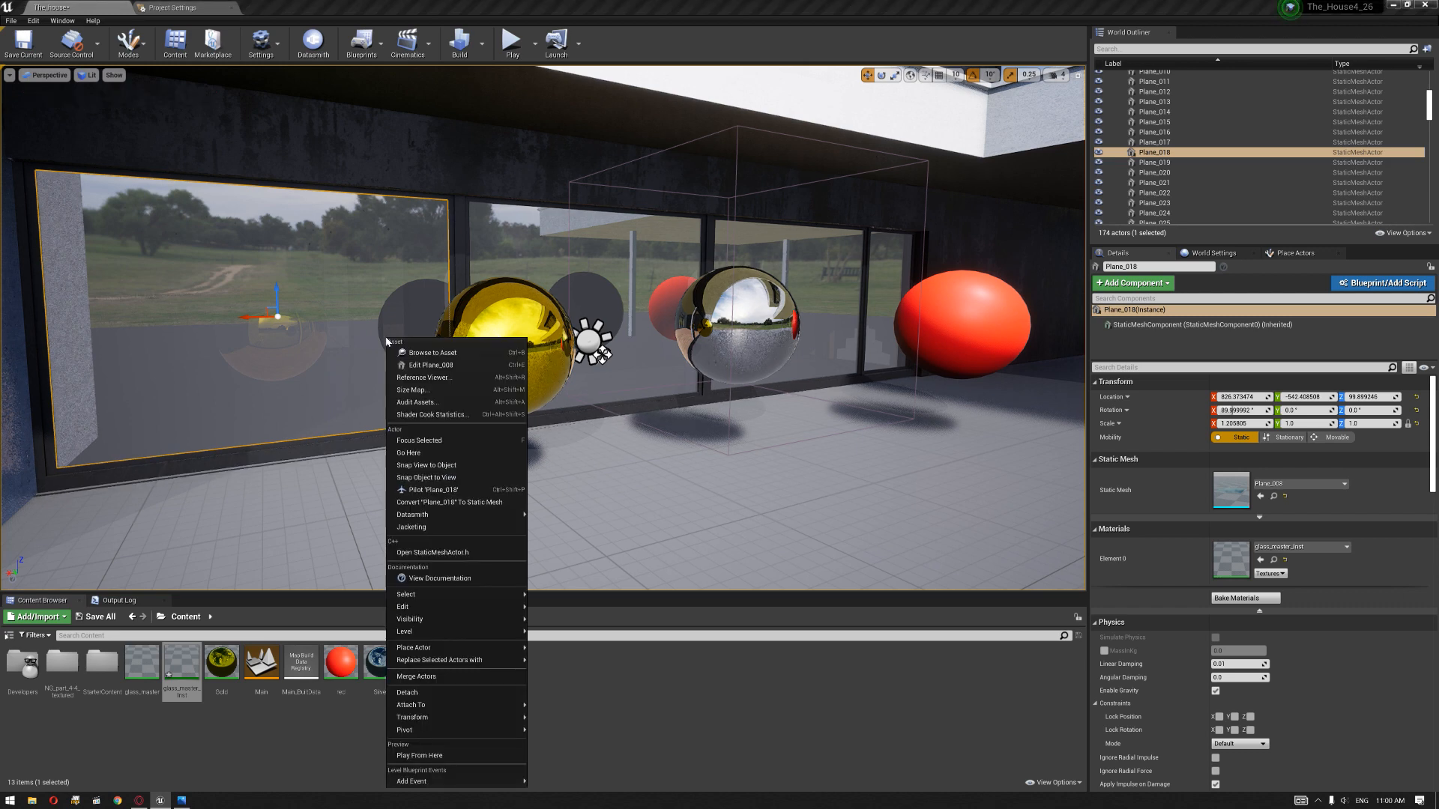
{"action": "mouse_move", "coordinate": [450, 594]}
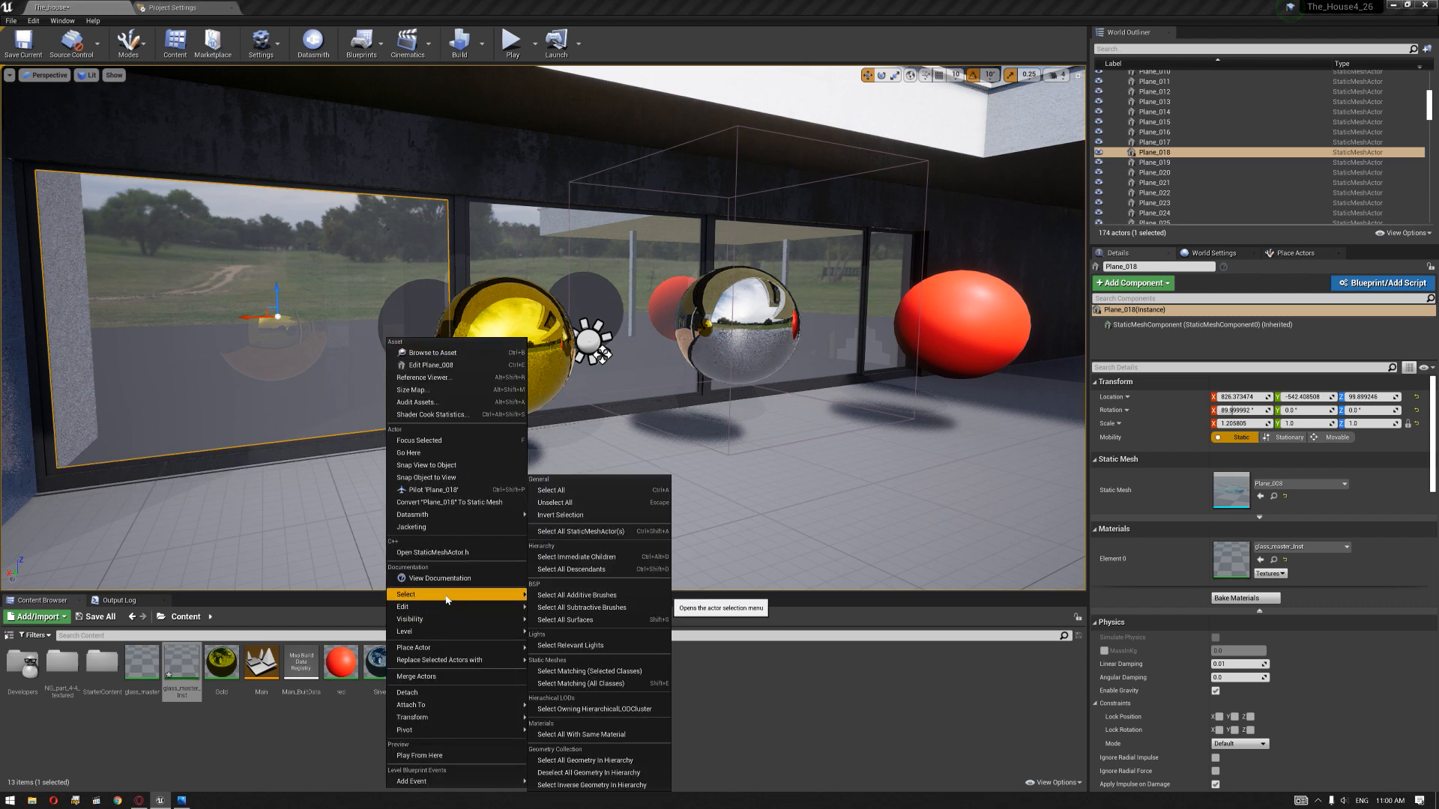
{"action": "left_click", "coordinate": [590, 734]}
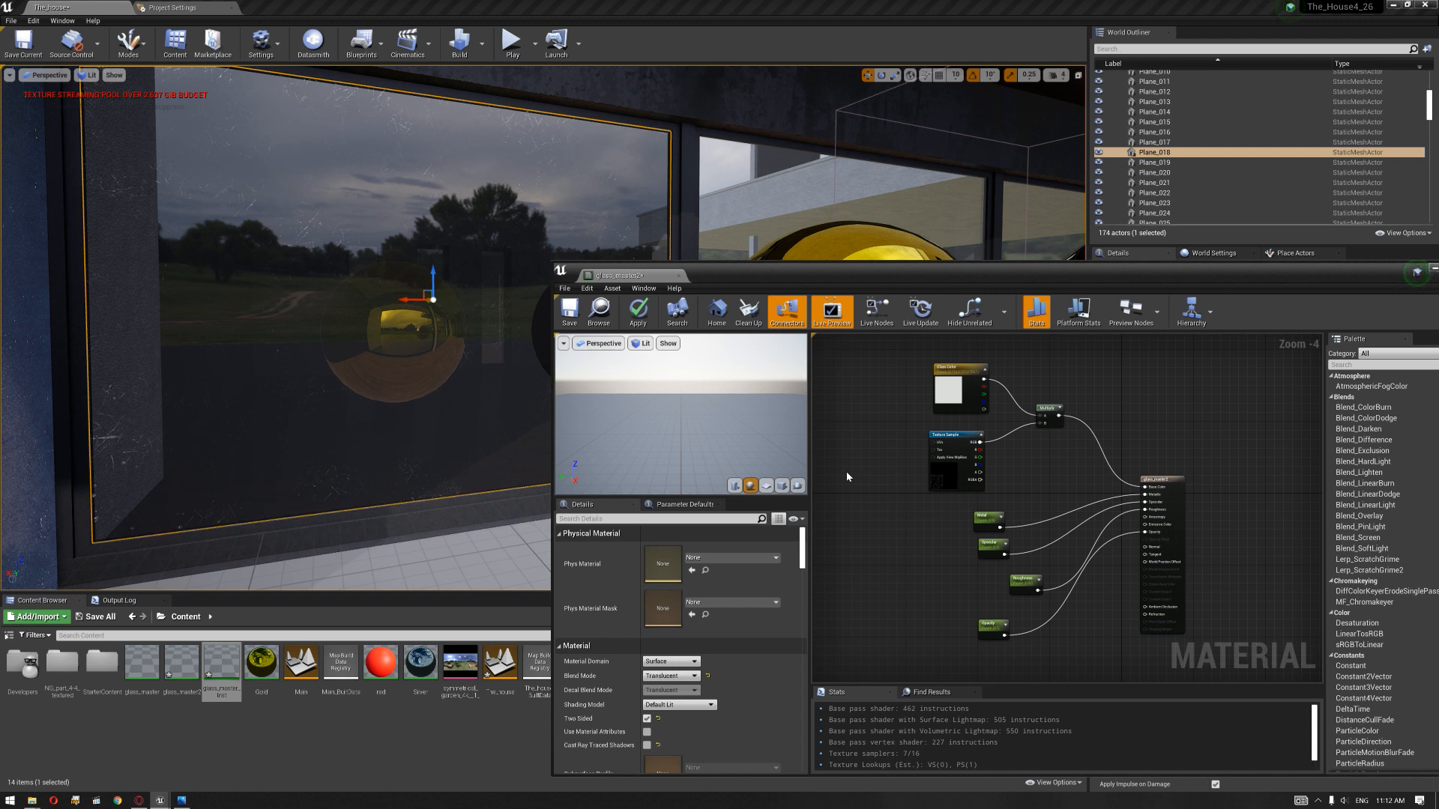
Step: Select the Texture Sample node feeding the Multiply node in the glass material graph and nudge it slightly
{"action": "left_click", "coordinate": [209, 720]}
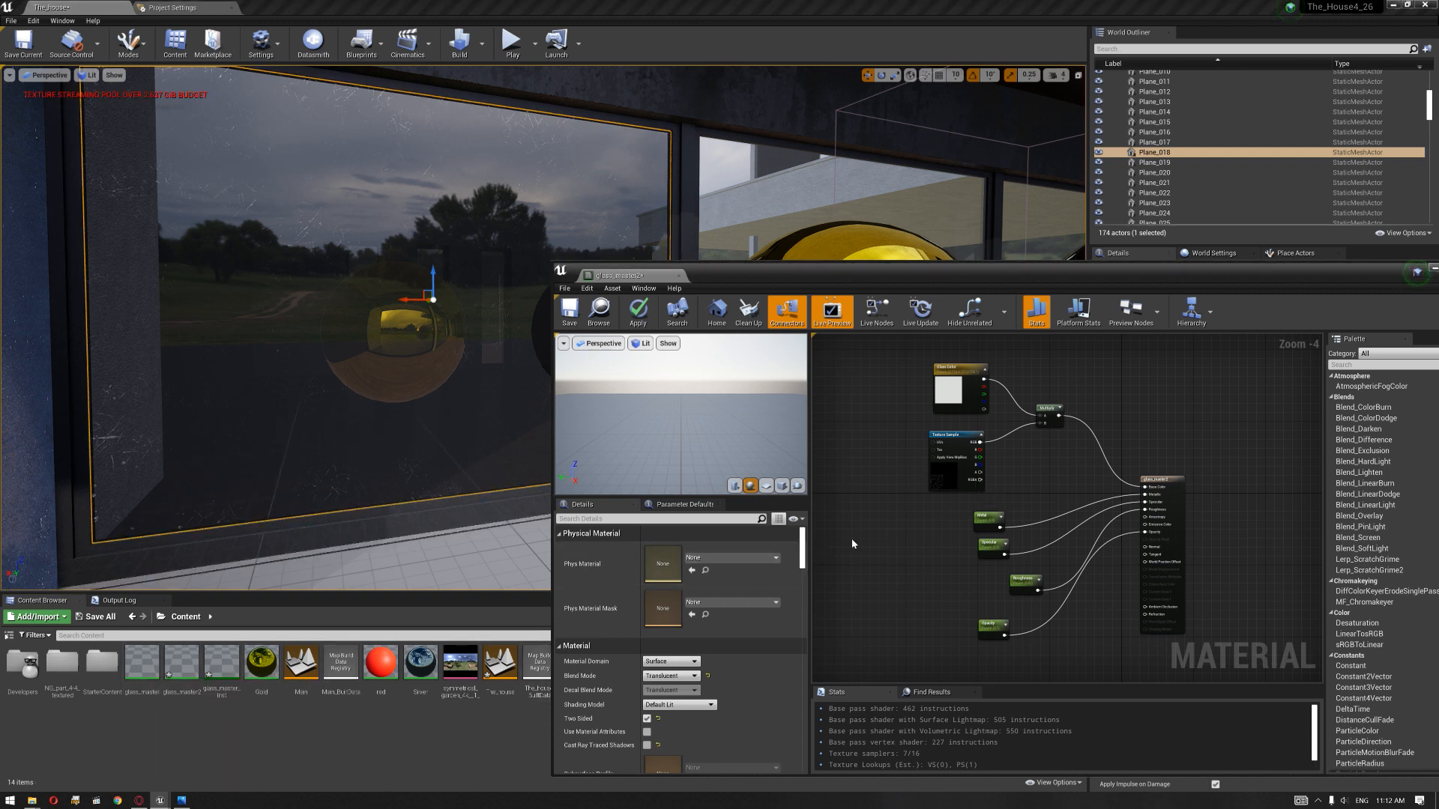
{"action": "scroll", "coordinate": [893, 466], "scroll_direction": "up", "scroll_amount": 2}
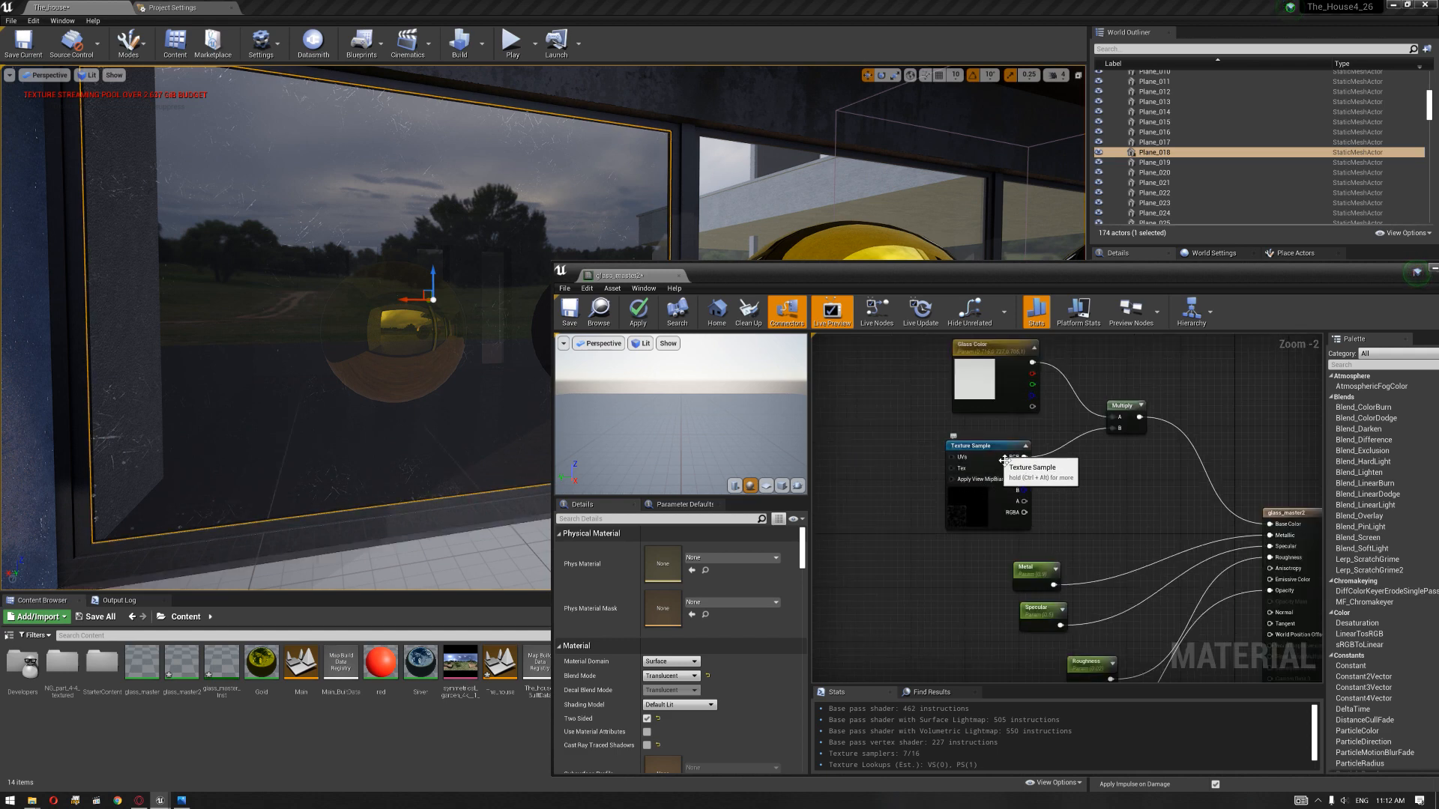
{"action": "left_click_drag", "start_coordinate": [998, 450], "coordinate": [991, 449]}
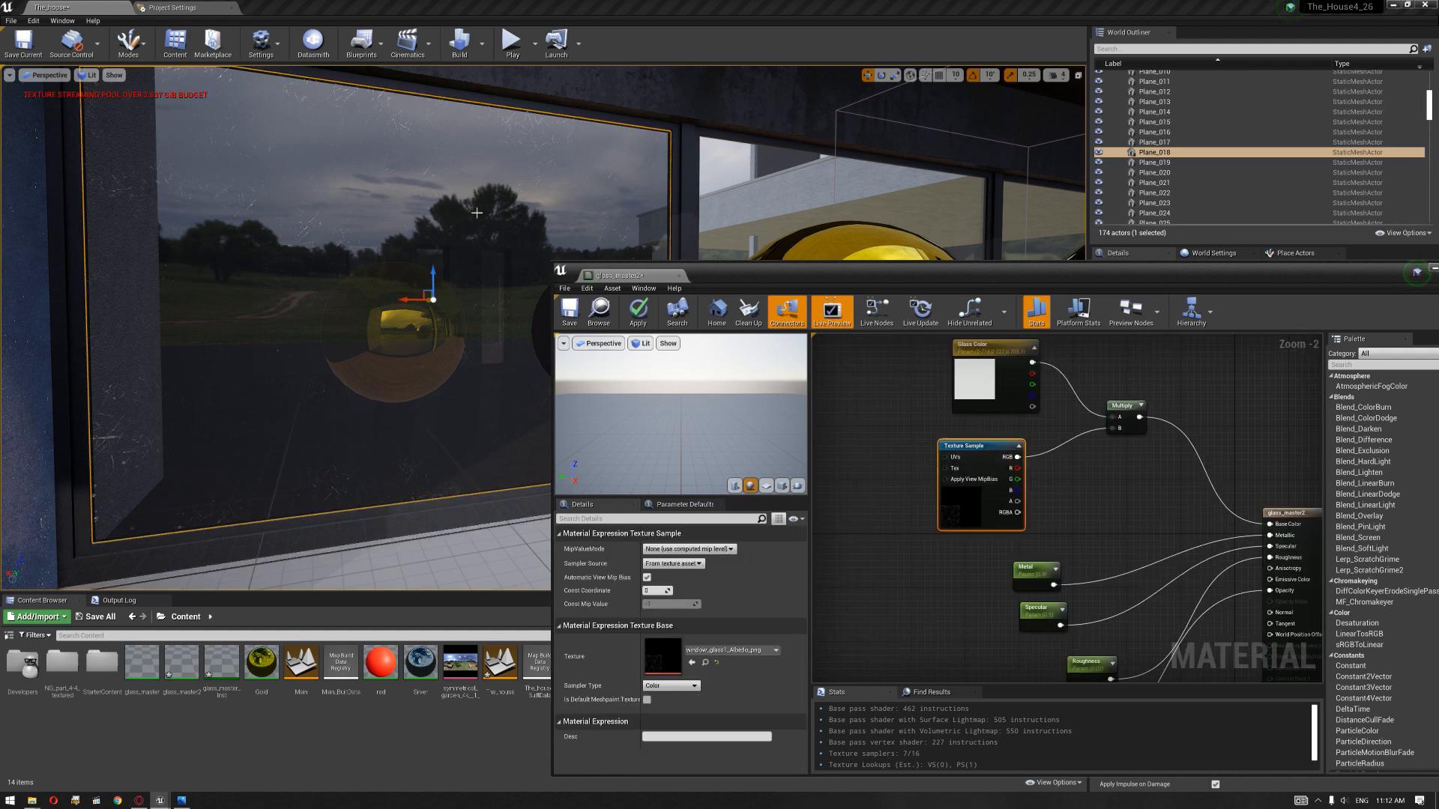
{"action": "right_click_drag", "start_coordinate": [1068, 416], "coordinate": [1015, 455]}
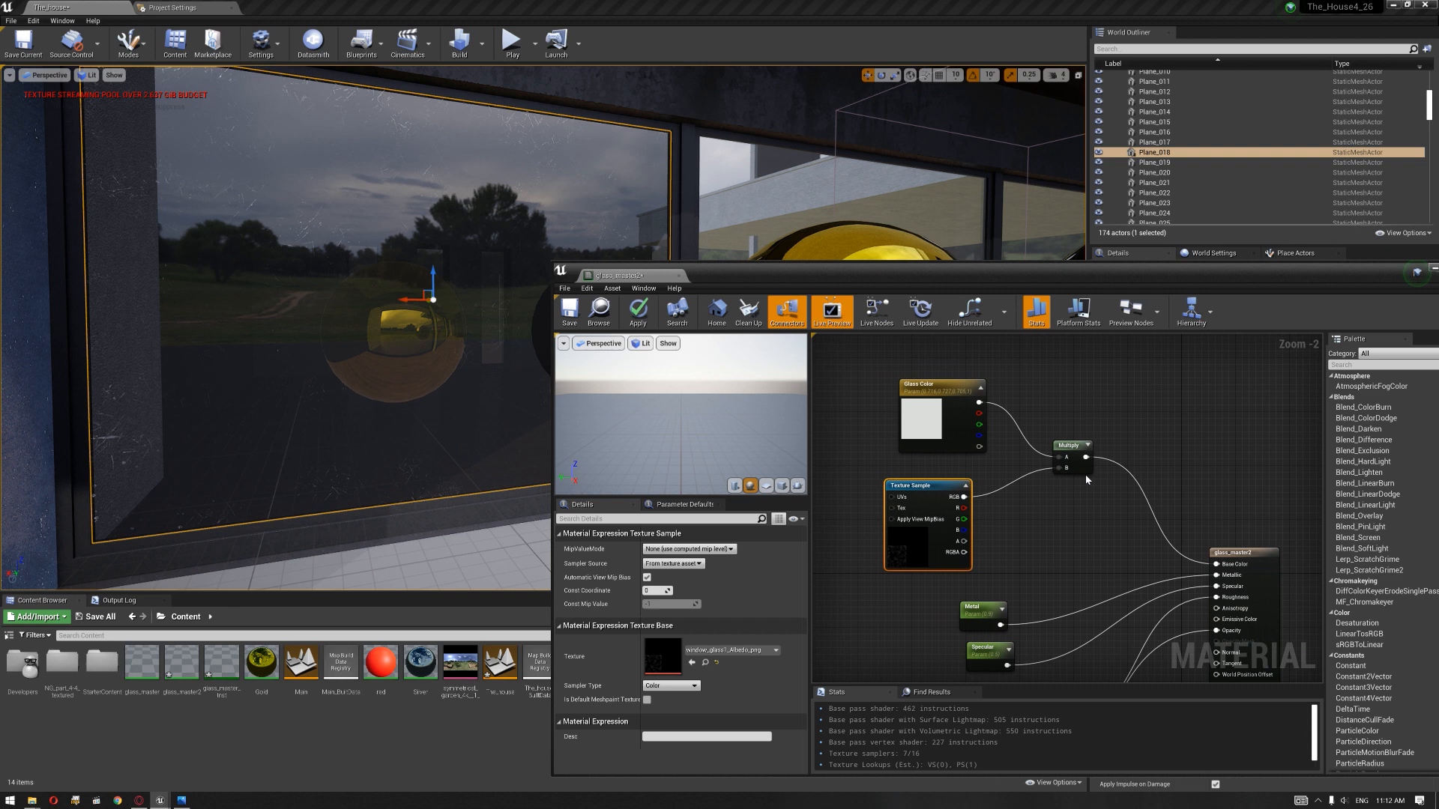
Step: Try black for the Glass Color parameter, apply a light grey with a value of about 0.67, and check the window
{"action": "left_click", "coordinate": [950, 401]}
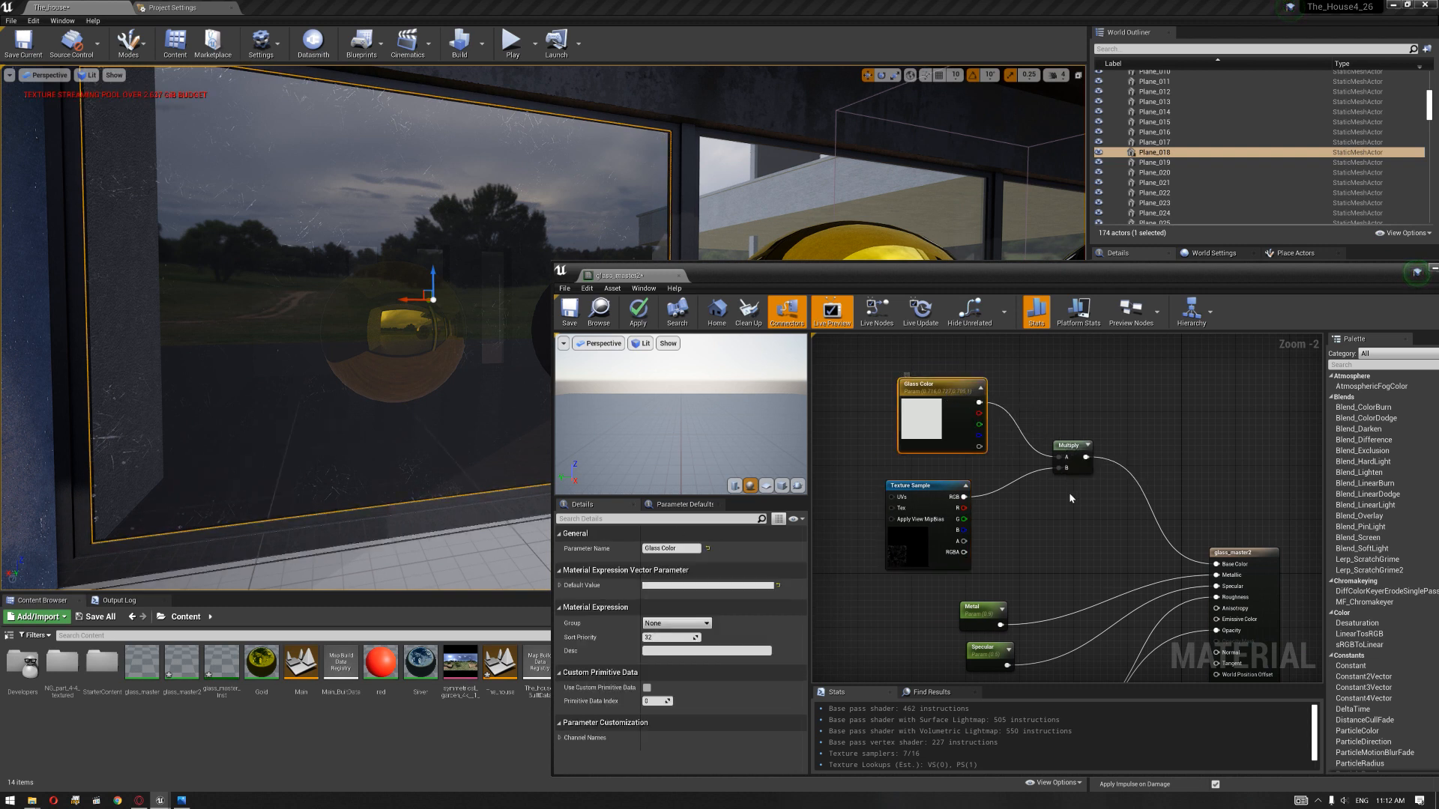
{"action": "double_click", "coordinate": [926, 432]}
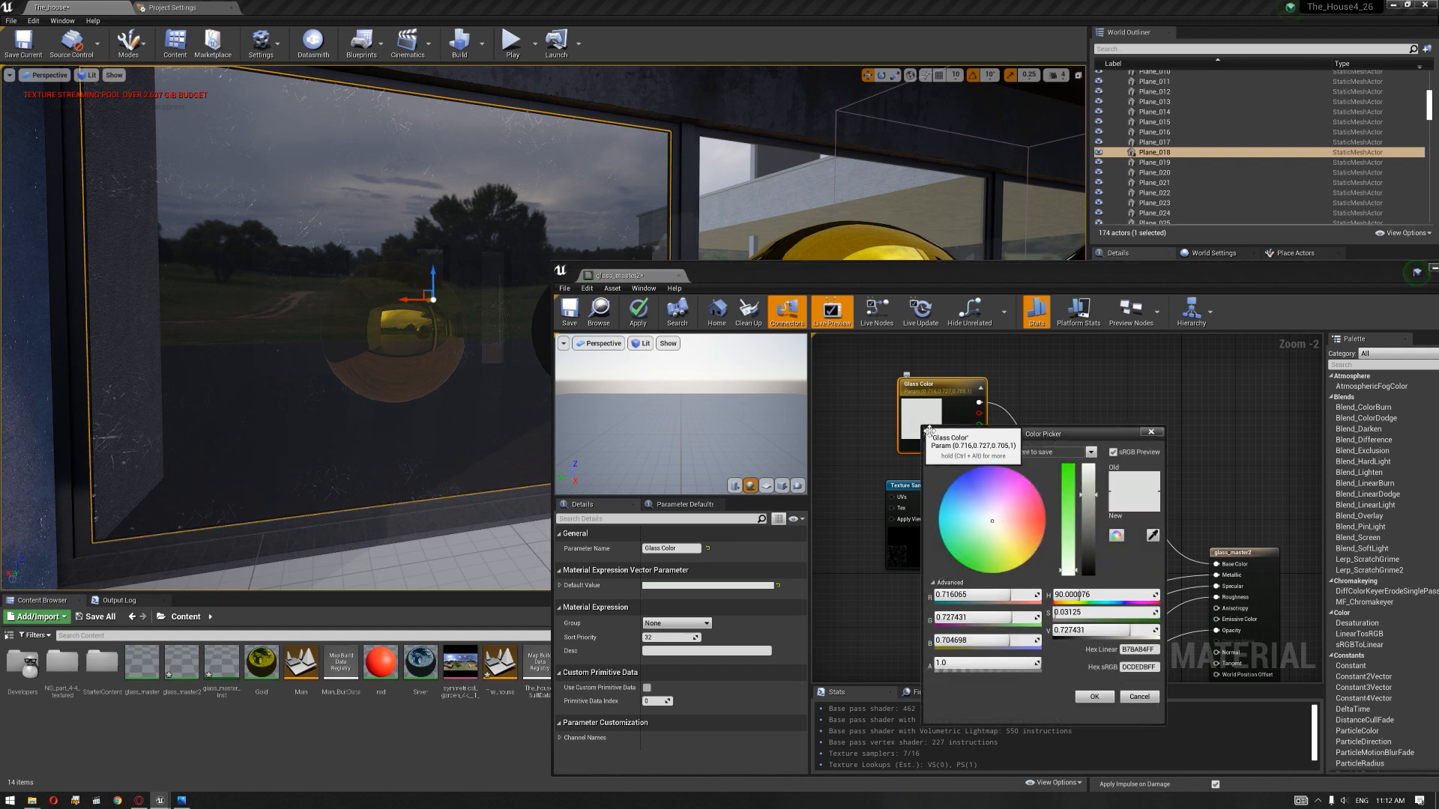
{"action": "left_click_drag", "start_coordinate": [1090, 516], "coordinate": [1089, 577]}
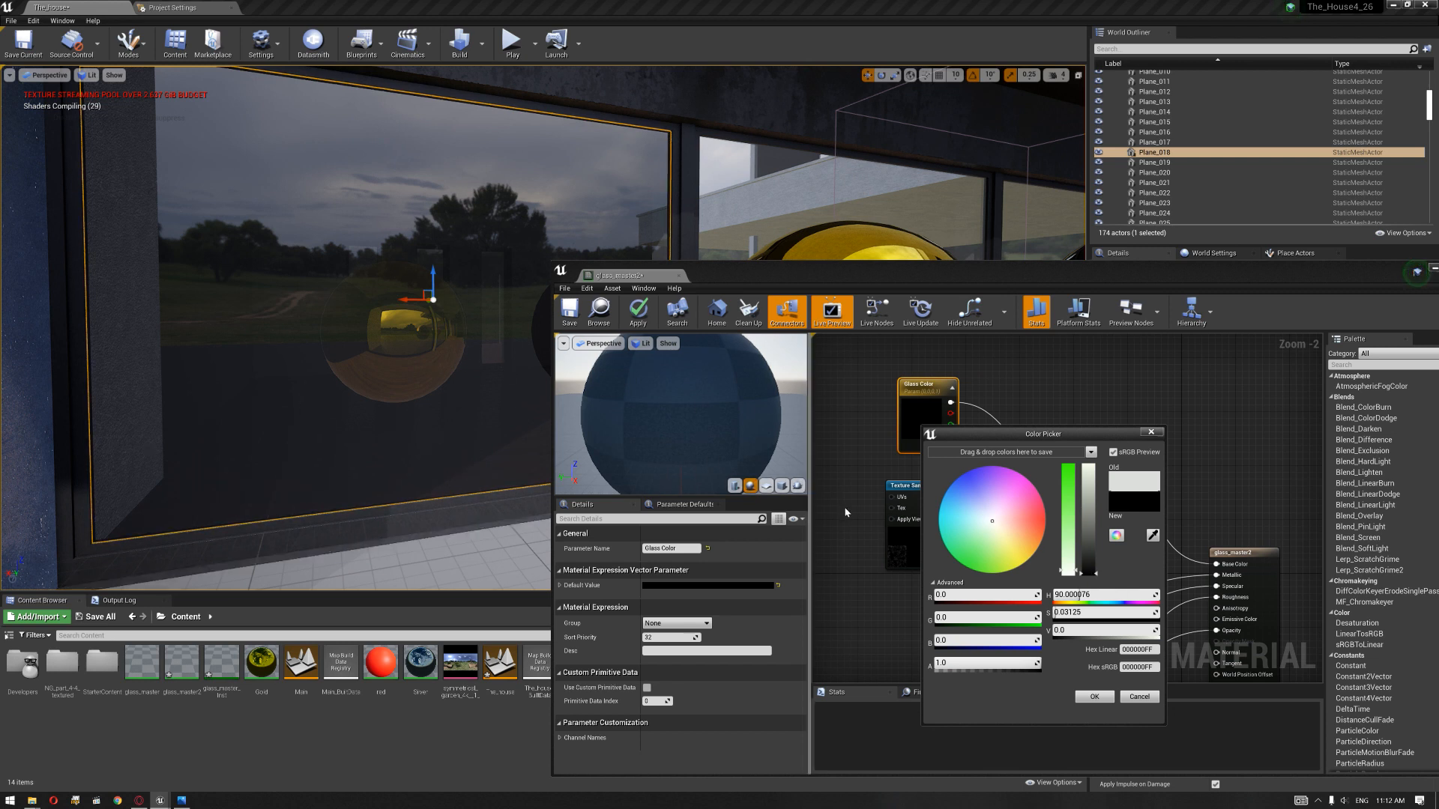
{"action": "left_click_drag", "start_coordinate": [1064, 432], "coordinate": [1154, 407]}
{"action": "left_click_drag", "start_coordinate": [1177, 546], "coordinate": [1183, 482]}
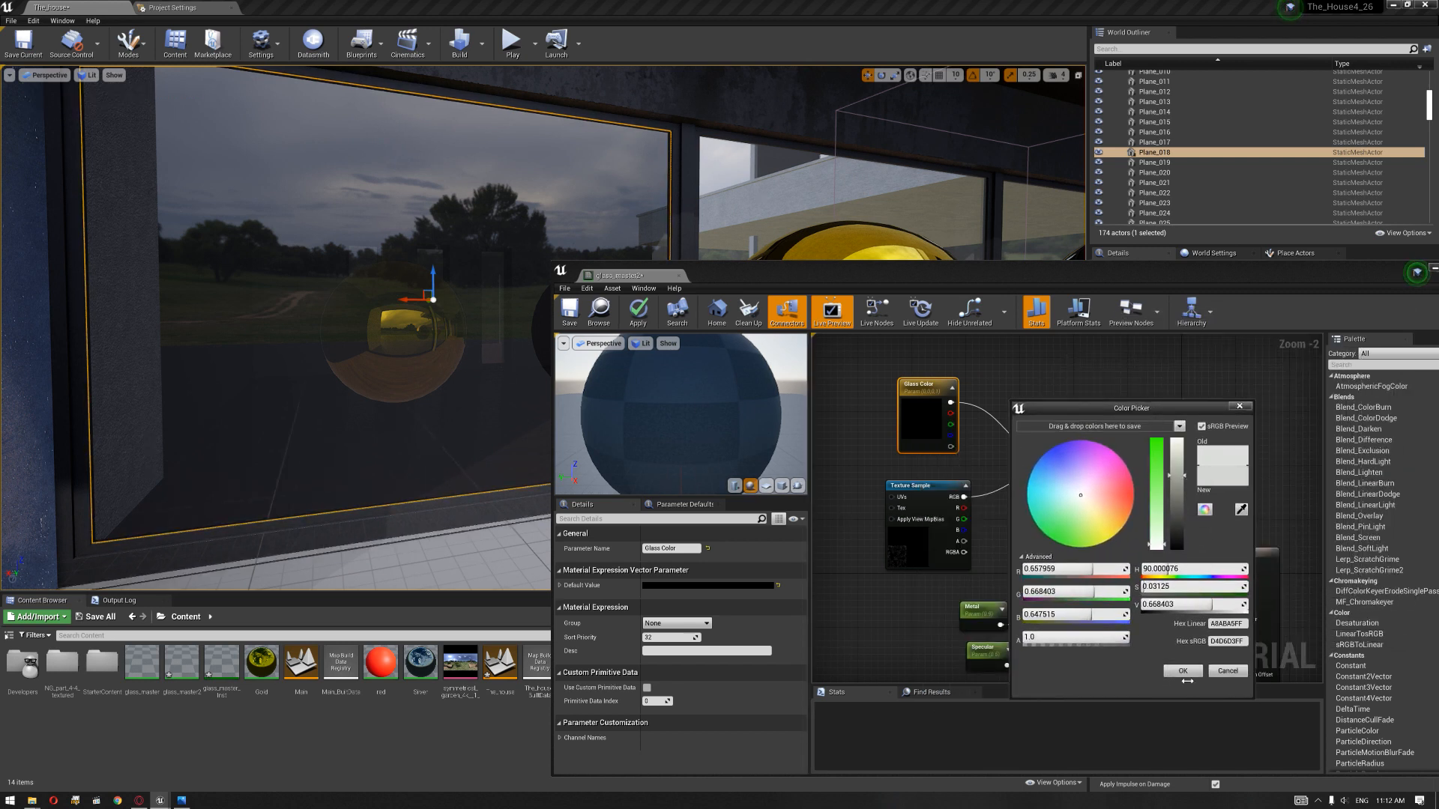
{"action": "left_click", "coordinate": [1183, 671]}
{"action": "mouse_move", "coordinate": [416, 378]}
{"action": "right_mouse_down"}
{"action": "mouse_move", "coordinate": [367, 378]}
{"action": "mouse_move", "coordinate": [491, 367]}
{"action": "mouse_move", "coordinate": [430, 363]}
{"action": "right_mouse_up"}
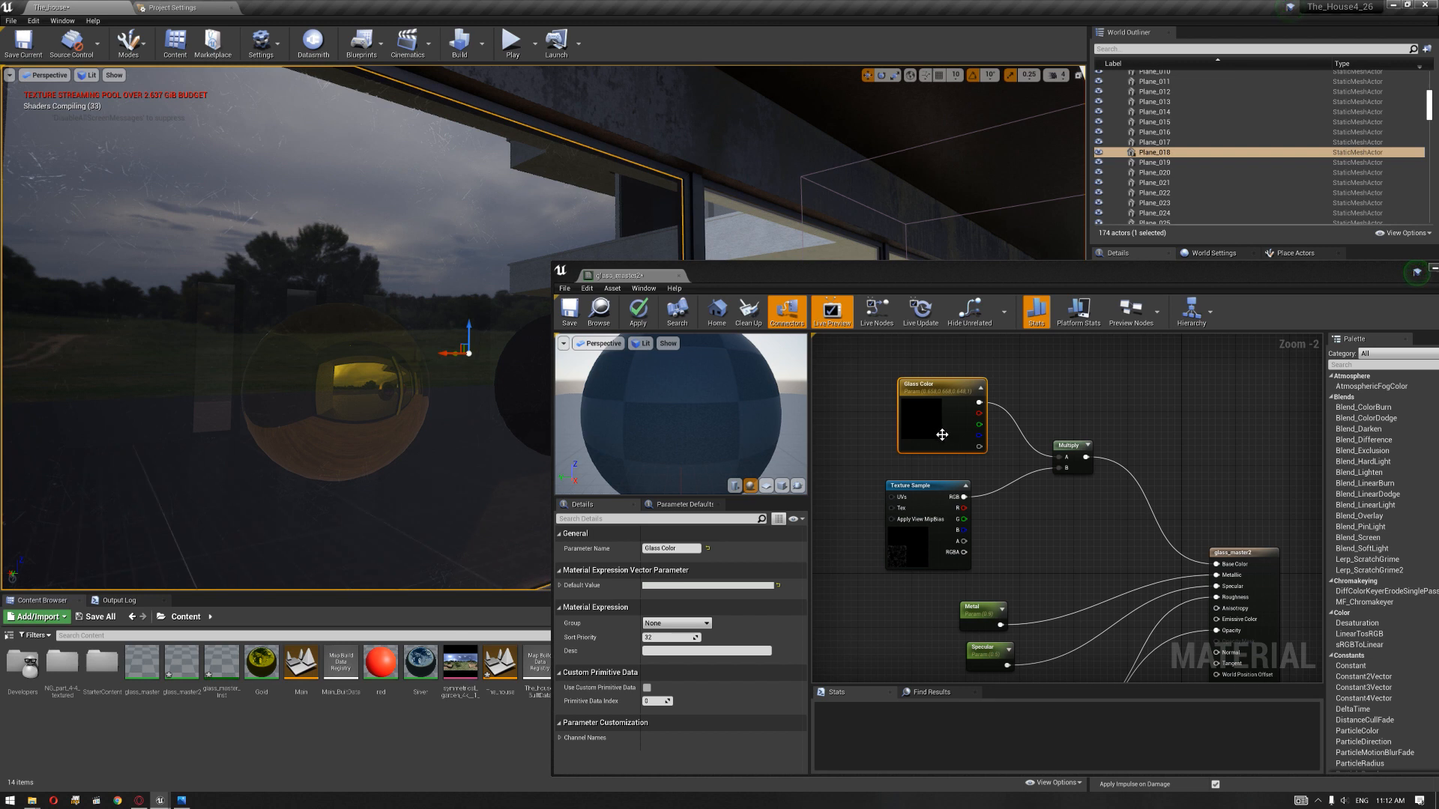
Step: Try saturated orange and dark brown tints for the Glass Color parameter and apply a brighter, nearly neutral colour
{"action": "double_click", "coordinate": [931, 429]}
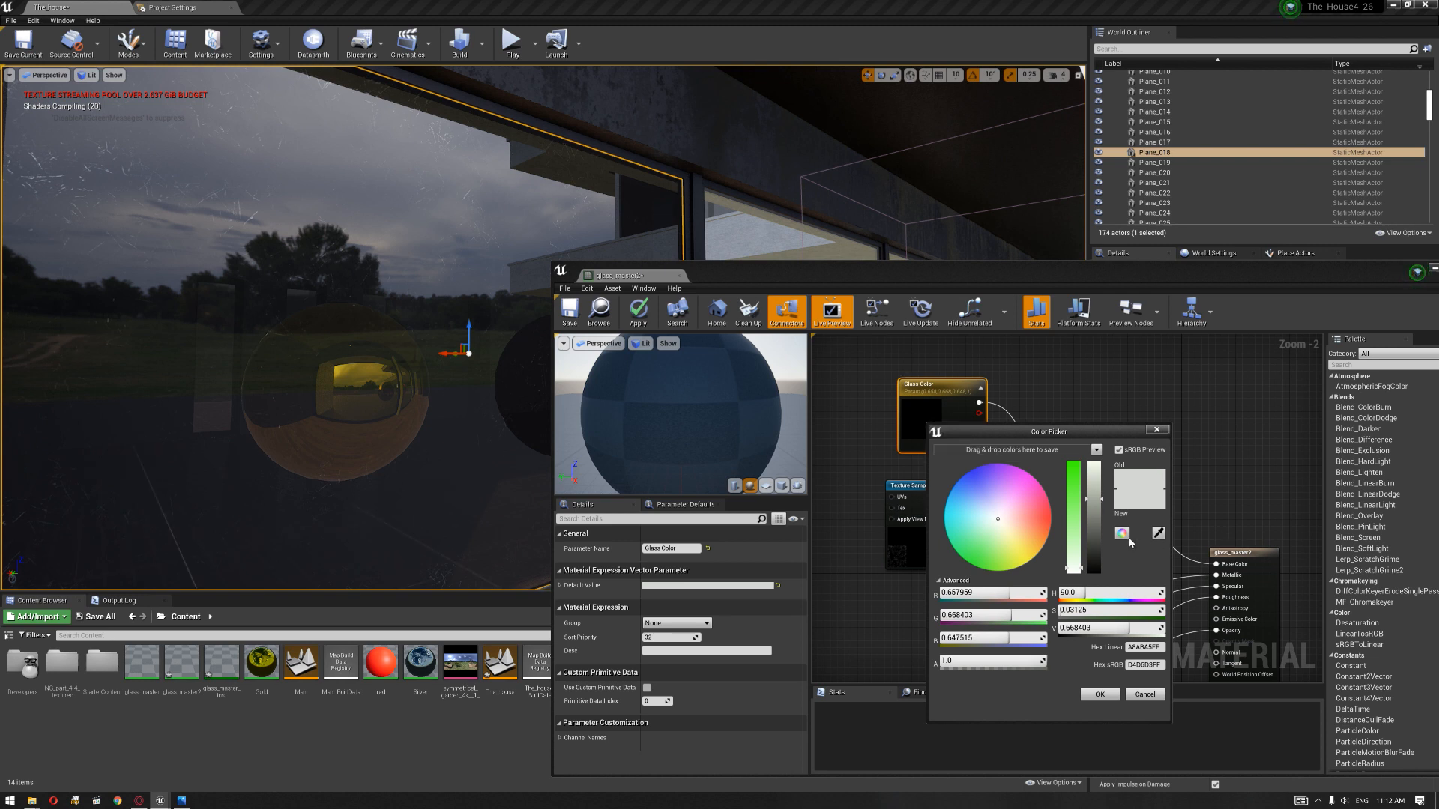
{"action": "left_click_drag", "start_coordinate": [1002, 531], "coordinate": [1005, 537]}
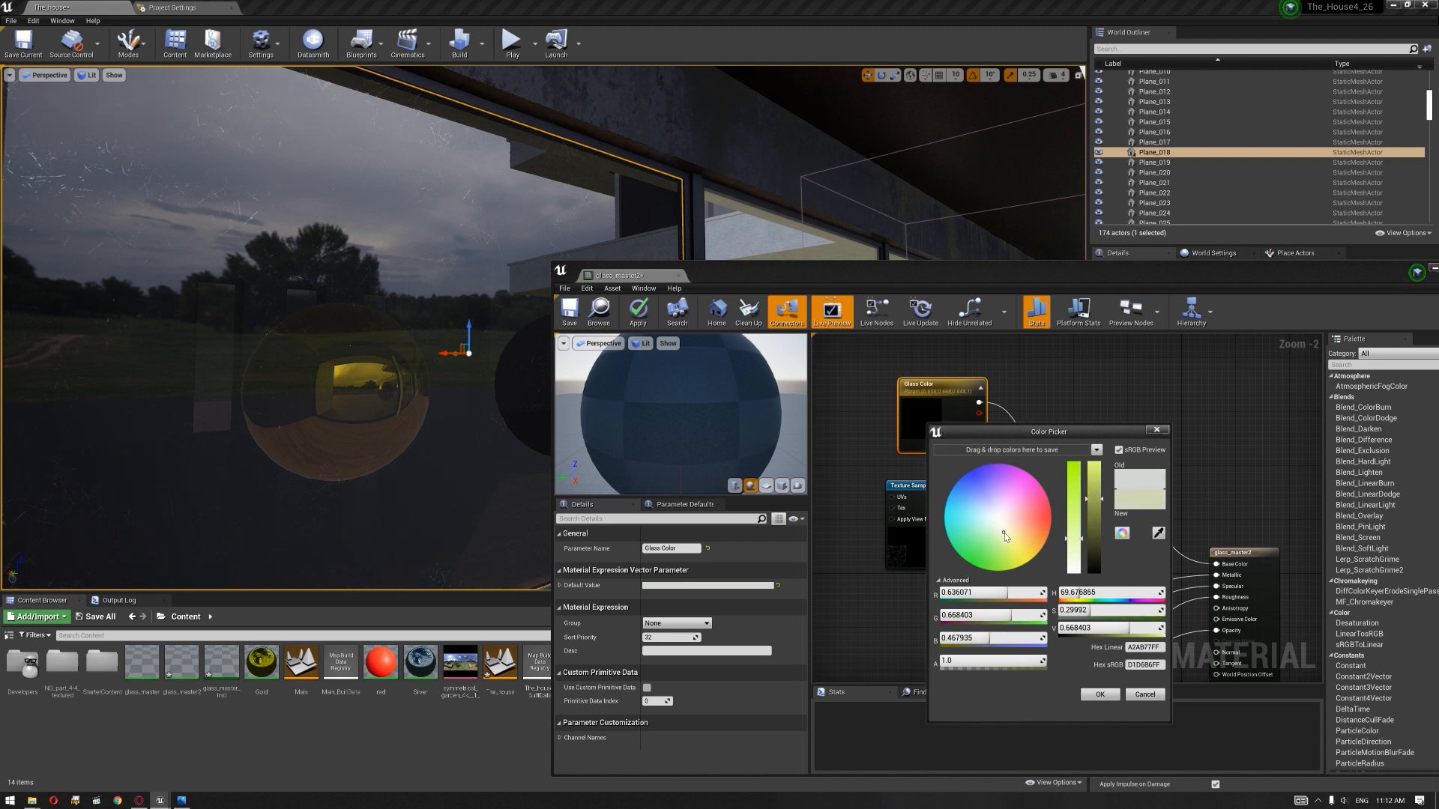
{"action": "left_click_drag", "start_coordinate": [1009, 537], "coordinate": [1004, 524]}
{"action": "left_click_drag", "start_coordinate": [1074, 484], "coordinate": [1076, 468]}
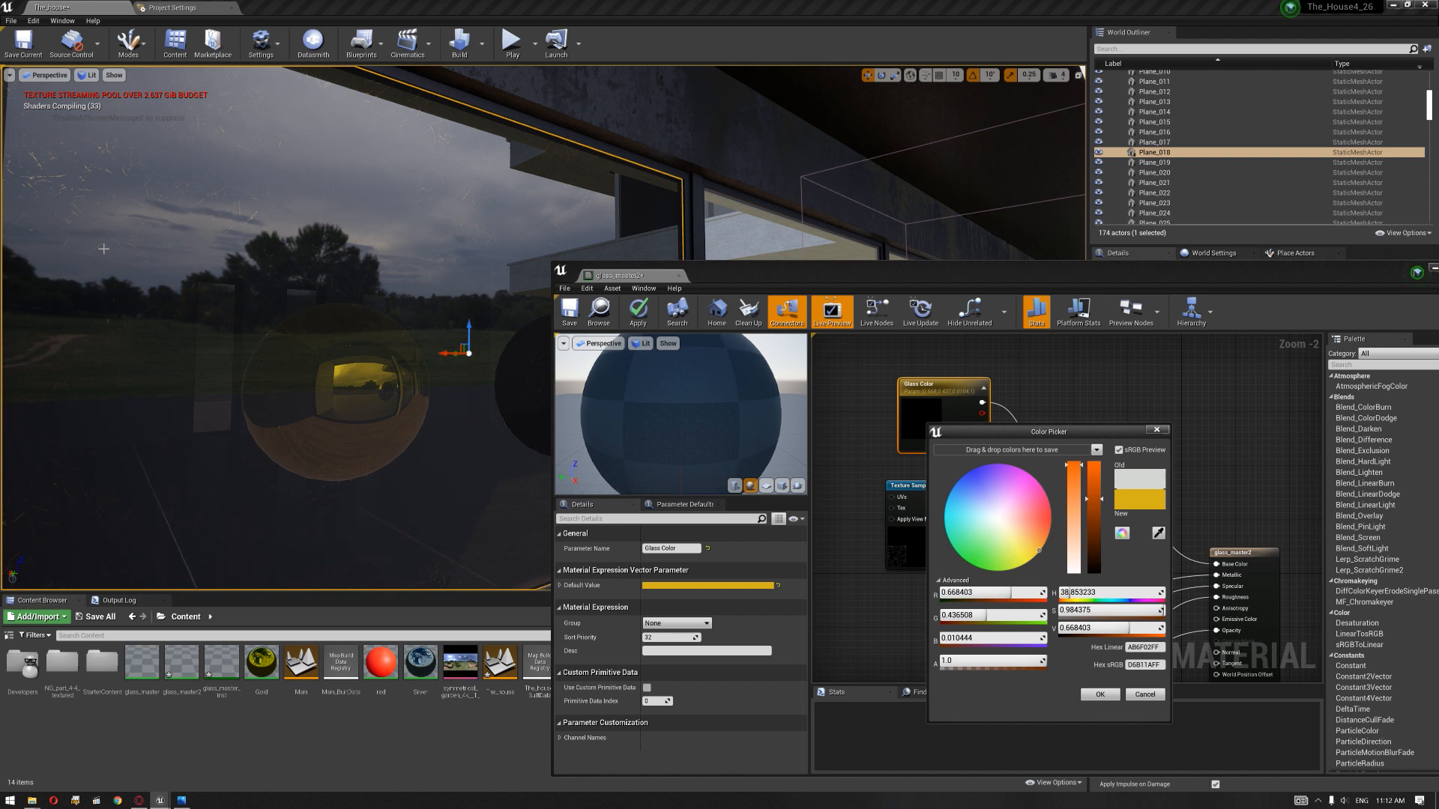
{"action": "right_click_drag", "start_coordinate": [361, 298], "coordinate": [354, 311]}
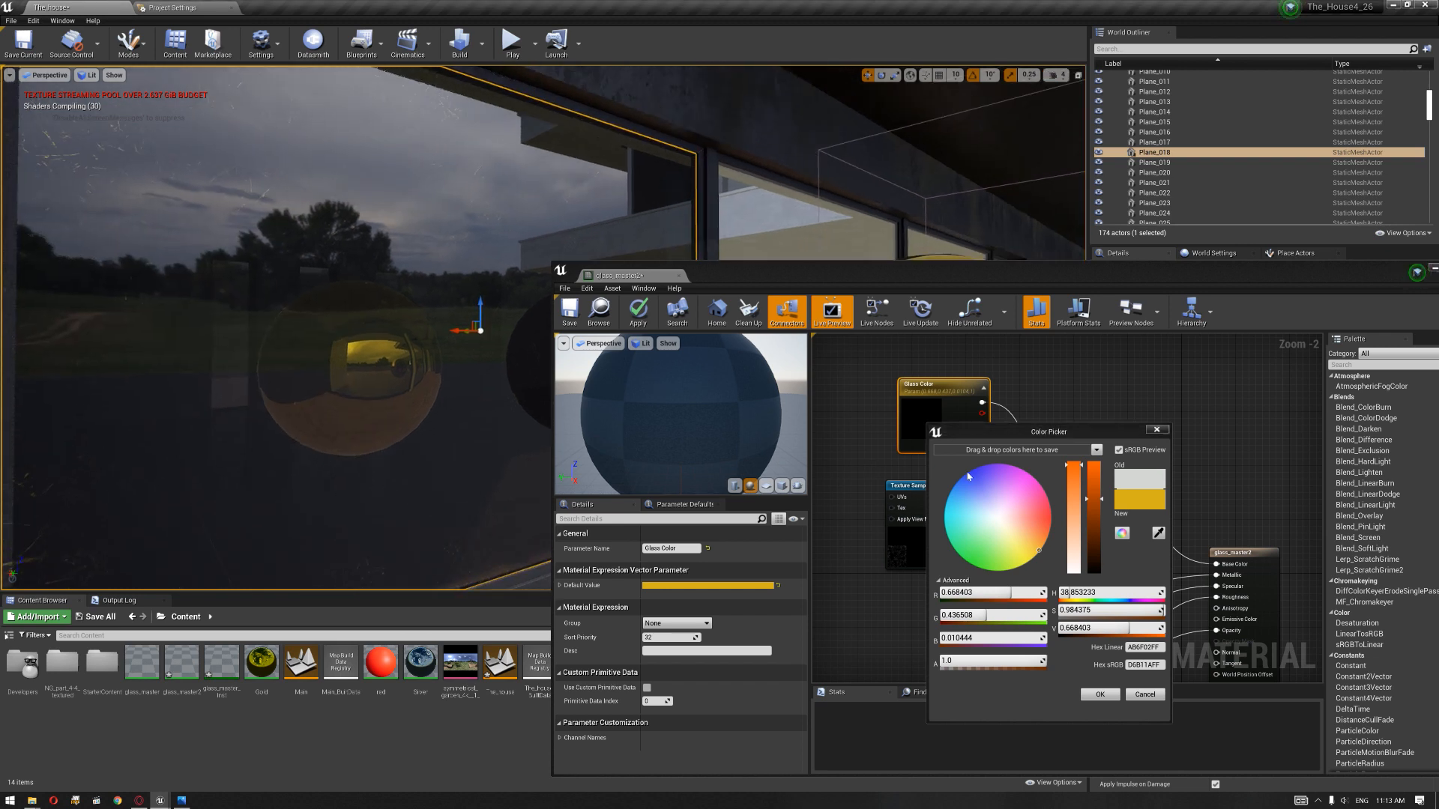
{"action": "left_click_drag", "start_coordinate": [1093, 553], "coordinate": [1093, 574]}
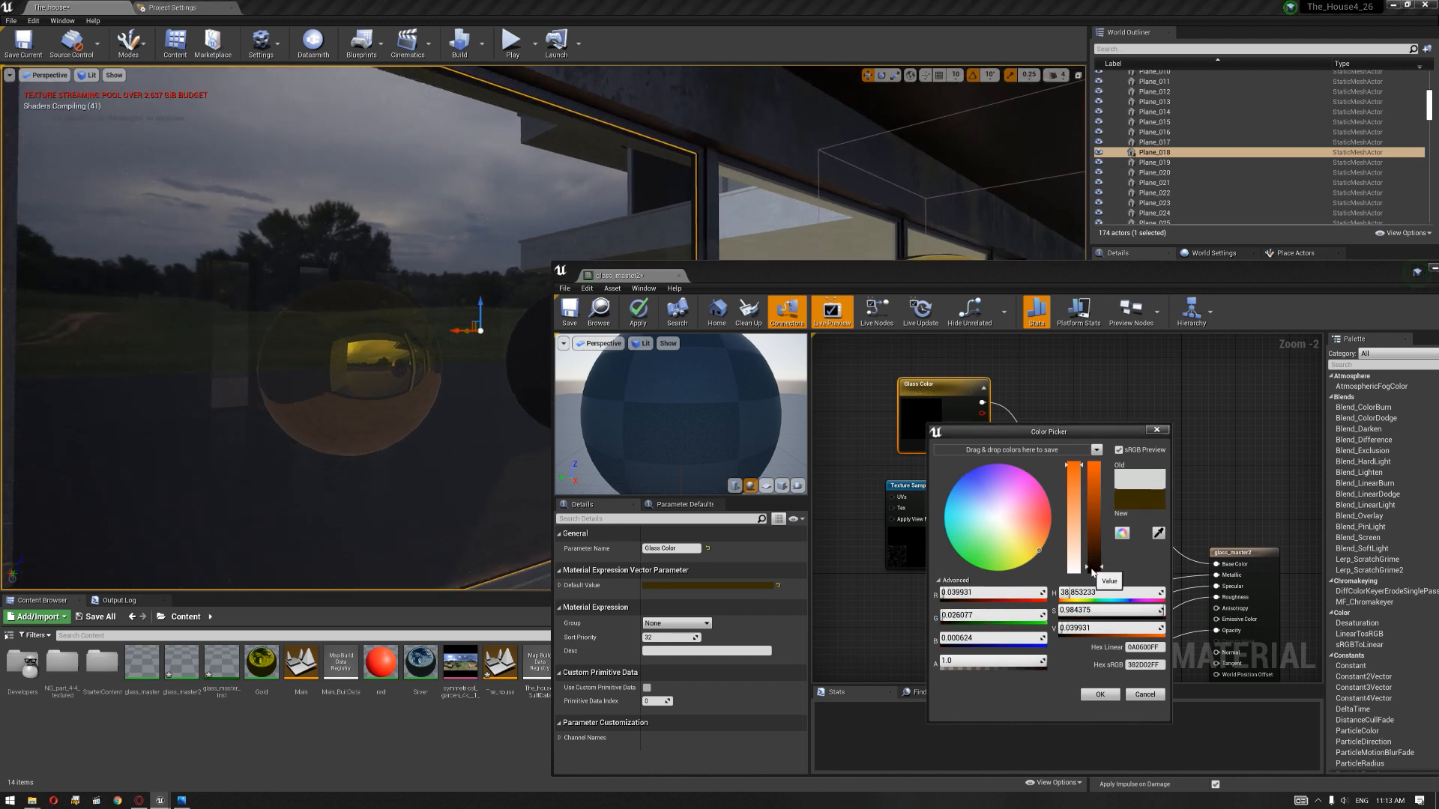
{"action": "left_click_drag", "start_coordinate": [1020, 529], "coordinate": [999, 523]}
{"action": "left_click_drag", "start_coordinate": [1094, 515], "coordinate": [1094, 489]}
{"action": "left_click", "coordinate": [1099, 694]}
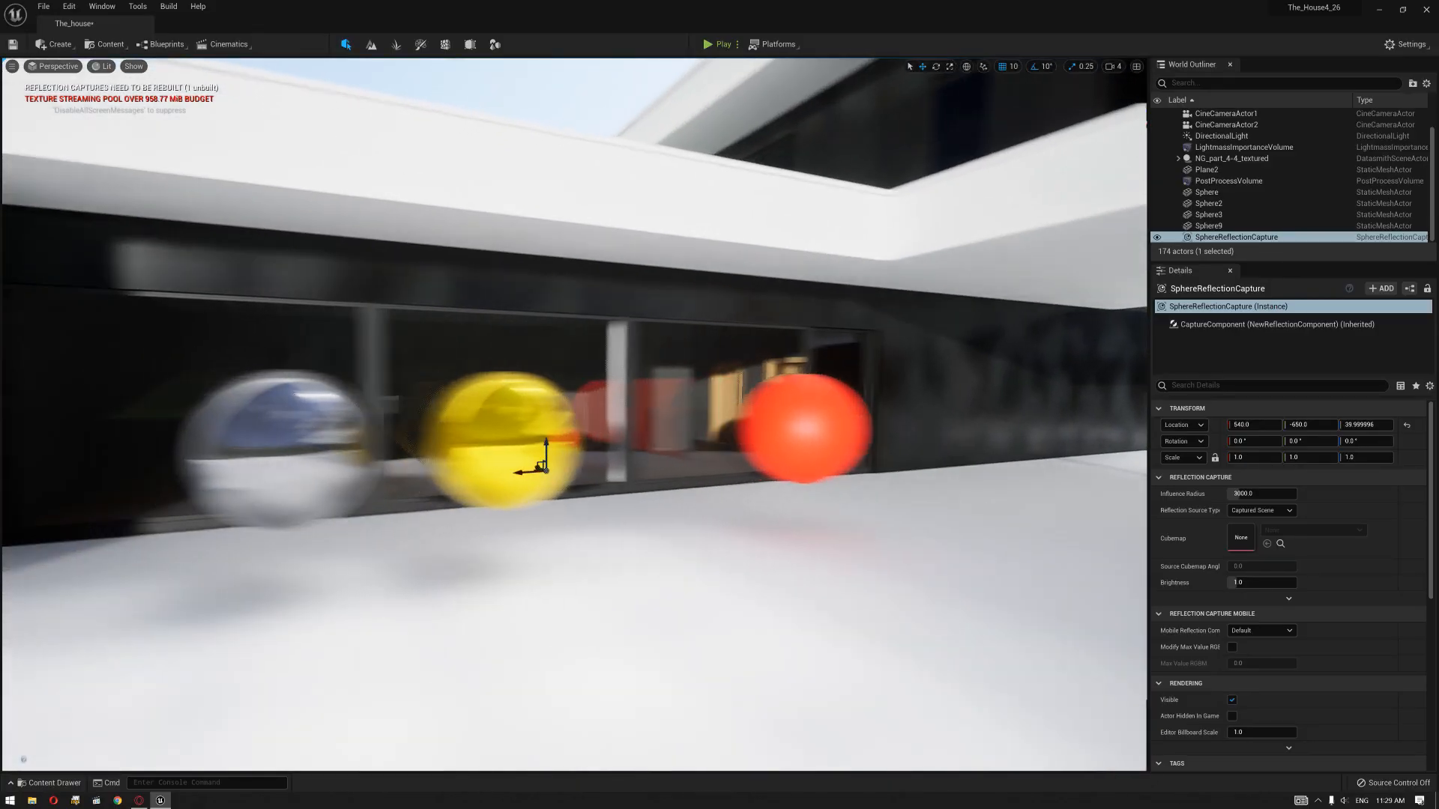
Step: In the Unreal Engine 5 version of the house, examine the glass and sphere reflections from outside and inside
{"action": "mouse_move", "coordinate": [574, 414]}
{"action": "right_mouse_down"}
{"action": "mouse_move", "coordinate": [450, 417]}
{"action": "mouse_move", "coordinate": [602, 418]}
{"action": "mouse_move", "coordinate": [590, 411]}
{"action": "right_mouse_up"}
{"action": "key", "text": "s"}
{"action": "key", "text": "w"}
{"action": "key", "text": "d"}
{"action": "key", "text": "a"}
{"action": "key", "text": "d"}
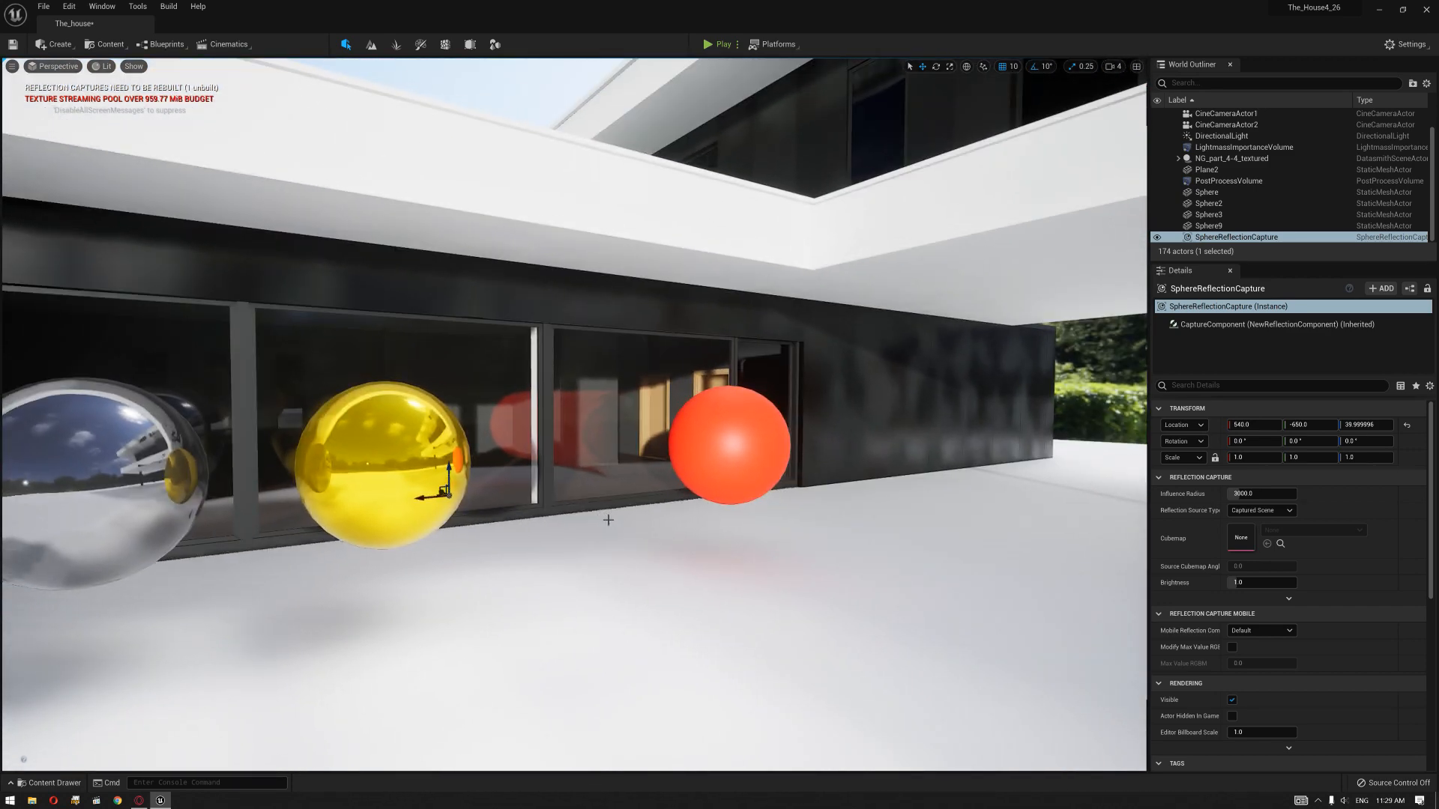
{"action": "key", "text": "a"}
{"action": "right_click_drag", "start_coordinate": [610, 554], "coordinate": [610, 555]}
{"action": "right_click_drag", "start_coordinate": [691, 593], "coordinate": [691, 593]}
{"action": "key", "text": "w"}
{"action": "right_click_drag", "start_coordinate": [182, 205], "coordinate": [182, 206]}
{"action": "key", "text": "d"}
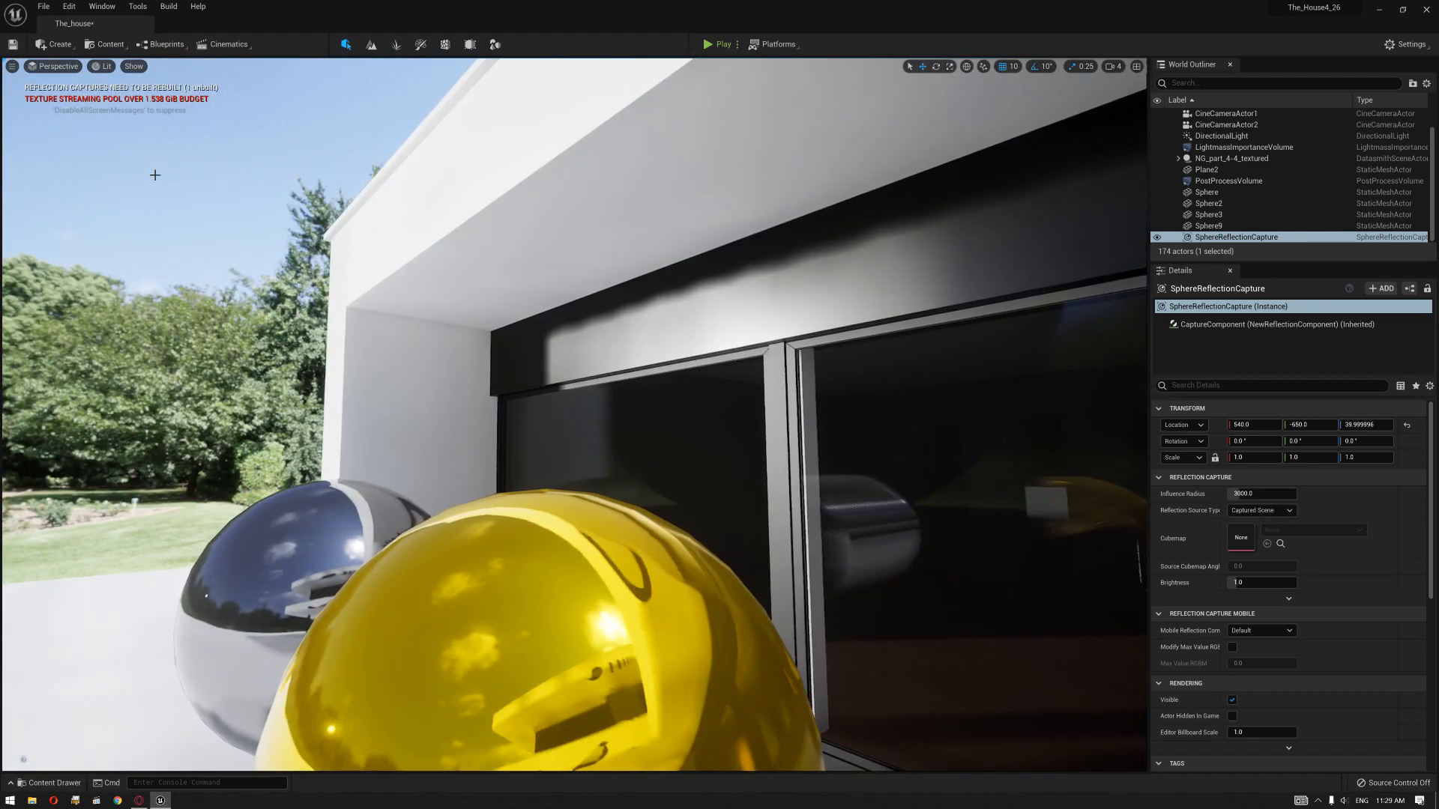
{"action": "key", "text": "d"}
{"action": "right_click_drag", "start_coordinate": [574, 415], "coordinate": [574, 416]}
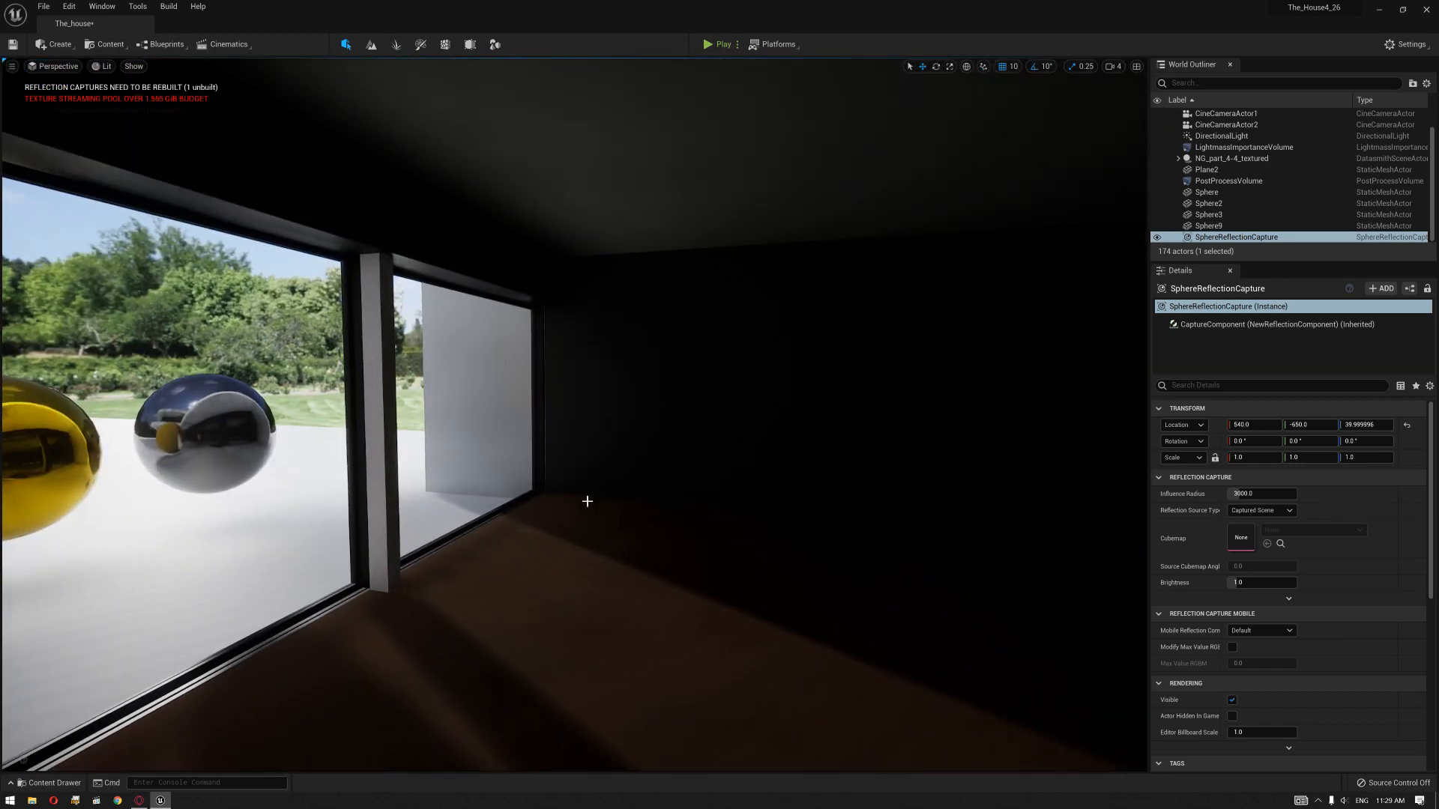
Step: Disable texture streaming with the console command r.TextureStreaming 0
{"action": "left_click", "coordinate": [218, 783]}
{"action": "type", "text": "r.te"}
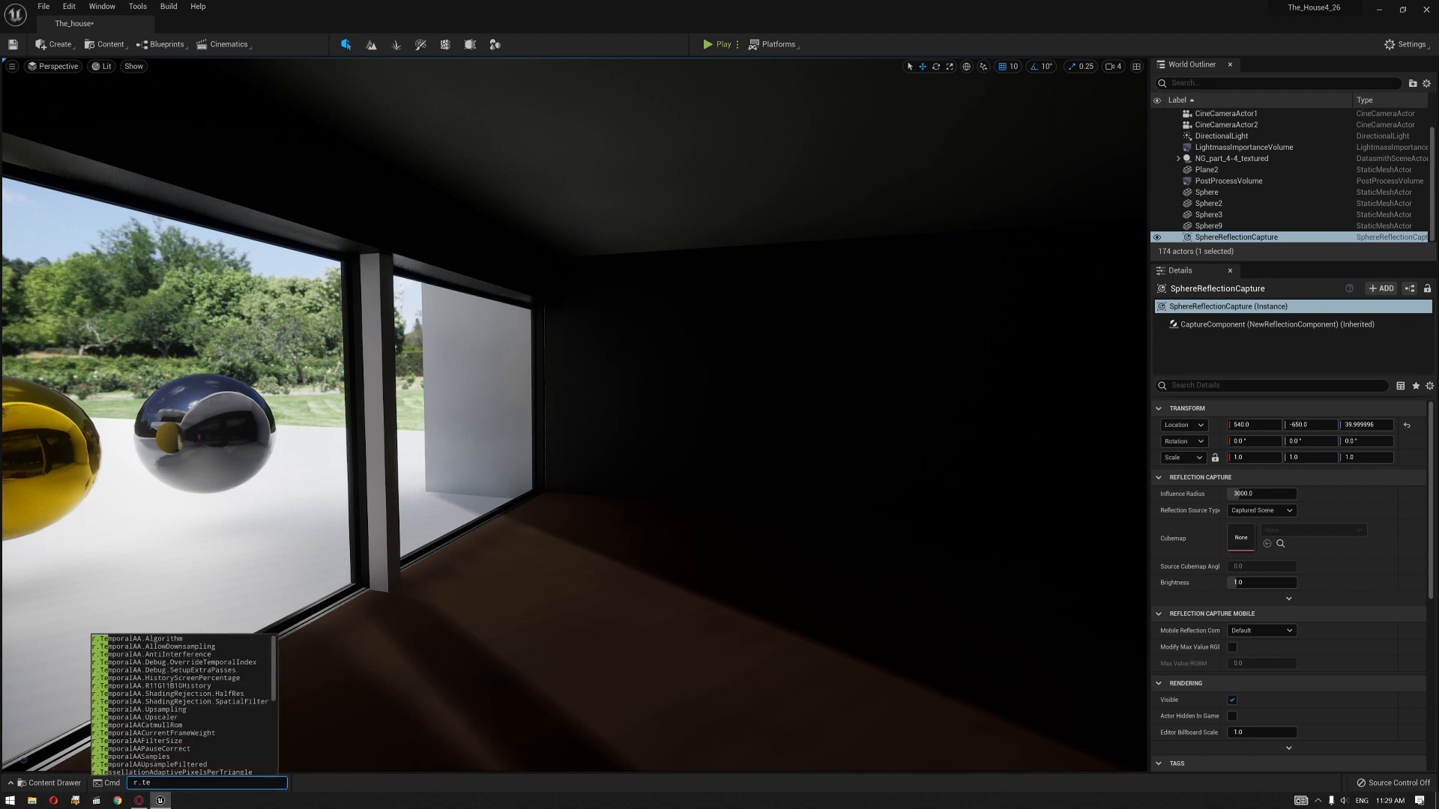
{"action": "type", "text": "xtu"}
{"action": "key", "text": "Down"}
{"action": "key", "text": "Down"}
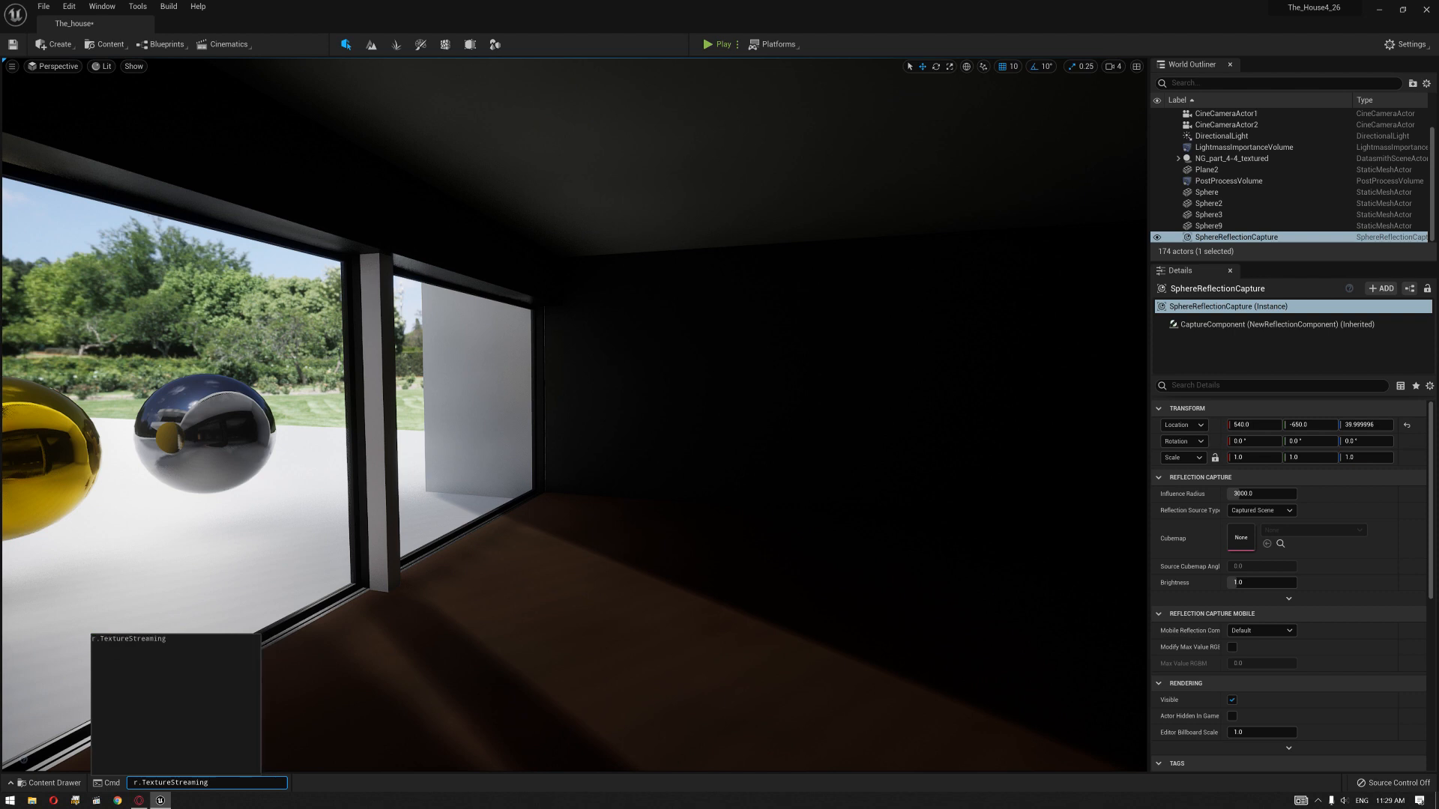
{"action": "type", "text": "0"}
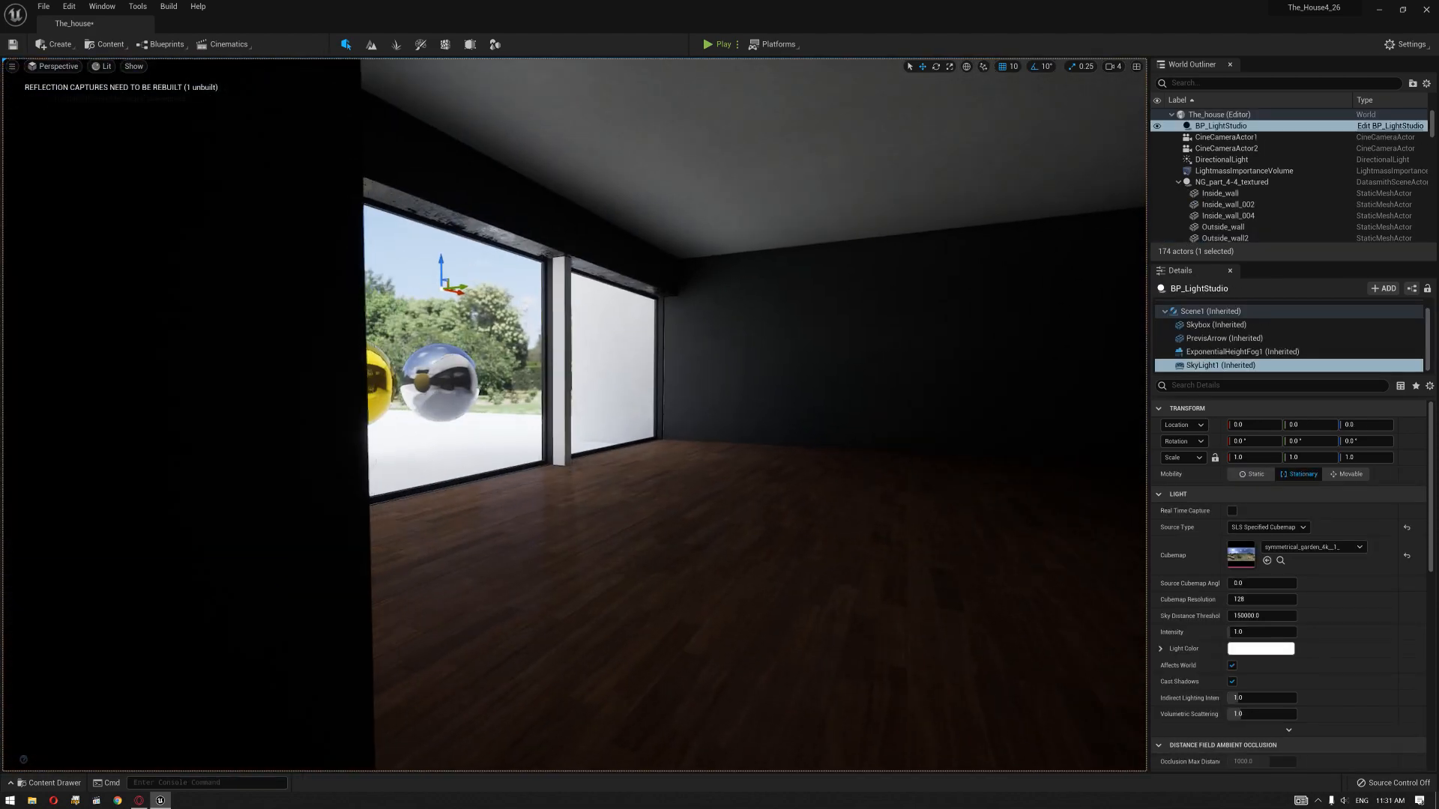
Step: Place a Planar Reflection actor on the terrace in front of the ground-floor windows
{"action": "right_click_drag", "start_coordinate": [575, 414], "coordinate": [837, 413]}
{"action": "mouse_move", "coordinate": [742, 498]}
{"action": "right_mouse_down"}
{"action": "mouse_move", "coordinate": [675, 497]}
{"action": "mouse_move", "coordinate": [742, 498]}
{"action": "mouse_move", "coordinate": [757, 457]}
{"action": "mouse_move", "coordinate": [760, 495]}
{"action": "right_mouse_up"}
{"action": "right_click_drag", "start_coordinate": [629, 524], "coordinate": [700, 496]}
{"action": "scroll", "coordinate": [621, 531], "scroll_direction": "down", "scroll_amount": 4}
{"action": "scroll", "coordinate": [614, 533], "scroll_direction": "up", "scroll_amount": 4}
{"action": "scroll", "coordinate": [689, 507], "scroll_direction": "down", "scroll_amount": 4}
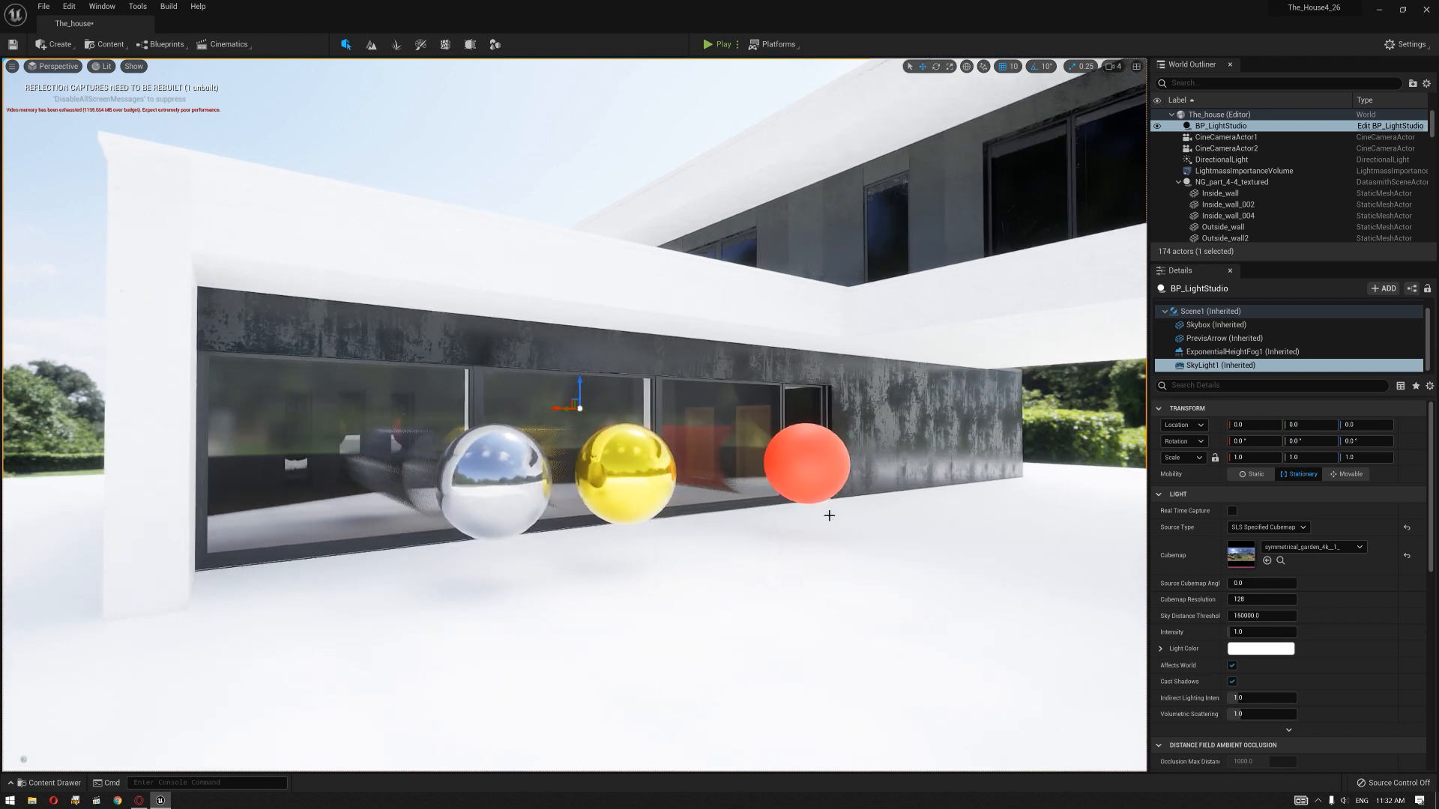
{"action": "left_click", "coordinate": [56, 49]}
{"action": "left_click_drag", "start_coordinate": [104, 275], "coordinate": [674, 567]}
{"action": "key", "text": "g"}
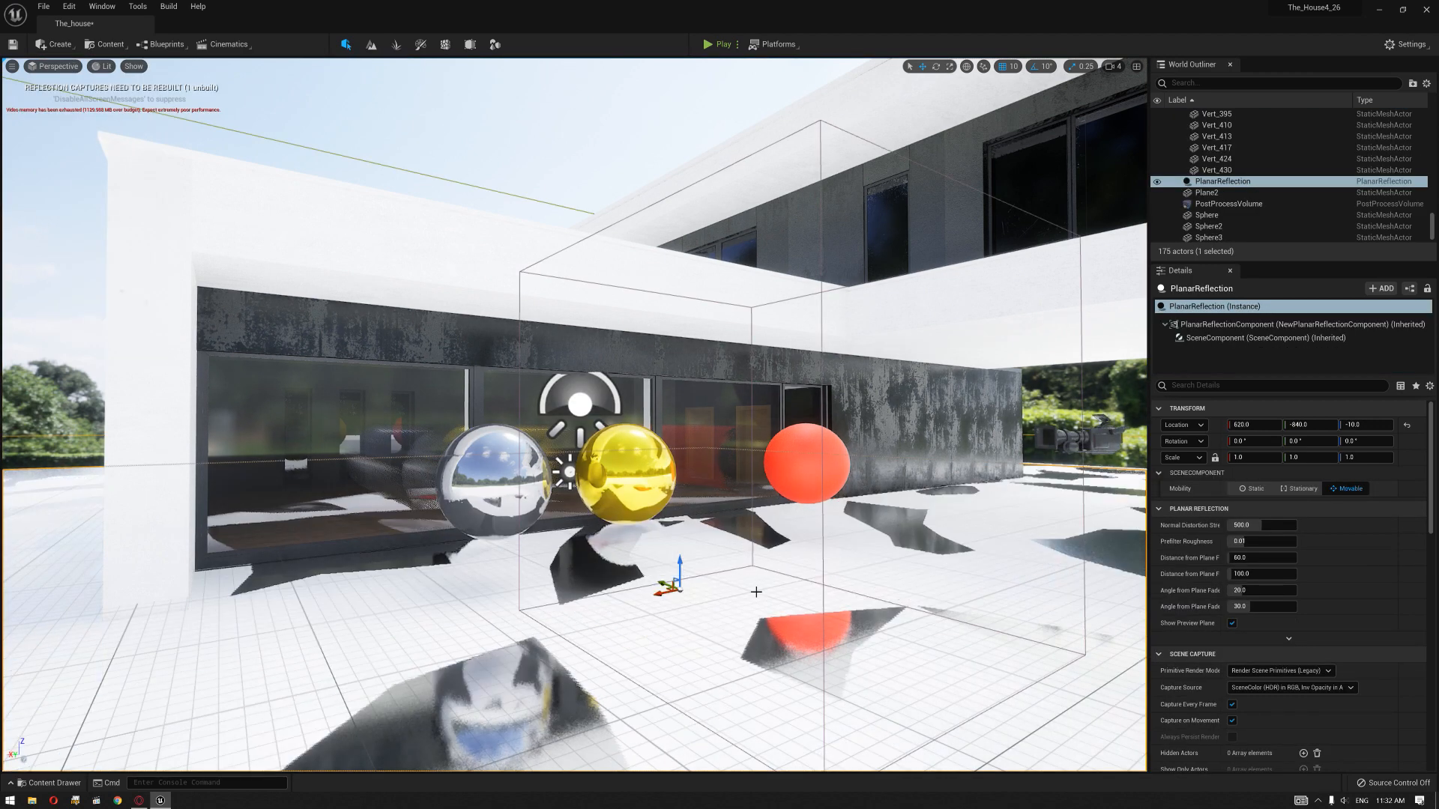
Step: Rotate the planar reflection -90° about X so it stands upright and move it to the window wall at Y -540
{"action": "key", "text": "e"}
{"action": "left_click_drag", "start_coordinate": [700, 562], "coordinate": [516, 552]}
{"action": "key", "text": "g"}
{"action": "right_click_drag", "start_coordinate": [515, 552], "coordinate": [431, 566]}
{"action": "key", "text": "d"}
{"action": "key", "text": "w"}
{"action": "right_click_drag", "start_coordinate": [704, 424], "coordinate": [704, 421]}
{"action": "key", "text": "e"}
{"action": "right_click_drag", "start_coordinate": [546, 460], "coordinate": [748, 453]}
Step: Set the planar reflection's Prefilter Roughness to 0
{"action": "key", "text": "d"}
{"action": "key", "text": "s"}
{"action": "key", "text": "w"}
{"action": "key", "text": "a"}
{"action": "key", "text": "s"}
{"action": "key", "text": "e"}
{"action": "key", "text": "s"}
{"action": "key", "text": "w"}
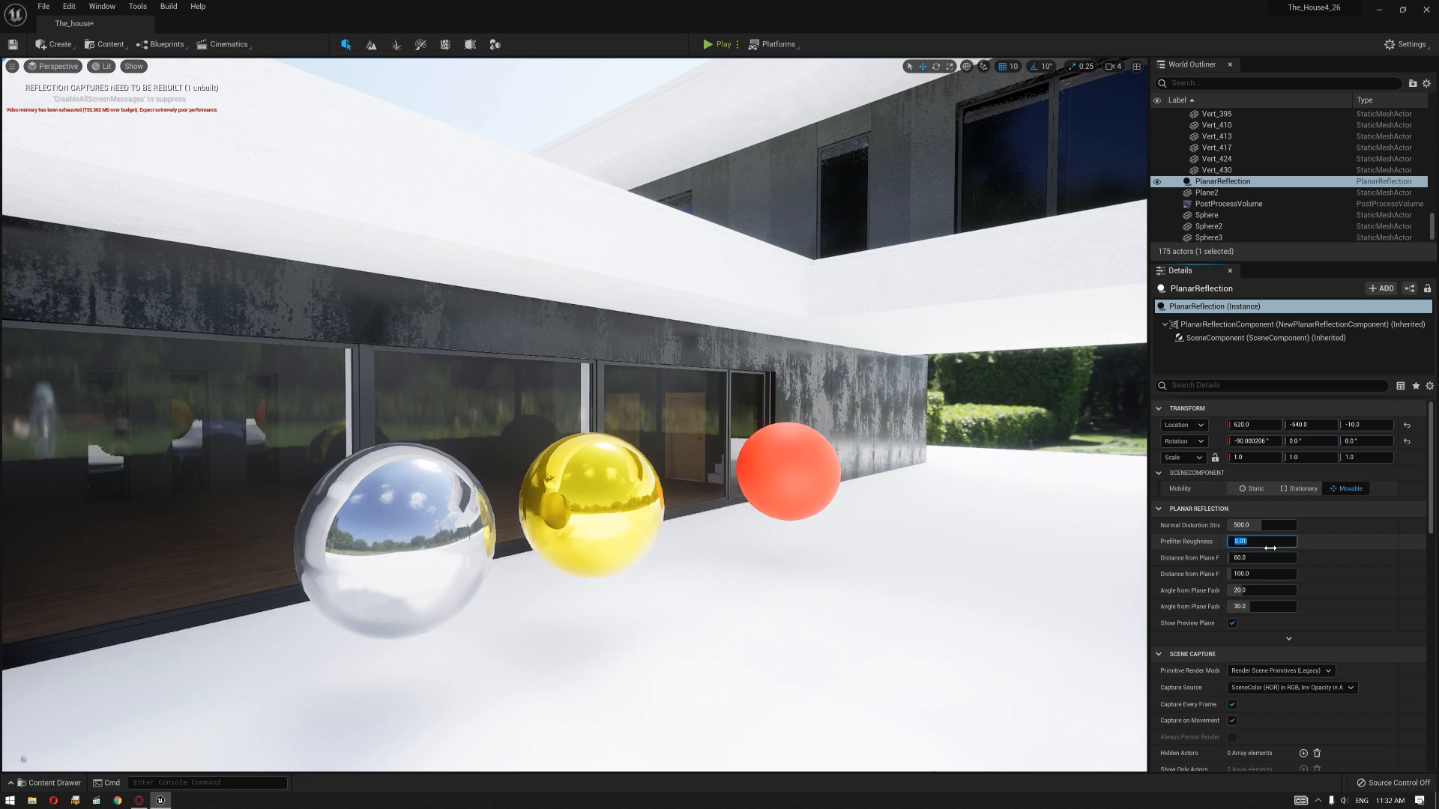
Step: Examine the planar reflections in the windows from both ends of the terrace and at varying distances
{"action": "mouse_move", "coordinate": [663, 474]}
{"action": "right_mouse_down"}
{"action": "mouse_move", "coordinate": [588, 479]}
{"action": "mouse_move", "coordinate": [611, 490]}
{"action": "mouse_move", "coordinate": [619, 469]}
{"action": "mouse_move", "coordinate": [664, 491]}
{"action": "right_mouse_up"}
{"action": "key", "text": "w"}
{"action": "key", "text": "s"}
{"action": "key", "text": "a"}
{"action": "key", "text": "d"}
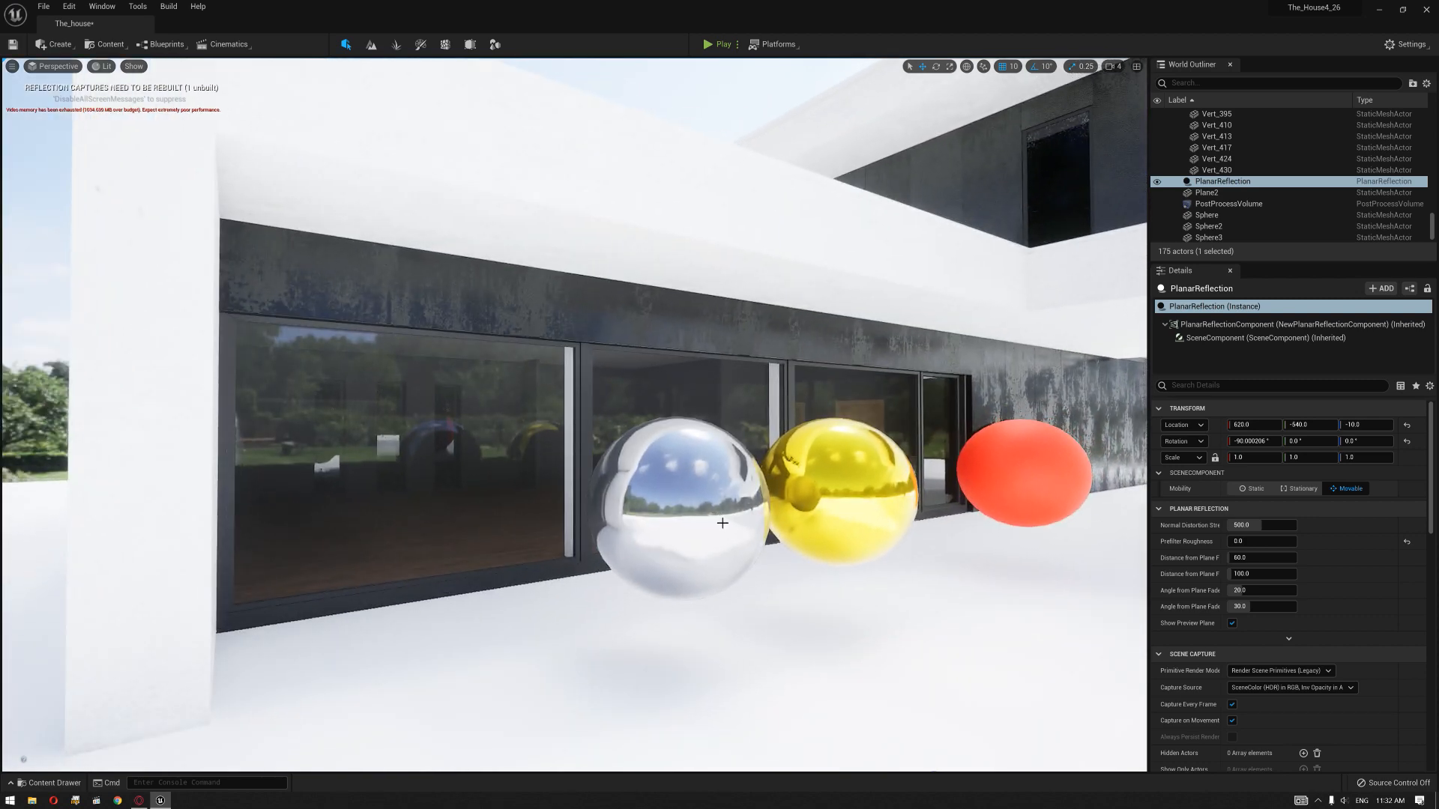
{"action": "key", "text": "d"}
{"action": "right_click_drag", "start_coordinate": [727, 531], "coordinate": [727, 517]}
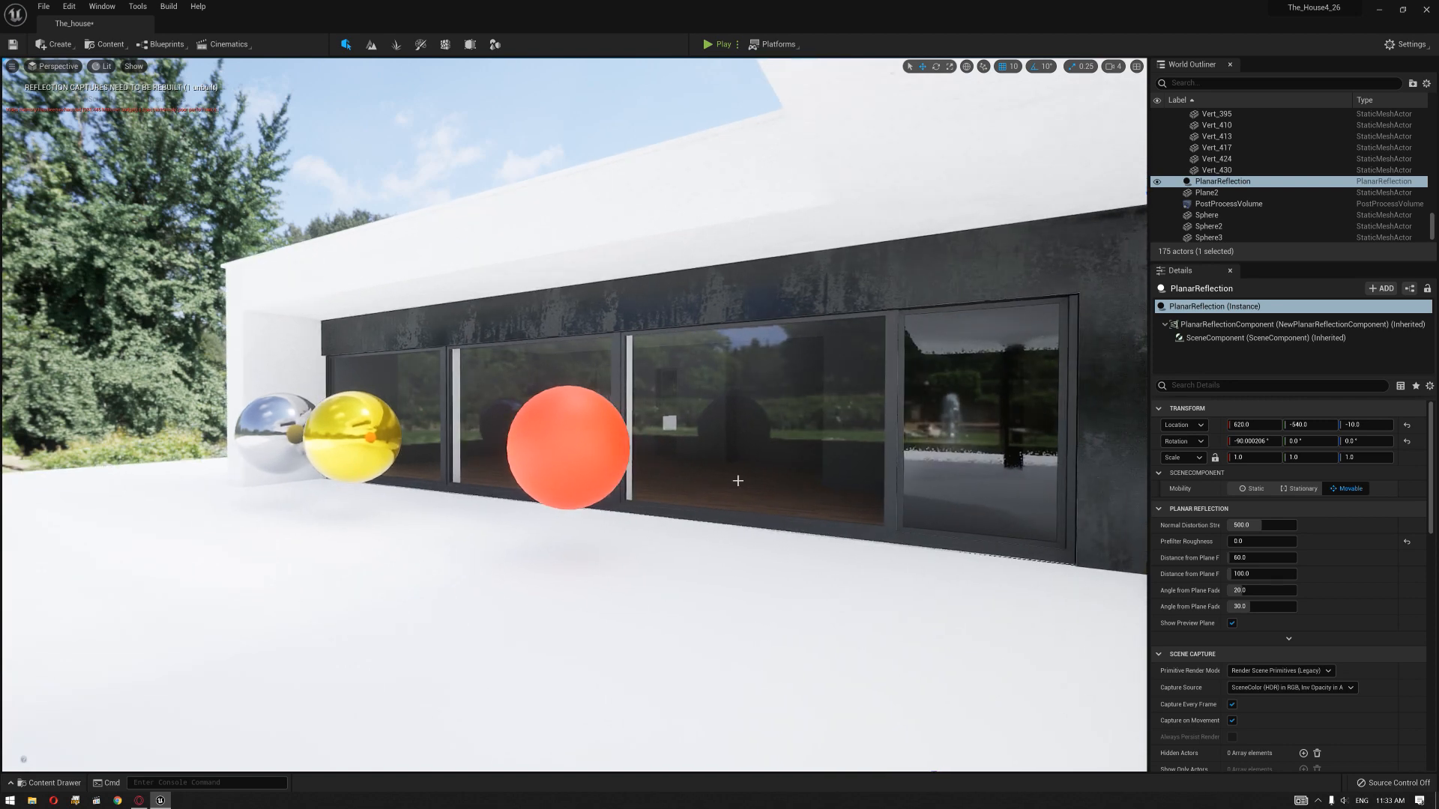
{"action": "right_click_drag", "start_coordinate": [737, 487], "coordinate": [821, 483]}
{"action": "key", "text": "d"}
{"action": "key", "text": "w"}
{"action": "key", "text": "a"}
{"action": "right_click_drag", "start_coordinate": [655, 495], "coordinate": [729, 488]}
{"action": "key", "text": "a"}
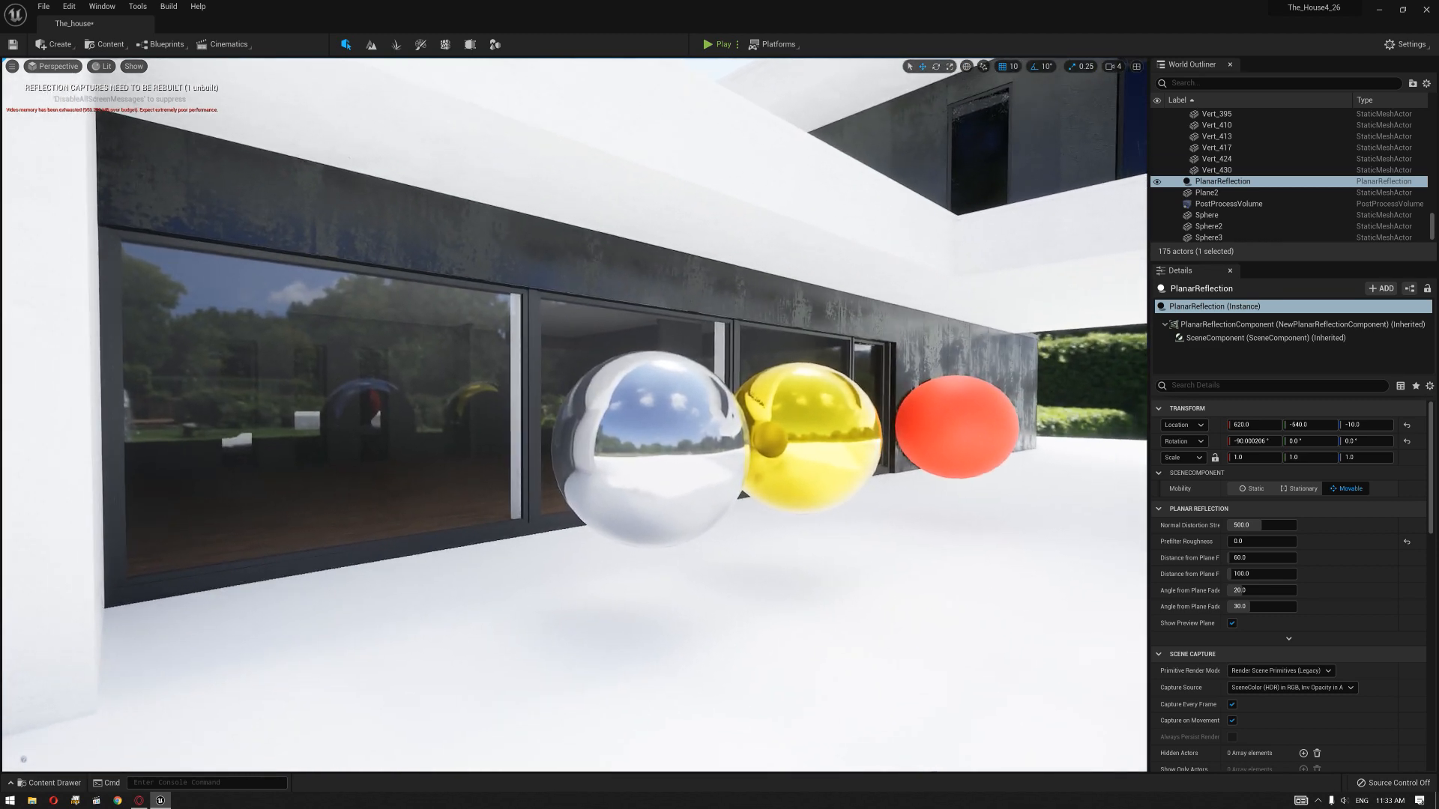
{"action": "right_click_drag", "start_coordinate": [652, 520], "coordinate": [646, 514]}
{"action": "key", "text": "a"}
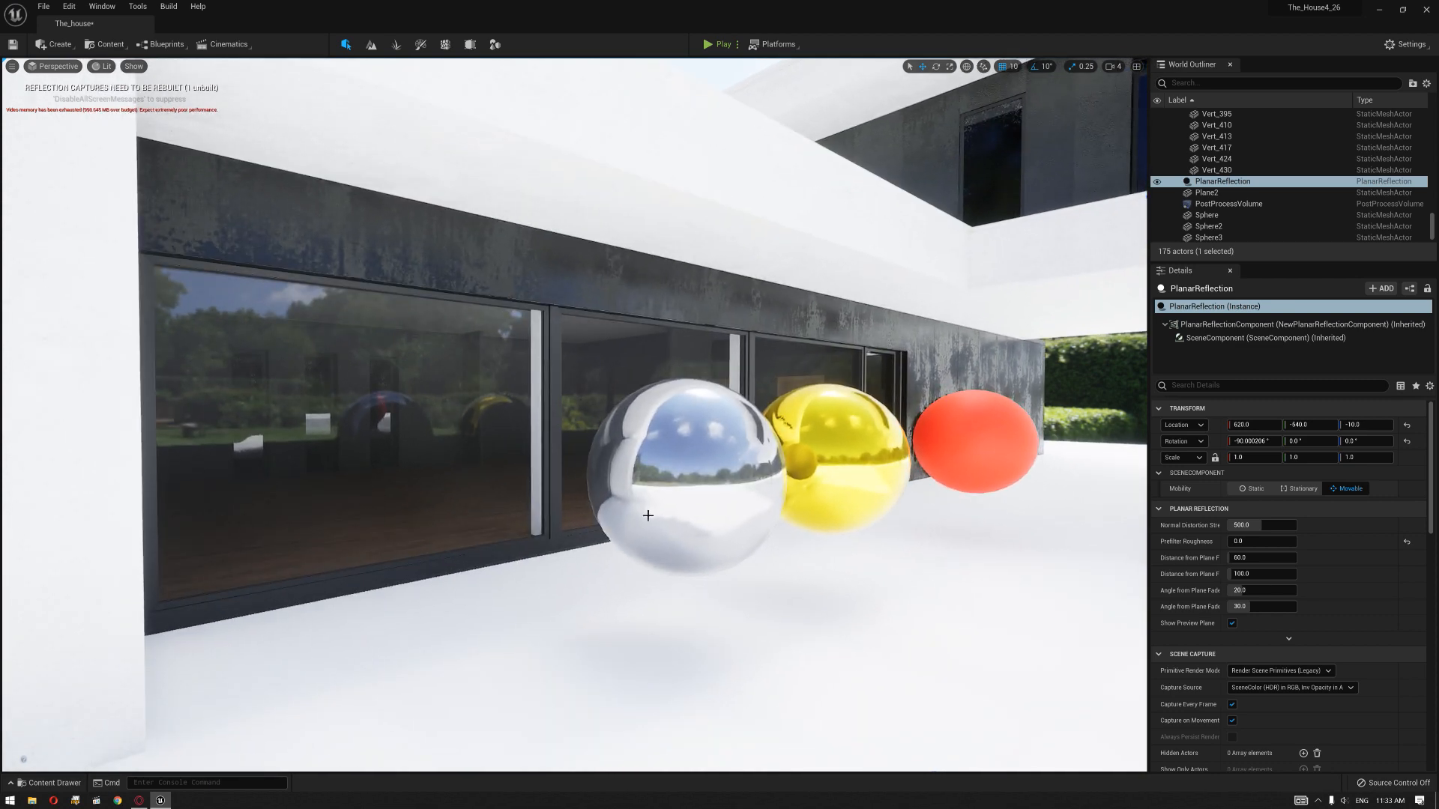
{"action": "key", "text": "s"}
{"action": "mouse_move", "coordinate": [689, 591]}
{"action": "right_mouse_down"}
{"action": "mouse_move", "coordinate": [698, 581]}
{"action": "mouse_move", "coordinate": [689, 590]}
{"action": "right_mouse_up"}
{"action": "key", "text": "d"}
{"action": "middle_click_drag", "start_coordinate": [690, 589], "coordinate": [657, 594]}
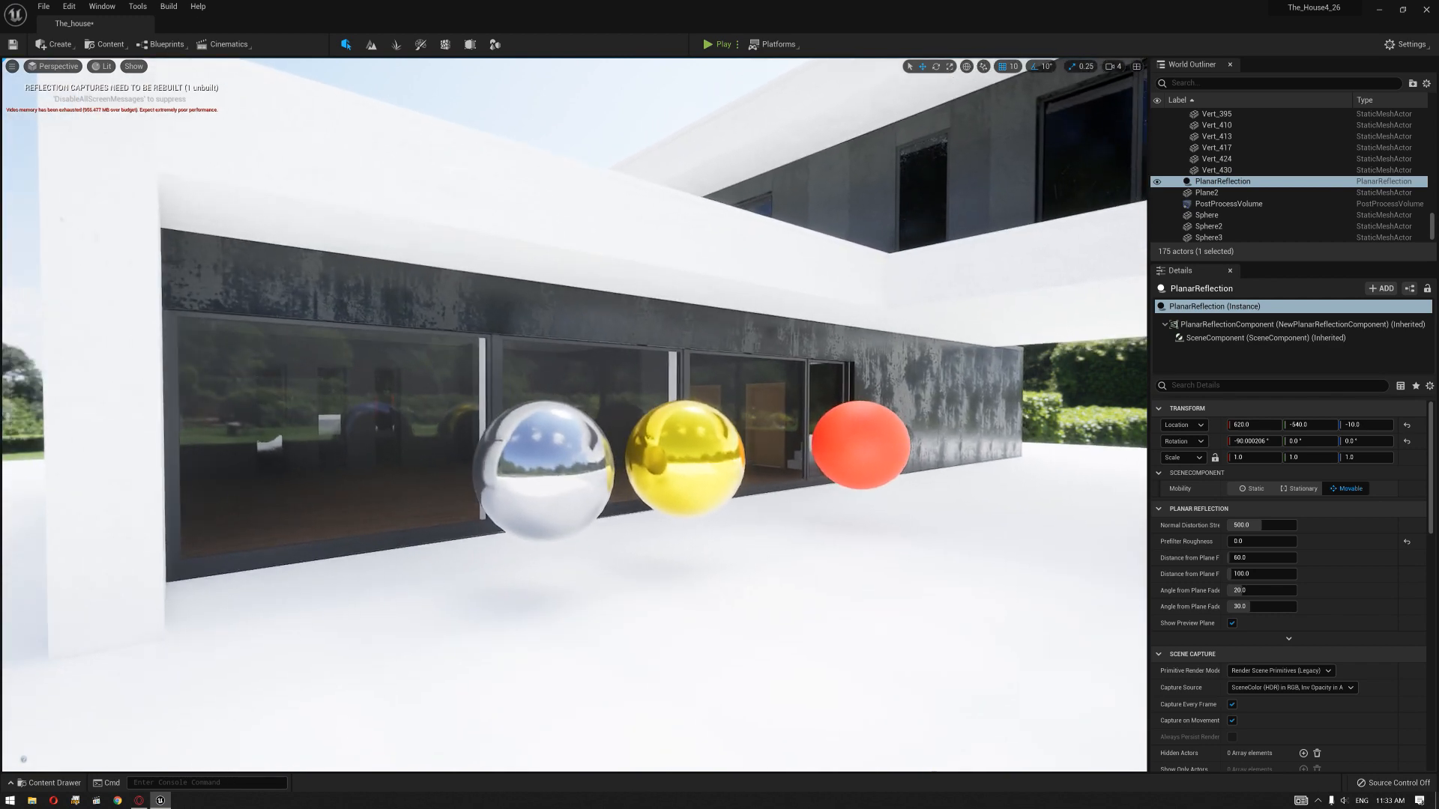
{"action": "right_click_drag", "start_coordinate": [657, 593], "coordinate": [695, 567]}
{"action": "key", "text": "d"}
{"action": "key", "text": "w"}
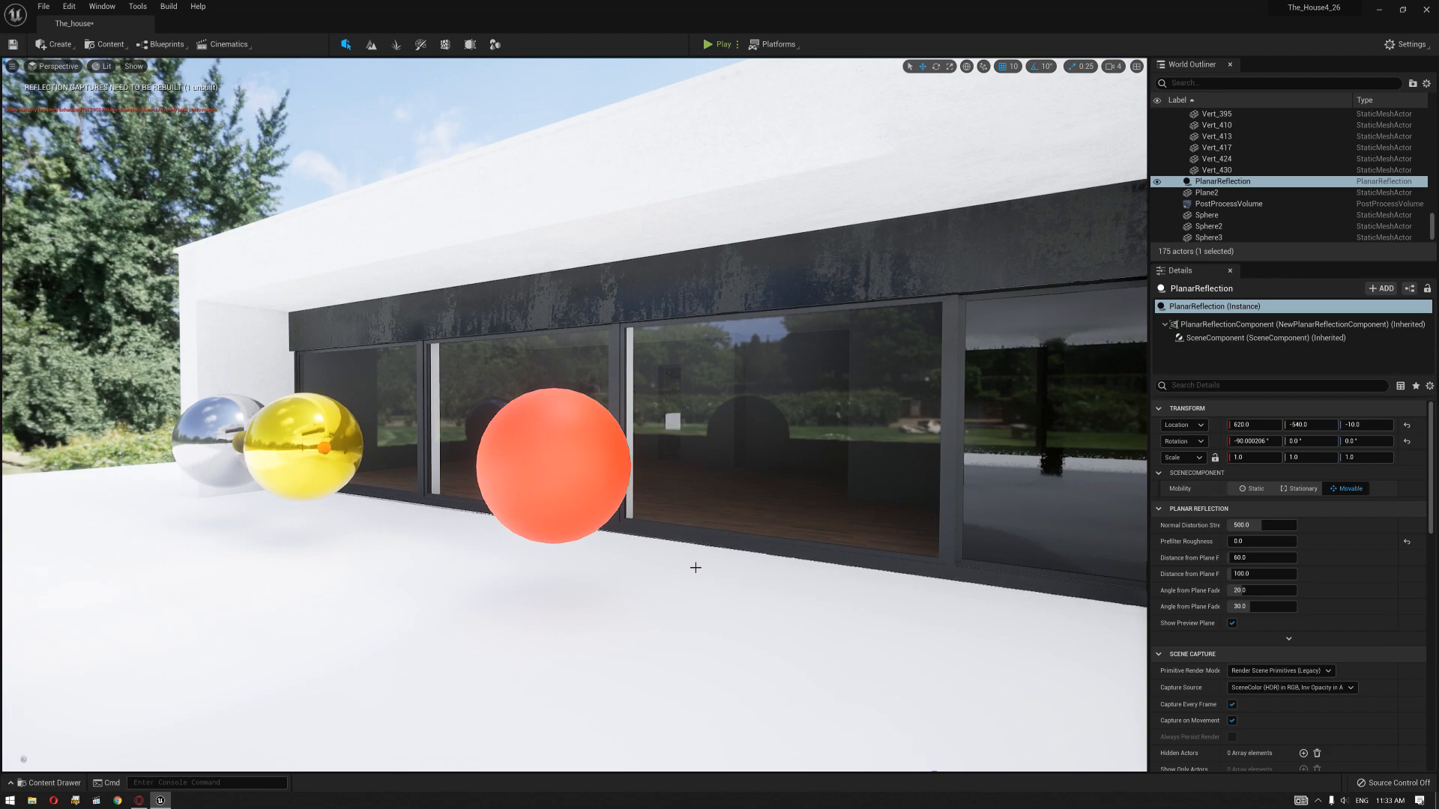